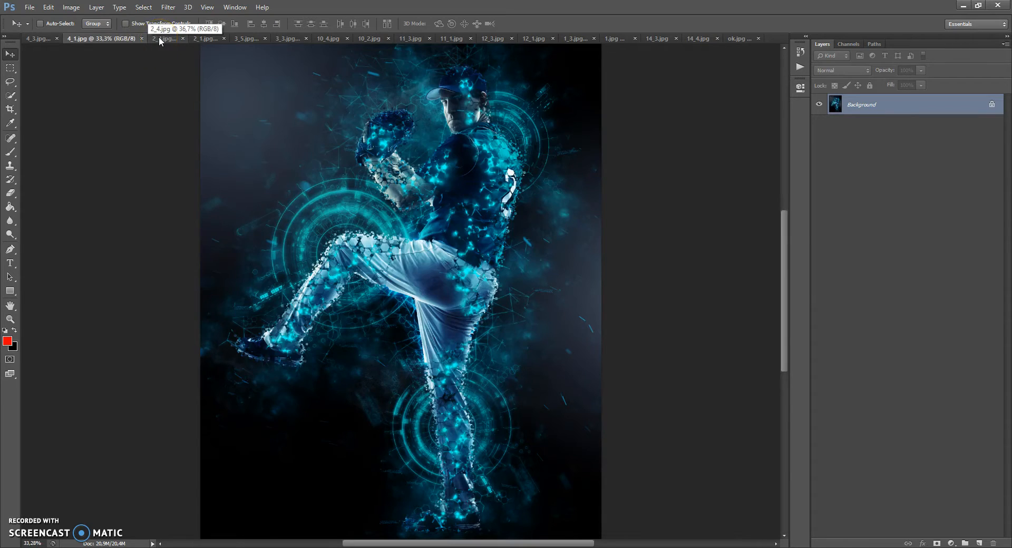
Step: Look through the open sample images from 2_1.jpg to 14_4.jpg, comparing the original photos with their sci-fi effect versions
{"action": "left_click", "coordinate": [208, 39]}
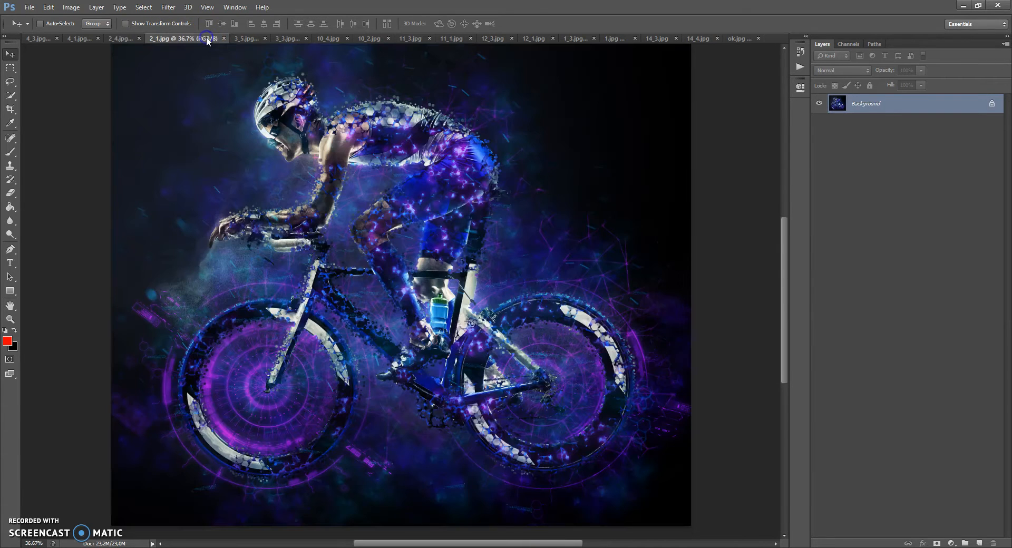
{"action": "left_click", "coordinate": [249, 38]}
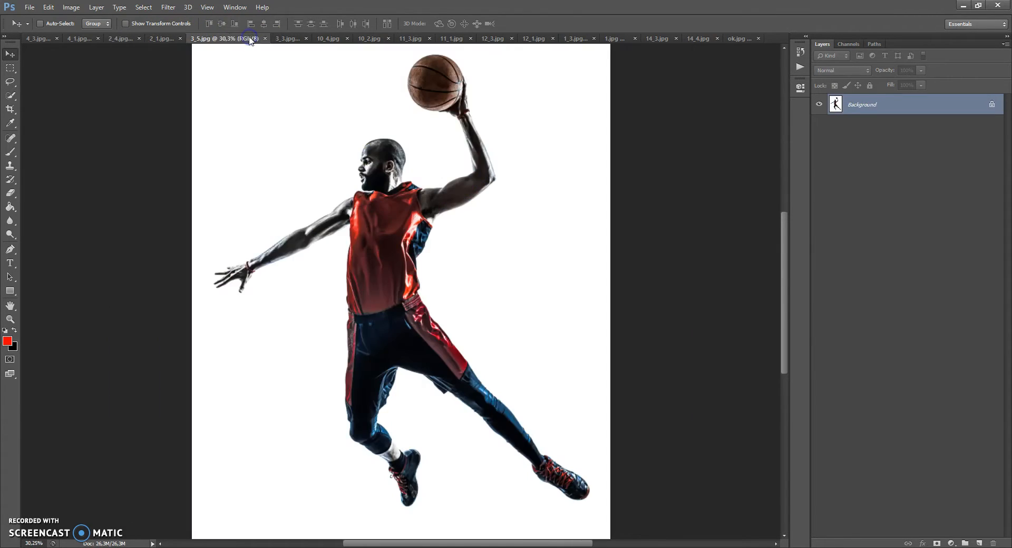
{"action": "left_click", "coordinate": [288, 38]}
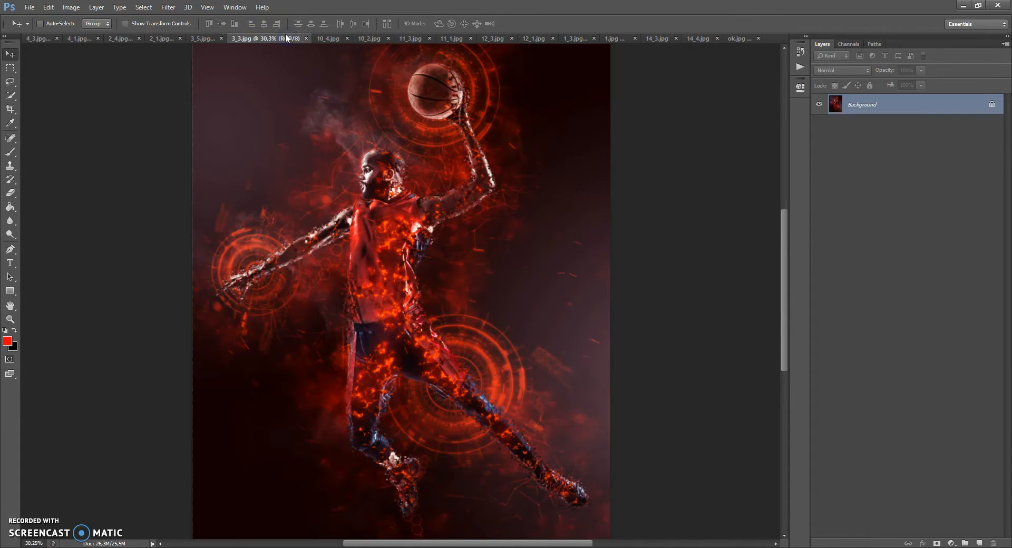
{"action": "left_click", "coordinate": [326, 38]}
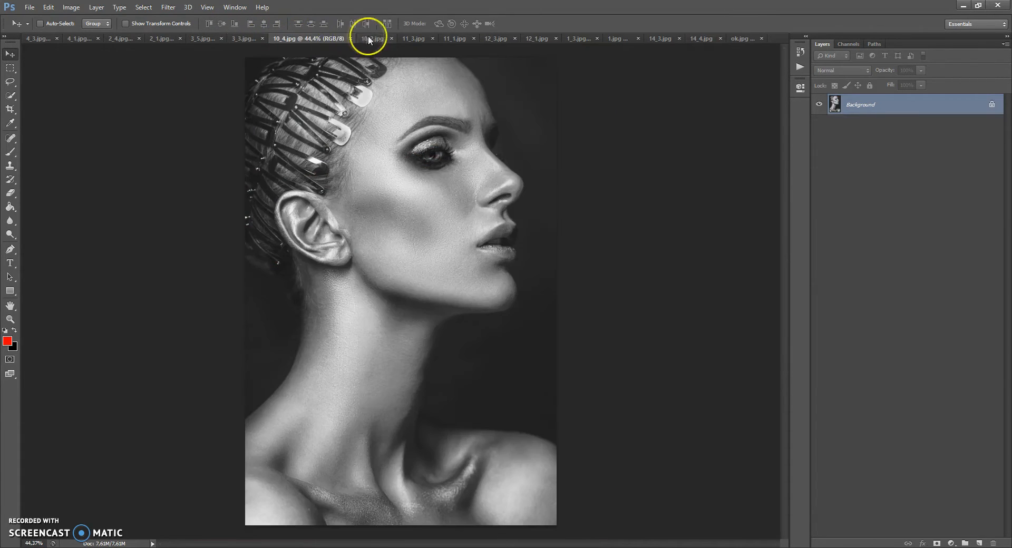
{"action": "left_click", "coordinate": [378, 38]}
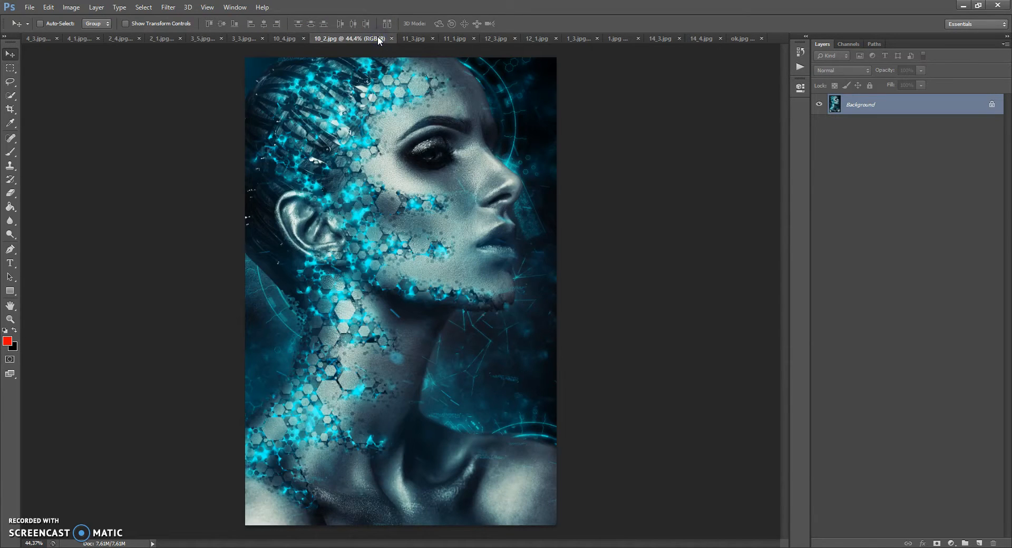
{"action": "left_click", "coordinate": [417, 39]}
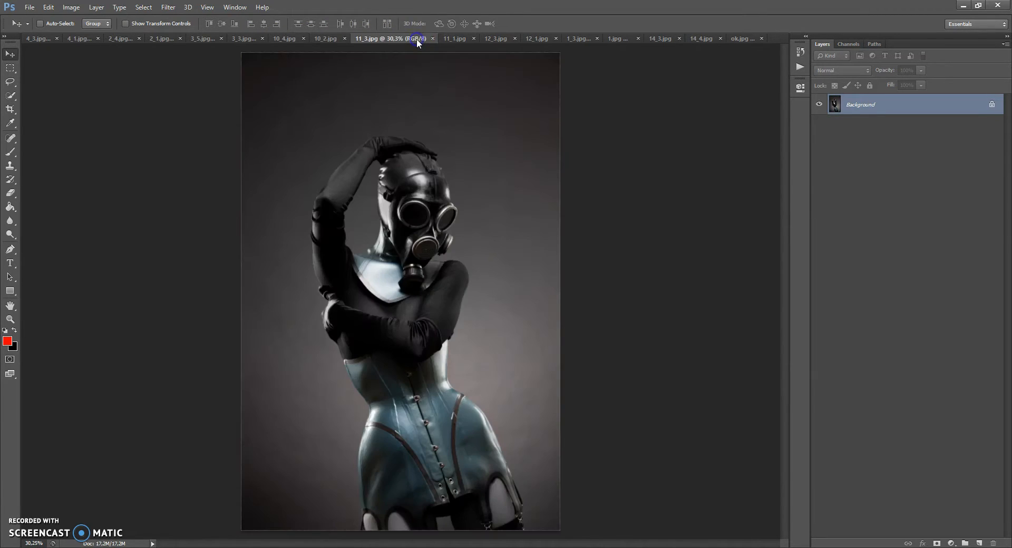
{"action": "left_click", "coordinate": [453, 36]}
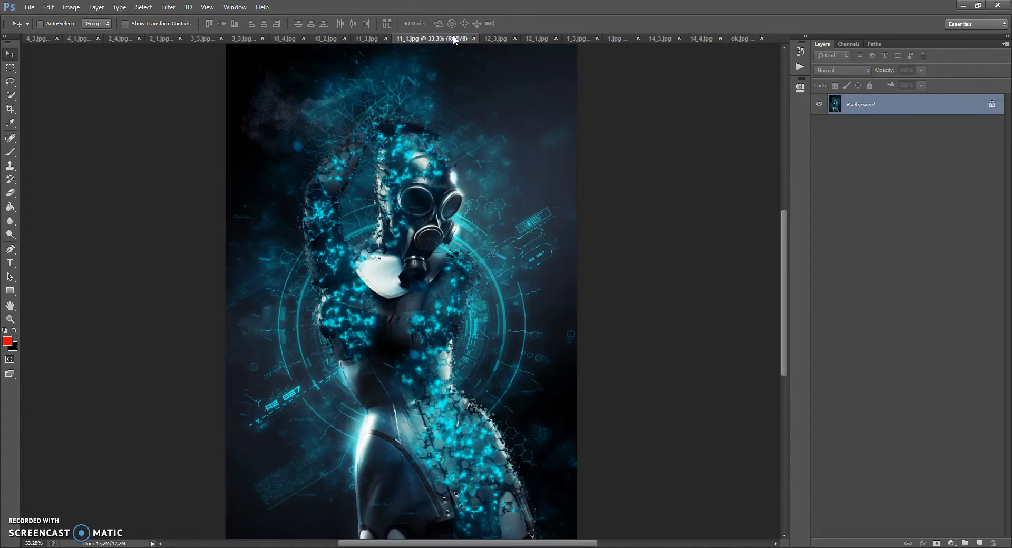
{"action": "left_click", "coordinate": [502, 38]}
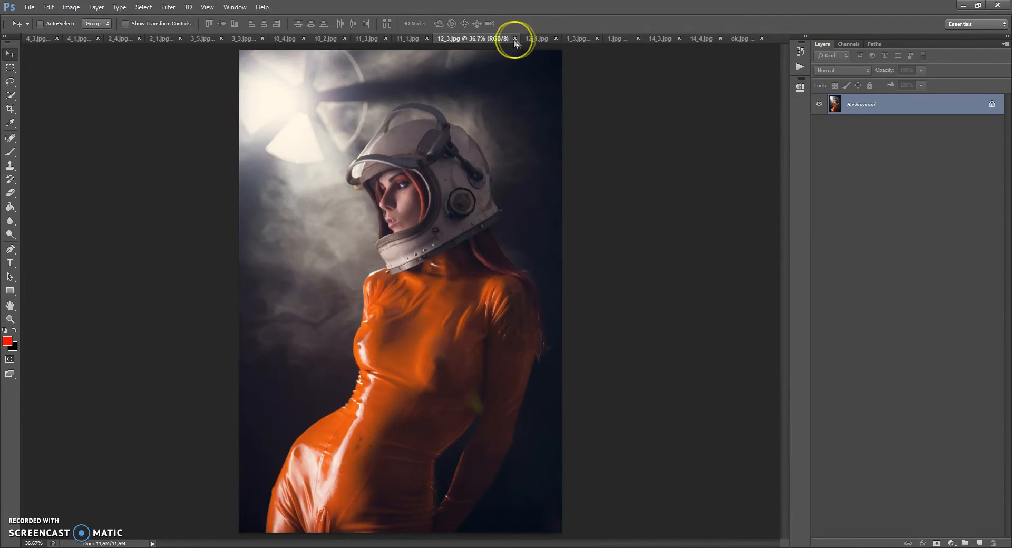
{"action": "left_click", "coordinate": [539, 39]}
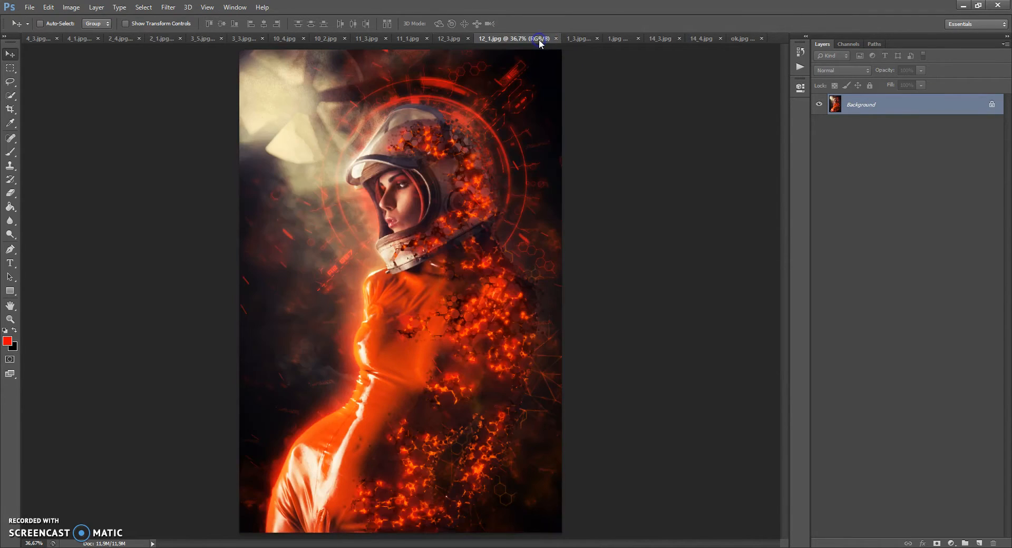
{"action": "left_click", "coordinate": [575, 39]}
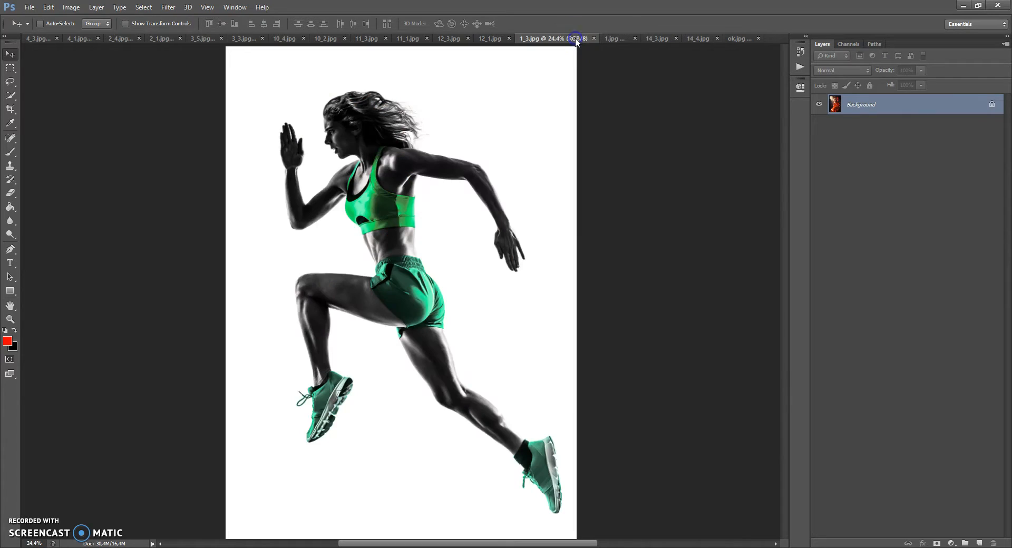
{"action": "left_click", "coordinate": [612, 38]}
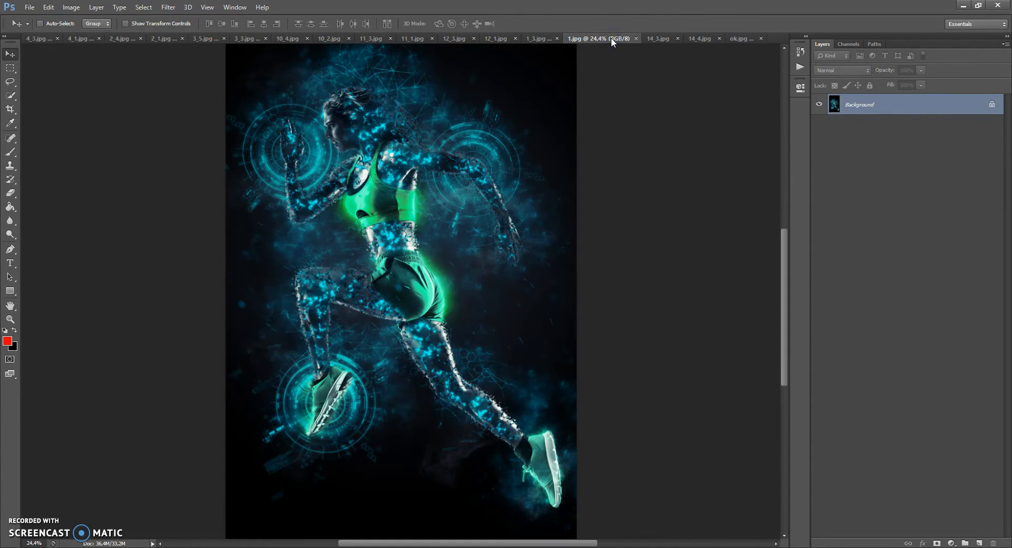
{"action": "left_click", "coordinate": [652, 39]}
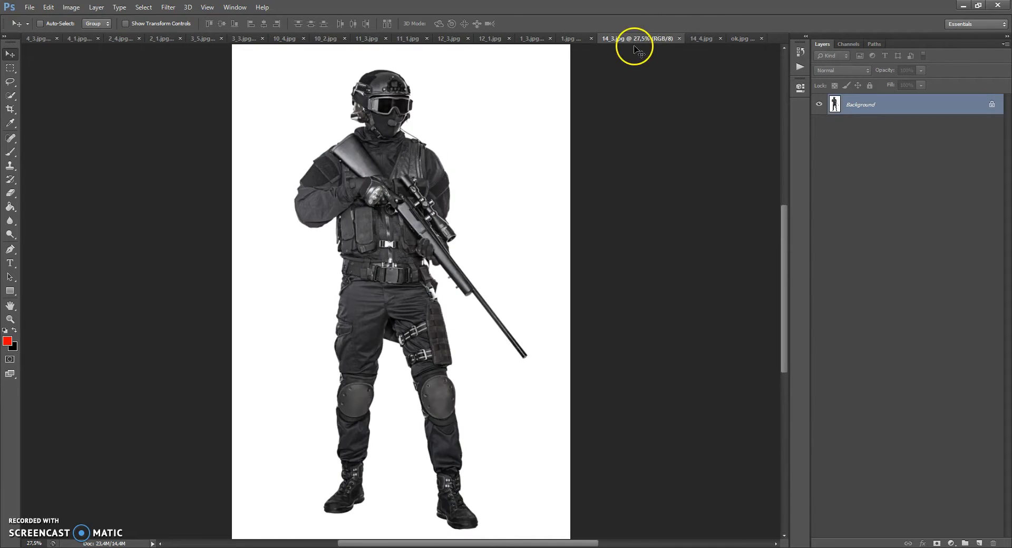
{"action": "left_click", "coordinate": [703, 38]}
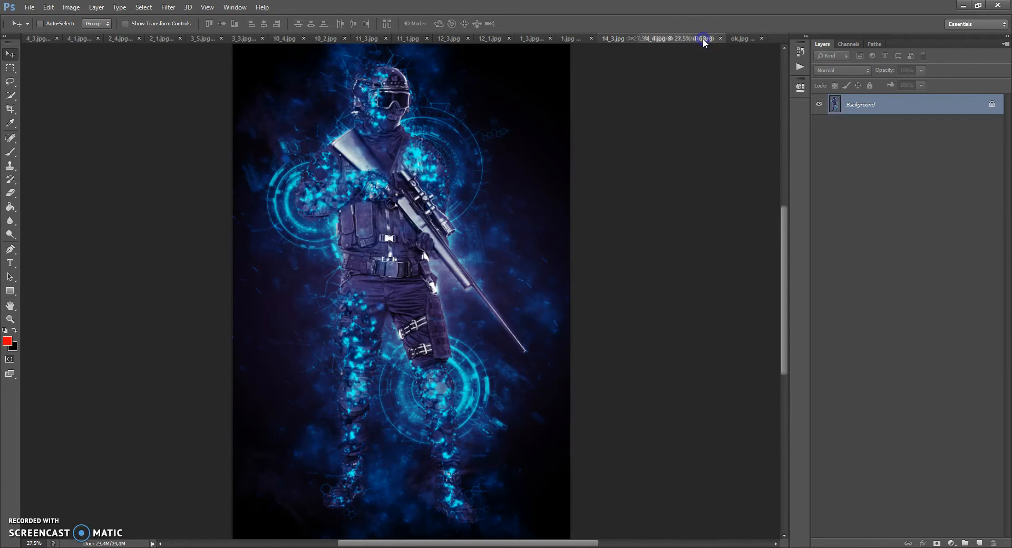
Step: Switch to the ok.jpg document and bring the whole baseball player into view
{"action": "left_click", "coordinate": [737, 38]}
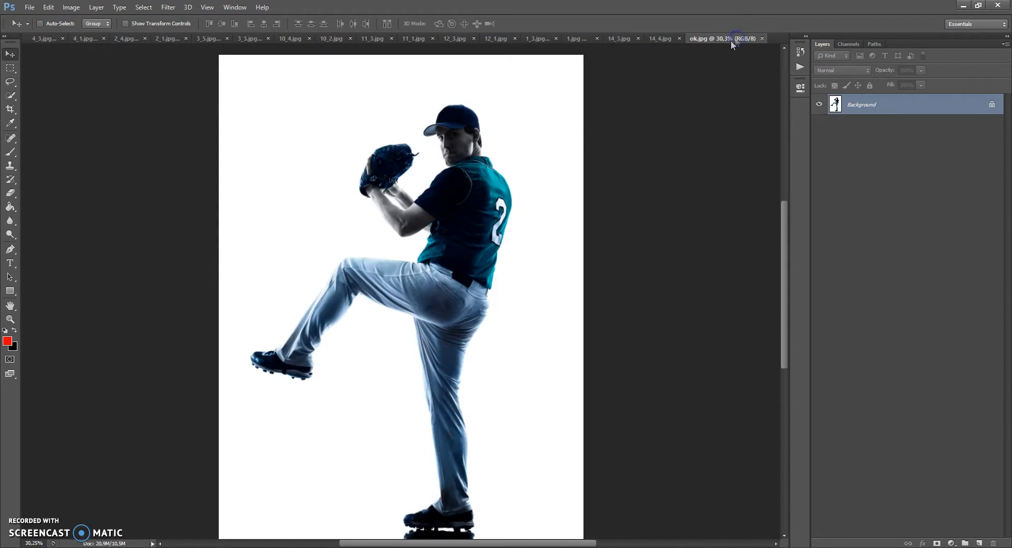
{"action": "key", "text": "alt"}
{"action": "scroll", "coordinate": [465, 282], "scroll_direction": "down", "scroll_amount": 2}
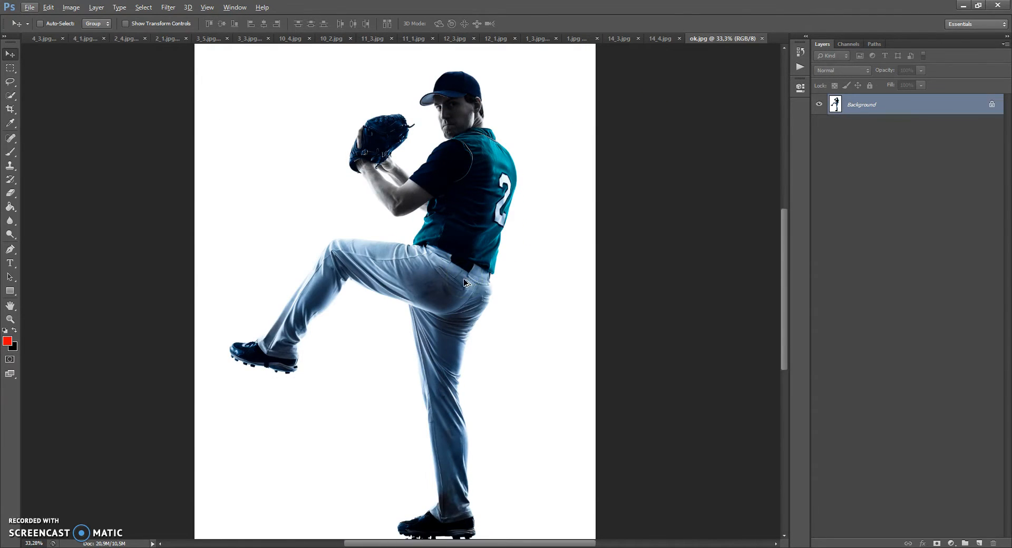
{"action": "scroll", "coordinate": [465, 283], "scroll_direction": "down", "scroll_amount": 1}
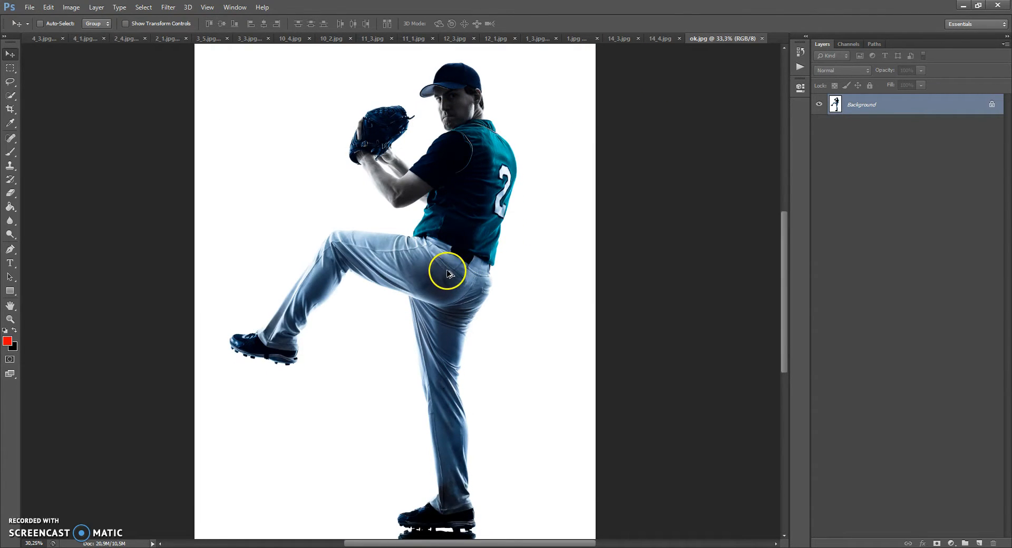
{"action": "scroll", "coordinate": [447, 273], "scroll_direction": "down", "scroll_amount": 1}
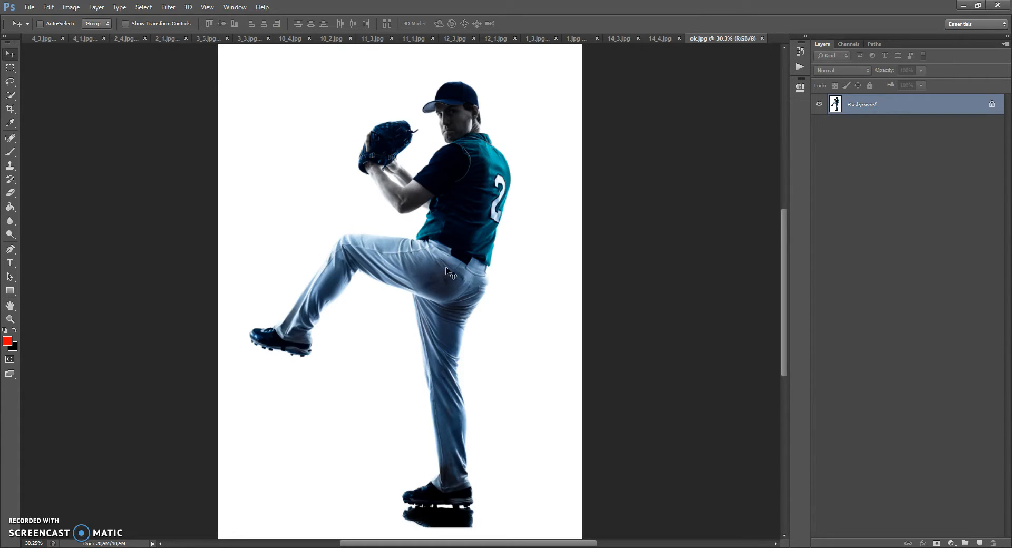
Step: Check the pixel width and height of ok.jpg in the Image Size settings
{"action": "left_click", "coordinate": [72, 8]}
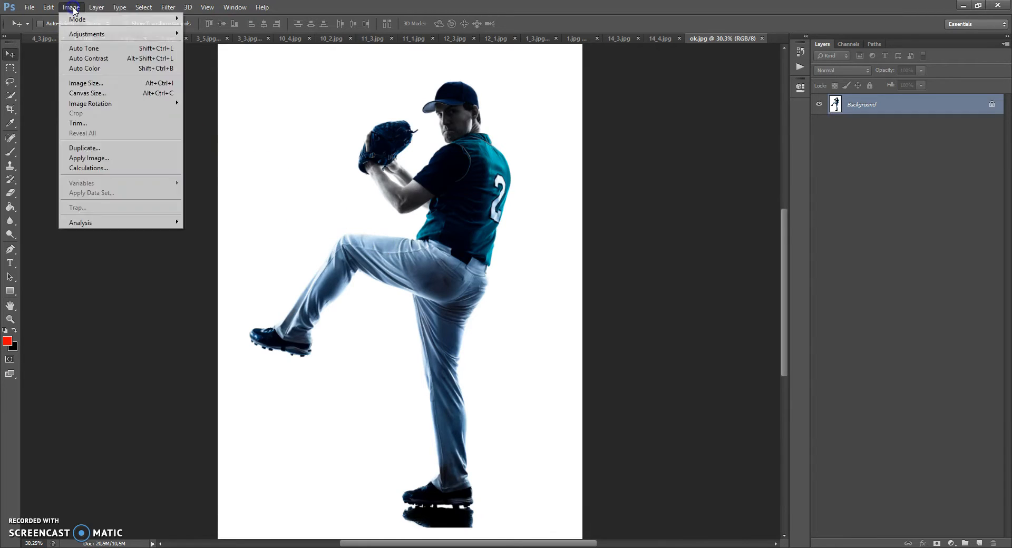
{"action": "left_click", "coordinate": [87, 83]}
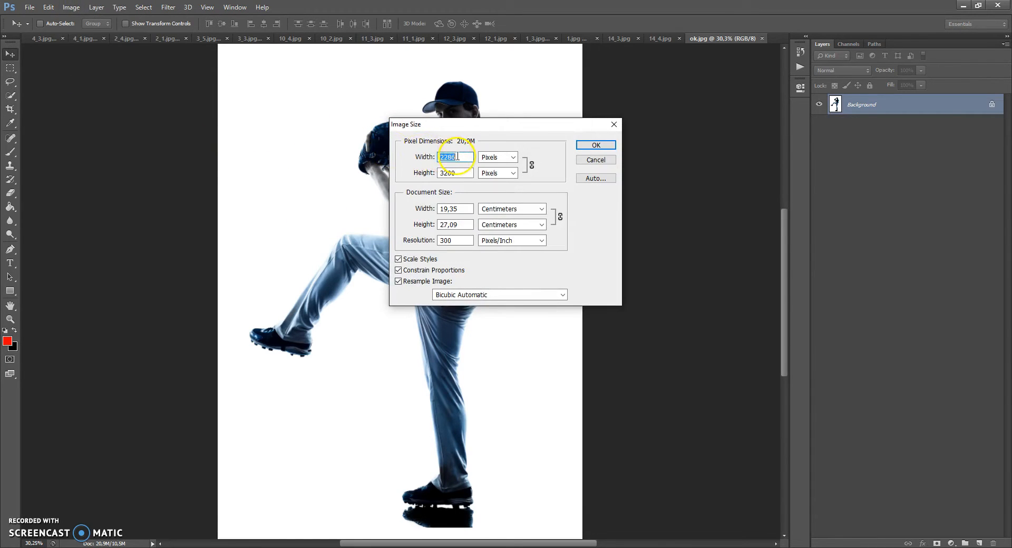
{"action": "left_click", "coordinate": [445, 172]}
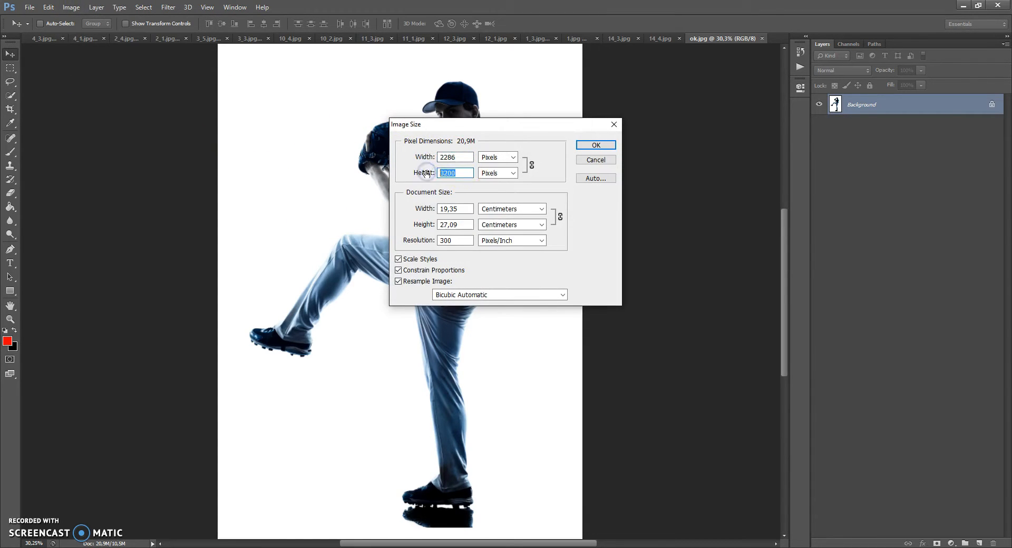
{"action": "left_click", "coordinate": [588, 145]}
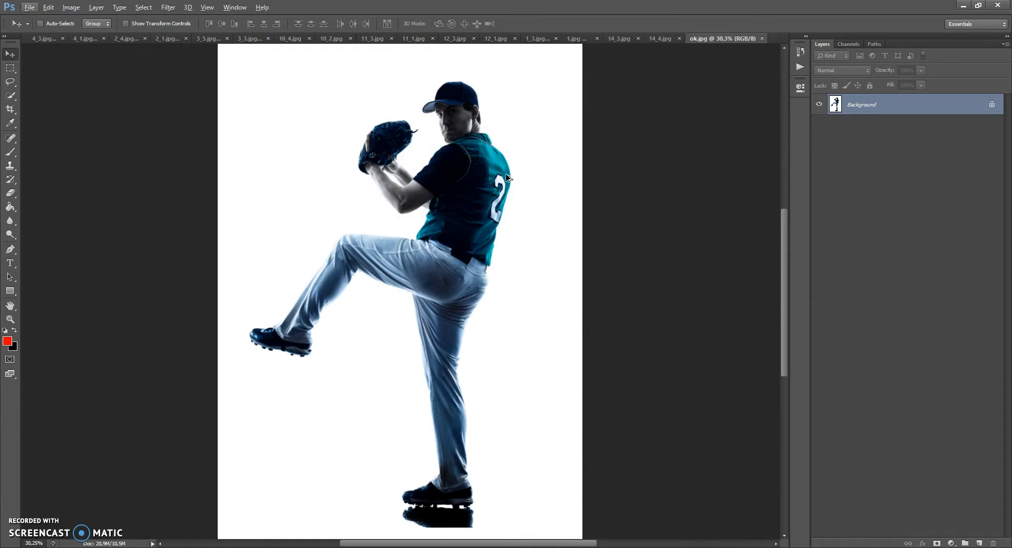
Step: Check the UI language in the Interface preferences and return to the Move tool
{"action": "left_click", "coordinate": [48, 7]}
{"action": "mouse_move", "coordinate": [181, 387]}
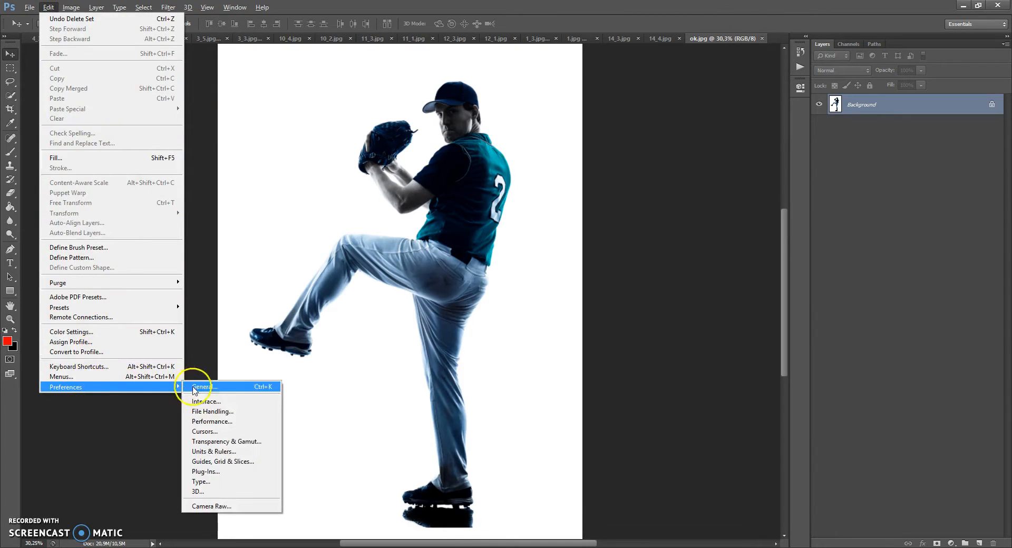
{"action": "left_click", "coordinate": [210, 402]}
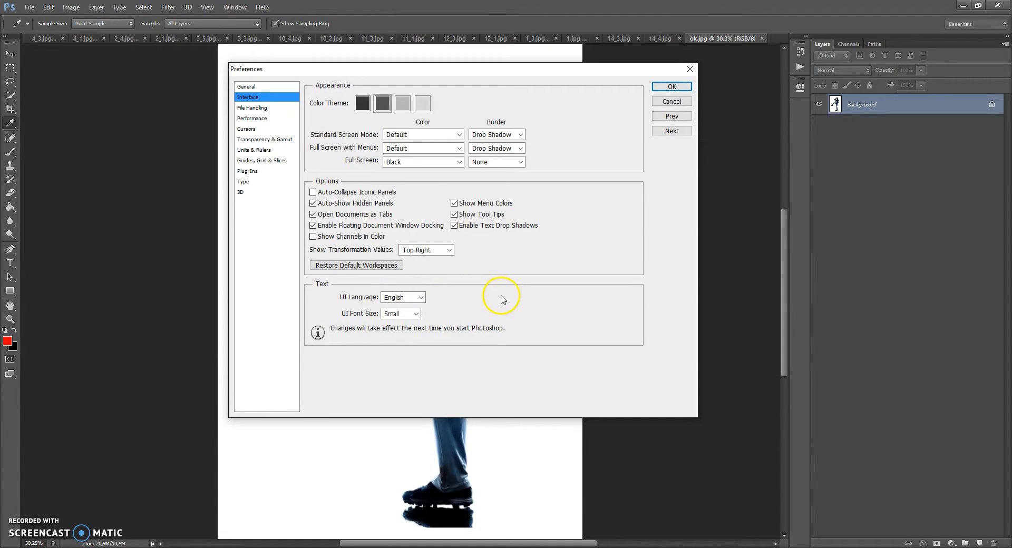
{"action": "left_click", "coordinate": [672, 87]}
{"action": "key", "text": "v"}
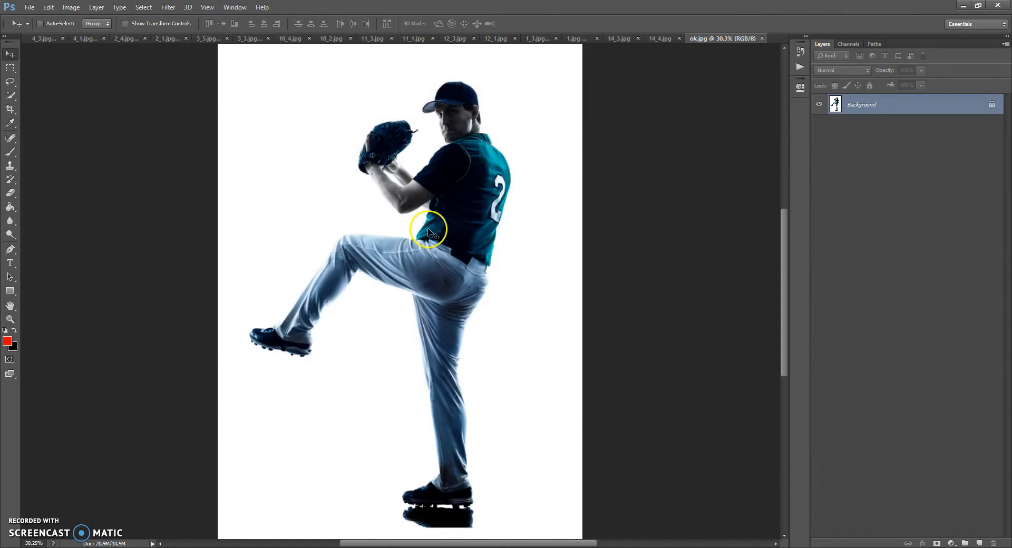
Step: Check the color mode and bit depth of ok.jpg
{"action": "left_click", "coordinate": [71, 7]}
{"action": "mouse_move", "coordinate": [78, 18]}
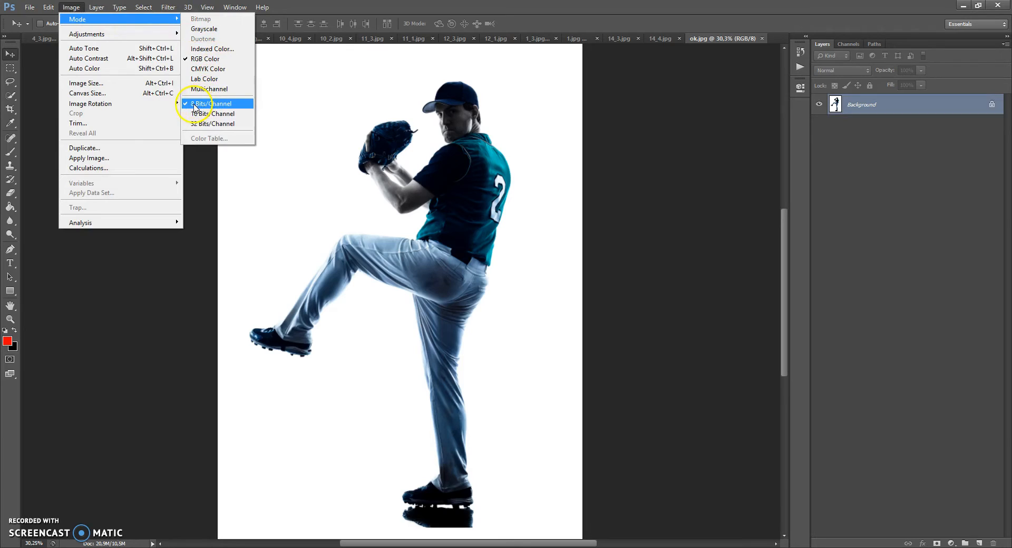
{"action": "left_click", "coordinate": [570, 102]}
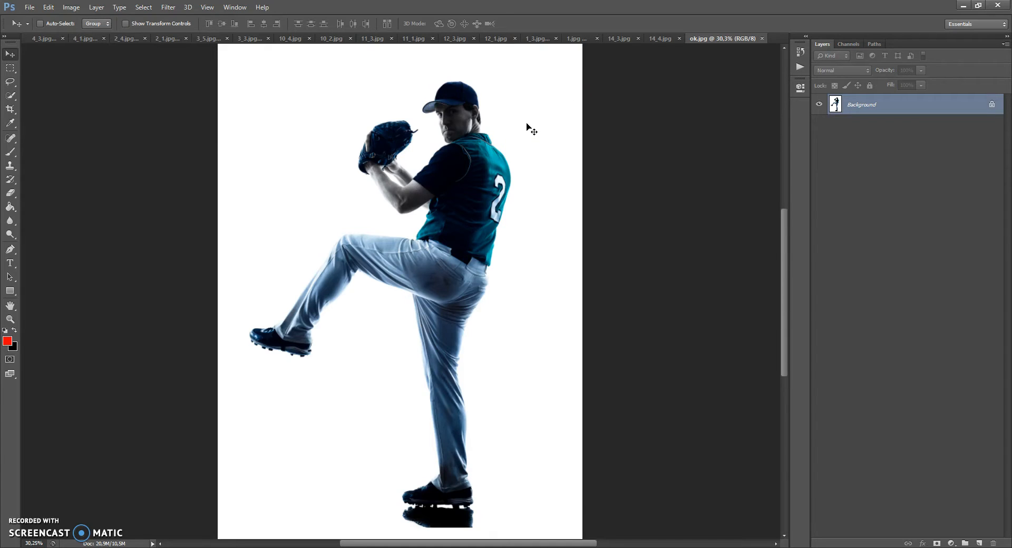
Step: Review the Layers Panel Options, including the setting that adds "copy" to copied layers and groups
{"action": "left_click", "coordinate": [1006, 44]}
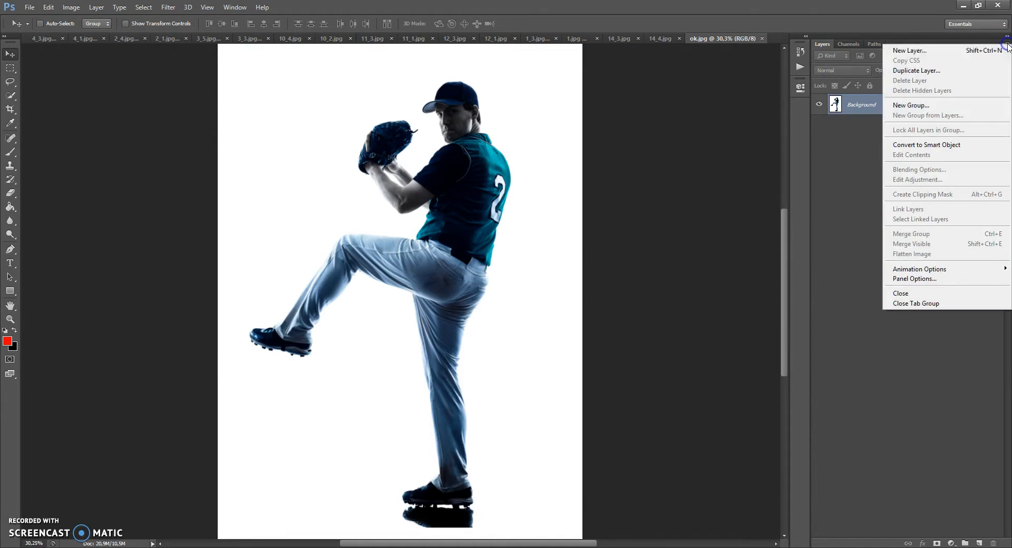
{"action": "left_click", "coordinate": [915, 279]}
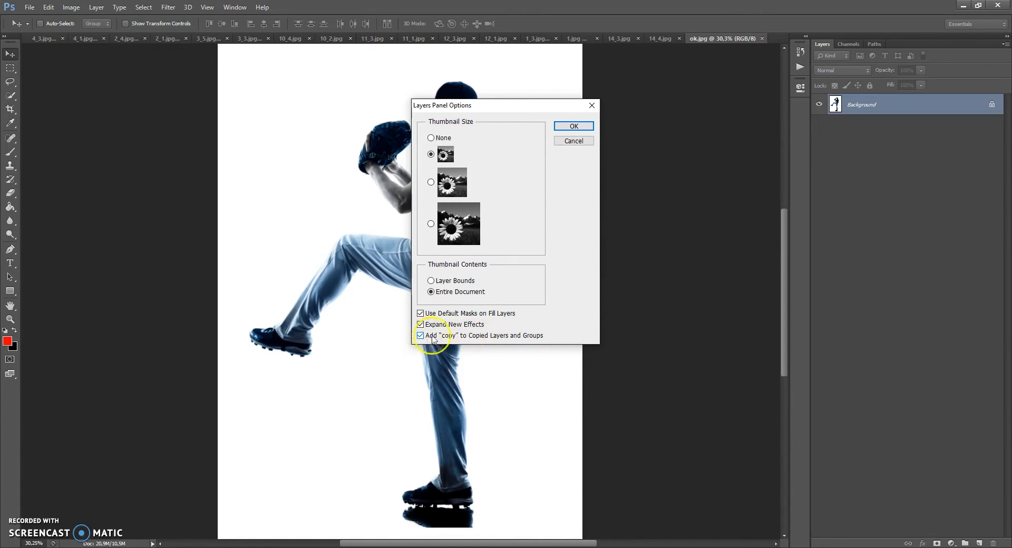
{"action": "left_click", "coordinate": [572, 126]}
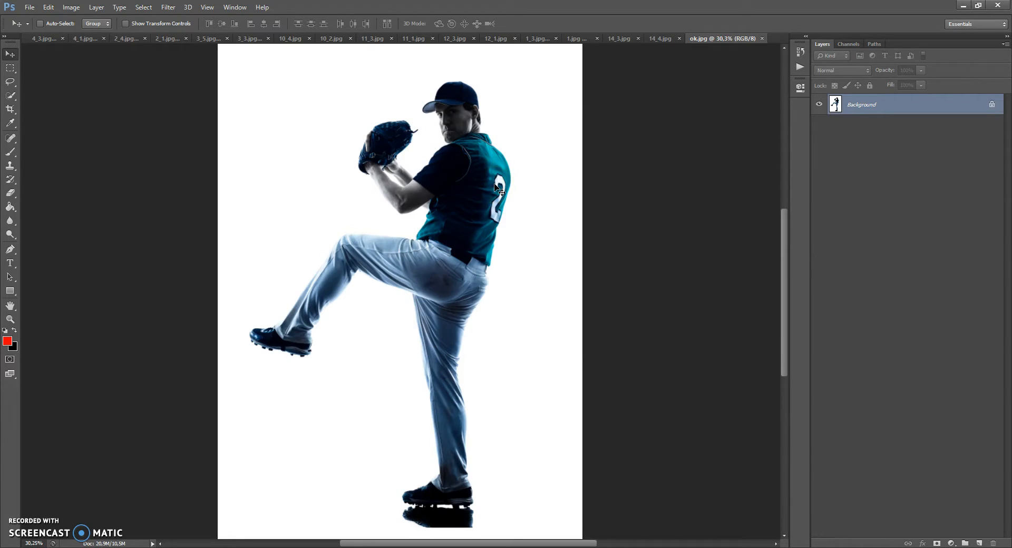
Step: Convert the locked Background into a regular layer and turn that layer back into the Background
{"action": "double_click", "coordinate": [864, 106]}
{"action": "left_click", "coordinate": [605, 170]}
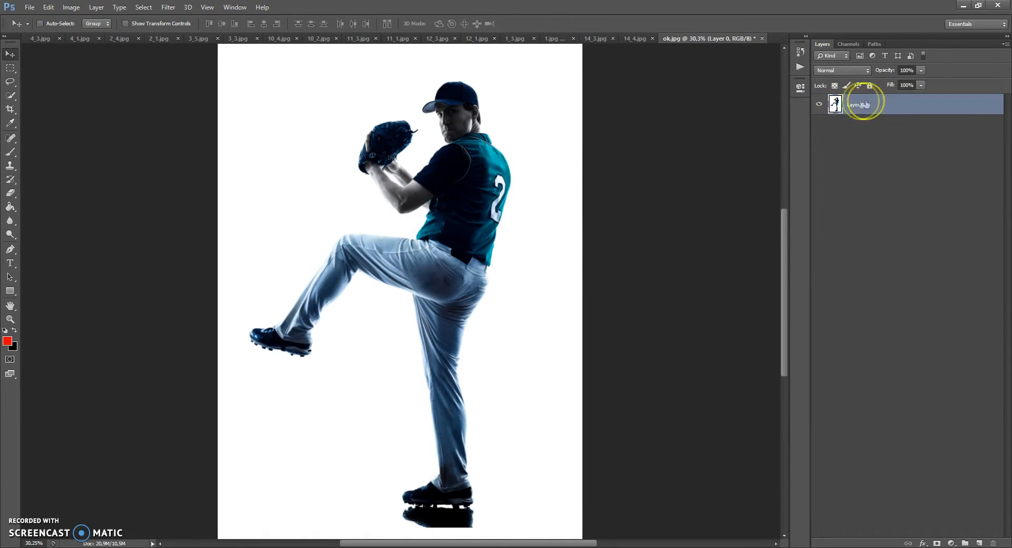
{"action": "left_click", "coordinate": [98, 6]}
{"action": "mouse_move", "coordinate": [103, 20]}
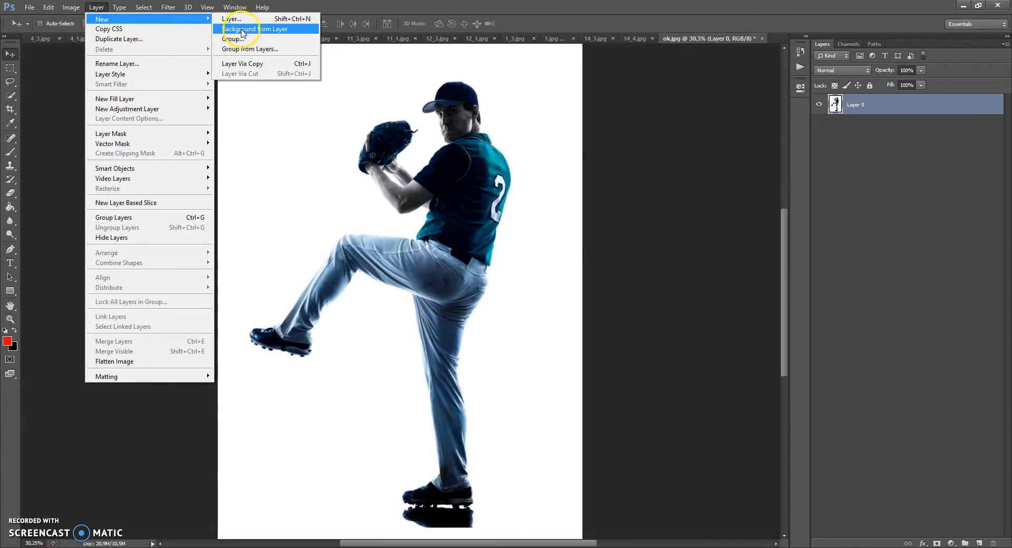
{"action": "left_click", "coordinate": [263, 30]}
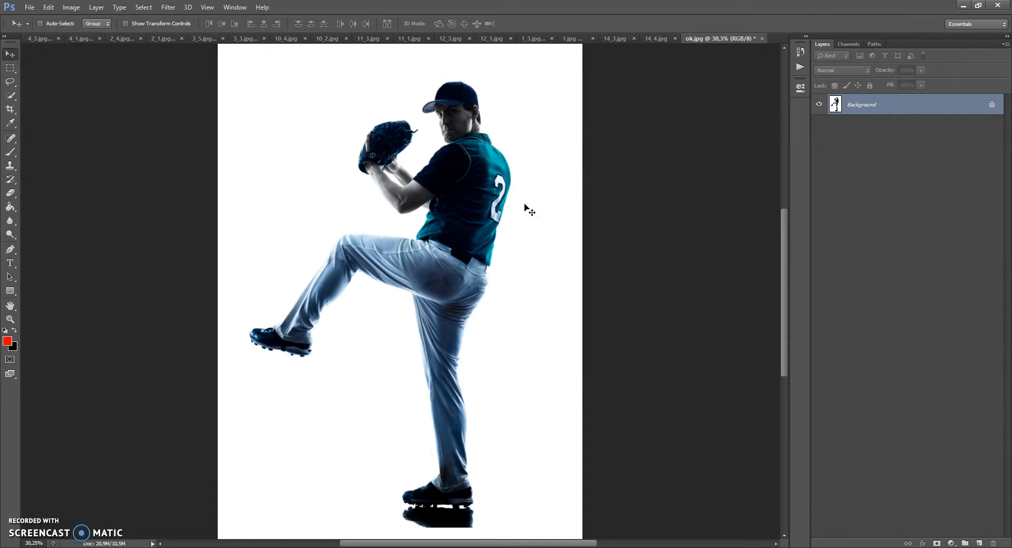
Step: Load the Sci-Fi Brushes.abr brush set through the Preset Manager
{"action": "left_click", "coordinate": [48, 6]}
{"action": "mouse_move", "coordinate": [79, 308]}
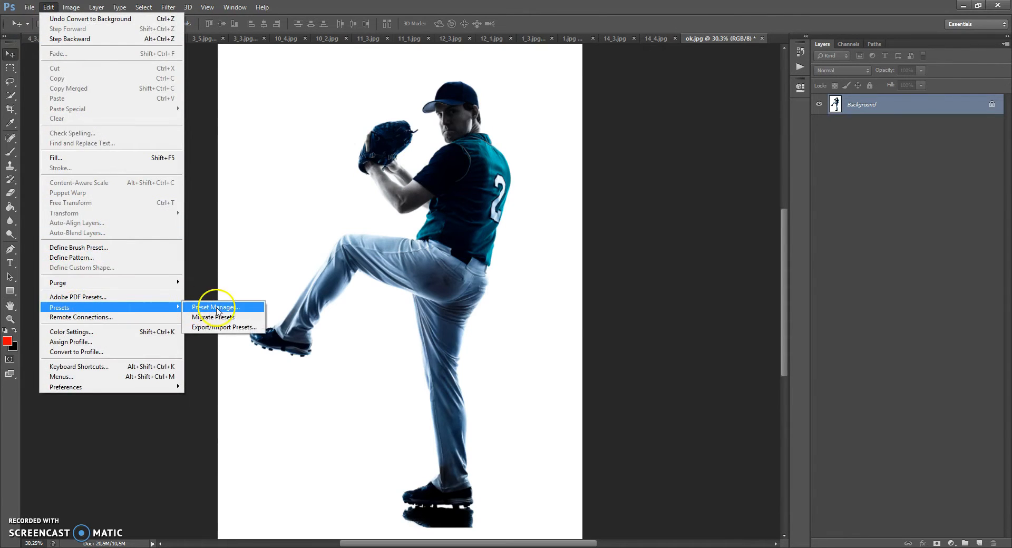
{"action": "left_click", "coordinate": [216, 308]}
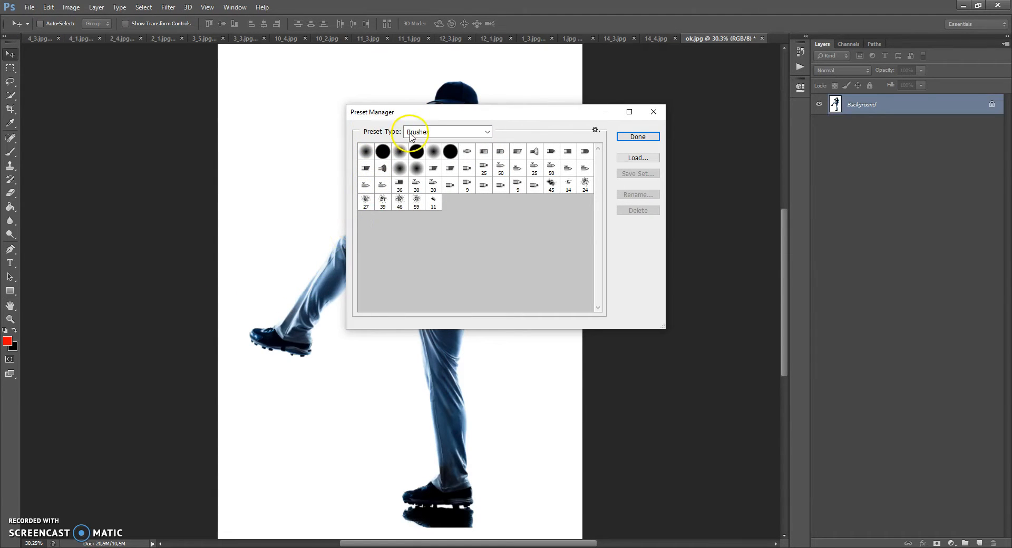
{"action": "left_click", "coordinate": [622, 157]}
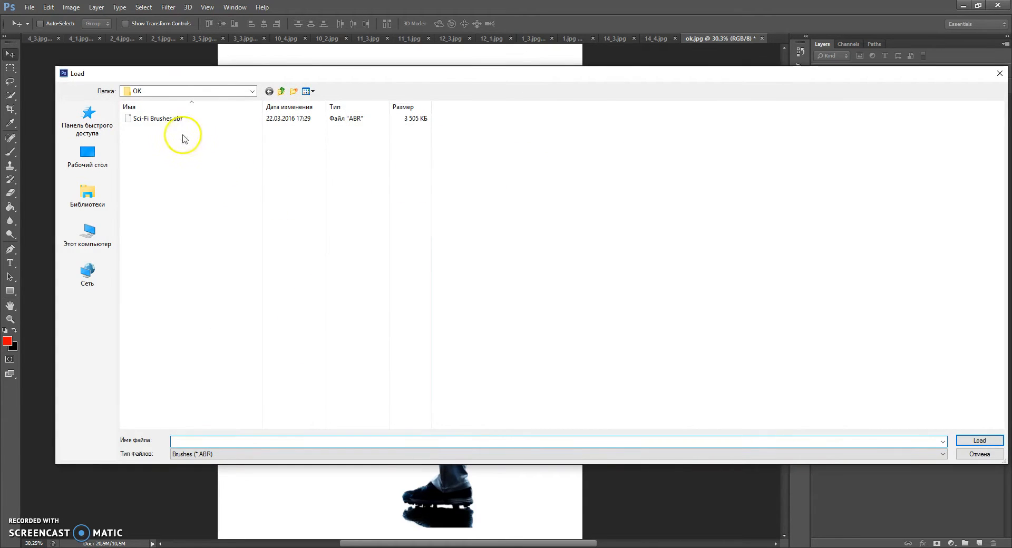
{"action": "double_click", "coordinate": [159, 119]}
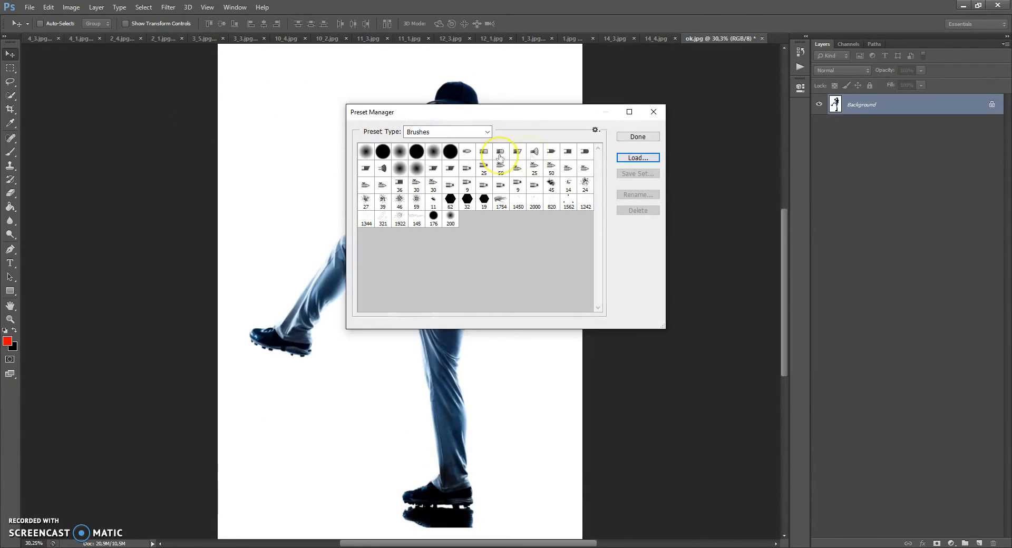
{"action": "left_click", "coordinate": [628, 138]}
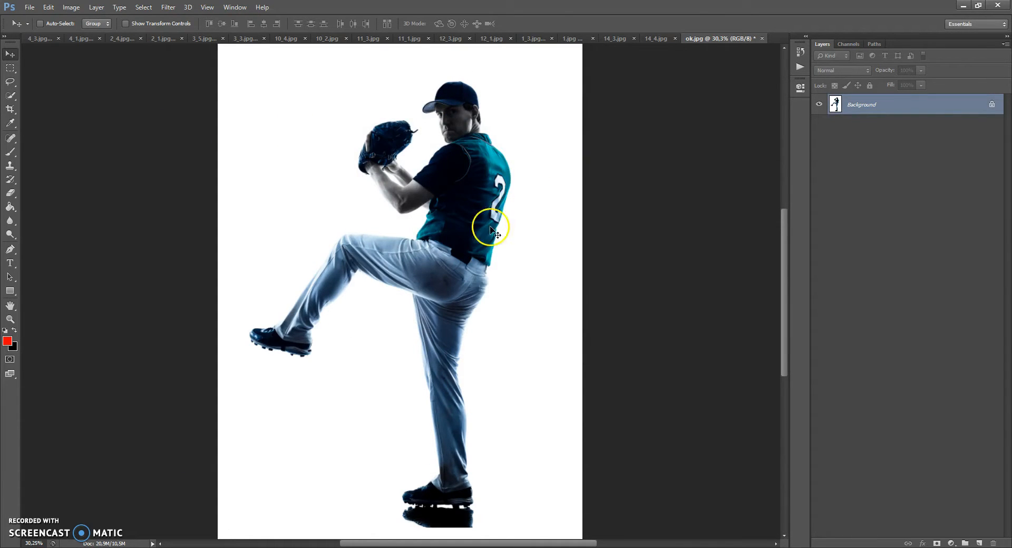
Step: Load the Sci-Fi Patterns.pat file as Patterns through the Preset Manager
{"action": "left_click", "coordinate": [47, 7]}
{"action": "mouse_move", "coordinate": [97, 308]}
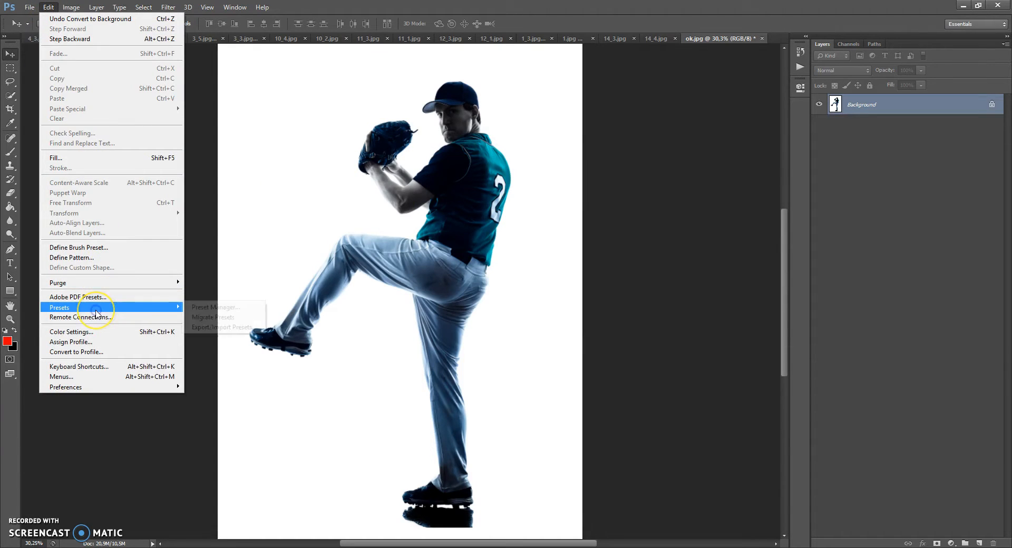
{"action": "left_click", "coordinate": [225, 310]}
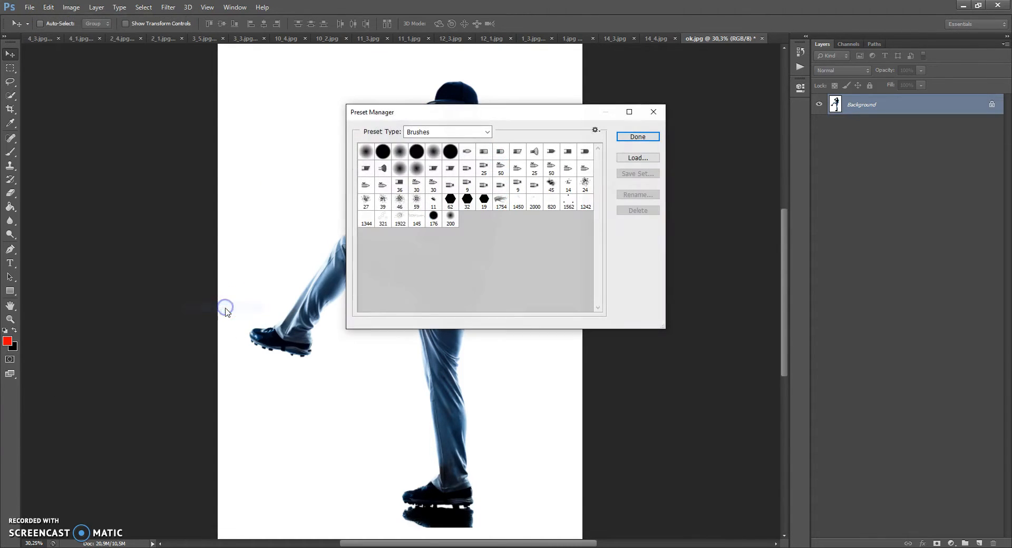
{"action": "left_click", "coordinate": [436, 131]}
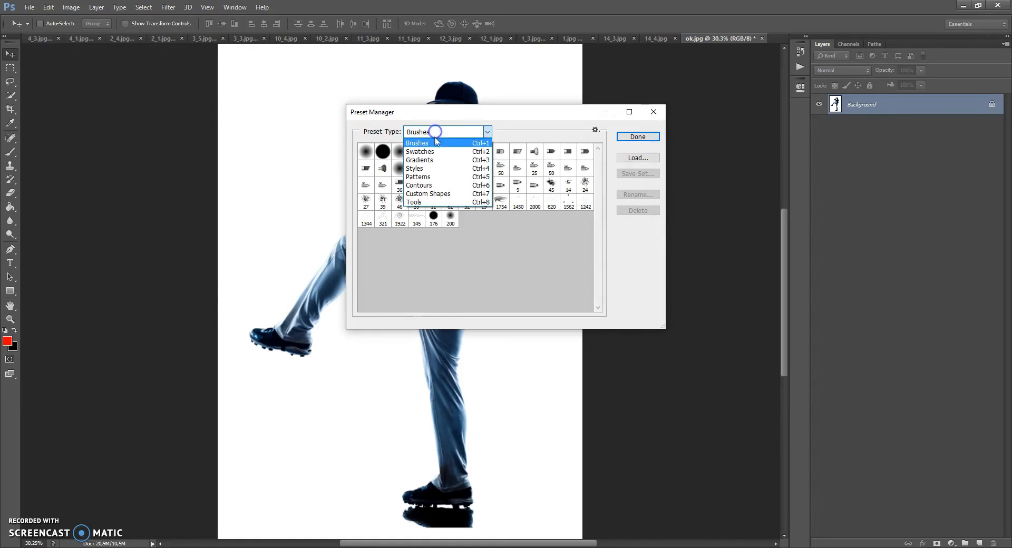
{"action": "left_click", "coordinate": [422, 178]}
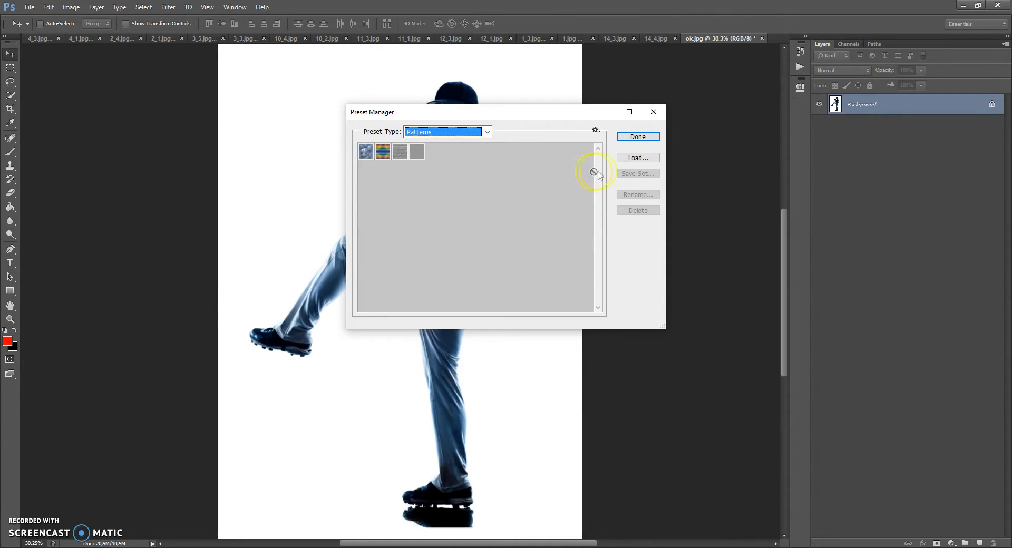
{"action": "left_click", "coordinate": [636, 158]}
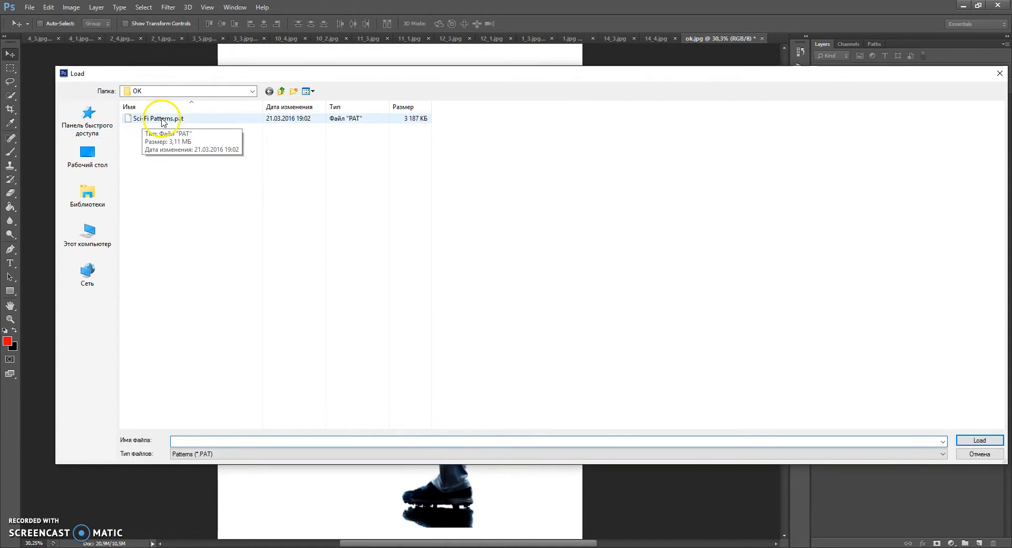
{"action": "left_click", "coordinate": [168, 121]}
{"action": "double_click", "coordinate": [169, 121]}
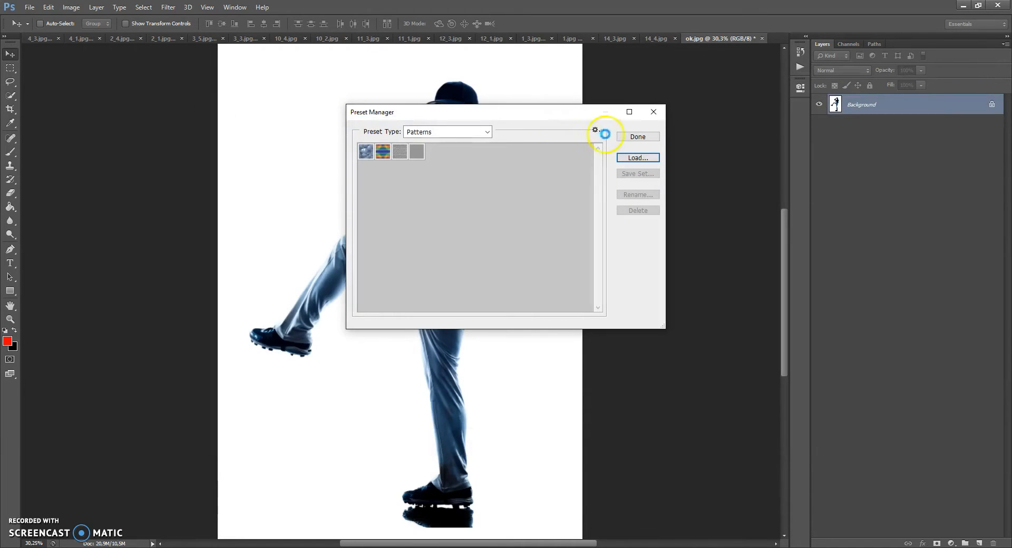
{"action": "left_click", "coordinate": [631, 137]}
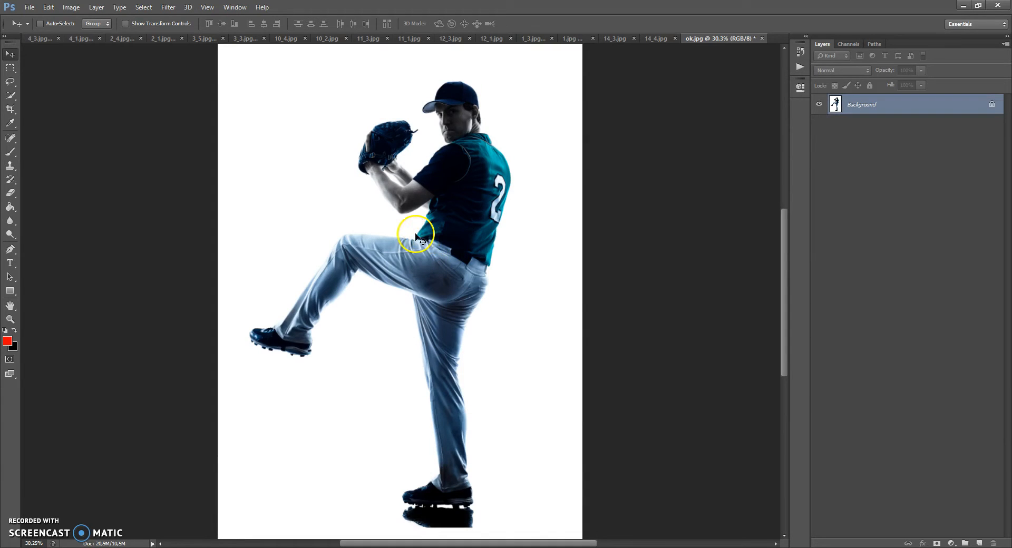
Step: Load the Sci-Fi Photoshop Action.atn action set and collapse the list of actions again
{"action": "left_click", "coordinate": [235, 6]}
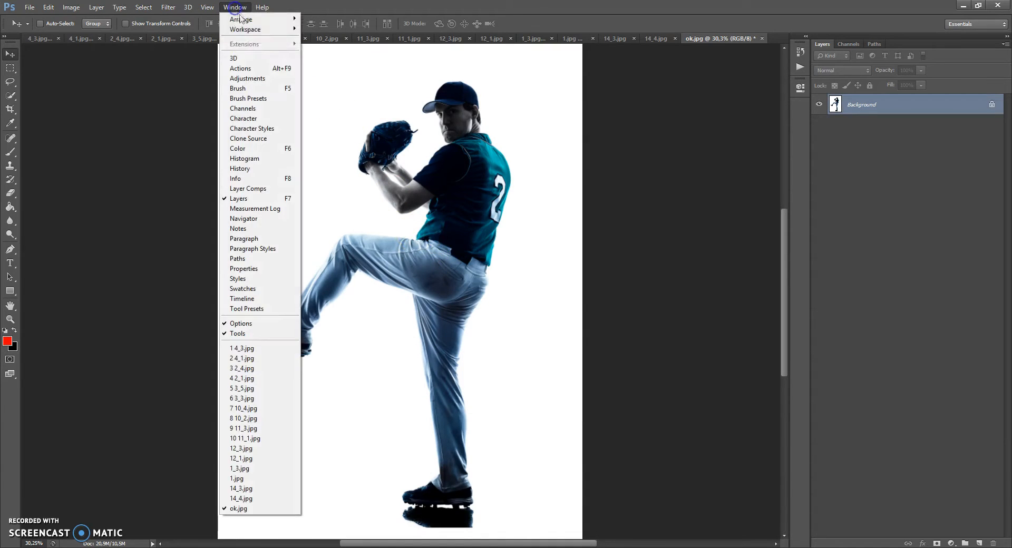
{"action": "left_click", "coordinate": [243, 68]}
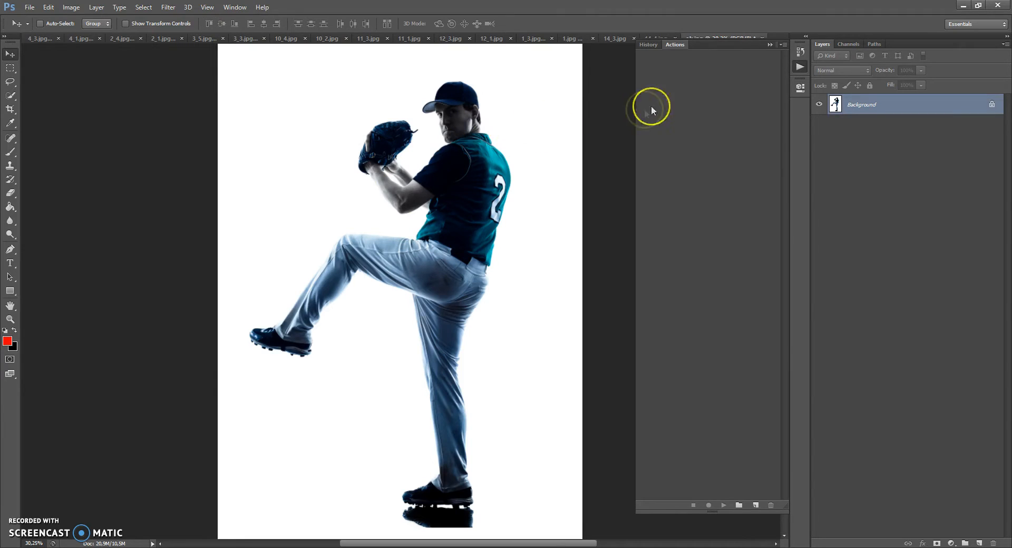
{"action": "left_click", "coordinate": [784, 44]}
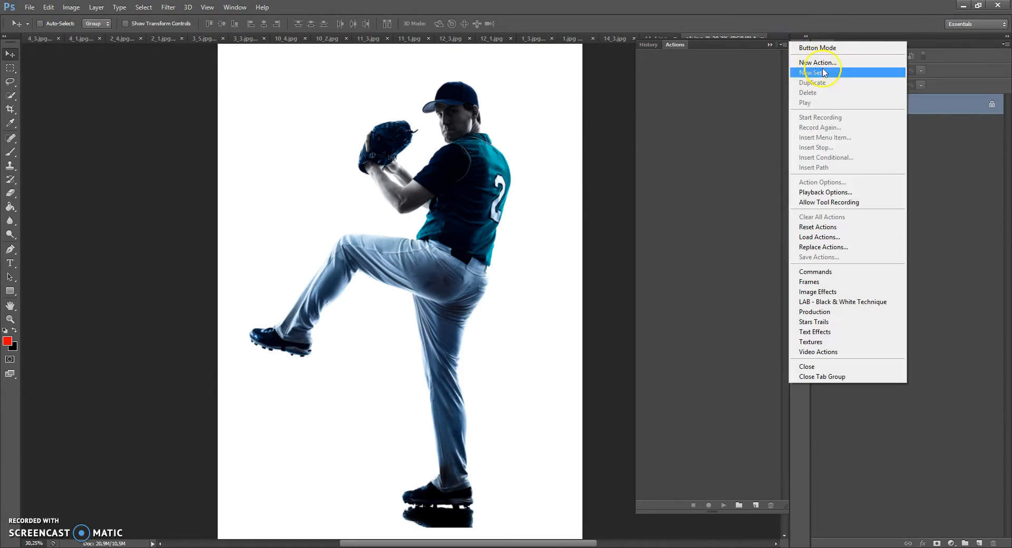
{"action": "left_click", "coordinate": [817, 238]}
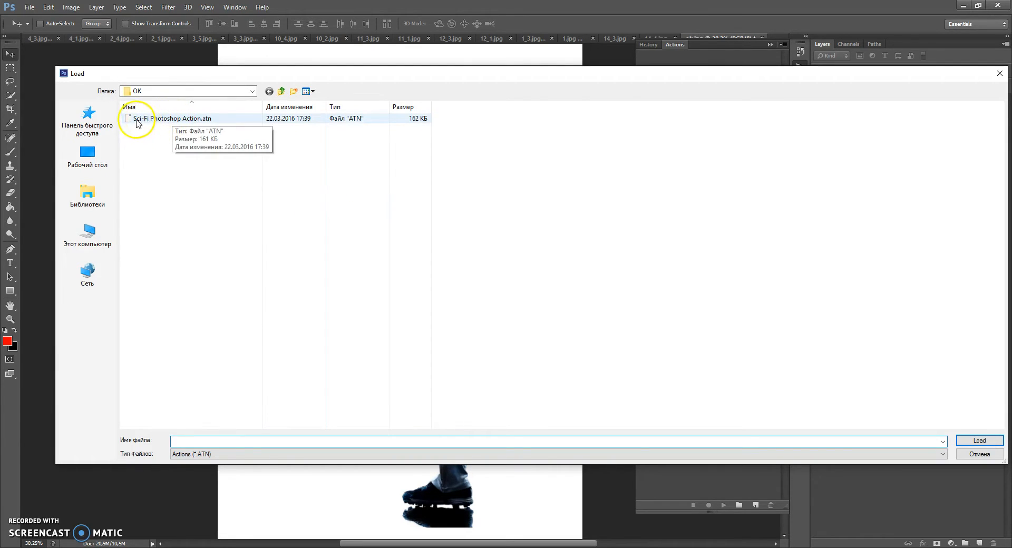
{"action": "double_click", "coordinate": [180, 119]}
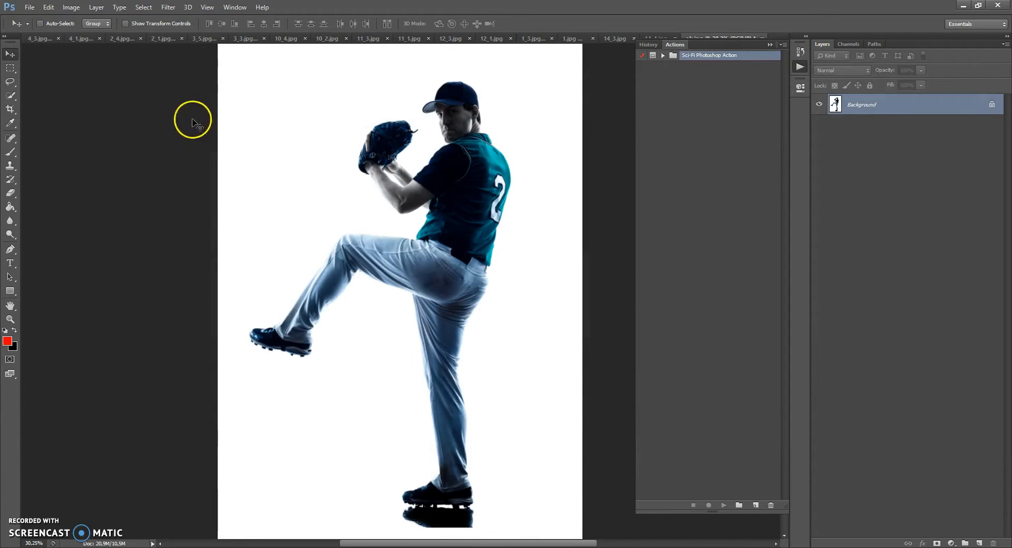
{"action": "left_click", "coordinate": [769, 46]}
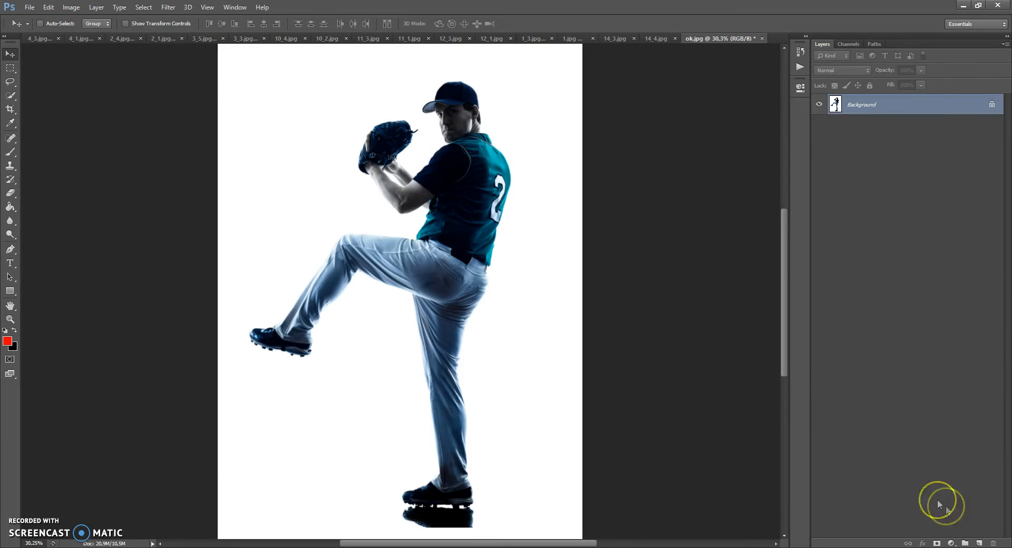
Step: Create a new layer above the Background and name it "area"
{"action": "left_click", "coordinate": [980, 543]}
{"action": "double_click", "coordinate": [859, 103]}
{"action": "type", "text": "area"}
{"action": "left_click", "coordinate": [907, 105]}
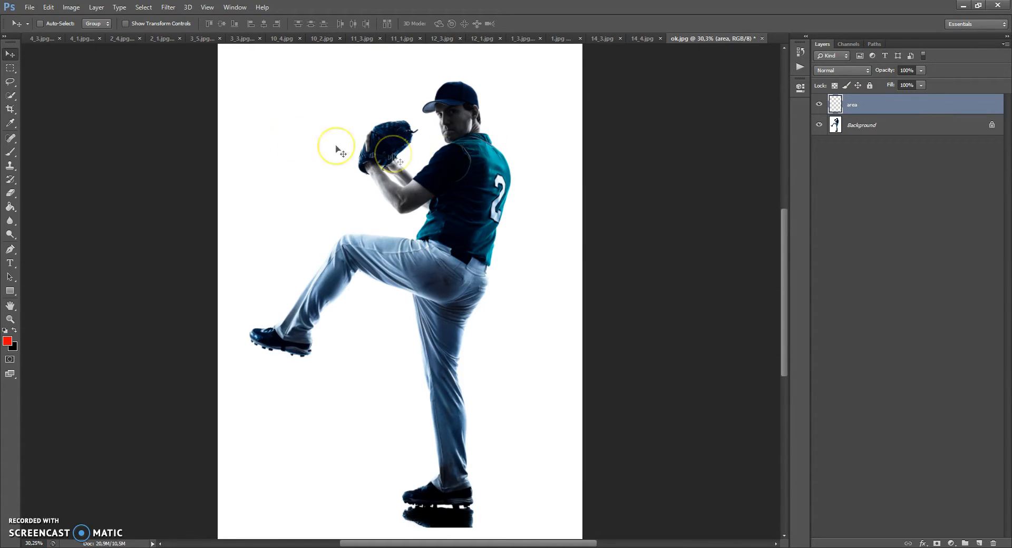
{"action": "left_click", "coordinate": [9, 82]}
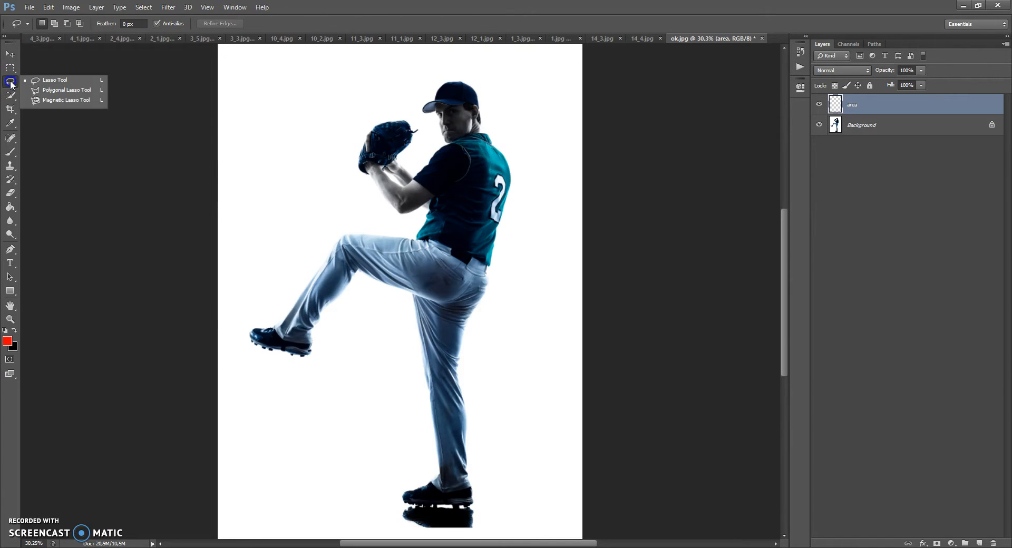
{"action": "mouse_move", "coordinate": [11, 96]}
{"action": "left_mouse_down"}
{"action": "mouse_move", "coordinate": [51, 104]}
{"action": "mouse_move", "coordinate": [12, 97]}
{"action": "left_mouse_up"}
{"action": "left_click_drag", "start_coordinate": [11, 152], "coordinate": [37, 153]}
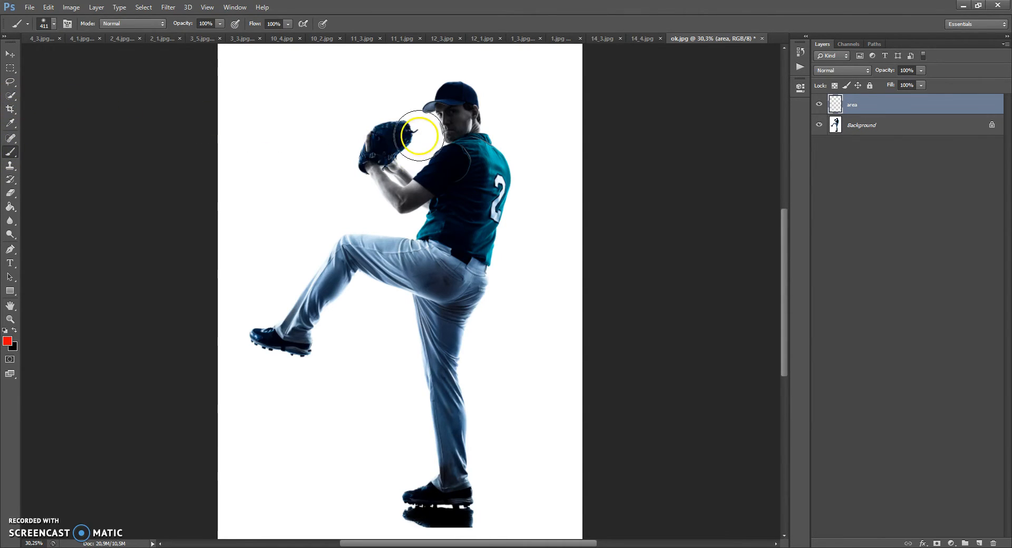
Step: Using the Quick Selection tool on the Background layer, select the player's cap, head and upper body
{"action": "left_click_drag", "start_coordinate": [11, 97], "coordinate": [45, 98]}
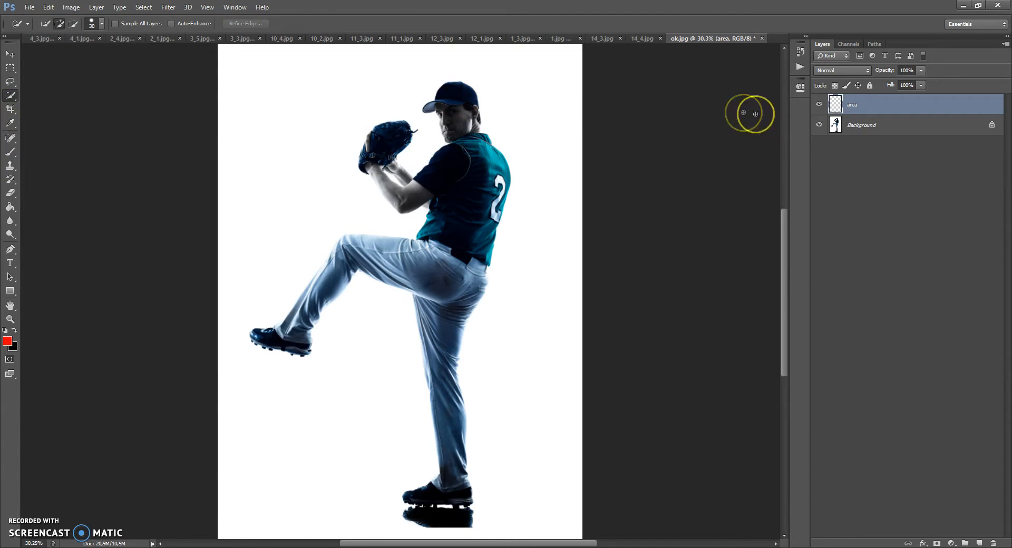
{"action": "left_click", "coordinate": [858, 125]}
{"action": "scroll", "coordinate": [453, 85], "scroll_direction": "up", "scroll_amount": 7}
{"action": "left_click_drag", "start_coordinate": [469, 102], "coordinate": [459, 126]}
{"action": "mouse_move", "coordinate": [421, 197]}
{"action": "left_mouse_down"}
{"action": "mouse_move", "coordinate": [422, 221]}
{"action": "mouse_move", "coordinate": [408, 224]}
{"action": "left_mouse_up"}
{"action": "mouse_move", "coordinate": [407, 180]}
{"action": "left_mouse_down"}
{"action": "mouse_move", "coordinate": [392, 176]}
{"action": "mouse_move", "coordinate": [409, 197]}
{"action": "left_mouse_up"}
{"action": "left_click_drag", "start_coordinate": [541, 211], "coordinate": [543, 209]}
{"action": "left_click_drag", "start_coordinate": [548, 264], "coordinate": [549, 243]}
Step: Refine the selection around the glove and forearms, leaving out the white gap between the arms
{"action": "scroll", "coordinate": [578, 293], "scroll_direction": "down", "scroll_amount": 5}
{"action": "mouse_move", "coordinate": [595, 278]}
{"action": "left_mouse_down"}
{"action": "mouse_move", "coordinate": [616, 325]}
{"action": "mouse_move", "coordinate": [477, 284]}
{"action": "mouse_move", "coordinate": [451, 318]}
{"action": "mouse_move", "coordinate": [425, 313]}
{"action": "mouse_move", "coordinate": [316, 448]}
{"action": "mouse_move", "coordinate": [277, 456]}
{"action": "mouse_move", "coordinate": [195, 399]}
{"action": "mouse_move", "coordinate": [146, 325]}
{"action": "left_mouse_up"}
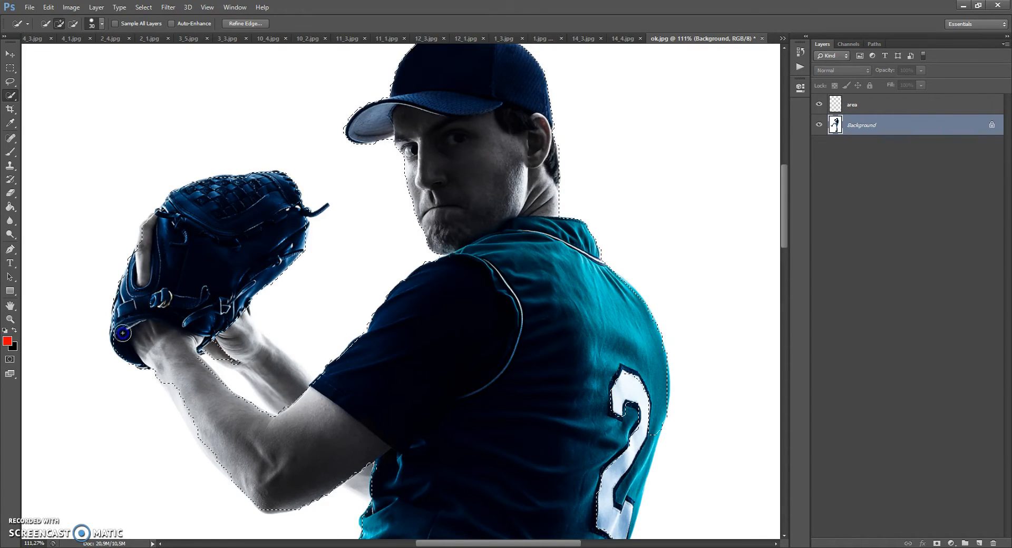
{"action": "left_click_drag", "start_coordinate": [176, 274], "coordinate": [121, 318]}
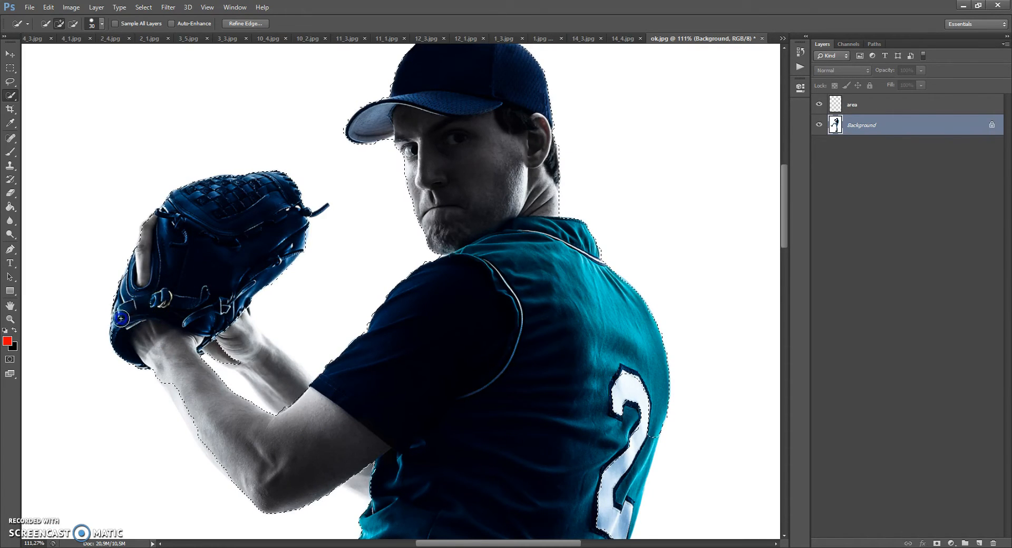
{"action": "left_click_drag", "start_coordinate": [226, 323], "coordinate": [275, 383]}
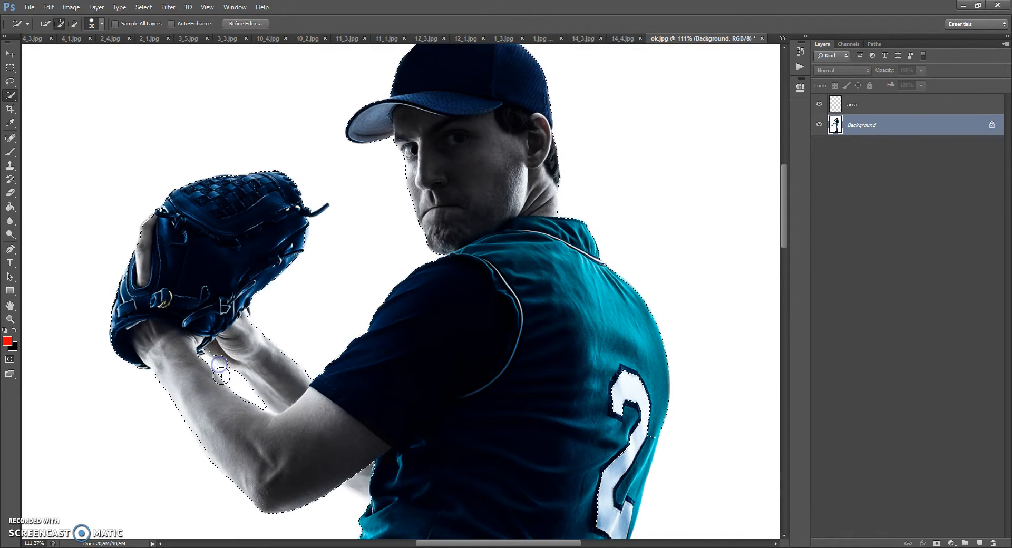
{"action": "left_click", "coordinate": [224, 353]}
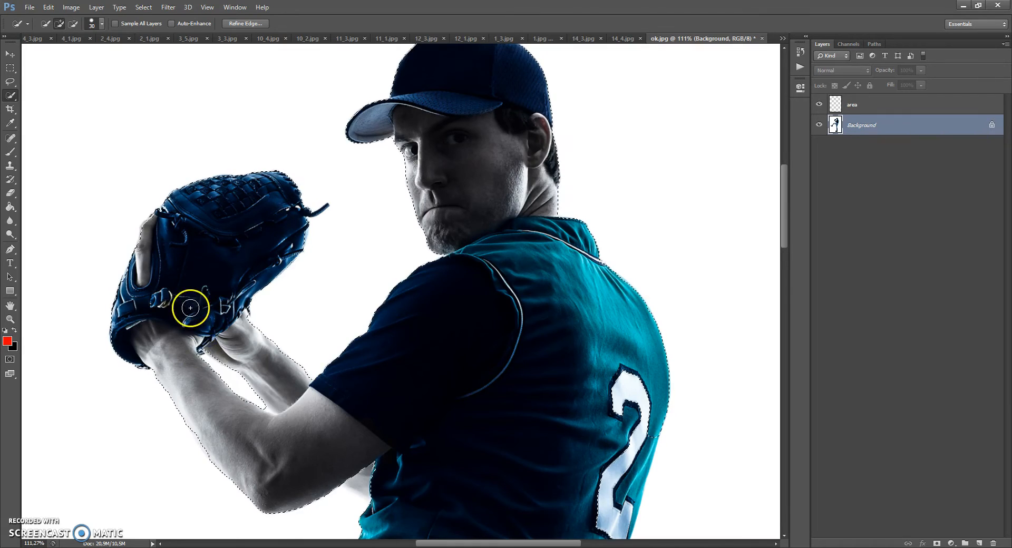
Step: Add the rear arm visible below the elbow and the white jersey number to the selection
{"action": "scroll", "coordinate": [219, 323], "scroll_direction": "down", "scroll_amount": 1}
{"action": "scroll", "coordinate": [242, 330], "scroll_direction": "down", "scroll_amount": 1}
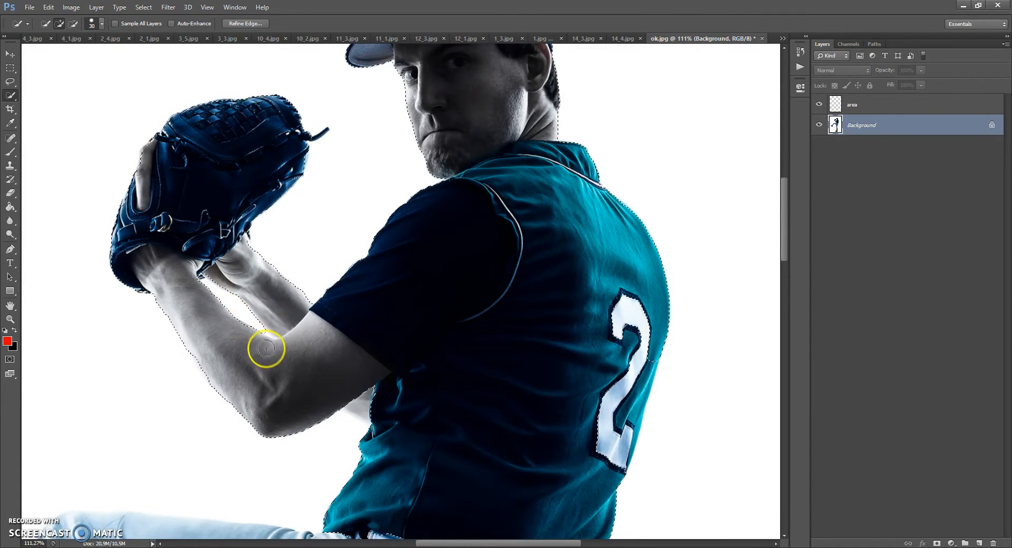
{"action": "scroll", "coordinate": [264, 344], "scroll_direction": "down", "scroll_amount": 1}
{"action": "left_click", "coordinate": [356, 370]}
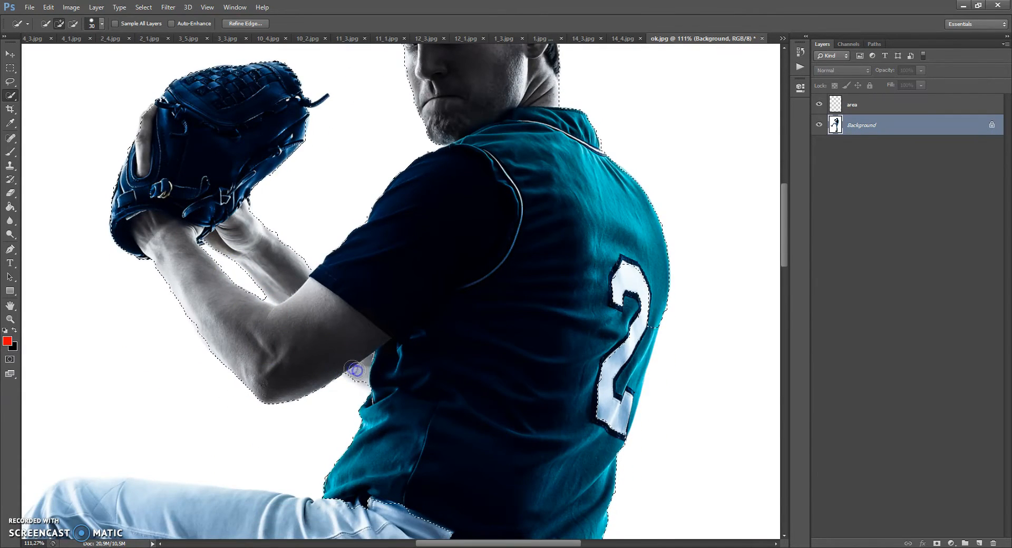
{"action": "scroll", "coordinate": [384, 334], "scroll_direction": "down", "scroll_amount": 1}
{"action": "left_click", "coordinate": [630, 242]}
{"action": "left_click_drag", "start_coordinate": [630, 243], "coordinate": [614, 330]}
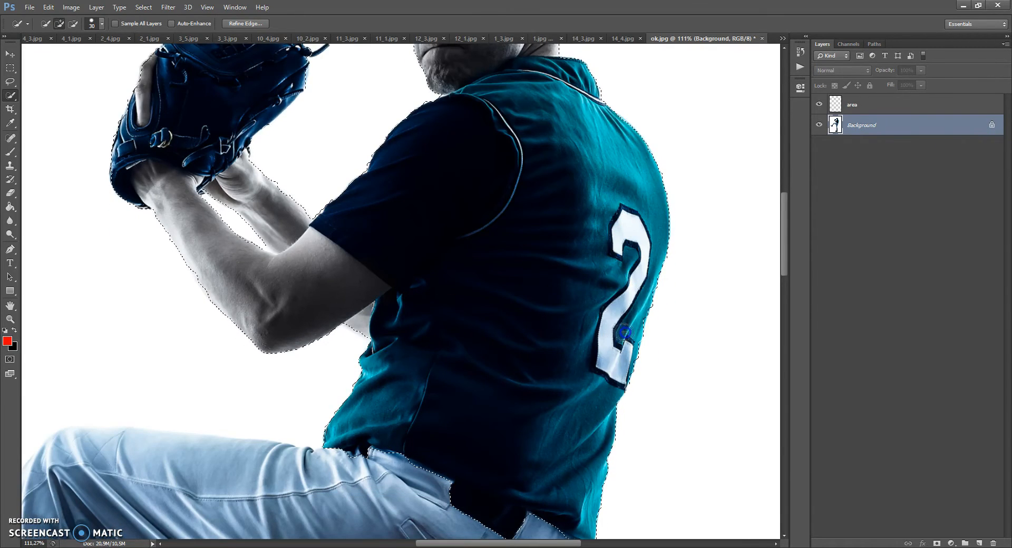
Step: Extend the selection over the hips, the back of the trousers and the thigh of the standing leg
{"action": "scroll", "coordinate": [610, 337], "scroll_direction": "down", "scroll_amount": 1}
{"action": "scroll", "coordinate": [611, 337], "scroll_direction": "down", "scroll_amount": 3}
{"action": "scroll", "coordinate": [553, 377], "scroll_direction": "down", "scroll_amount": 1}
{"action": "mouse_move", "coordinate": [406, 299]}
{"action": "left_mouse_down"}
{"action": "mouse_move", "coordinate": [287, 391]}
{"action": "mouse_move", "coordinate": [507, 420]}
{"action": "left_mouse_up"}
{"action": "scroll", "coordinate": [508, 420], "scroll_direction": "down", "scroll_amount": 1}
{"action": "mouse_move", "coordinate": [576, 334]}
{"action": "left_mouse_down"}
{"action": "mouse_move", "coordinate": [568, 388]}
{"action": "mouse_move", "coordinate": [530, 442]}
{"action": "mouse_move", "coordinate": [553, 382]}
{"action": "left_mouse_up"}
{"action": "scroll", "coordinate": [554, 369], "scroll_direction": "down", "scroll_amount": 1}
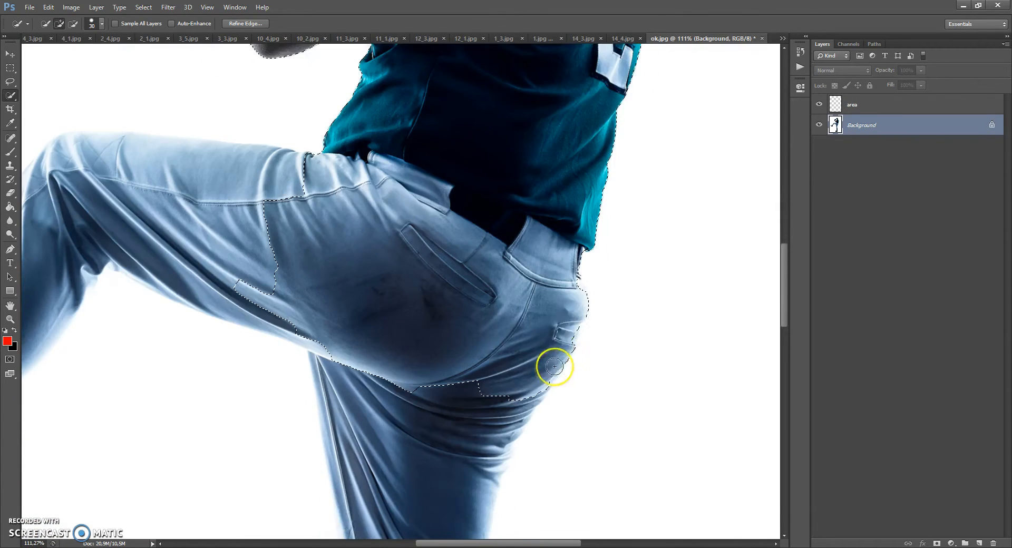
{"action": "left_click_drag", "start_coordinate": [579, 295], "coordinate": [560, 321]}
{"action": "scroll", "coordinate": [527, 319], "scroll_direction": "down", "scroll_amount": 2}
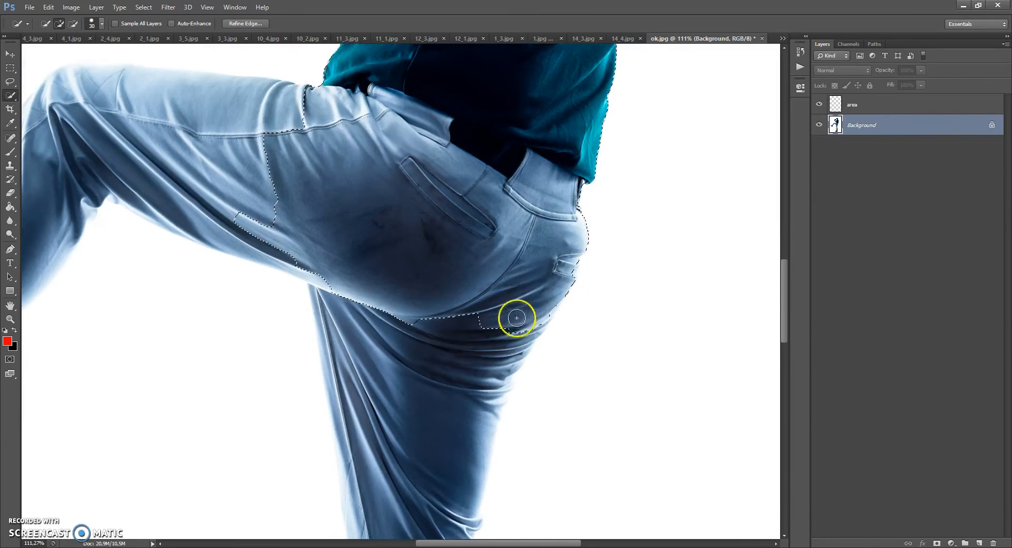
{"action": "mouse_move", "coordinate": [515, 270]}
{"action": "left_mouse_down"}
{"action": "mouse_move", "coordinate": [461, 394]}
{"action": "mouse_move", "coordinate": [475, 371]}
{"action": "left_mouse_up"}
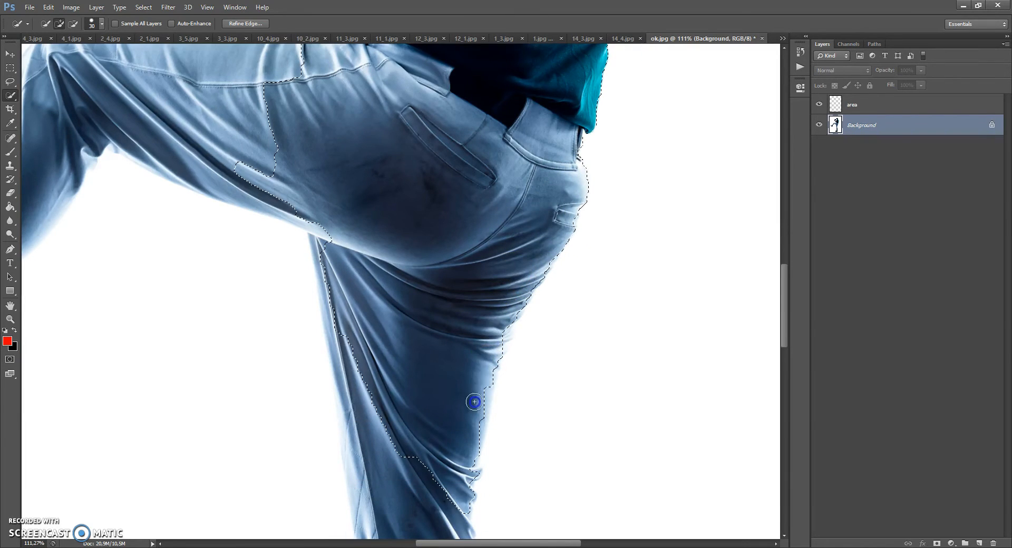
Step: Extend the selection down the standing leg to its shoe, leaving out the shoe's reflection on the floor
{"action": "scroll", "coordinate": [475, 379], "scroll_direction": "down", "scroll_amount": 4}
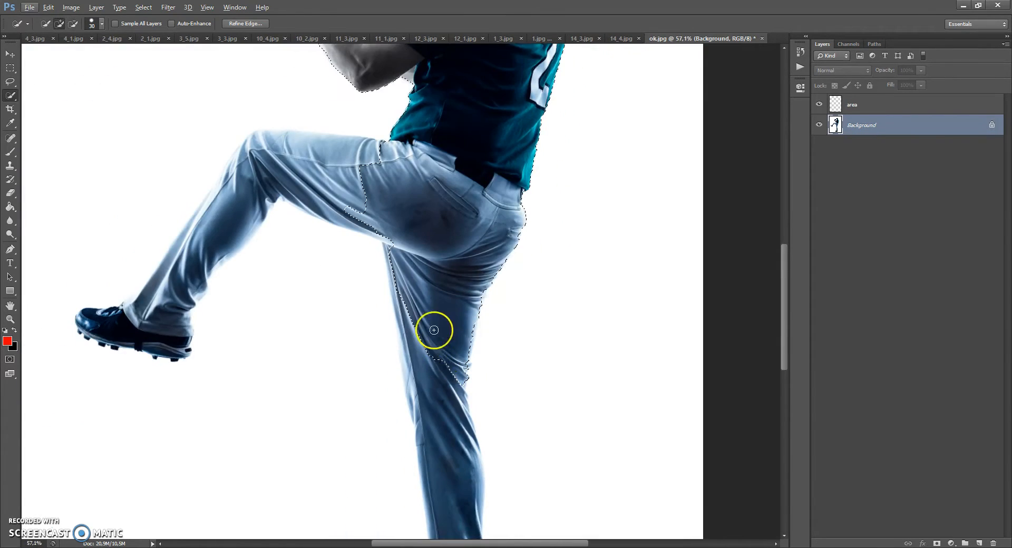
{"action": "left_click_drag", "start_coordinate": [446, 471], "coordinate": [447, 476]}
{"action": "scroll", "coordinate": [447, 406], "scroll_direction": "down", "scroll_amount": 6}
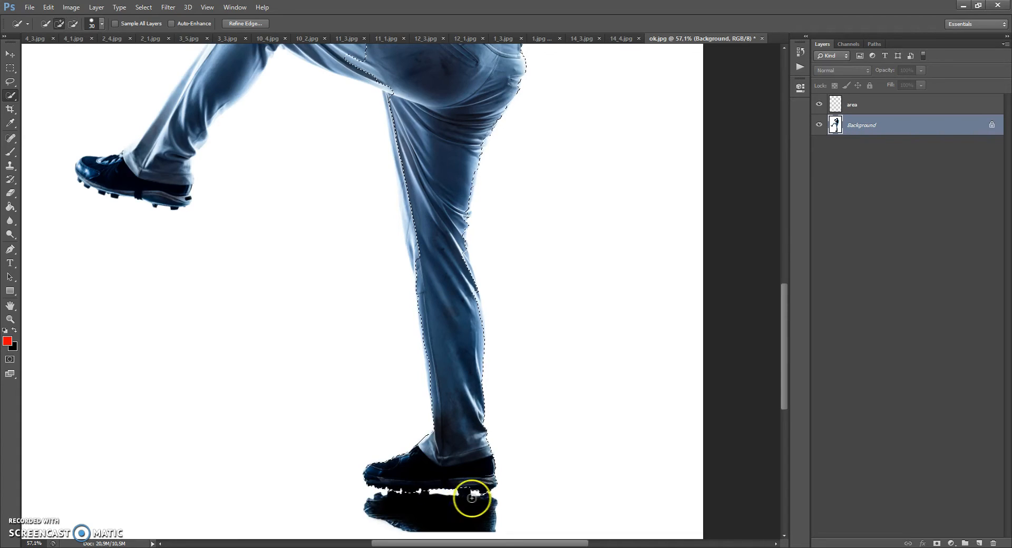
{"action": "key", "text": "alt"}
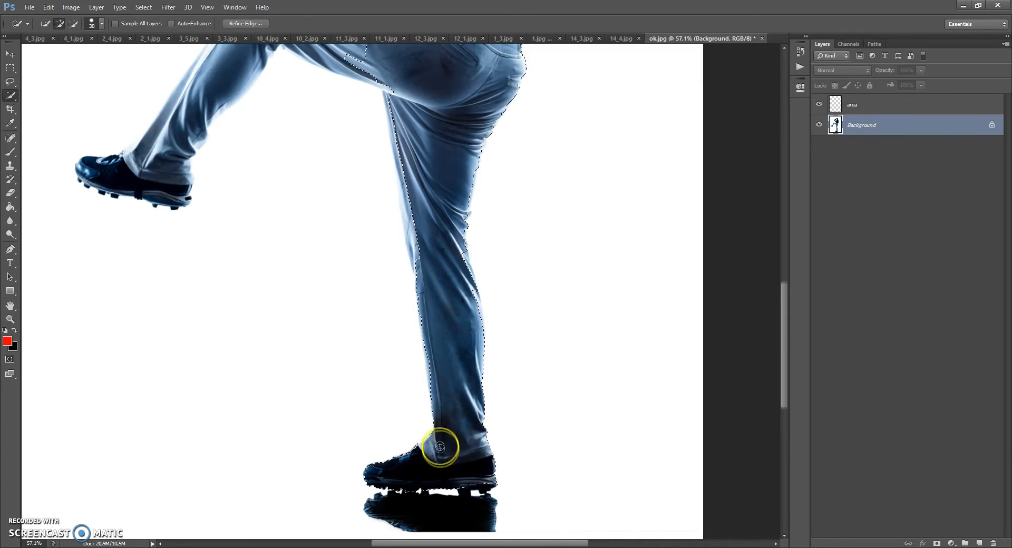
{"action": "scroll", "coordinate": [452, 464], "scroll_direction": "up", "scroll_amount": 1}
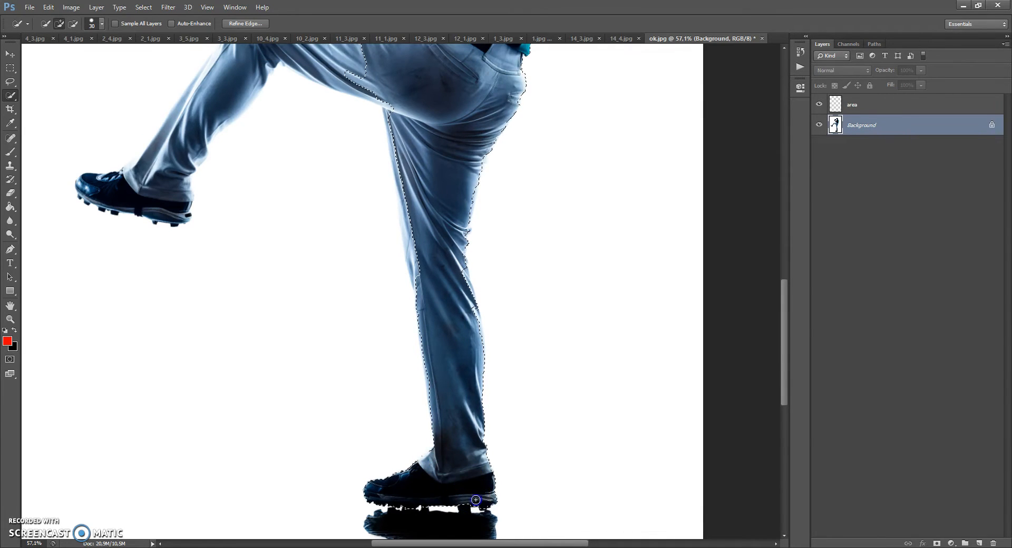
Step: Add the pale front edge of the standing leg and the missed folds along its back to the selection
{"action": "scroll", "coordinate": [445, 389], "scroll_direction": "up", "scroll_amount": 3}
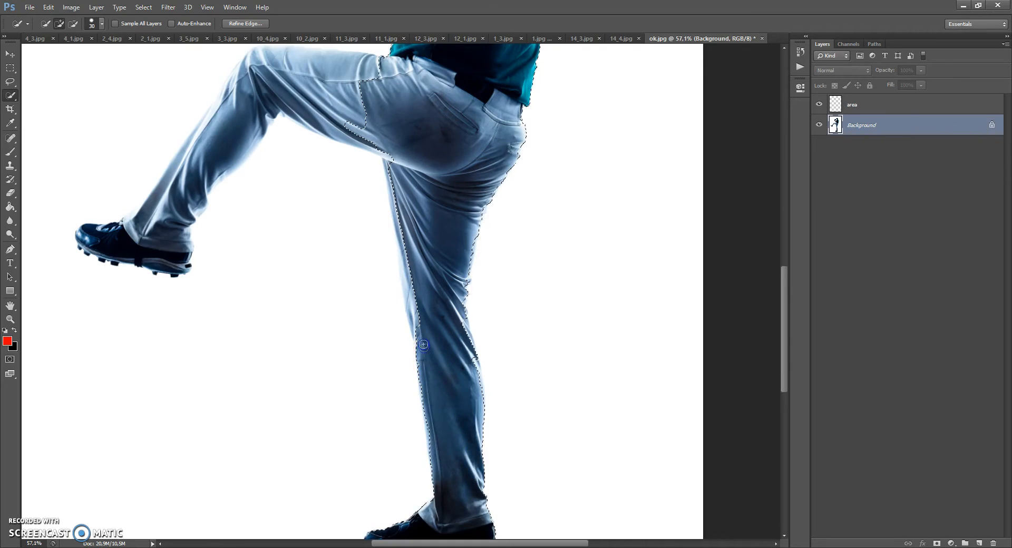
{"action": "mouse_move", "coordinate": [398, 216]}
{"action": "left_mouse_down"}
{"action": "mouse_move", "coordinate": [421, 261]}
{"action": "mouse_move", "coordinate": [464, 279]}
{"action": "left_mouse_up"}
{"action": "mouse_move", "coordinate": [474, 364]}
{"action": "left_mouse_down"}
{"action": "mouse_move", "coordinate": [456, 301]}
{"action": "mouse_move", "coordinate": [460, 244]}
{"action": "mouse_move", "coordinate": [477, 211]}
{"action": "left_mouse_up"}
Step: Add the raised leg to the selection, covering the thigh, knee, shin and shoe
{"action": "scroll", "coordinate": [427, 203], "scroll_direction": "up", "scroll_amount": 4}
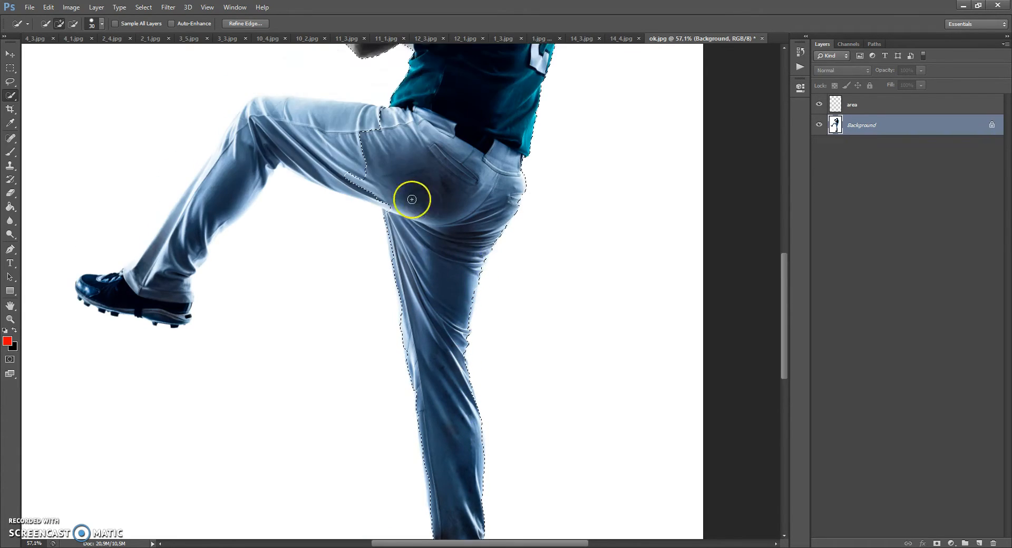
{"action": "mouse_move", "coordinate": [384, 181]}
{"action": "left_mouse_down"}
{"action": "mouse_move", "coordinate": [271, 170]}
{"action": "mouse_move", "coordinate": [249, 187]}
{"action": "left_mouse_up"}
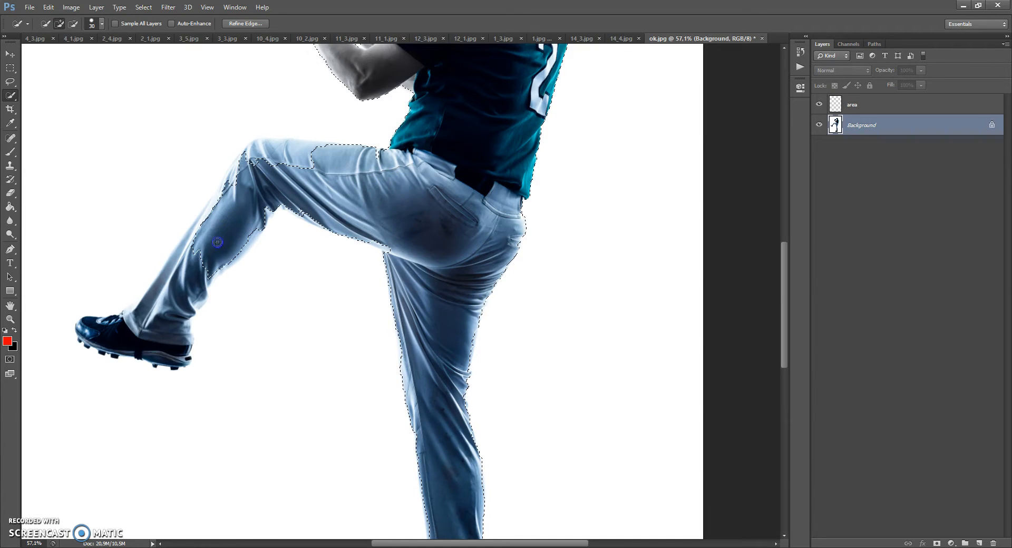
{"action": "left_click_drag", "start_coordinate": [169, 352], "coordinate": [170, 338]}
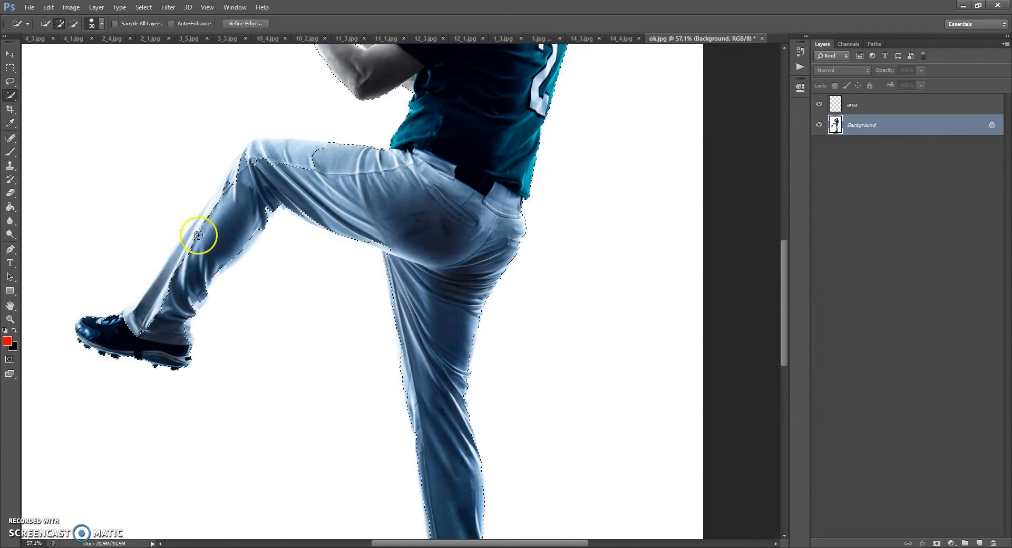
{"action": "scroll", "coordinate": [211, 234], "scroll_direction": "up", "scroll_amount": 2}
{"action": "left_click_drag", "start_coordinate": [328, 214], "coordinate": [256, 202]}
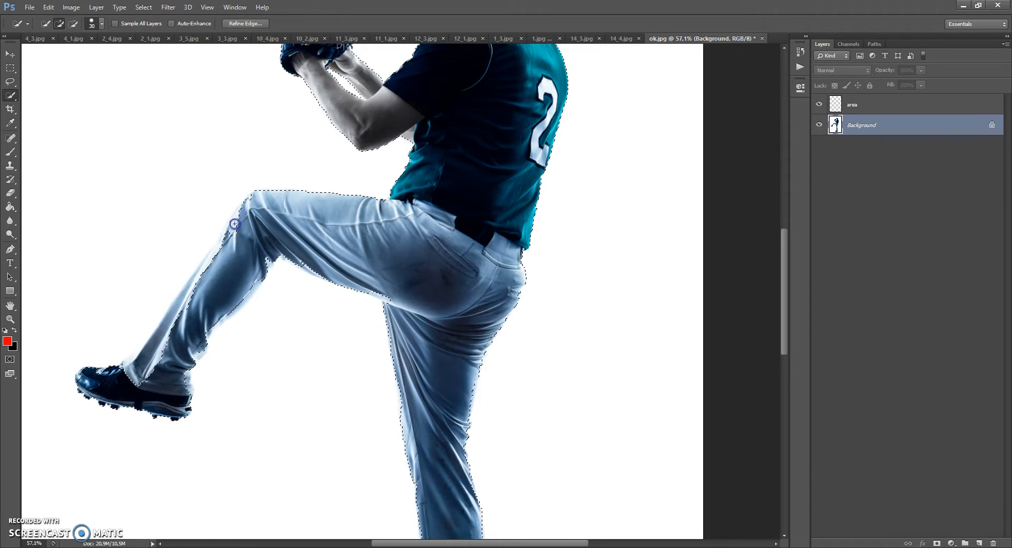
{"action": "left_click_drag", "start_coordinate": [191, 295], "coordinate": [166, 332]}
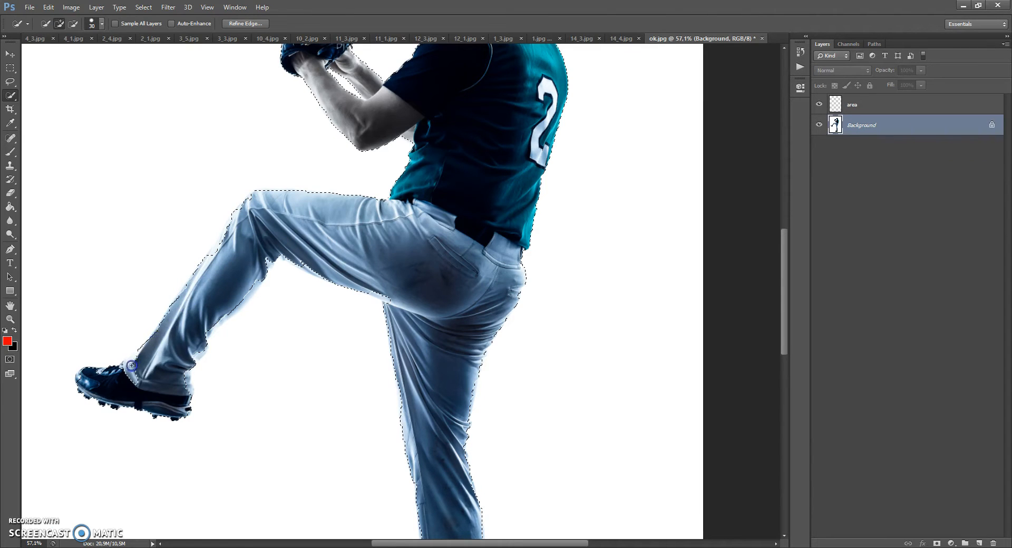
Step: Refine the selection around the raised shoe's toe and heel and add the missed back of the trouser cuff
{"action": "scroll", "coordinate": [45, 383], "scroll_direction": "up", "scroll_amount": 5}
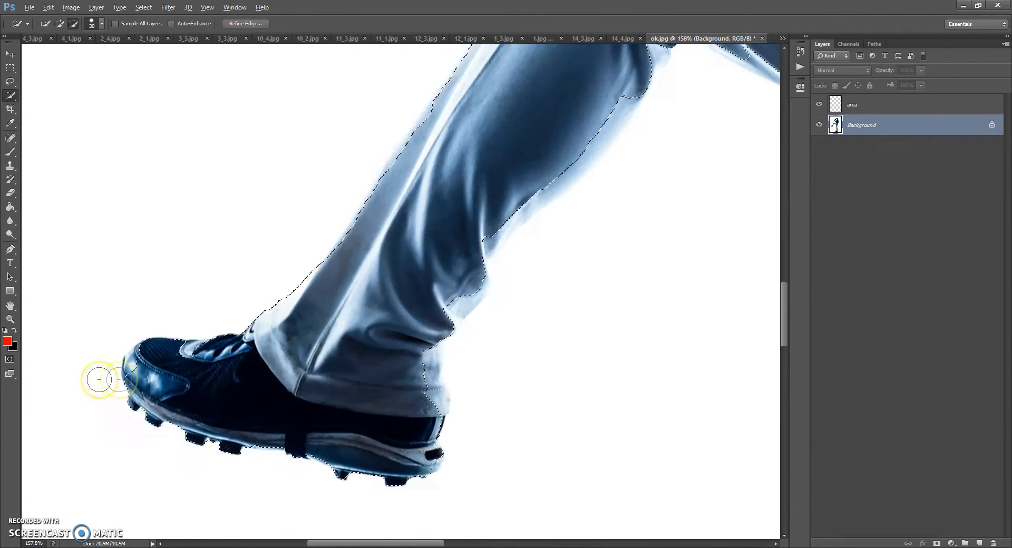
{"action": "left_click_drag", "start_coordinate": [228, 359], "coordinate": [141, 360]}
{"action": "scroll", "coordinate": [232, 402], "scroll_direction": "down", "scroll_amount": 2}
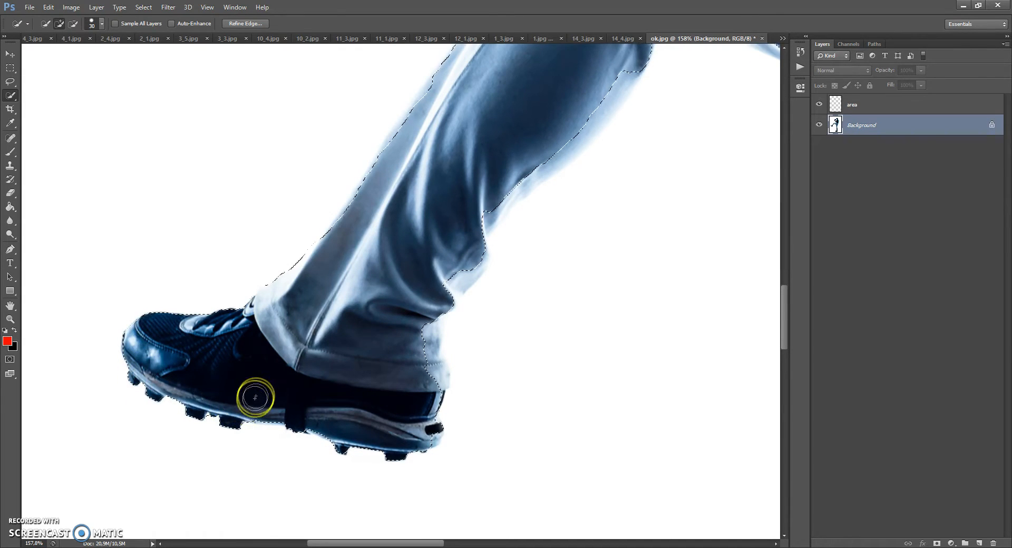
{"action": "left_click", "coordinate": [429, 426]}
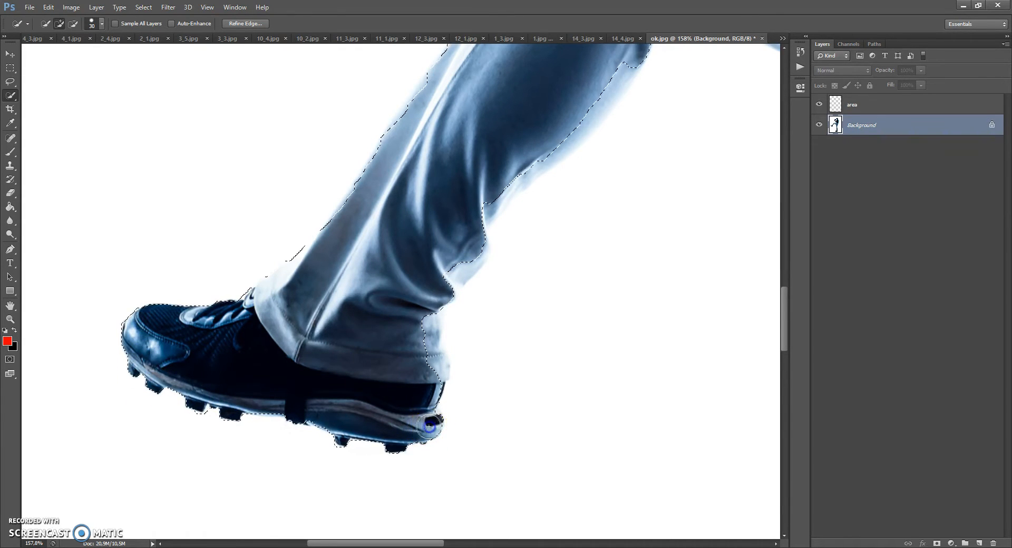
{"action": "left_click_drag", "start_coordinate": [429, 382], "coordinate": [433, 357]}
{"action": "scroll", "coordinate": [426, 297], "scroll_direction": "up", "scroll_amount": 5}
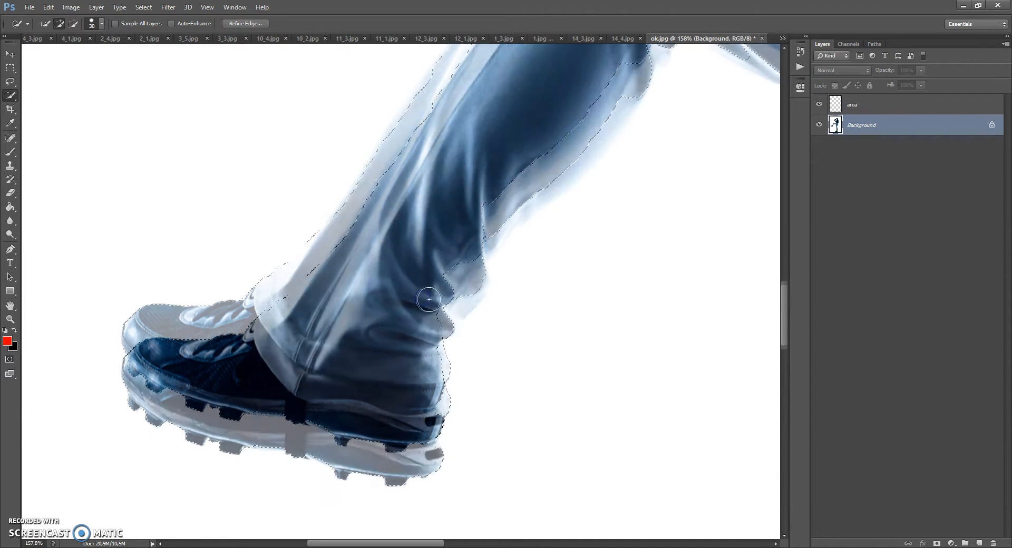
Step: Add the missed pale edge along the raised calf and trim the white spill beside it
{"action": "left_click", "coordinate": [461, 307]}
{"action": "mouse_move", "coordinate": [468, 279]}
{"action": "left_mouse_down"}
{"action": "mouse_move", "coordinate": [516, 214]}
{"action": "mouse_move", "coordinate": [608, 132]}
{"action": "left_mouse_up"}
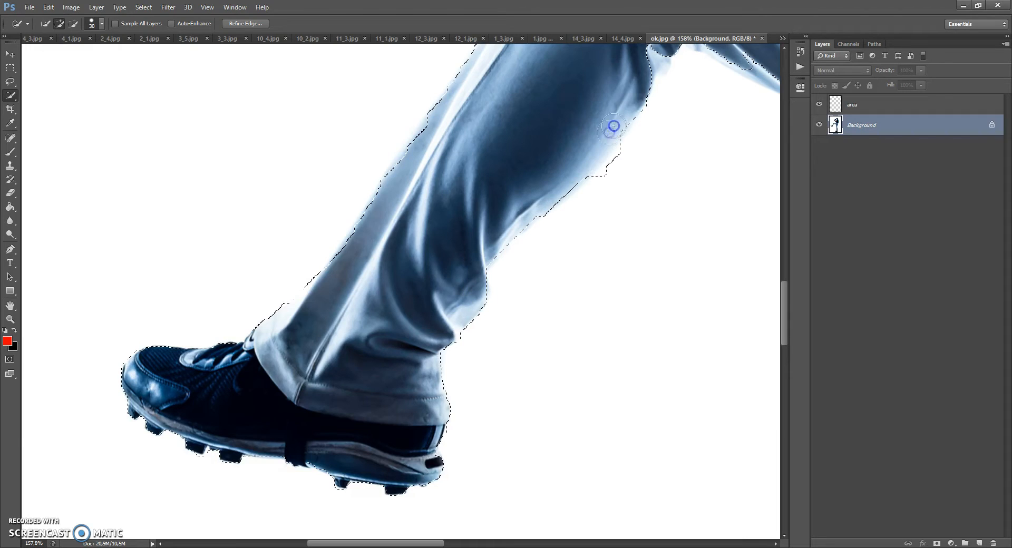
{"action": "left_click_drag", "start_coordinate": [627, 99], "coordinate": [628, 99]}
{"action": "left_click_drag", "start_coordinate": [622, 157], "coordinate": [604, 187]}
Step: Clean up the selection along the heel and sole of the raised shoe
{"action": "scroll", "coordinate": [464, 318], "scroll_direction": "down", "scroll_amount": 1}
{"action": "scroll", "coordinate": [464, 318], "scroll_direction": "down", "scroll_amount": 2}
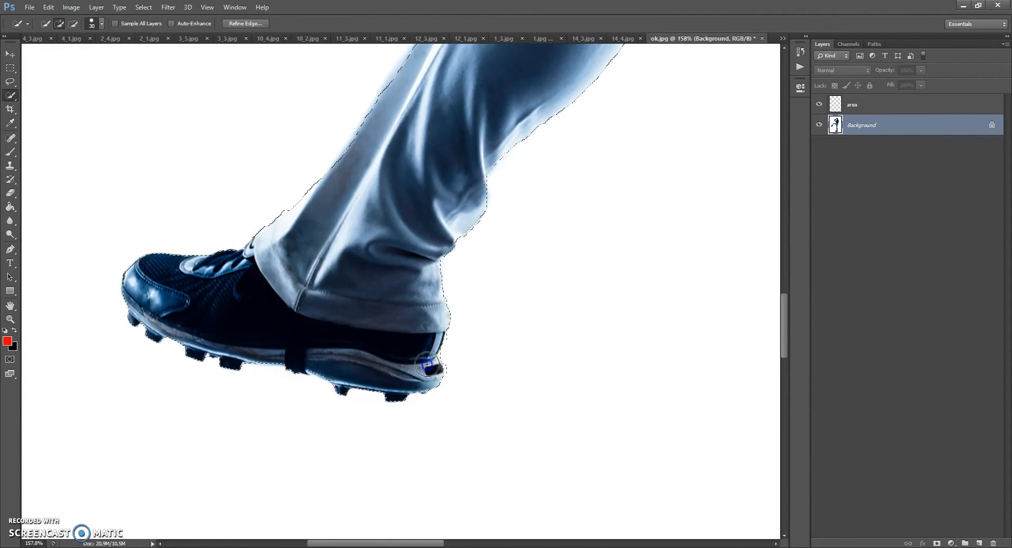
{"action": "left_click", "coordinate": [318, 364]}
{"action": "left_click", "coordinate": [267, 349]}
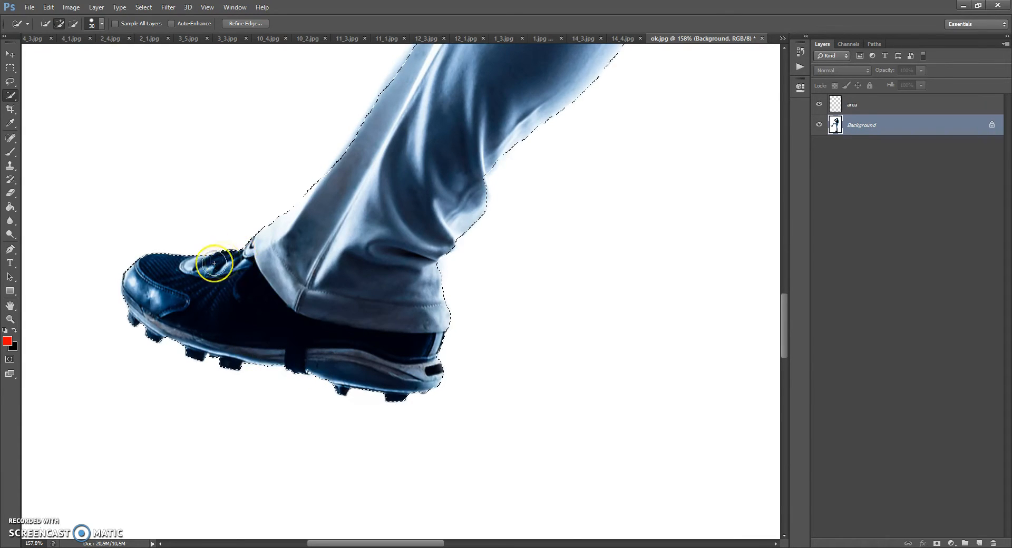
Step: Refine the selection behind the raised knee, excluding the white beneath it, and even out the front of the shin and knee
{"action": "scroll", "coordinate": [191, 274], "scroll_direction": "down", "scroll_amount": 3}
{"action": "scroll", "coordinate": [278, 248], "scroll_direction": "down", "scroll_amount": 4}
{"action": "scroll", "coordinate": [309, 298], "scroll_direction": "up", "scroll_amount": 5}
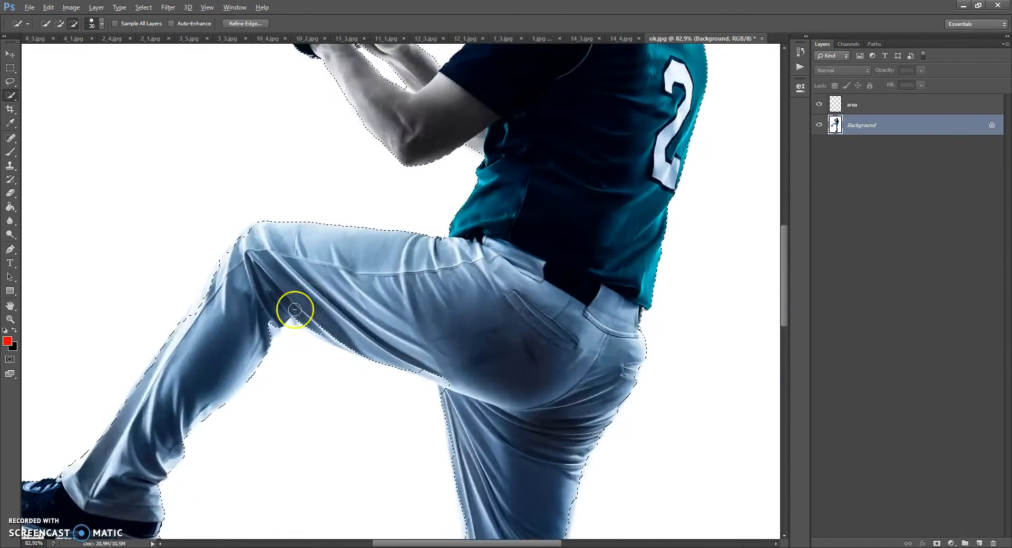
{"action": "left_click", "coordinate": [256, 327]}
{"action": "left_click", "coordinate": [296, 320]}
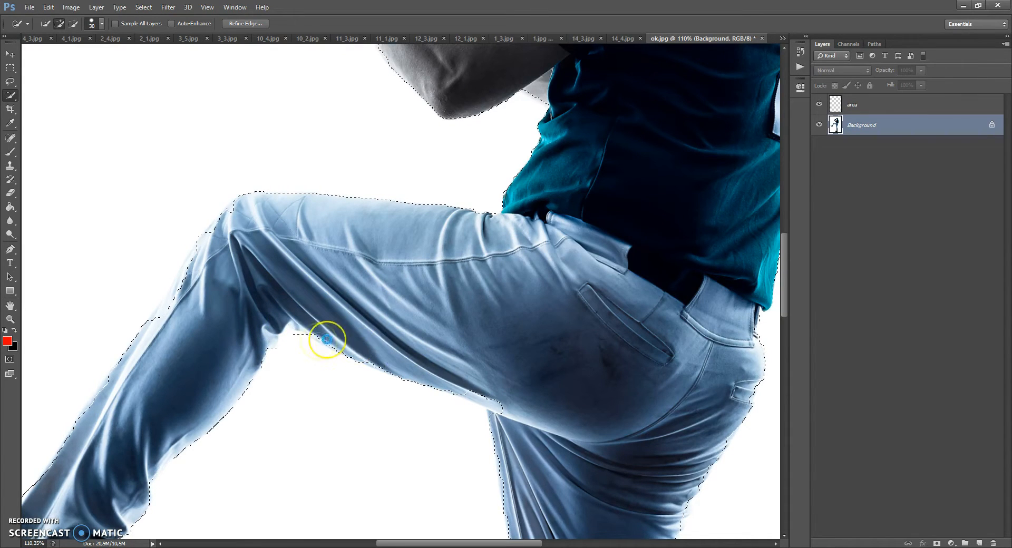
{"action": "left_click", "coordinate": [287, 337], "text": "alt"}
{"action": "left_click", "coordinate": [284, 350], "text": "alt"}
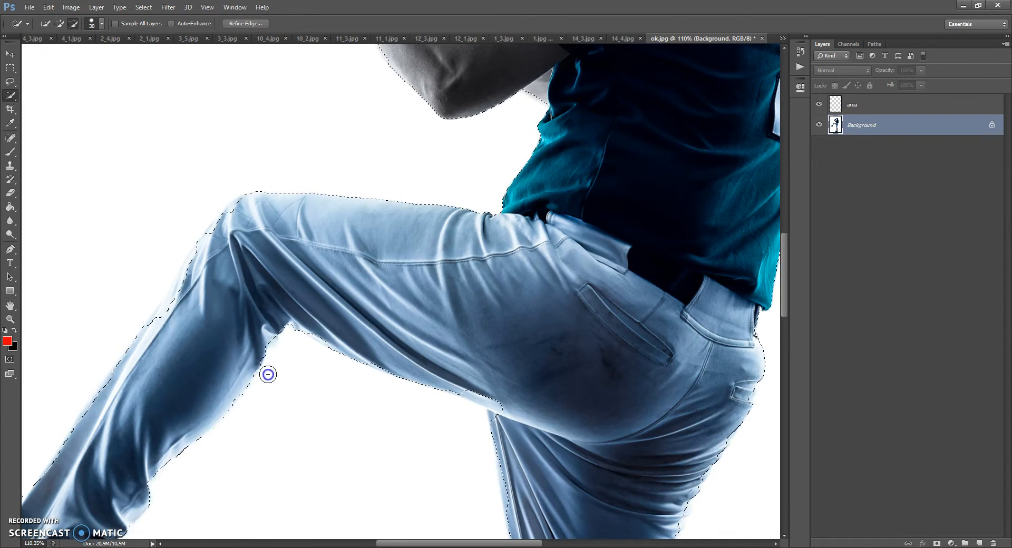
{"action": "scroll", "coordinate": [282, 324], "scroll_direction": "down", "scroll_amount": 1}
{"action": "left_click_drag", "start_coordinate": [169, 329], "coordinate": [189, 297]}
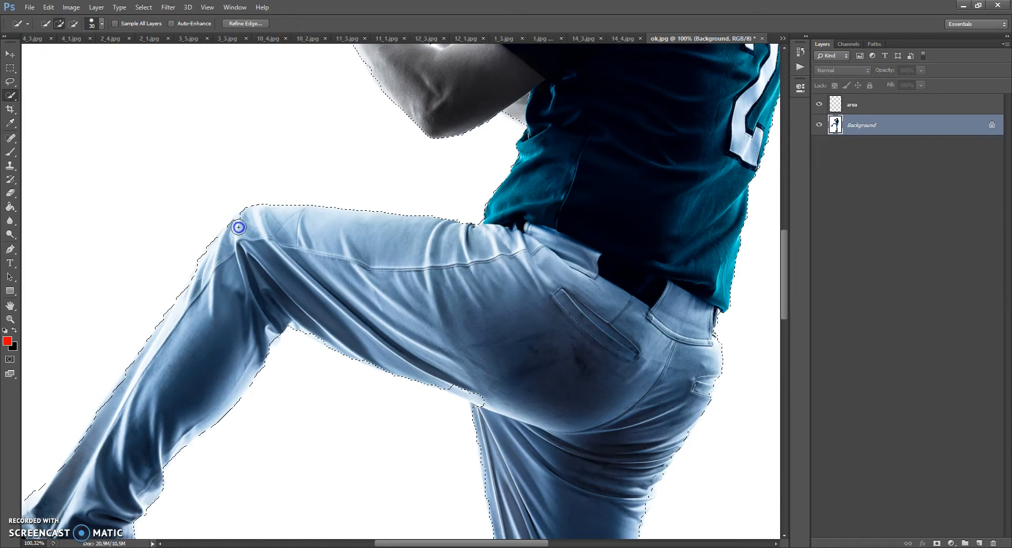
Step: Check the selection outline around the whole player from cap to shoes
{"action": "scroll", "coordinate": [293, 266], "scroll_direction": "down", "scroll_amount": 13}
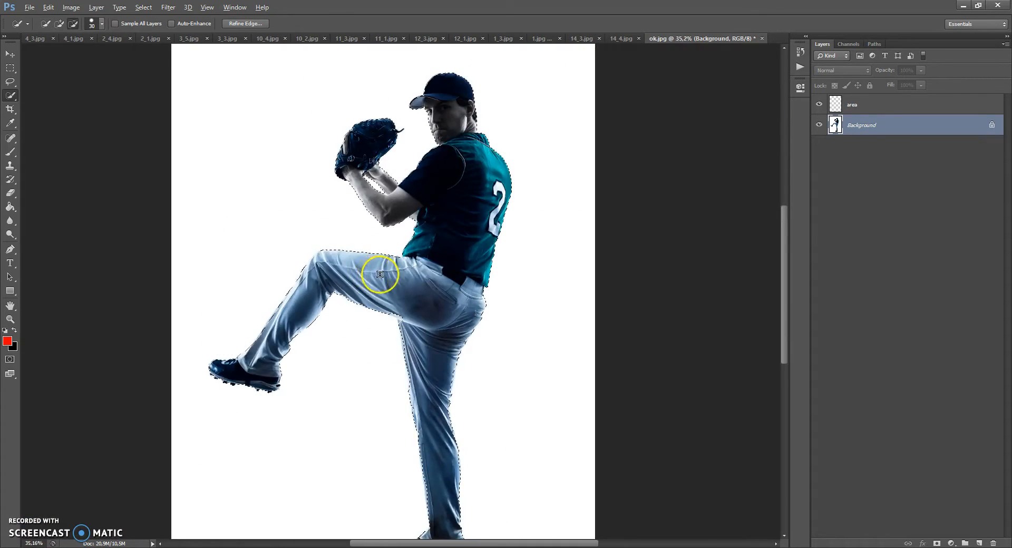
{"action": "scroll", "coordinate": [428, 286], "scroll_direction": "up", "scroll_amount": 11}
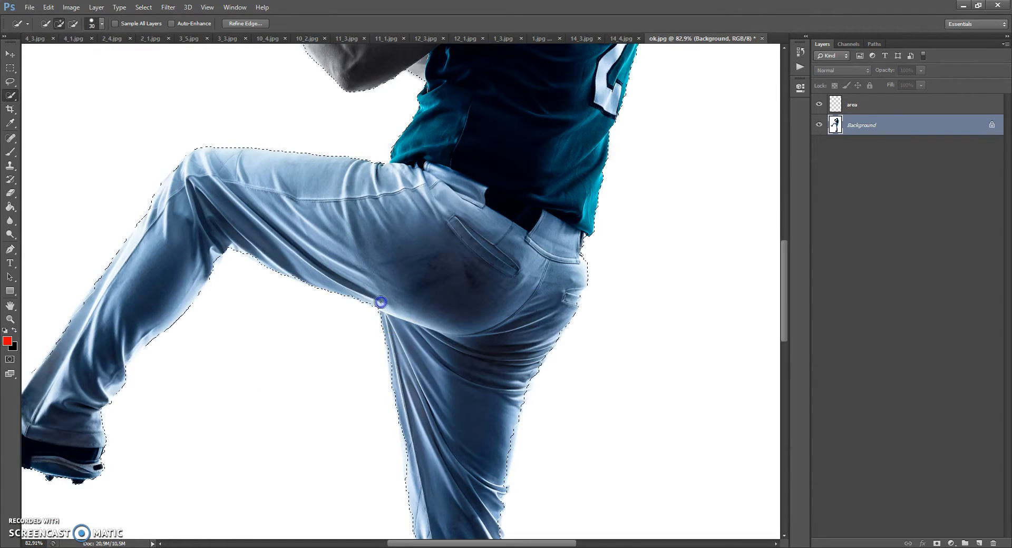
{"action": "scroll", "coordinate": [368, 282], "scroll_direction": "down", "scroll_amount": 11}
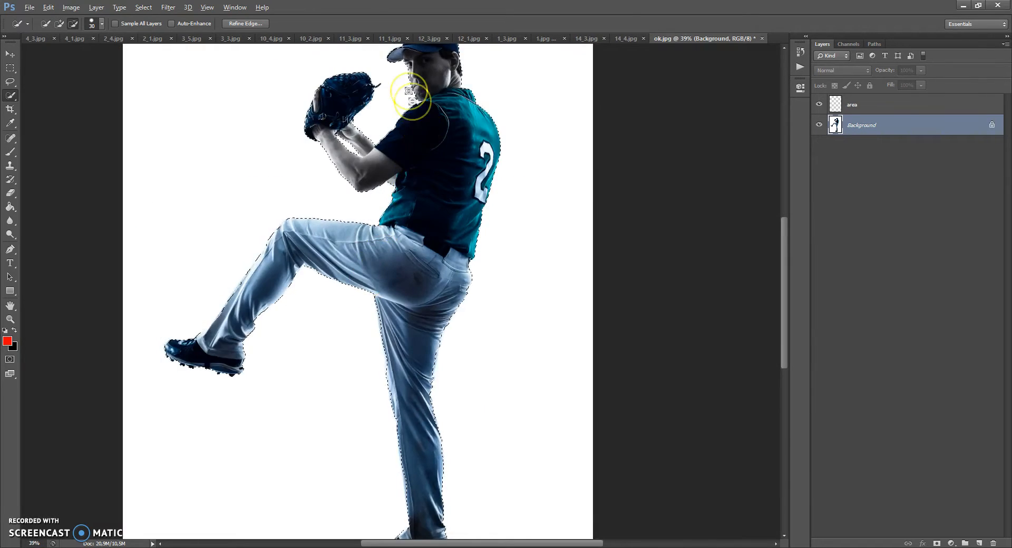
{"action": "scroll", "coordinate": [434, 88], "scroll_direction": "up", "scroll_amount": 10}
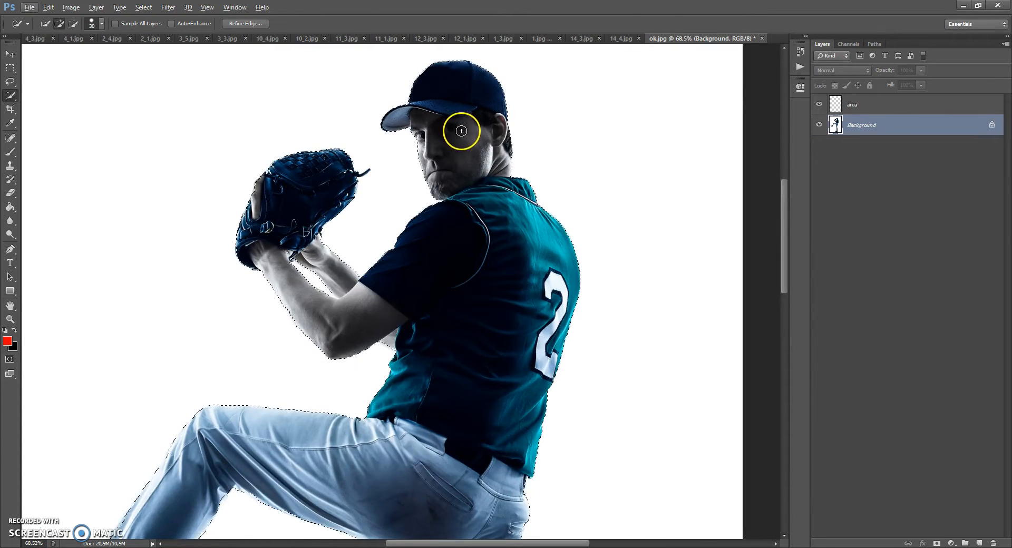
{"action": "scroll", "coordinate": [459, 134], "scroll_direction": "down", "scroll_amount": 7}
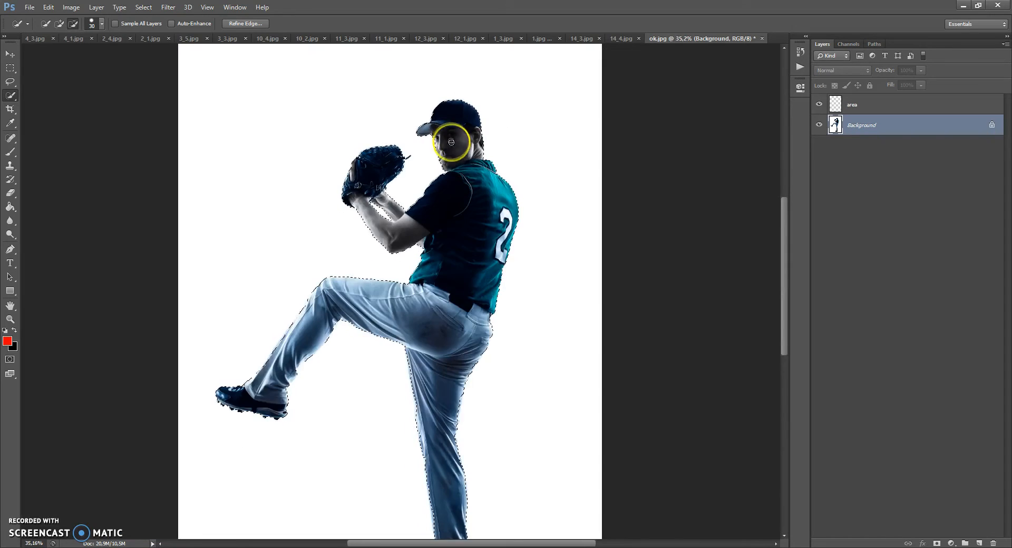
{"action": "scroll", "coordinate": [468, 196], "scroll_direction": "down", "scroll_amount": 1}
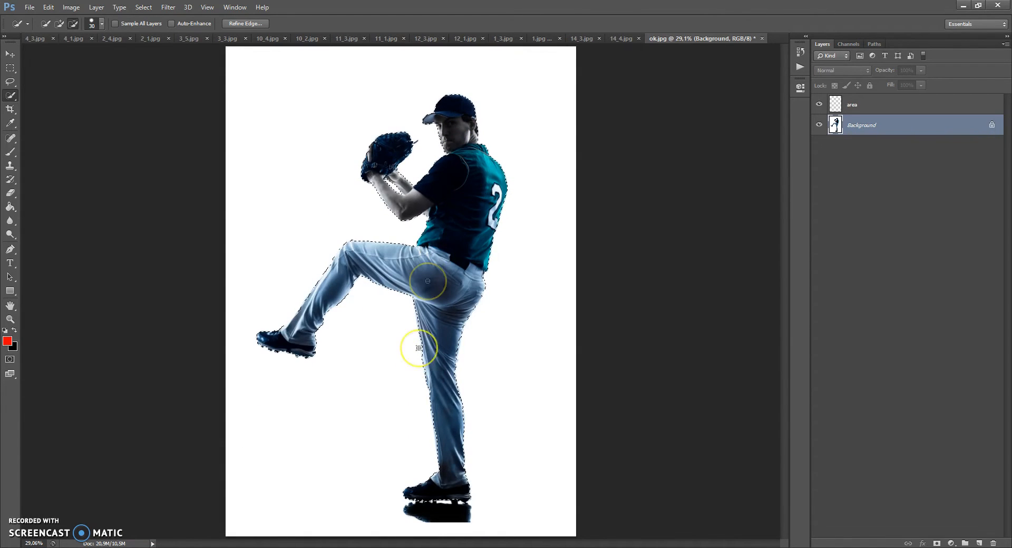
{"action": "scroll", "coordinate": [441, 399], "scroll_direction": "up", "scroll_amount": 2}
Step: Fill the selected player with the red foreground colour on the area layer using the Paint Bucket, and deselect
{"action": "left_click", "coordinate": [843, 104]}
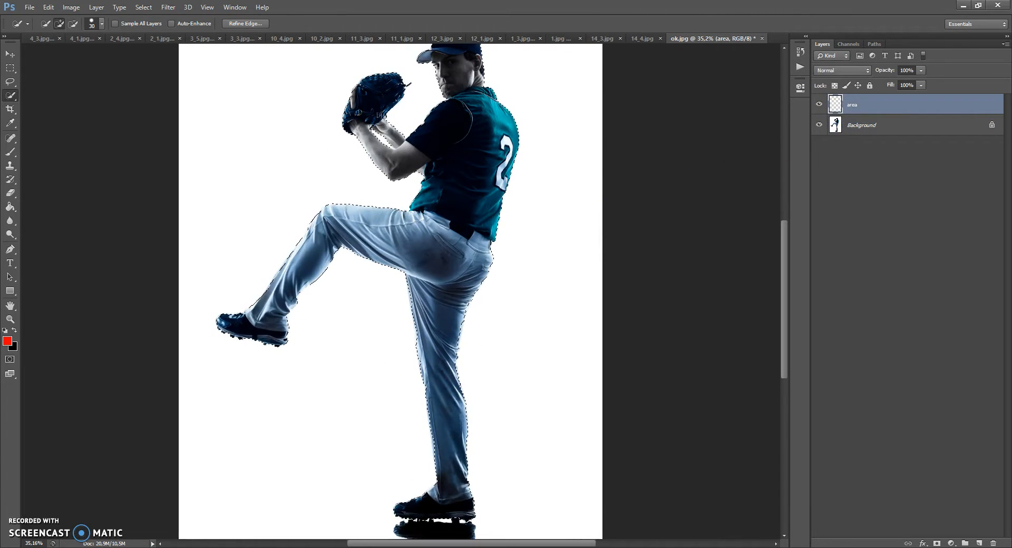
{"action": "left_click", "coordinate": [10, 206]}
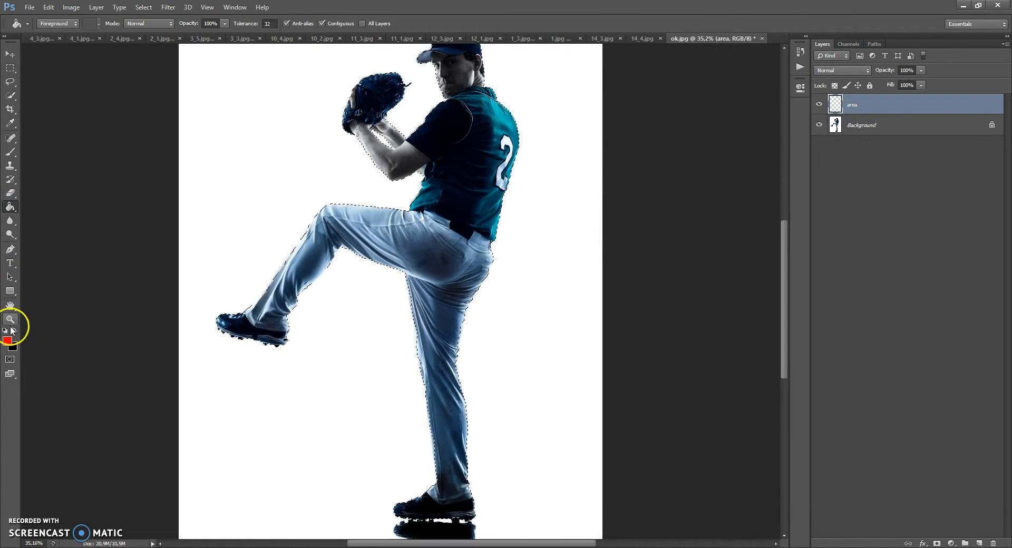
{"action": "left_click", "coordinate": [406, 227]}
{"action": "key", "text": "ctrl+d"}
Step: Lower the area layer's opacity to 76% and check the red fill against the photo
{"action": "scroll", "coordinate": [458, 63], "scroll_direction": "up", "scroll_amount": 6}
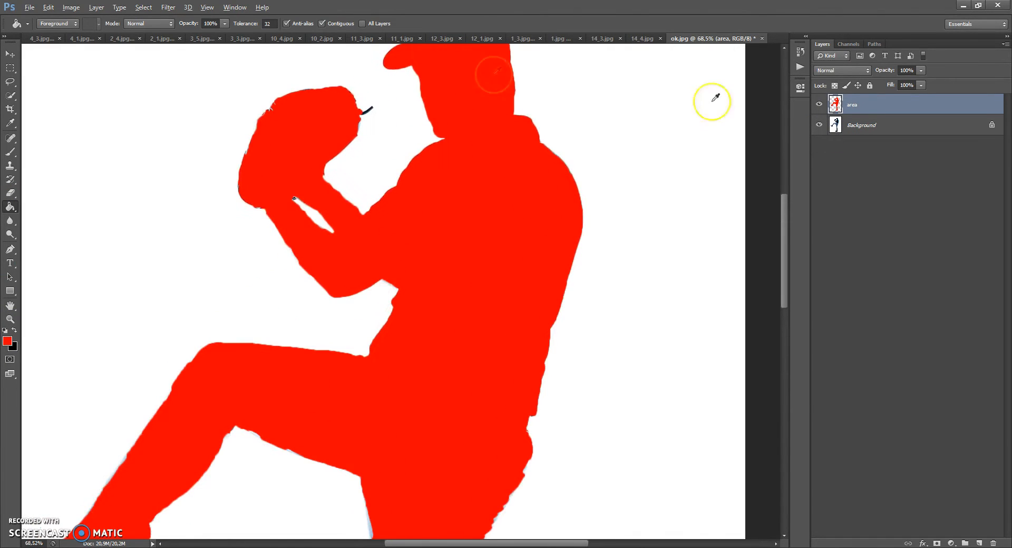
{"action": "left_click_drag", "start_coordinate": [910, 84], "coordinate": [907, 82]}
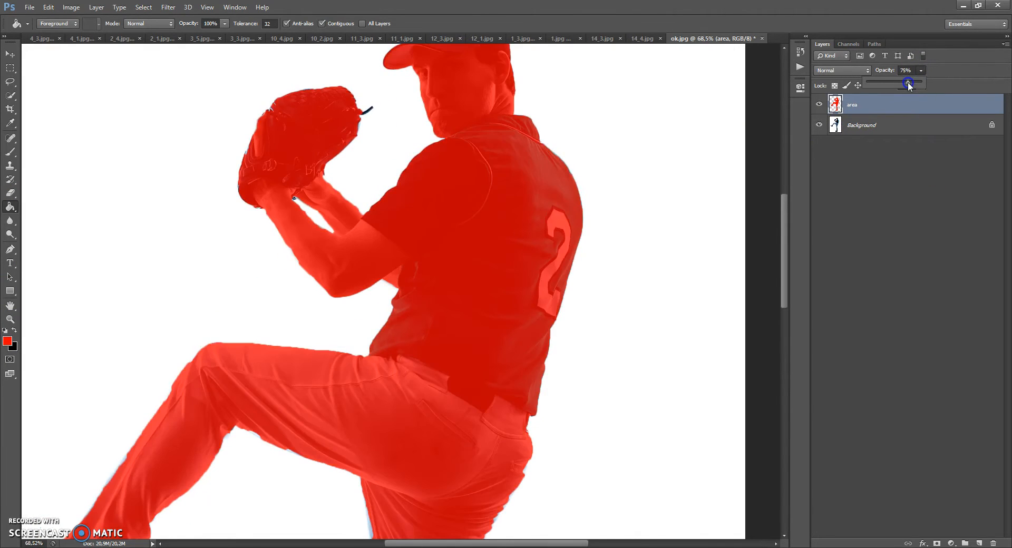
{"action": "scroll", "coordinate": [461, 274], "scroll_direction": "down", "scroll_amount": 1}
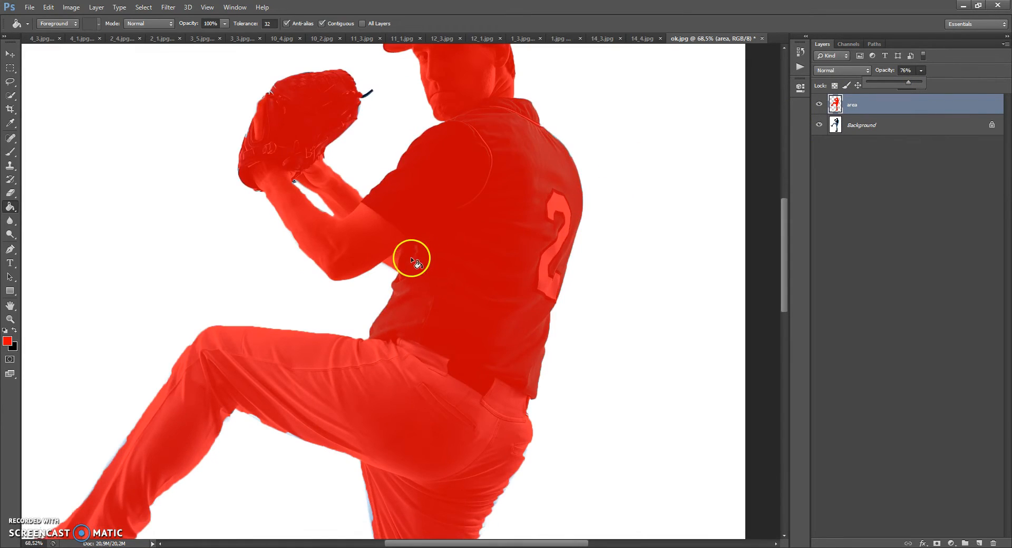
{"action": "scroll", "coordinate": [409, 258], "scroll_direction": "down", "scroll_amount": 3}
{"action": "scroll", "coordinate": [278, 132], "scroll_direction": "up", "scroll_amount": 3}
{"action": "scroll", "coordinate": [341, 125], "scroll_direction": "up", "scroll_amount": 1}
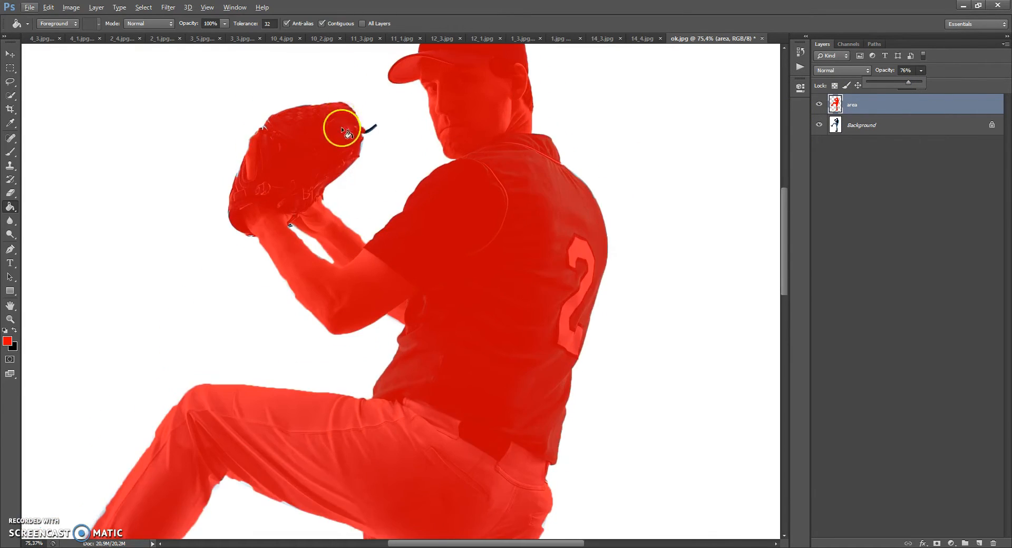
Step: Set up the Brush tool with a hard round tip at 36 px and 100% hardness
{"action": "scroll", "coordinate": [343, 132], "scroll_direction": "up", "scroll_amount": 4}
{"action": "scroll", "coordinate": [345, 158], "scroll_direction": "up", "scroll_amount": 3}
{"action": "left_click", "coordinate": [10, 152]}
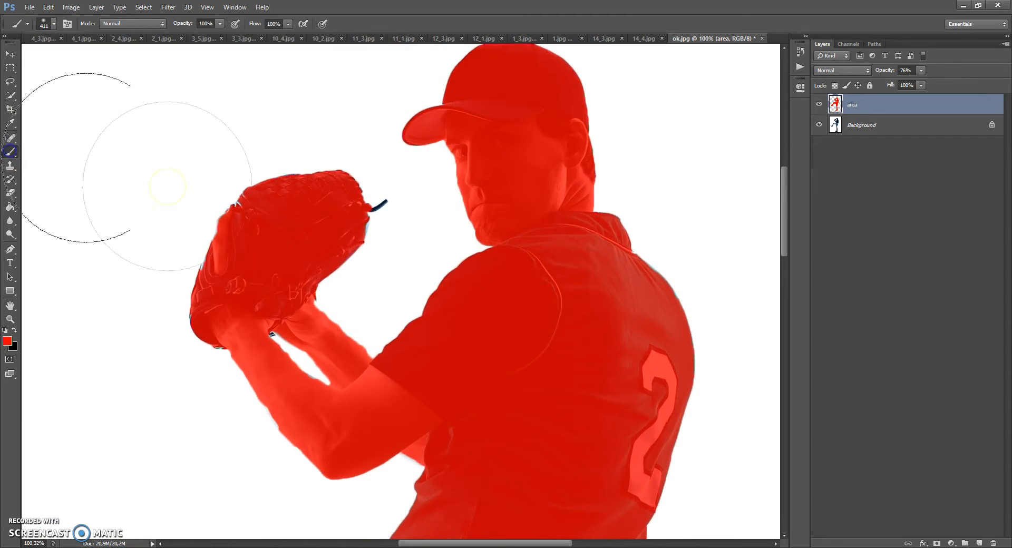
{"action": "right_click", "coordinate": [332, 255]}
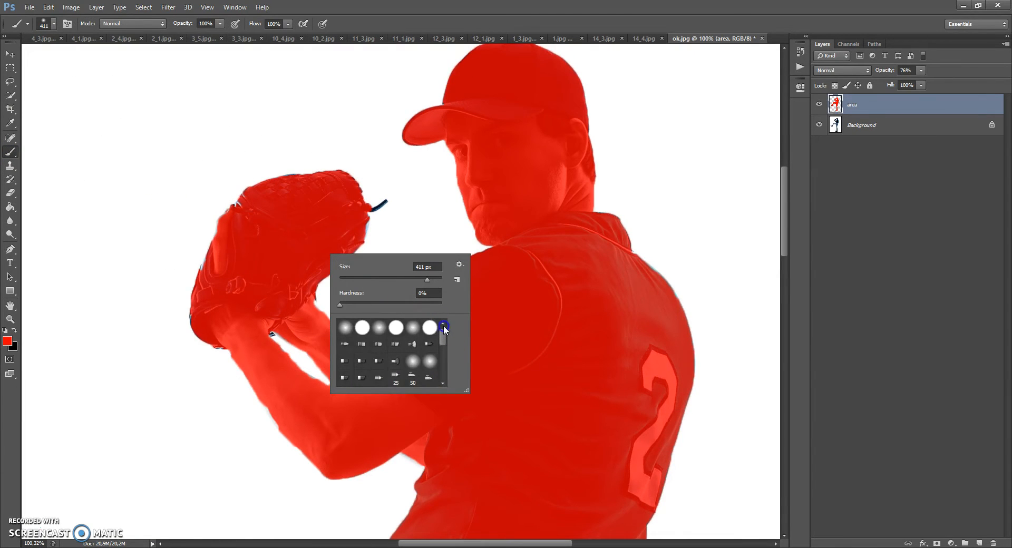
{"action": "double_click", "coordinate": [430, 327]}
{"action": "right_click", "coordinate": [381, 280]}
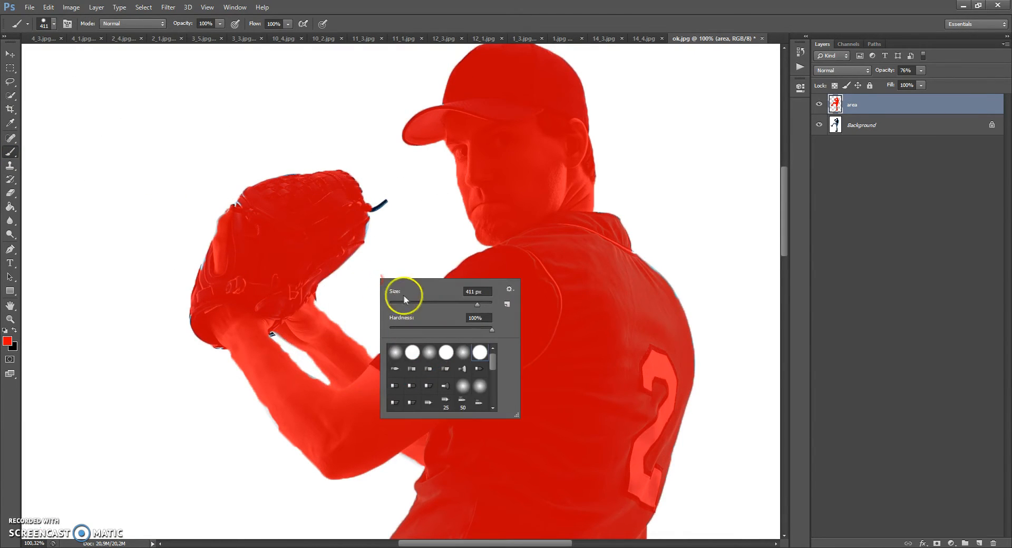
{"action": "left_click", "coordinate": [402, 304]}
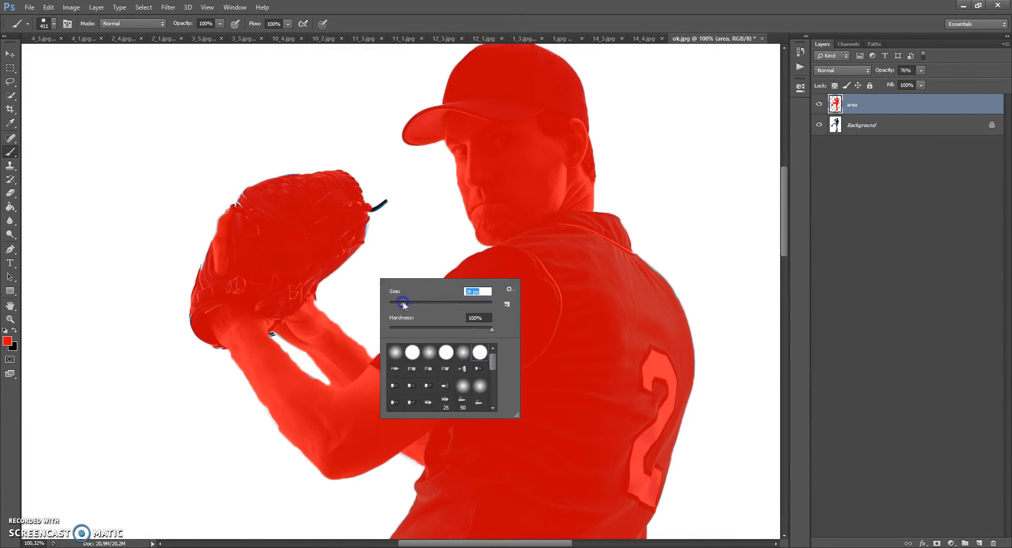
Step: Paint red over the missed edges along both of the player's forearms on the area layer
{"action": "left_click", "coordinate": [306, 308]}
{"action": "mouse_move", "coordinate": [325, 325]}
{"action": "left_mouse_down"}
{"action": "mouse_move", "coordinate": [377, 368]}
{"action": "mouse_move", "coordinate": [339, 381]}
{"action": "mouse_move", "coordinate": [337, 372]}
{"action": "left_mouse_up"}
{"action": "left_click", "coordinate": [276, 324]}
{"action": "left_click_drag", "start_coordinate": [282, 361], "coordinate": [314, 390]}
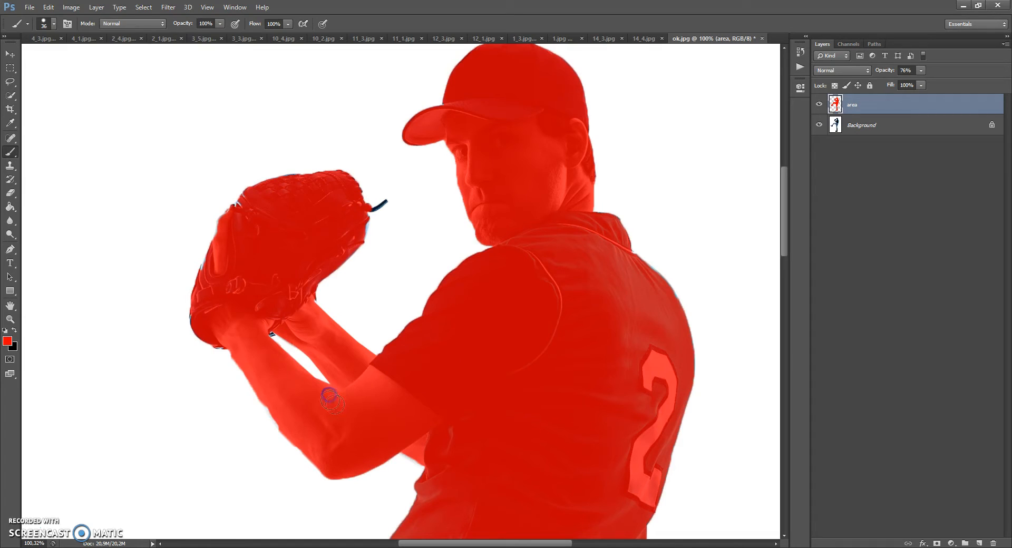
{"action": "left_click", "coordinate": [236, 343]}
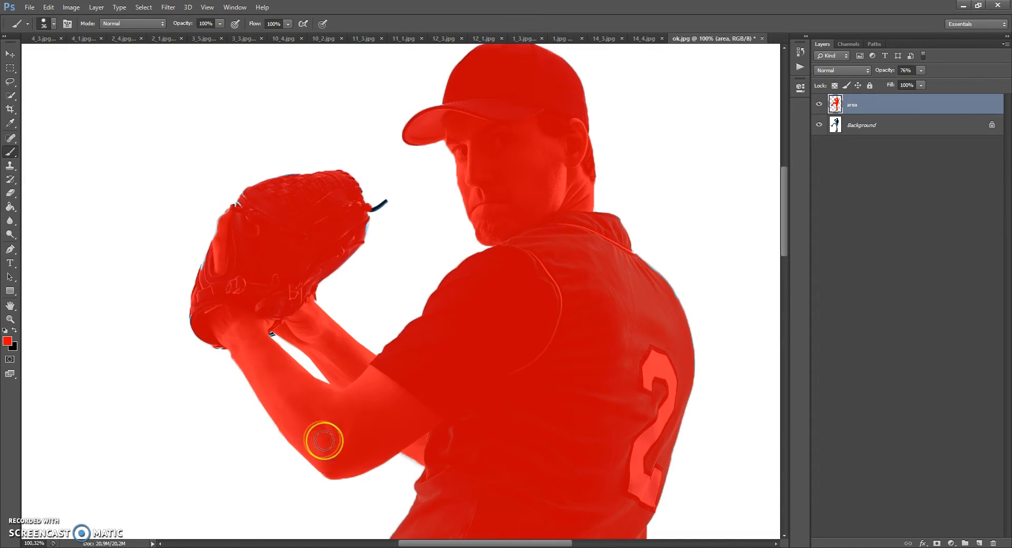
Step: Paint red over the missed strip along the front edge of the standing leg's thigh
{"action": "scroll", "coordinate": [552, 199], "scroll_direction": "up", "scroll_amount": 2}
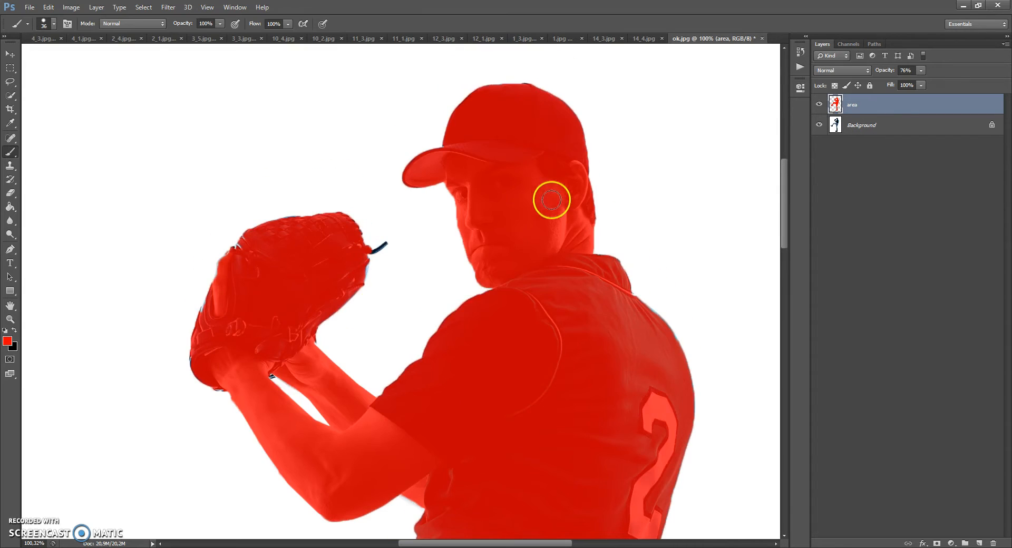
{"action": "scroll", "coordinate": [574, 369], "scroll_direction": "down", "scroll_amount": 3}
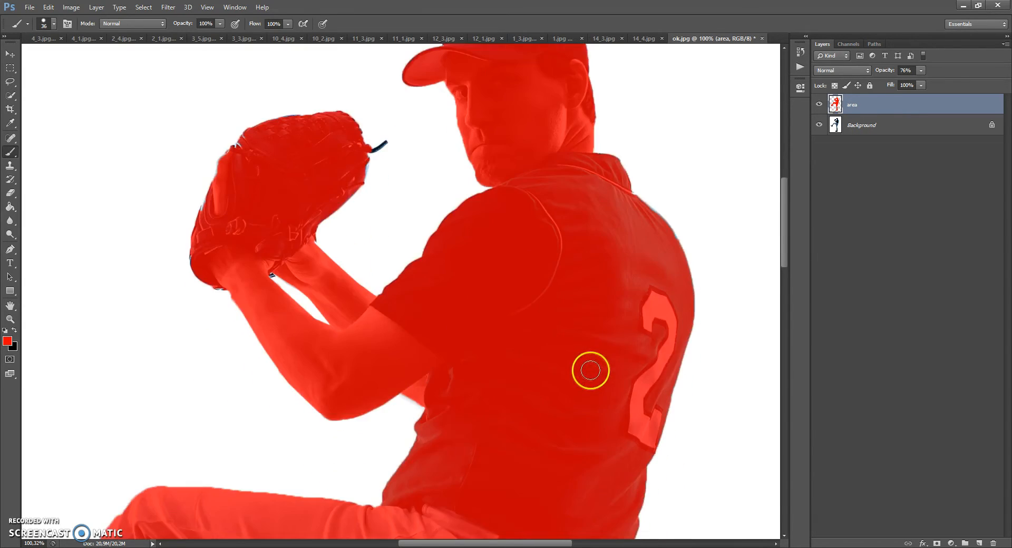
{"action": "scroll", "coordinate": [589, 371], "scroll_direction": "down", "scroll_amount": 5}
{"action": "scroll", "coordinate": [535, 358], "scroll_direction": "down", "scroll_amount": 6}
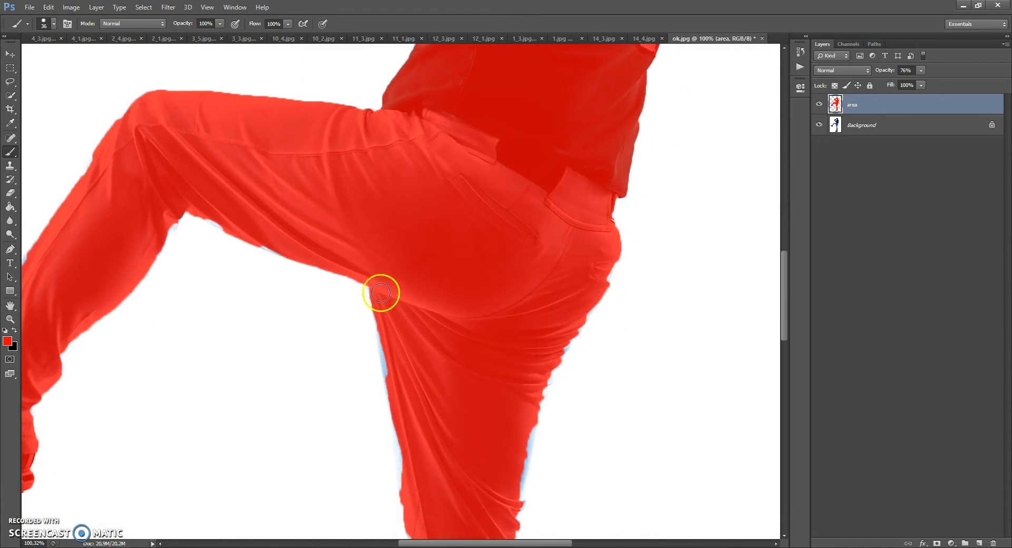
{"action": "left_click_drag", "start_coordinate": [391, 373], "coordinate": [396, 382]}
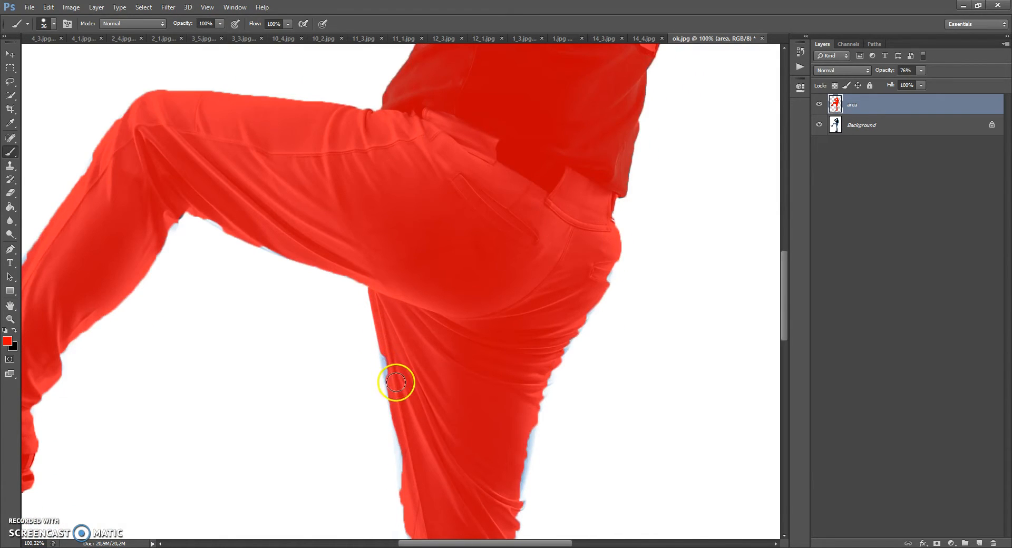
{"action": "left_click_drag", "start_coordinate": [407, 437], "coordinate": [409, 487]}
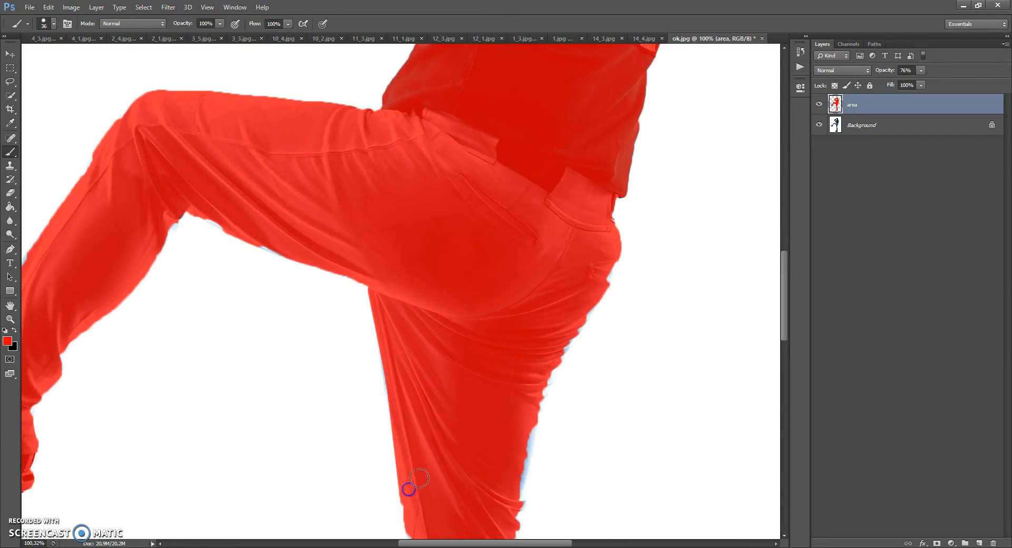
Step: Continue the red touch-up down the front edge of the standing leg to the ankle
{"action": "scroll", "coordinate": [432, 437], "scroll_direction": "down", "scroll_amount": 2}
{"action": "scroll", "coordinate": [432, 437], "scroll_direction": "down", "scroll_amount": 2}
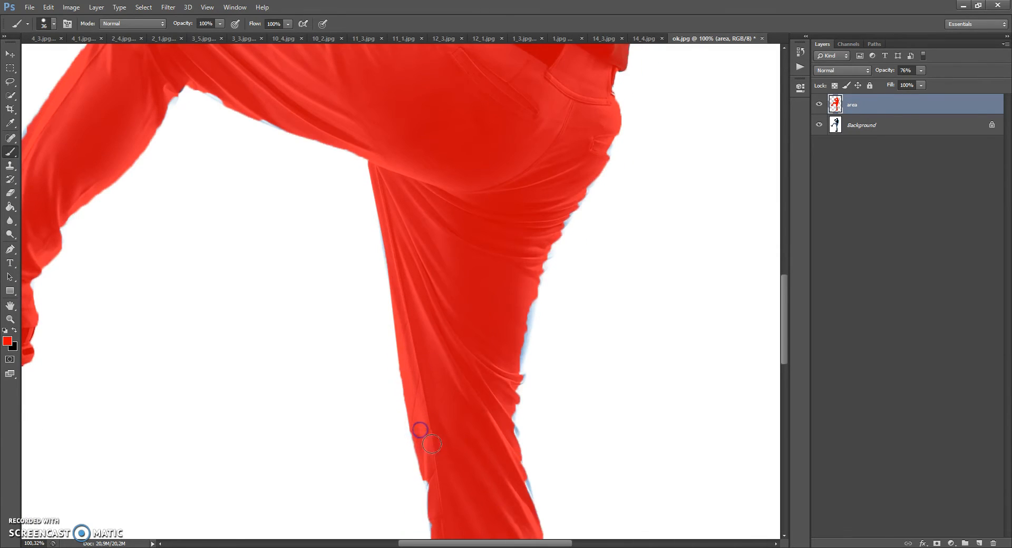
{"action": "scroll", "coordinate": [431, 444], "scroll_direction": "down", "scroll_amount": 2}
{"action": "left_click", "coordinate": [437, 439]}
{"action": "scroll", "coordinate": [436, 445], "scroll_direction": "down", "scroll_amount": 2}
{"action": "left_click", "coordinate": [442, 447]}
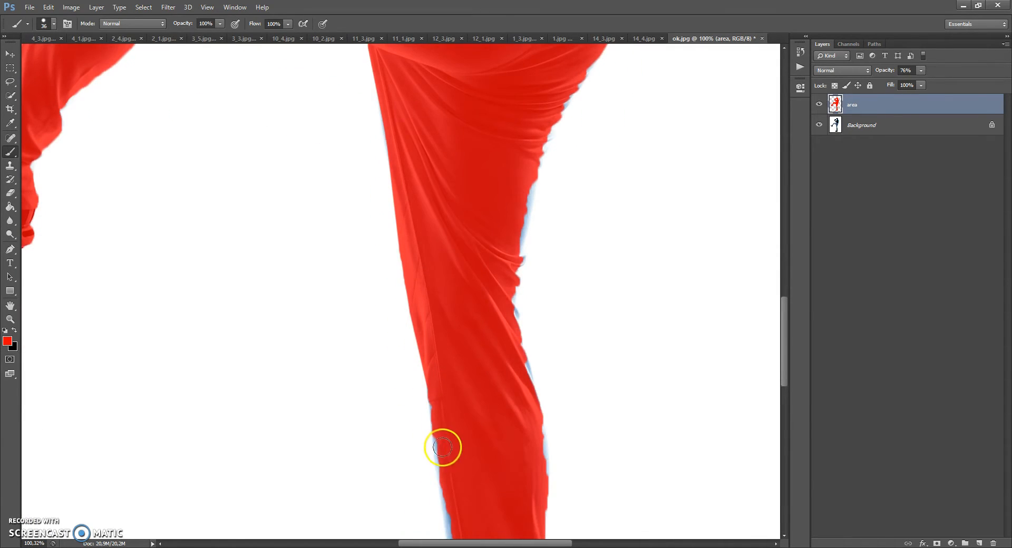
{"action": "scroll", "coordinate": [443, 456], "scroll_direction": "down", "scroll_amount": 4}
{"action": "left_click", "coordinate": [454, 443]}
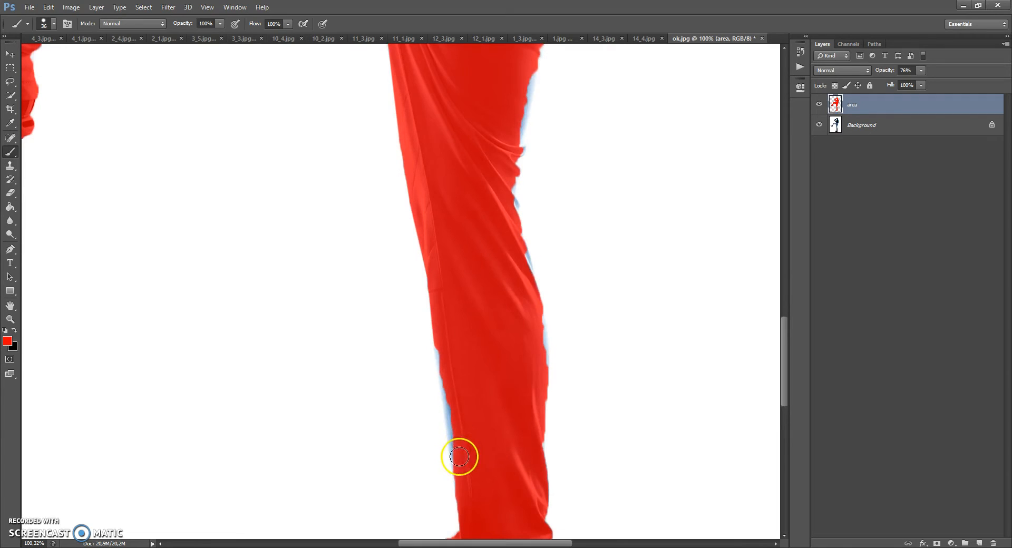
{"action": "scroll", "coordinate": [463, 465], "scroll_direction": "down", "scroll_amount": 2}
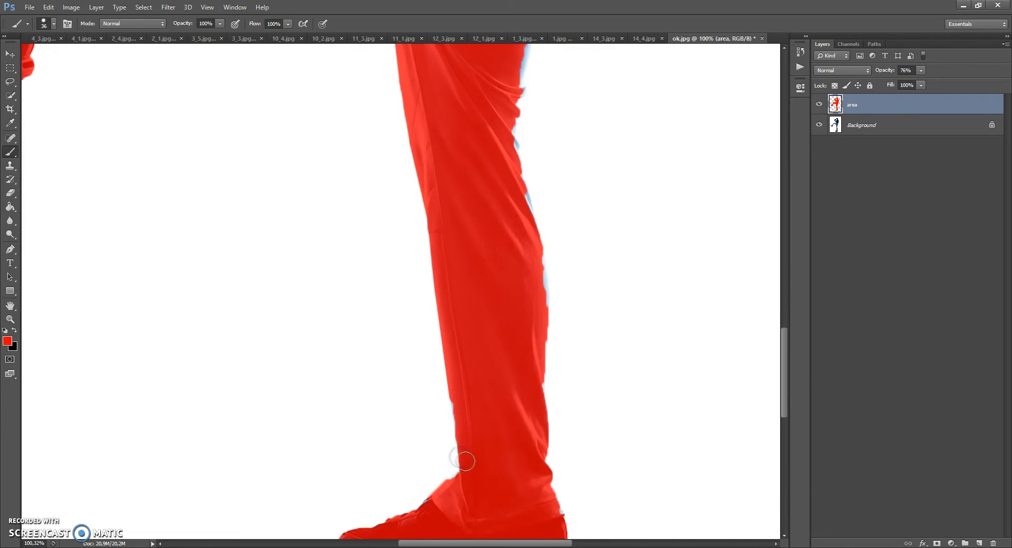
{"action": "scroll", "coordinate": [449, 445], "scroll_direction": "down", "scroll_amount": 2}
{"action": "left_click", "coordinate": [452, 432]}
Step: Paint red over the missed edges around the standing foot and up the back of the calf to the knee
{"action": "left_click_drag", "start_coordinate": [422, 456], "coordinate": [552, 458]}
{"action": "left_click", "coordinate": [533, 343]}
{"action": "mouse_move", "coordinate": [536, 331]}
{"action": "left_mouse_down"}
{"action": "mouse_move", "coordinate": [527, 257]}
{"action": "mouse_move", "coordinate": [536, 227]}
{"action": "left_mouse_up"}
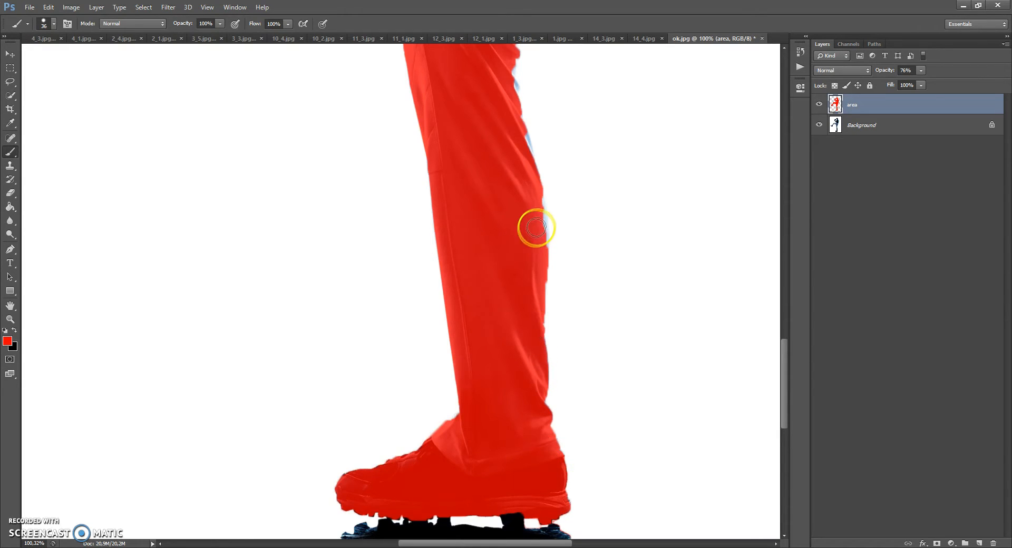
{"action": "scroll", "coordinate": [529, 222], "scroll_direction": "up", "scroll_amount": 3}
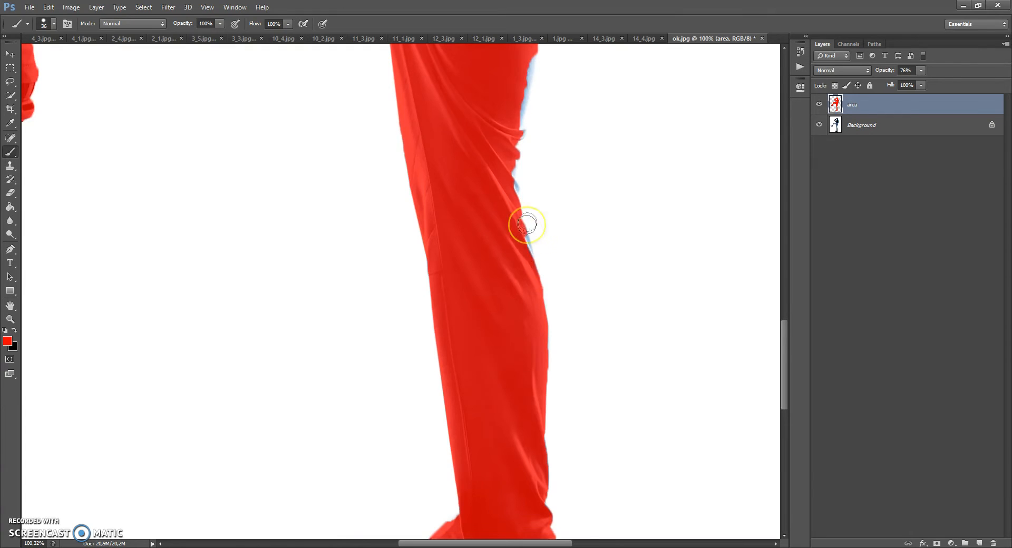
{"action": "scroll", "coordinate": [515, 247], "scroll_direction": "up", "scroll_amount": 2}
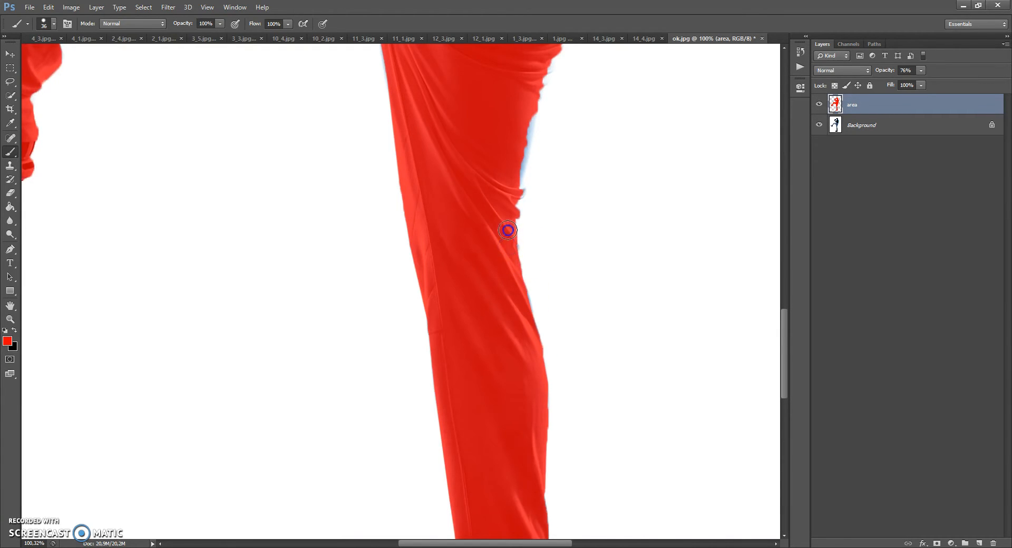
Step: Fill in the missed red edge along the back of the standing thigh up to the seat of the trousers
{"action": "scroll", "coordinate": [507, 230], "scroll_direction": "up", "scroll_amount": 2}
{"action": "left_click", "coordinate": [515, 255]}
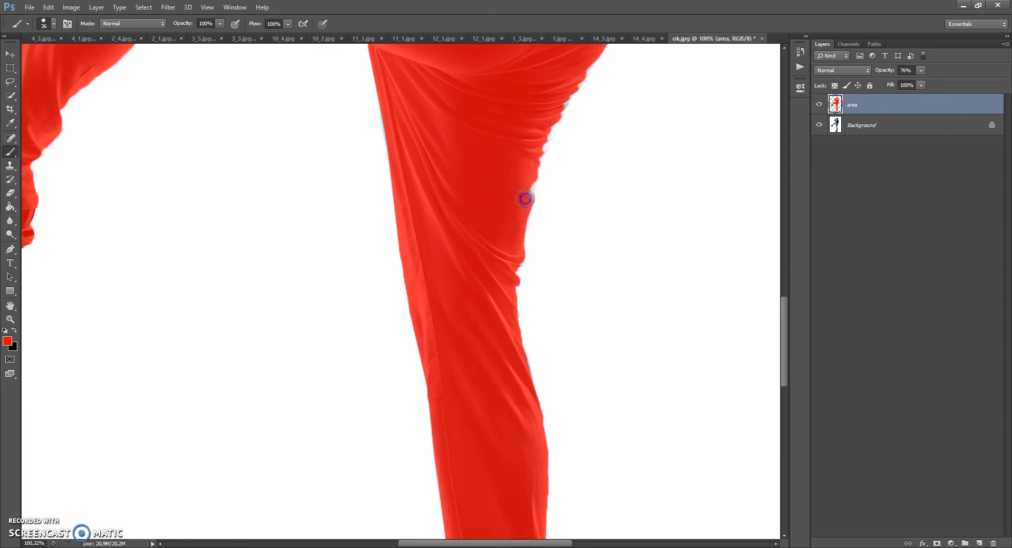
{"action": "scroll", "coordinate": [571, 78], "scroll_direction": "up", "scroll_amount": 3}
{"action": "mouse_move", "coordinate": [570, 110]}
{"action": "left_mouse_down"}
{"action": "mouse_move", "coordinate": [592, 129]}
{"action": "mouse_move", "coordinate": [578, 178]}
{"action": "mouse_move", "coordinate": [581, 166]}
{"action": "left_mouse_up"}
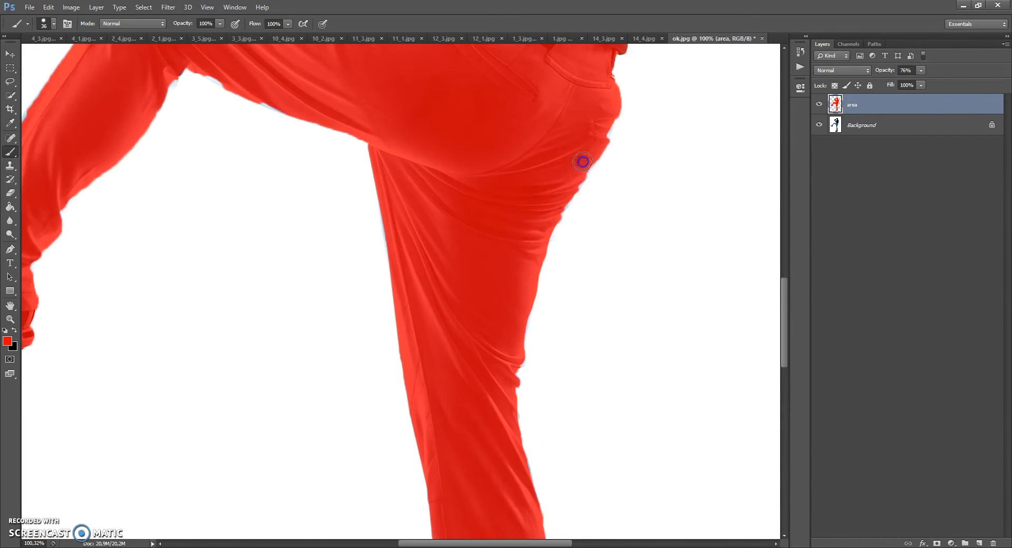
Step: Paint red over the missed edges along the raised leg's shin, behind its knee and beneath its thigh
{"action": "scroll", "coordinate": [595, 129], "scroll_direction": "up", "scroll_amount": 1}
{"action": "scroll", "coordinate": [469, 183], "scroll_direction": "down", "scroll_amount": 6}
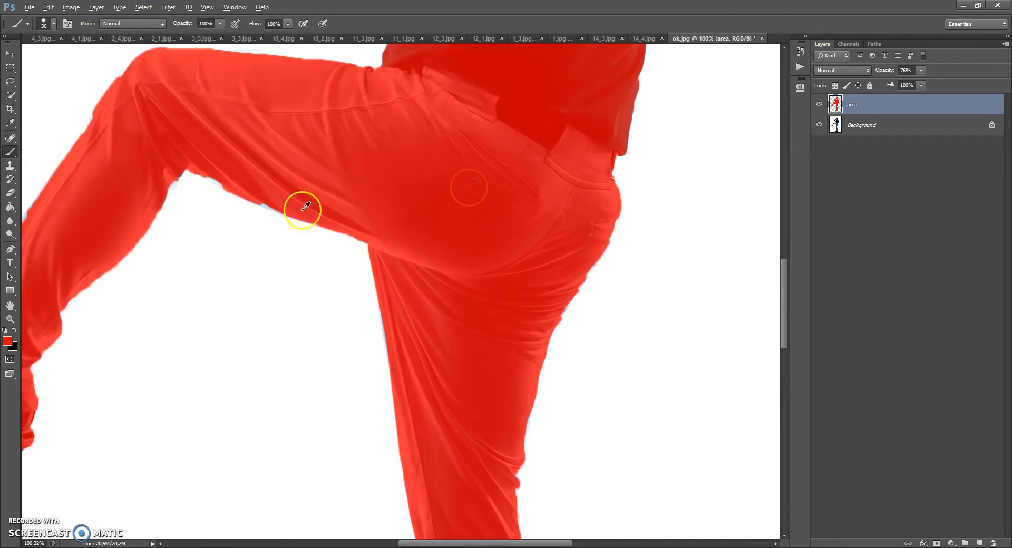
{"action": "scroll", "coordinate": [286, 339], "scroll_direction": "up", "scroll_amount": 6}
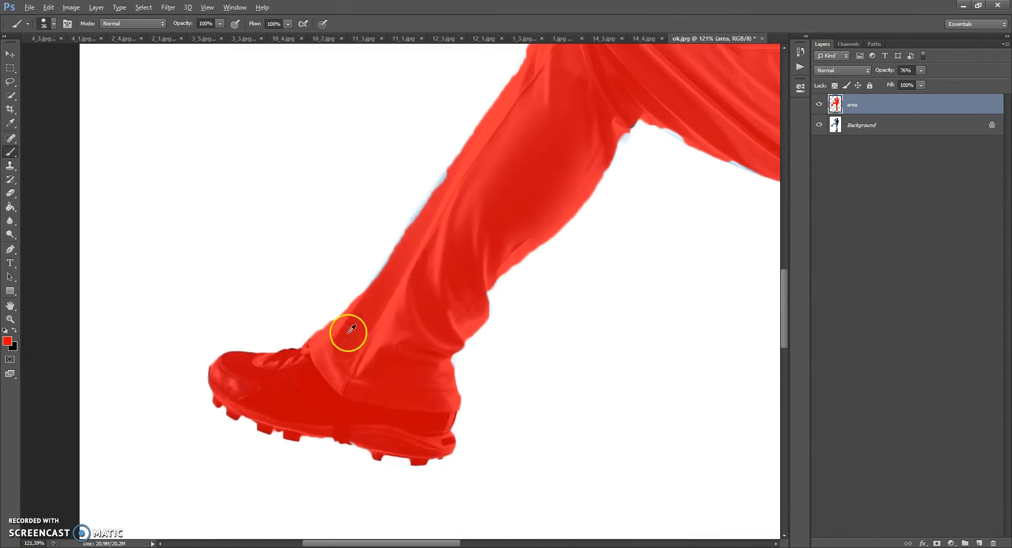
{"action": "left_click", "coordinate": [454, 179]}
{"action": "left_click", "coordinate": [385, 284], "text": "shift"}
{"action": "scroll", "coordinate": [379, 356], "scroll_direction": "down", "scroll_amount": 3}
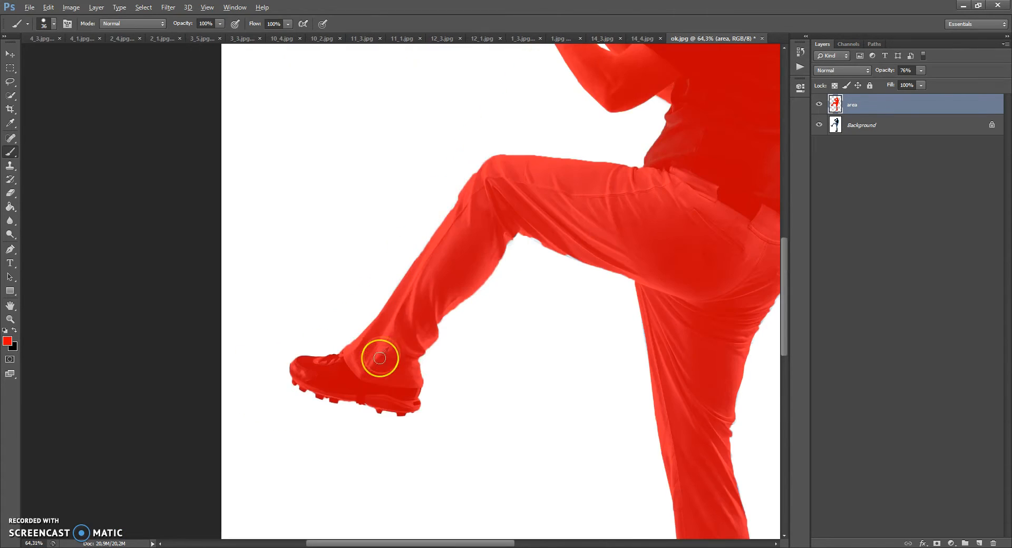
{"action": "scroll", "coordinate": [495, 235], "scroll_direction": "up", "scroll_amount": 2}
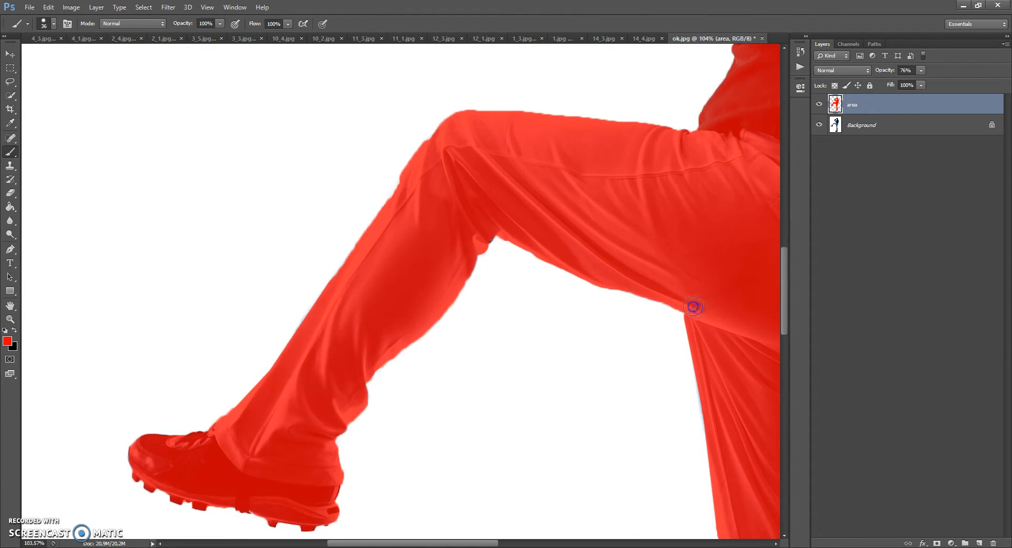
Step: Raise the area layer's opacity to 100%
{"action": "scroll", "coordinate": [658, 285], "scroll_direction": "down", "scroll_amount": 3}
{"action": "scroll", "coordinate": [397, 113], "scroll_direction": "up", "scroll_amount": 2}
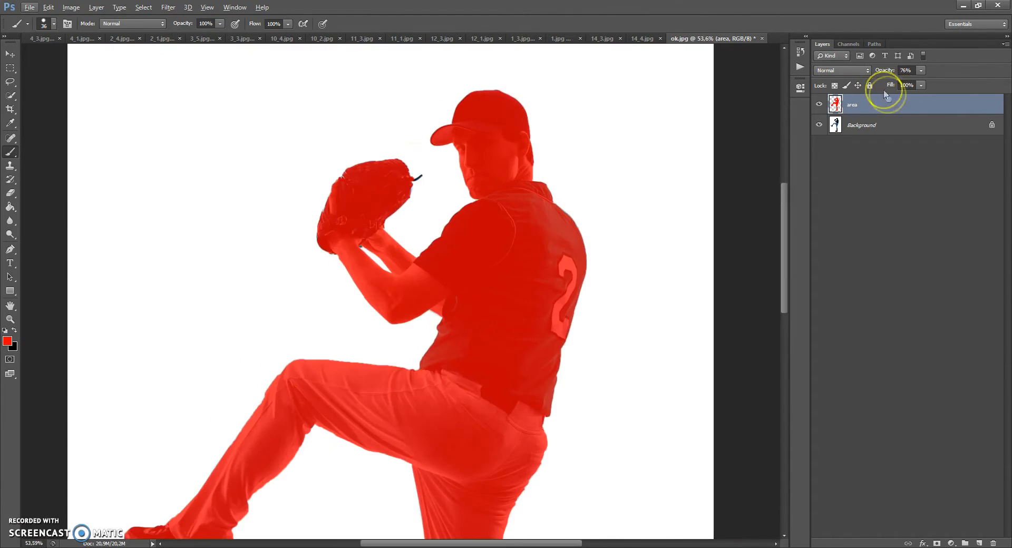
{"action": "left_click_drag", "start_coordinate": [923, 77], "coordinate": [951, 83]}
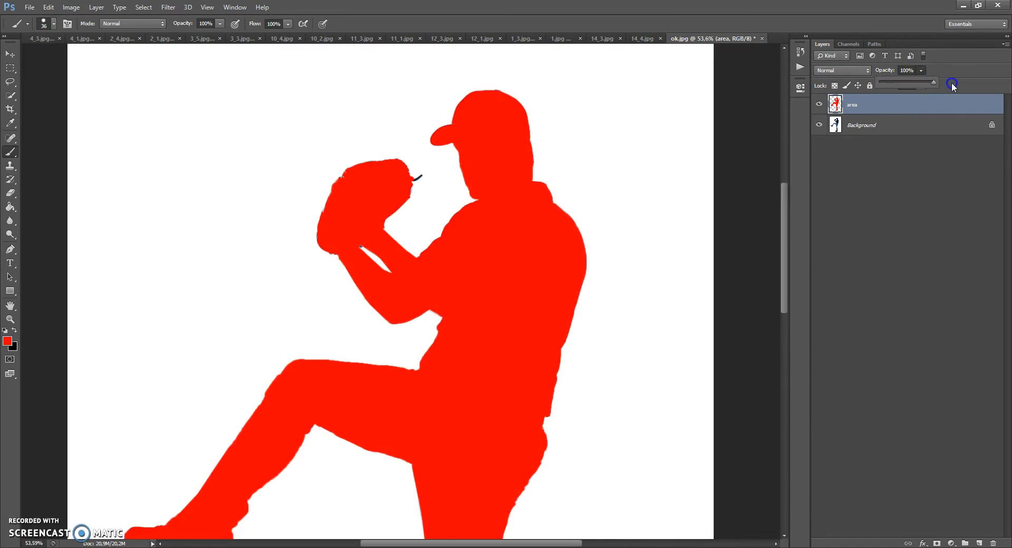
Step: Apply a Gaussian Blur to the area layer to smooth the red shape's edges
{"action": "left_click", "coordinate": [11, 55]}
{"action": "left_click", "coordinate": [168, 7]}
{"action": "mouse_move", "coordinate": [227, 114]}
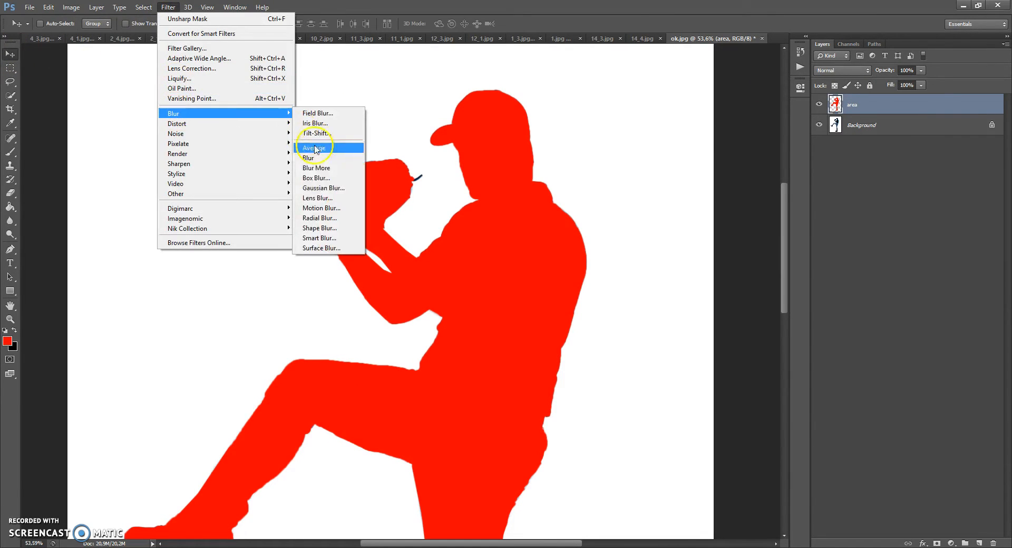
{"action": "left_click", "coordinate": [316, 188]}
{"action": "left_click", "coordinate": [413, 192]}
{"action": "left_click", "coordinate": [551, 150]}
Step: Load the area layer's shape as a selection, invert it, clear the blurred pixels outside the player, and deselect
{"action": "left_click", "coordinate": [835, 105]}
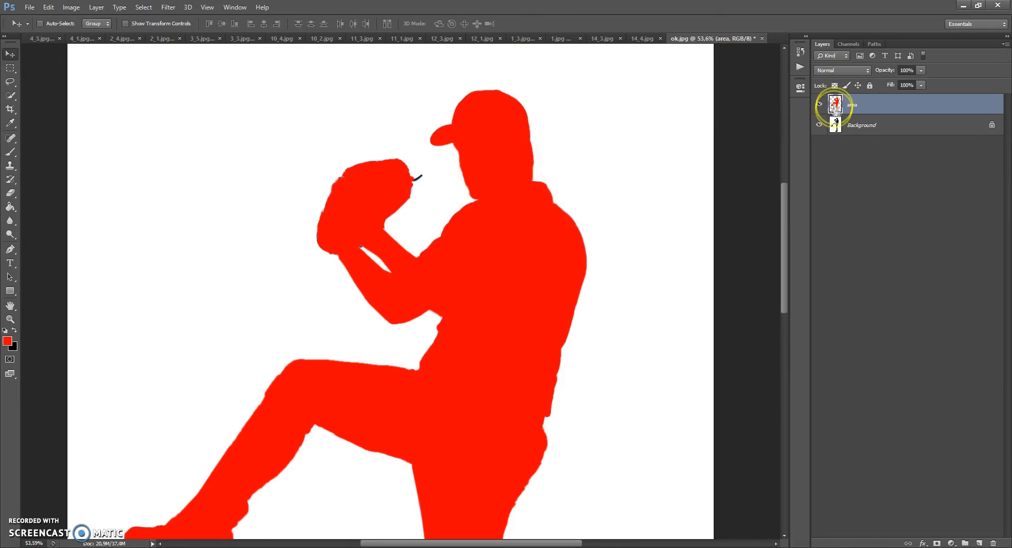
{"action": "left_click", "coordinate": [145, 7]}
{"action": "left_click", "coordinate": [154, 49]}
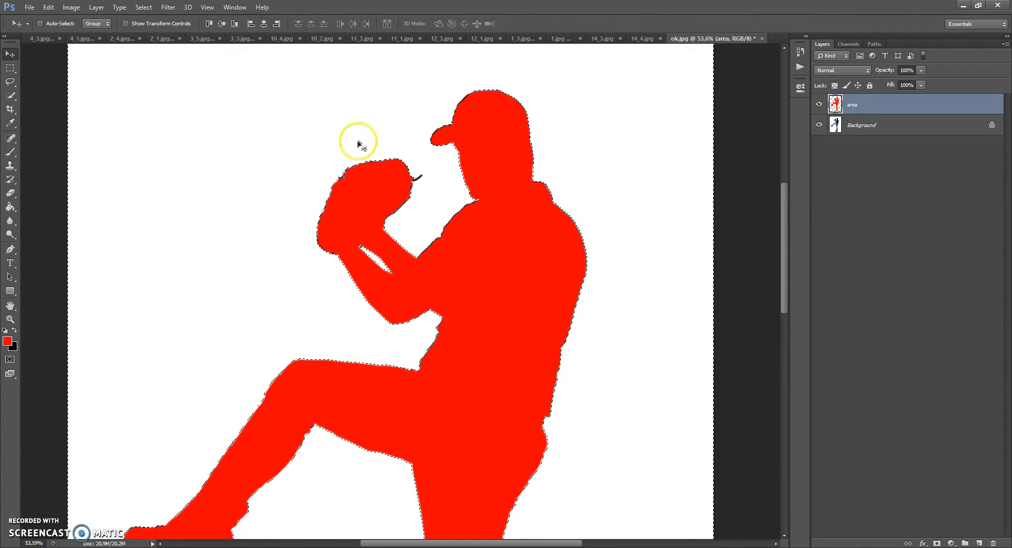
{"action": "key", "text": "ctrl+d"}
Step: Show the available actions, expand the Sci-Fi Photoshop Action set, and select the action of the same name inside it
{"action": "scroll", "coordinate": [512, 173], "scroll_direction": "down", "scroll_amount": 6}
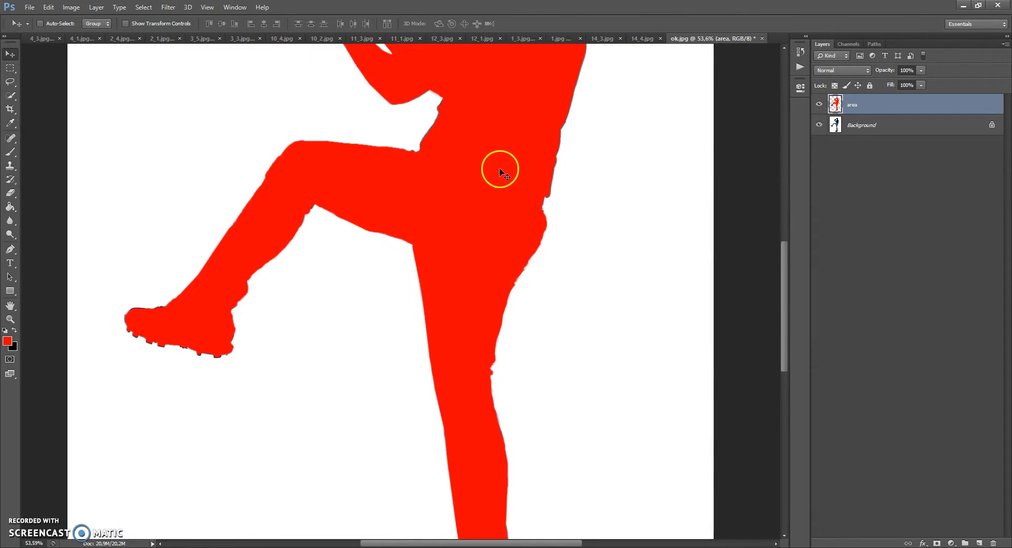
{"action": "scroll", "coordinate": [499, 169], "scroll_direction": "down", "scroll_amount": 4}
{"action": "scroll", "coordinate": [497, 170], "scroll_direction": "down", "scroll_amount": 6}
{"action": "scroll", "coordinate": [444, 215], "scroll_direction": "up", "scroll_amount": 2}
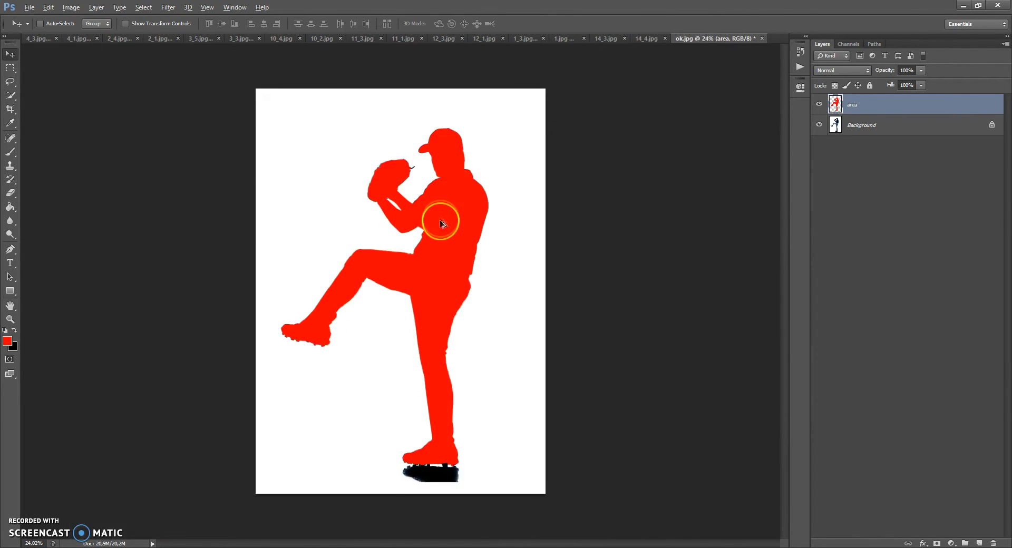
{"action": "scroll", "coordinate": [443, 221], "scroll_direction": "up", "scroll_amount": 3}
{"action": "scroll", "coordinate": [443, 223], "scroll_direction": "down", "scroll_amount": 1}
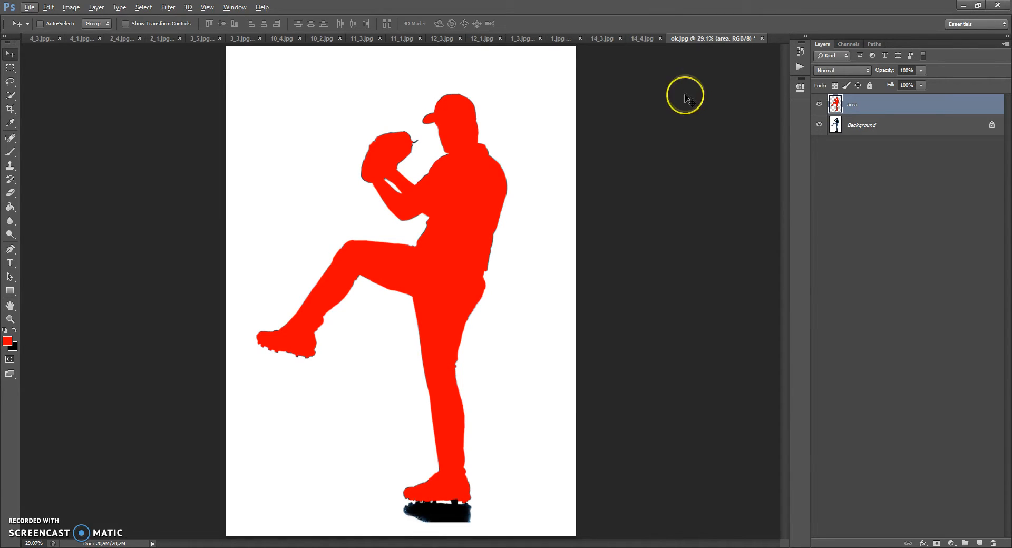
{"action": "left_click", "coordinate": [235, 8]}
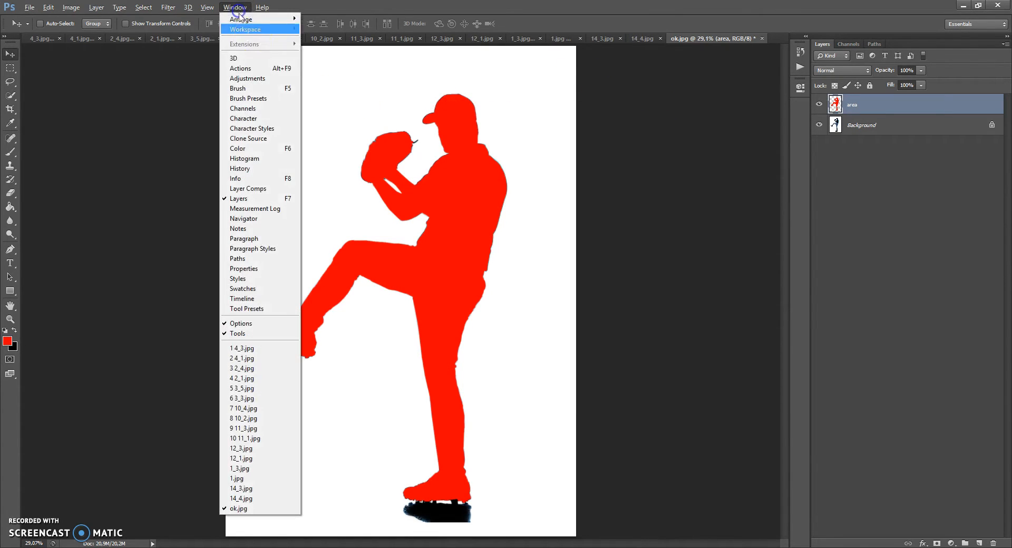
{"action": "left_click", "coordinate": [247, 69]}
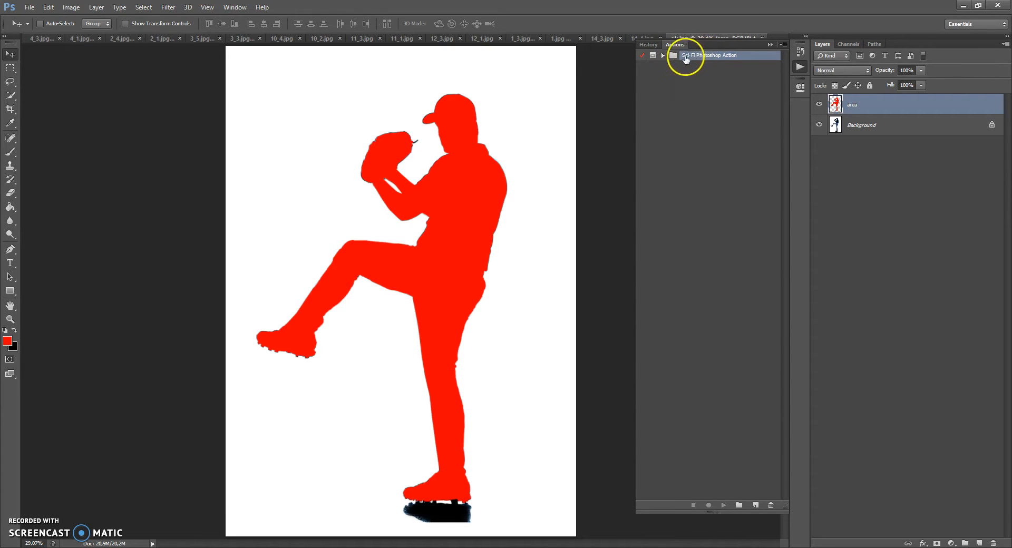
{"action": "left_click", "coordinate": [663, 56]}
{"action": "left_click", "coordinate": [670, 67]}
{"action": "left_click", "coordinate": [697, 67]}
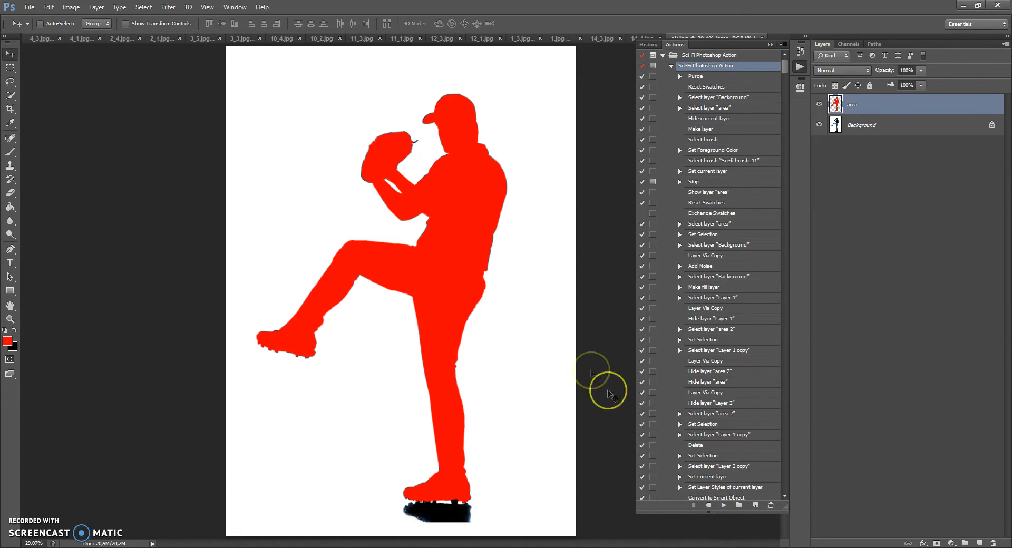
Step: Activate the Brush tool, run the Sci-Fi Photoshop Action, and accept its pause for painting the hexagon effect area
{"action": "left_click", "coordinate": [13, 154]}
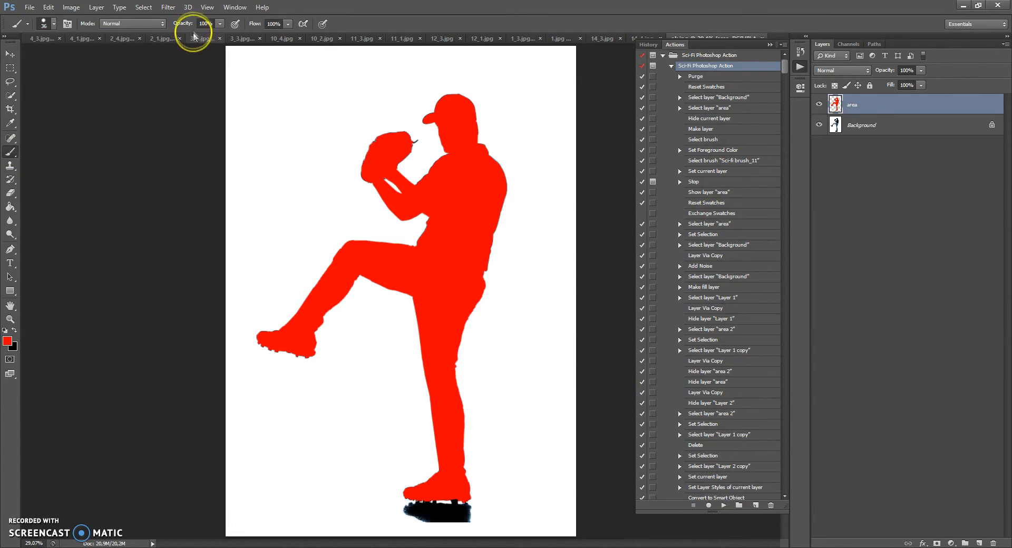
{"action": "left_click_drag", "start_coordinate": [12, 154], "coordinate": [44, 154]}
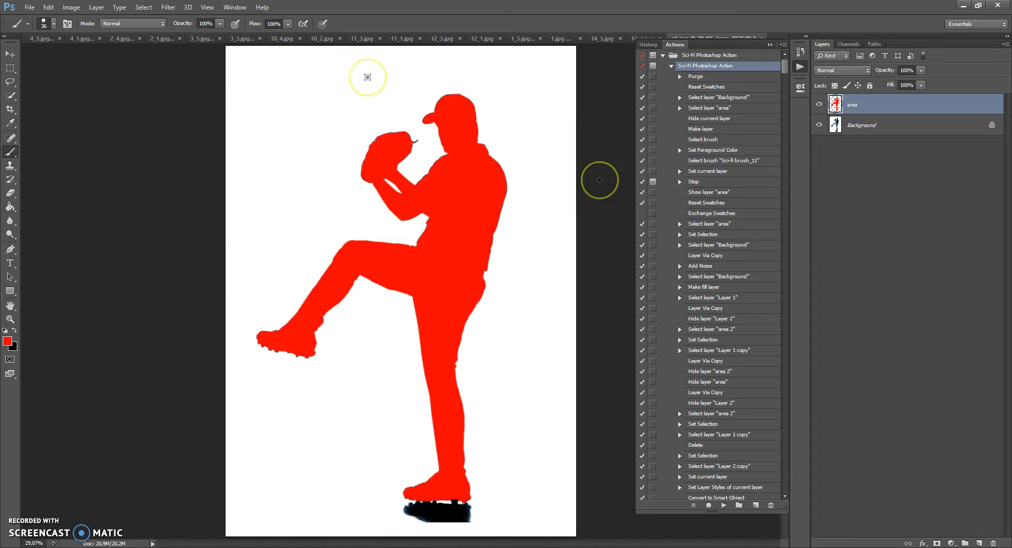
{"action": "left_click", "coordinate": [722, 506]}
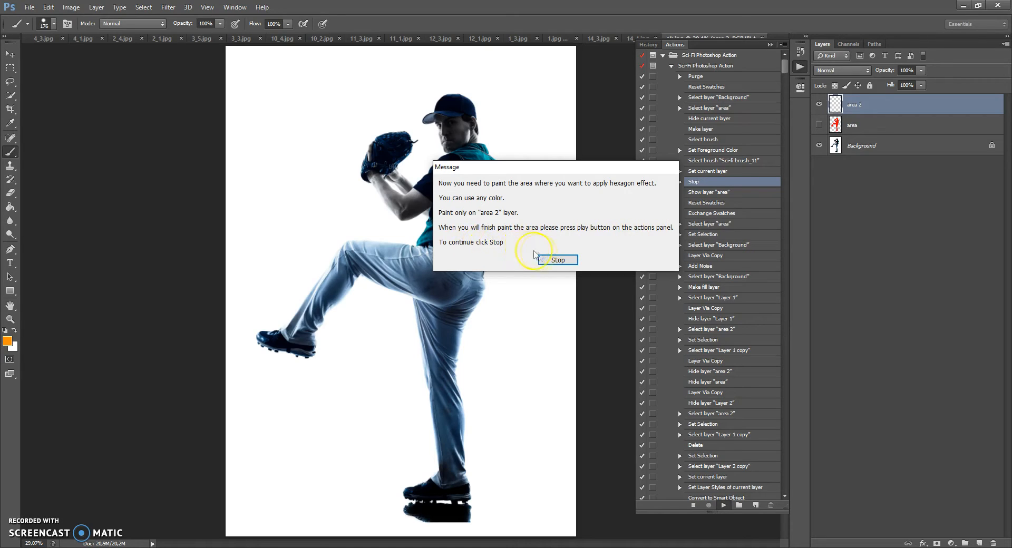
{"action": "left_click", "coordinate": [552, 261]}
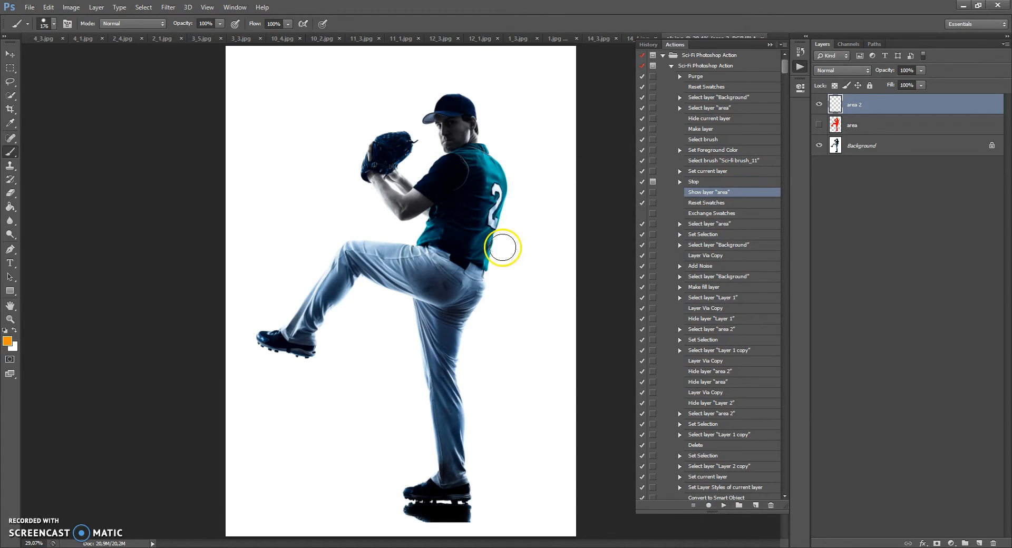
Step: Paint orange on the "area 2" layer over the back of the player's head, the glove and forearm, and the back
{"action": "scroll", "coordinate": [483, 141], "scroll_direction": "up", "scroll_amount": 1}
{"action": "scroll", "coordinate": [483, 141], "scroll_direction": "up", "scroll_amount": 4}
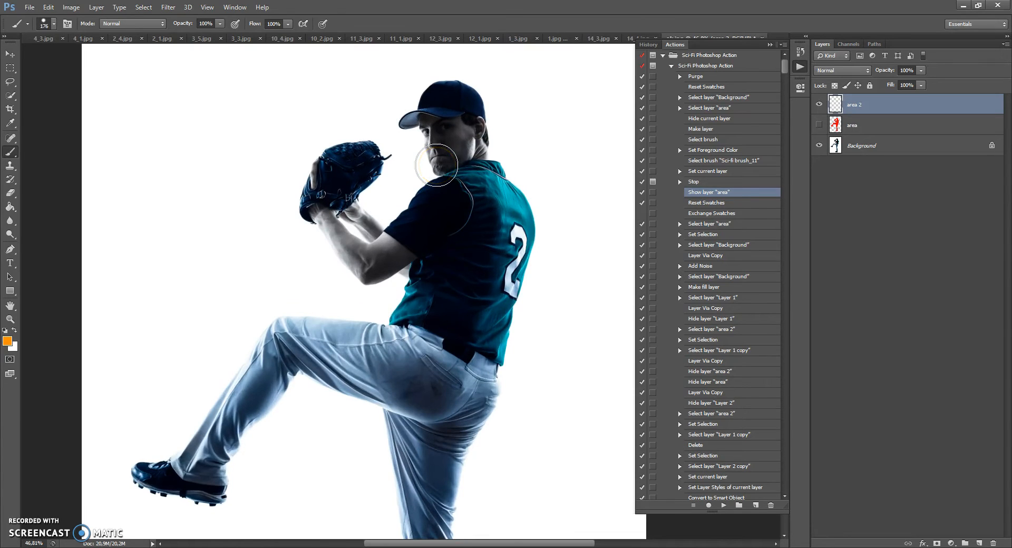
{"action": "mouse_move", "coordinate": [475, 105]}
{"action": "left_mouse_down"}
{"action": "mouse_move", "coordinate": [476, 151]}
{"action": "mouse_move", "coordinate": [491, 120]}
{"action": "mouse_move", "coordinate": [470, 86]}
{"action": "left_mouse_up"}
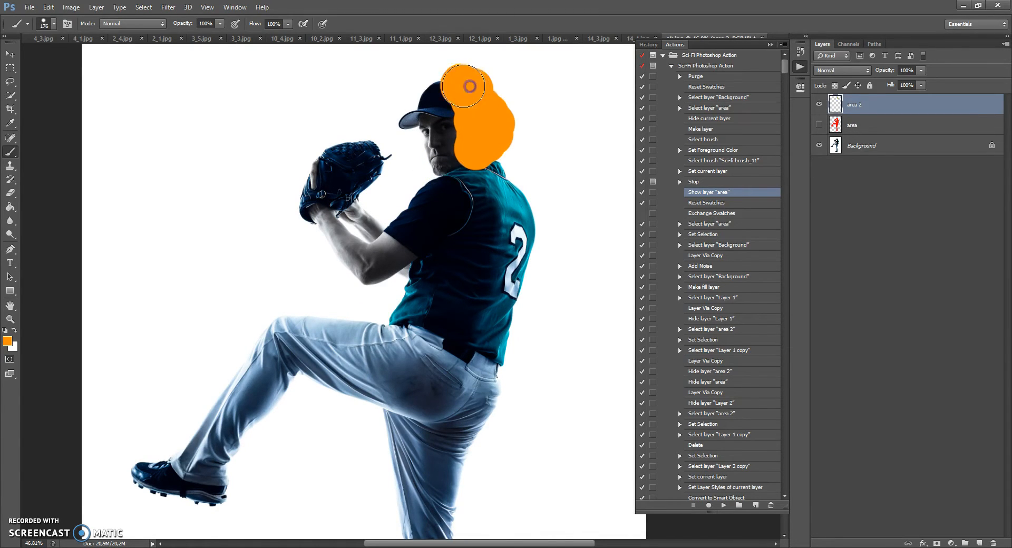
{"action": "scroll", "coordinate": [508, 168], "scroll_direction": "down", "scroll_amount": 3}
{"action": "scroll", "coordinate": [402, 176], "scroll_direction": "up", "scroll_amount": 3}
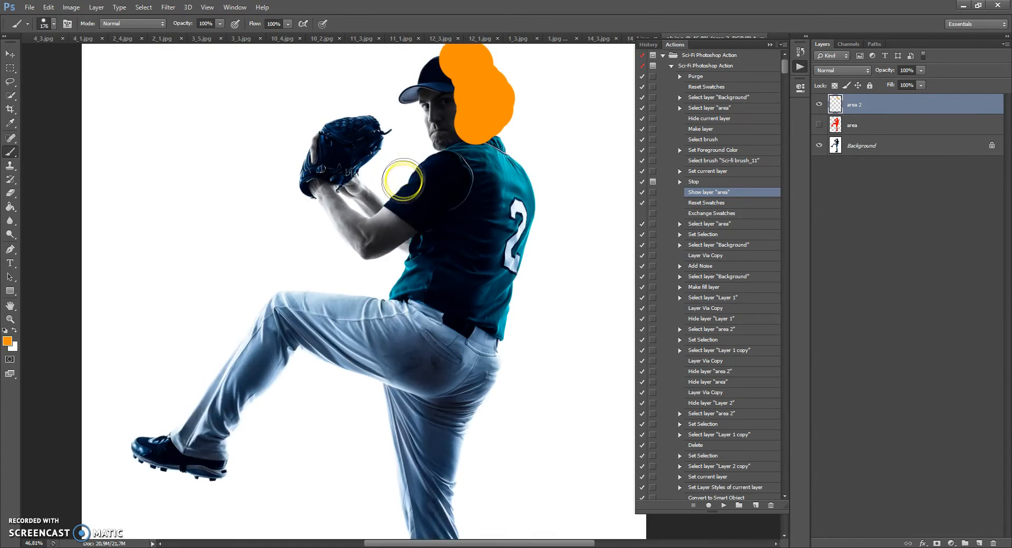
{"action": "mouse_move", "coordinate": [392, 223]}
{"action": "left_mouse_down"}
{"action": "mouse_move", "coordinate": [375, 260]}
{"action": "mouse_move", "coordinate": [362, 227]}
{"action": "mouse_move", "coordinate": [352, 245]}
{"action": "mouse_move", "coordinate": [332, 228]}
{"action": "mouse_move", "coordinate": [317, 179]}
{"action": "mouse_move", "coordinate": [364, 147]}
{"action": "mouse_move", "coordinate": [361, 158]}
{"action": "mouse_move", "coordinate": [322, 141]}
{"action": "left_mouse_up"}
{"action": "mouse_move", "coordinate": [503, 156]}
{"action": "left_mouse_down"}
{"action": "mouse_move", "coordinate": [514, 153]}
{"action": "mouse_move", "coordinate": [504, 185]}
{"action": "mouse_move", "coordinate": [510, 219]}
{"action": "mouse_move", "coordinate": [528, 232]}
{"action": "mouse_move", "coordinate": [518, 319]}
{"action": "mouse_move", "coordinate": [479, 323]}
{"action": "mouse_move", "coordinate": [474, 343]}
{"action": "mouse_move", "coordinate": [492, 395]}
{"action": "mouse_move", "coordinate": [500, 361]}
{"action": "left_mouse_up"}
Step: Paint orange on the "area 2" layer over the raised leg and its shoe, and down the standing leg to the foot
{"action": "scroll", "coordinate": [500, 361], "scroll_direction": "down", "scroll_amount": 3}
{"action": "mouse_move", "coordinate": [338, 280]}
{"action": "left_mouse_down"}
{"action": "mouse_move", "coordinate": [320, 270]}
{"action": "mouse_move", "coordinate": [314, 304]}
{"action": "mouse_move", "coordinate": [271, 286]}
{"action": "mouse_move", "coordinate": [248, 353]}
{"action": "mouse_move", "coordinate": [230, 354]}
{"action": "mouse_move", "coordinate": [204, 424]}
{"action": "mouse_move", "coordinate": [128, 411]}
{"action": "mouse_move", "coordinate": [208, 411]}
{"action": "left_mouse_up"}
{"action": "scroll", "coordinate": [204, 411], "scroll_direction": "down", "scroll_amount": 3}
{"action": "mouse_move", "coordinate": [393, 304]}
{"action": "left_mouse_down"}
{"action": "mouse_move", "coordinate": [462, 317]}
{"action": "mouse_move", "coordinate": [440, 339]}
{"action": "mouse_move", "coordinate": [433, 375]}
{"action": "mouse_move", "coordinate": [407, 350]}
{"action": "mouse_move", "coordinate": [459, 380]}
{"action": "mouse_move", "coordinate": [443, 436]}
{"action": "left_mouse_up"}
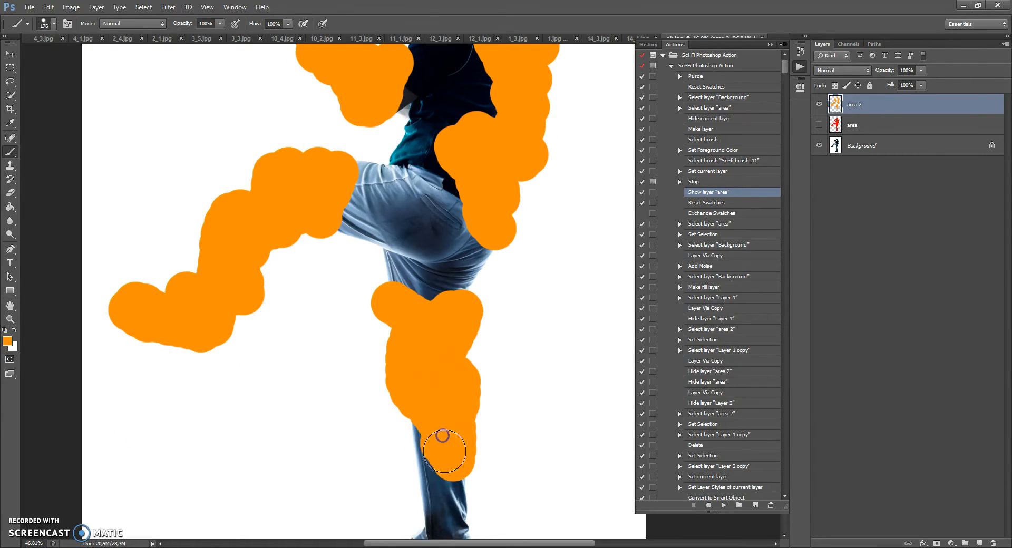
{"action": "scroll", "coordinate": [440, 379], "scroll_direction": "down", "scroll_amount": 2}
{"action": "mouse_move", "coordinate": [439, 379]}
{"action": "left_mouse_down"}
{"action": "mouse_move", "coordinate": [422, 416]}
{"action": "mouse_move", "coordinate": [455, 413]}
{"action": "mouse_move", "coordinate": [458, 469]}
{"action": "left_mouse_up"}
{"action": "scroll", "coordinate": [461, 454], "scroll_direction": "down", "scroll_amount": 1}
{"action": "mouse_move", "coordinate": [464, 436]}
{"action": "left_mouse_down"}
{"action": "mouse_move", "coordinate": [461, 455]}
{"action": "mouse_move", "coordinate": [378, 448]}
{"action": "mouse_move", "coordinate": [431, 418]}
{"action": "left_mouse_up"}
{"action": "scroll", "coordinate": [432, 401], "scroll_direction": "up", "scroll_amount": 3}
{"action": "left_click", "coordinate": [463, 356]}
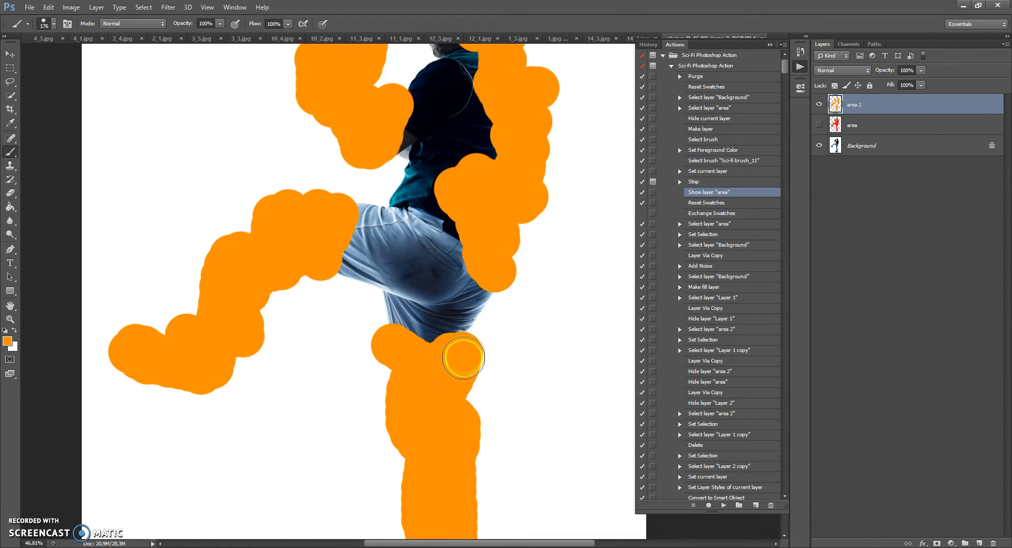
{"action": "scroll", "coordinate": [464, 348], "scroll_direction": "down", "scroll_amount": 2}
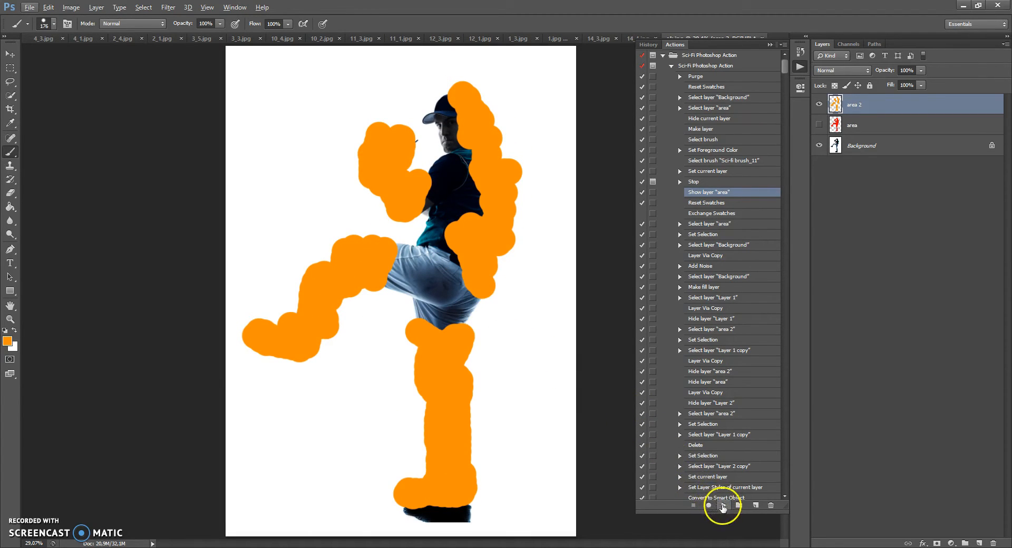
Step: Resume the Sci-Fi Photoshop Action from its stop point and collapse the list of actions
{"action": "left_click", "coordinate": [722, 506]}
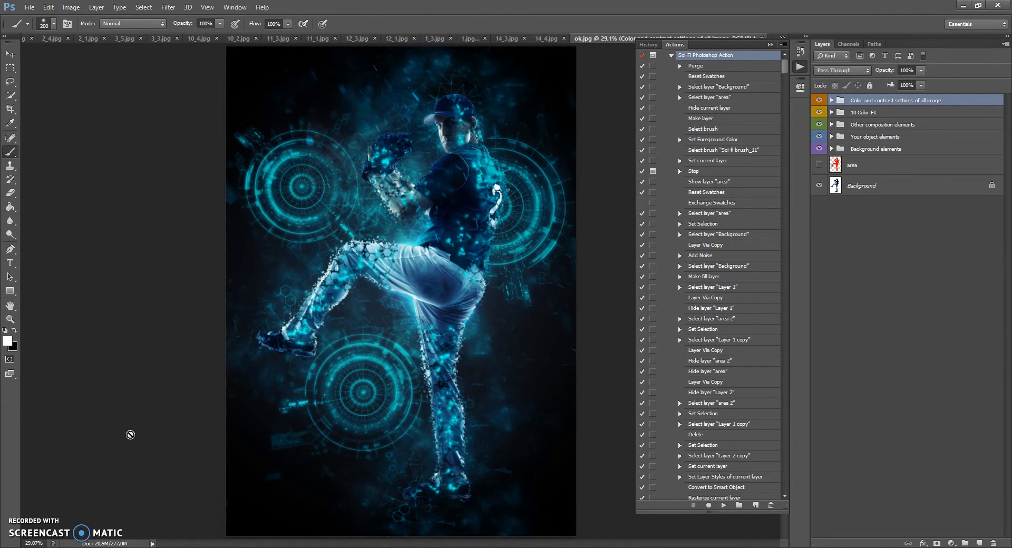
{"action": "left_click", "coordinate": [770, 45]}
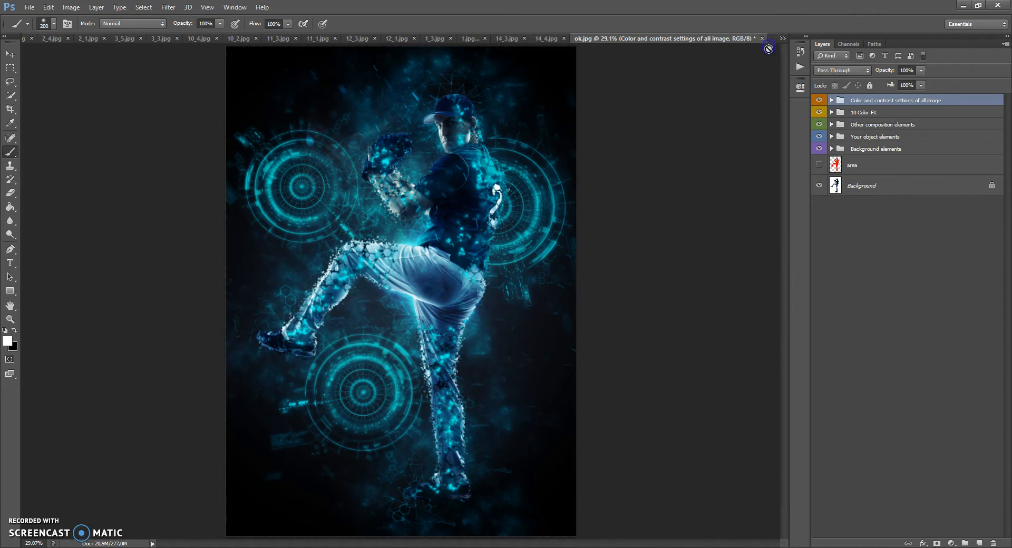
Step: Examine the finished effect and its five layer groups, from Background elements up to Color and contrast settings of all image
{"action": "scroll", "coordinate": [489, 158], "scroll_direction": "up", "scroll_amount": 5}
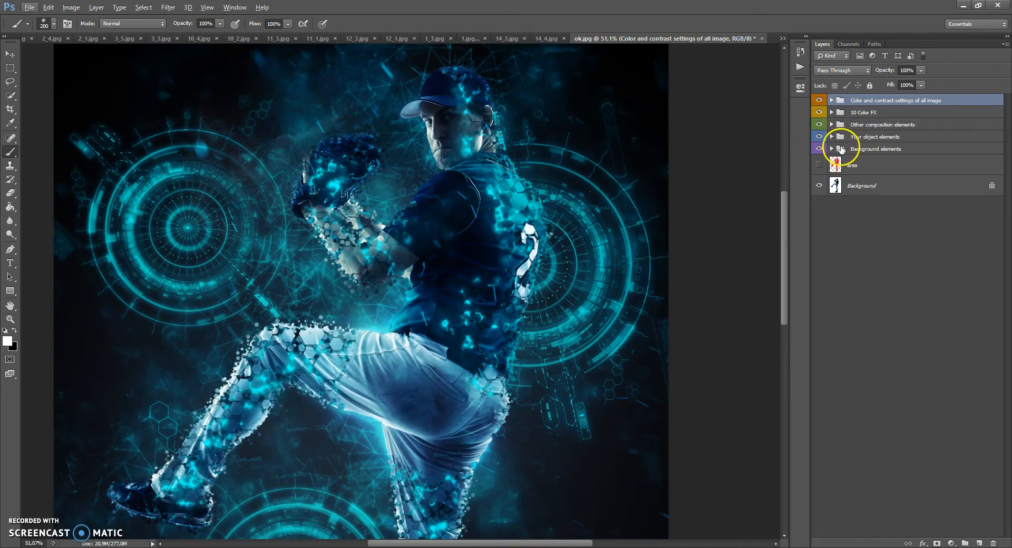
{"action": "left_click", "coordinate": [841, 150]}
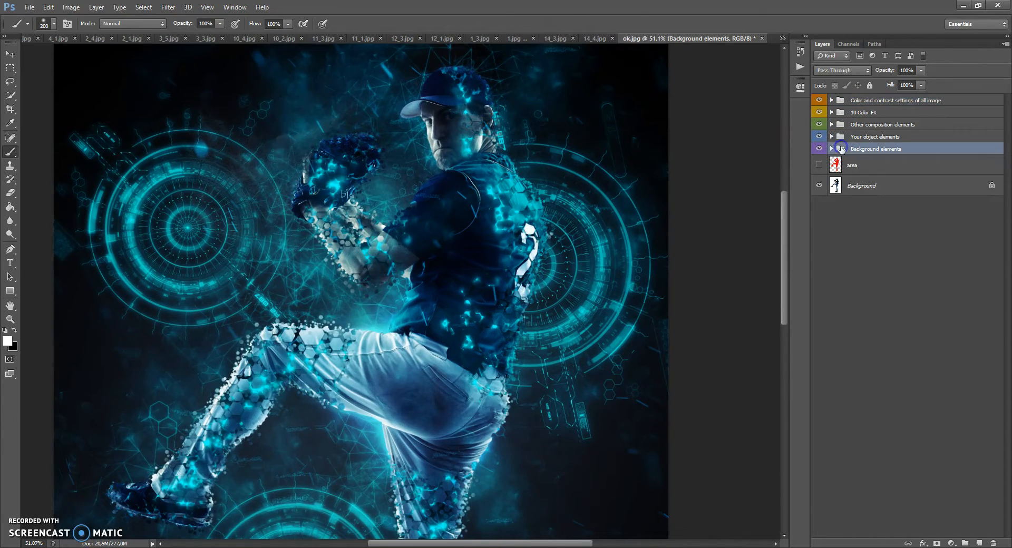
{"action": "left_click", "coordinate": [842, 138]}
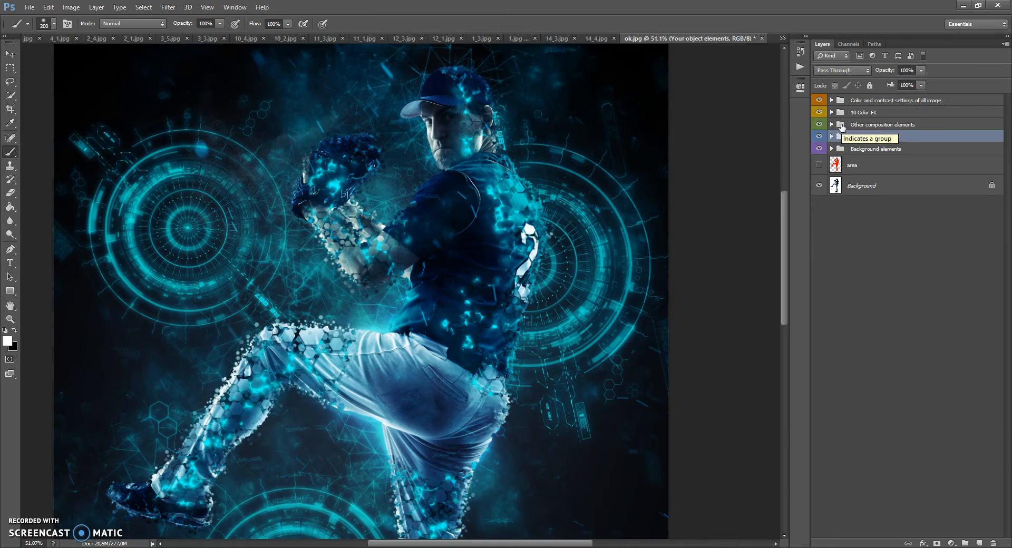
{"action": "left_click", "coordinate": [842, 125]}
{"action": "left_click", "coordinate": [841, 113]}
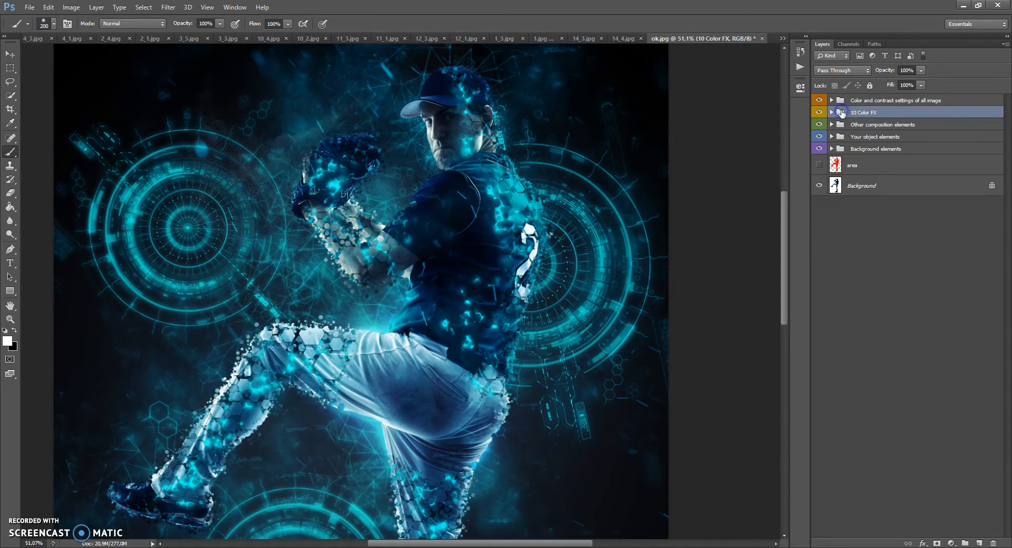
{"action": "left_click", "coordinate": [841, 101]}
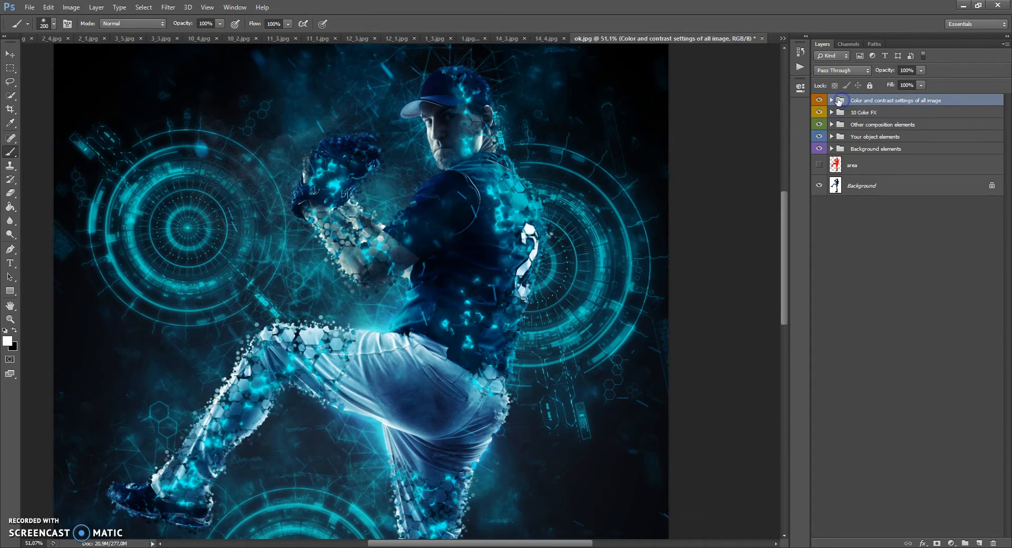
{"action": "scroll", "coordinate": [403, 210], "scroll_direction": "down", "scroll_amount": 5}
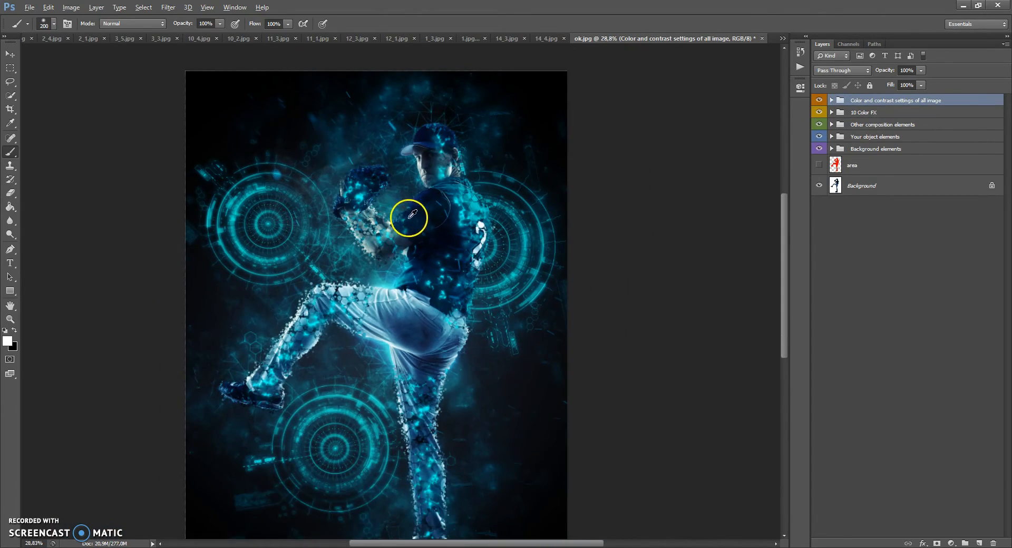
{"action": "scroll", "coordinate": [476, 121], "scroll_direction": "up", "scroll_amount": 4}
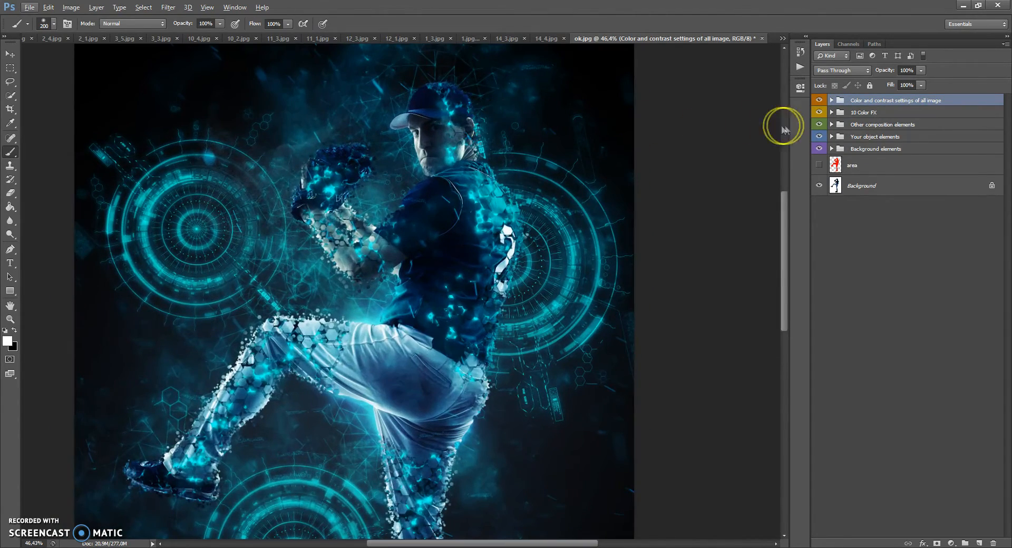
Step: Expand the Background elements and Background color groups, try other colors for the Background color fill, and settle on black (000000)
{"action": "left_click", "coordinate": [831, 149]}
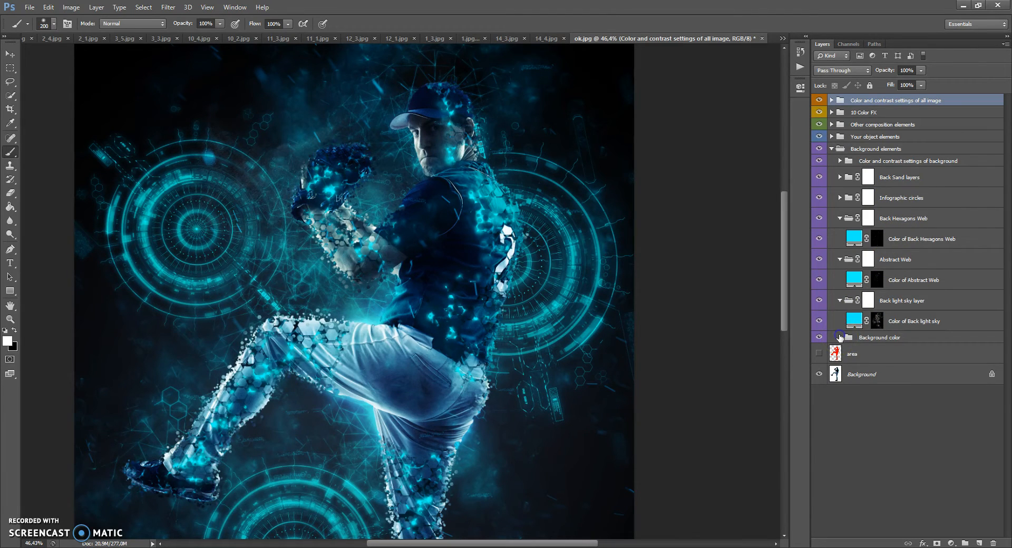
{"action": "left_click", "coordinate": [839, 338]}
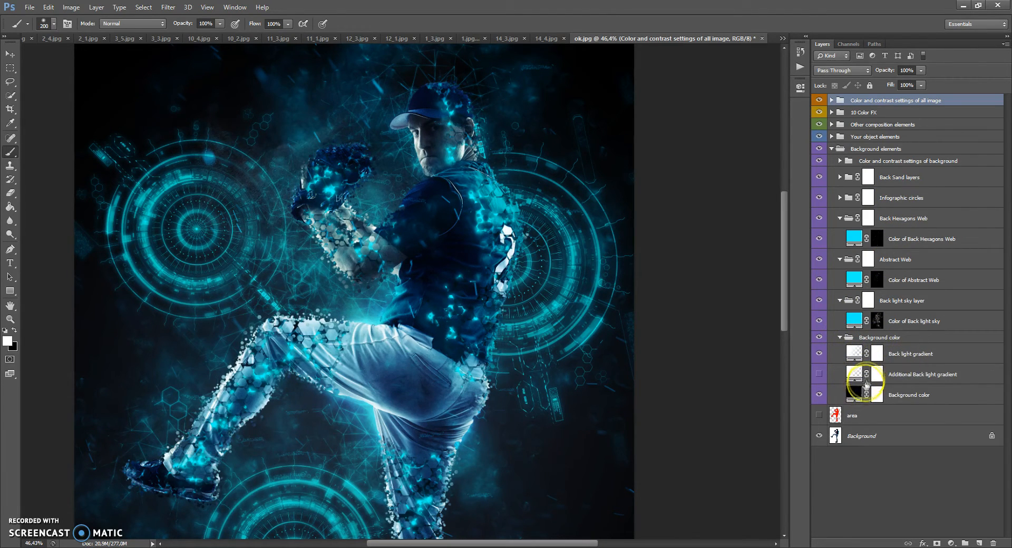
{"action": "double_click", "coordinate": [854, 392]}
{"action": "left_click", "coordinate": [674, 294]}
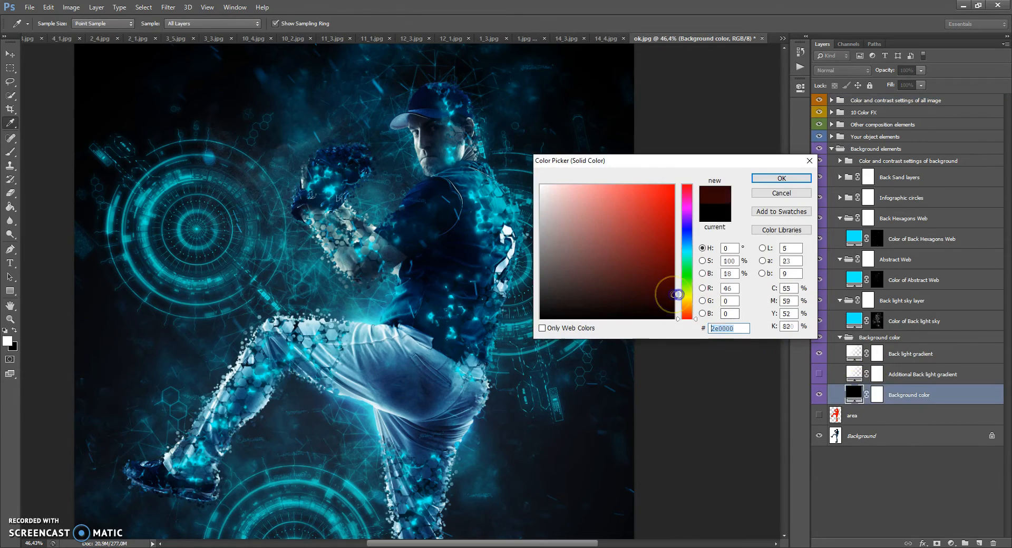
{"action": "mouse_move", "coordinate": [686, 312]}
{"action": "left_mouse_down"}
{"action": "mouse_move", "coordinate": [687, 188]}
{"action": "mouse_move", "coordinate": [688, 312]}
{"action": "mouse_move", "coordinate": [690, 290]}
{"action": "left_mouse_up"}
{"action": "left_click_drag", "start_coordinate": [618, 299], "coordinate": [490, 342]}
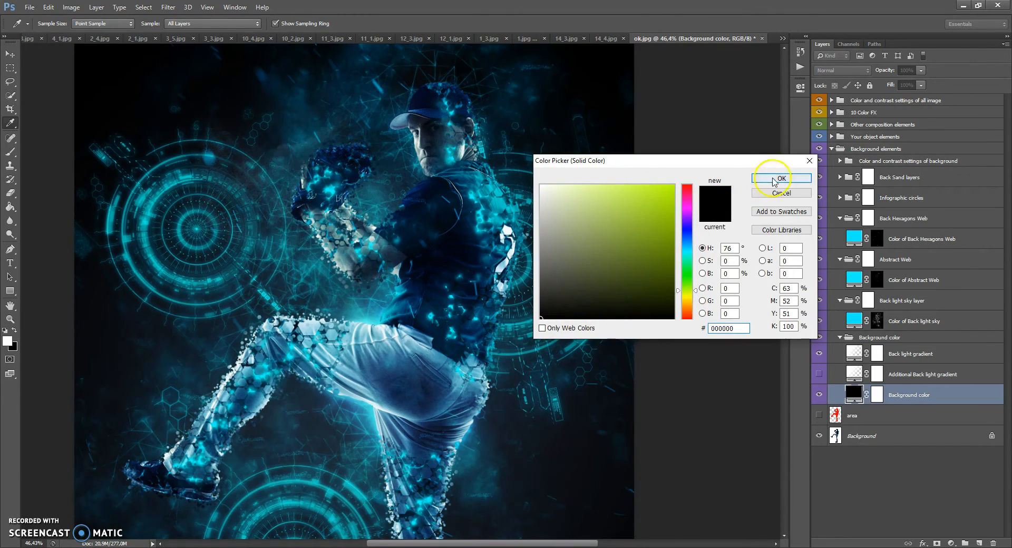
{"action": "left_click", "coordinate": [774, 180]}
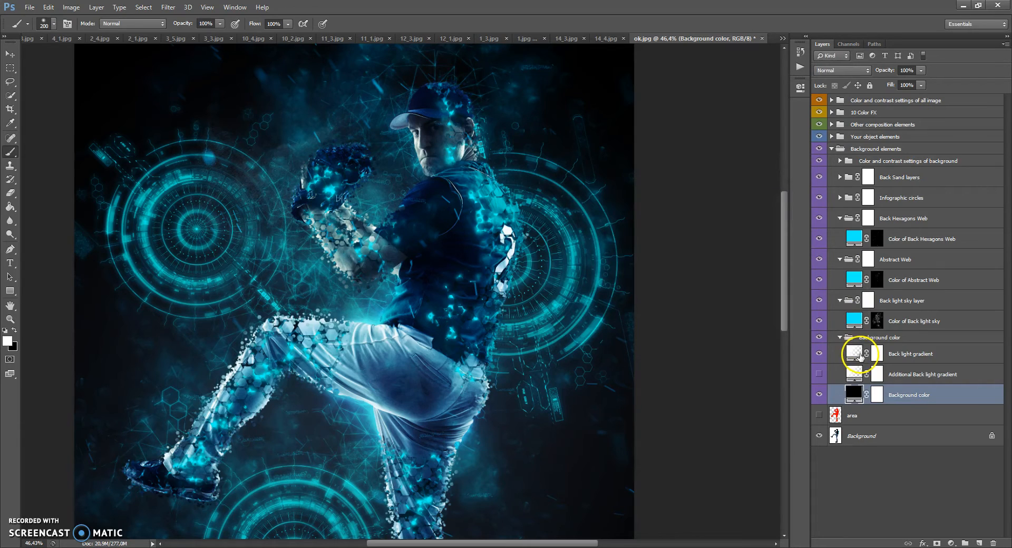
Step: Select the Back light gradient layer in the Background color group and activate the Move tool
{"action": "left_click", "coordinate": [873, 340]}
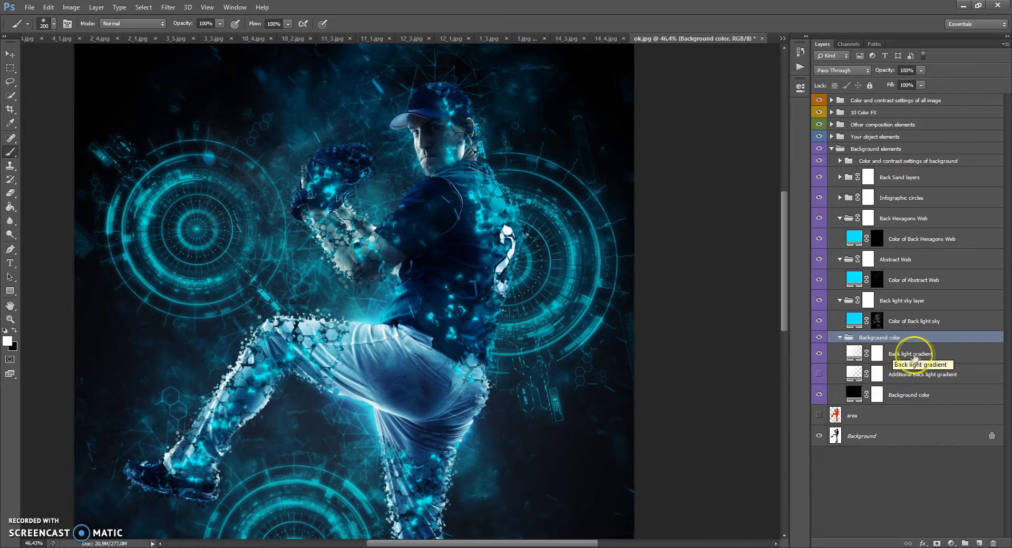
{"action": "left_click", "coordinate": [939, 355]}
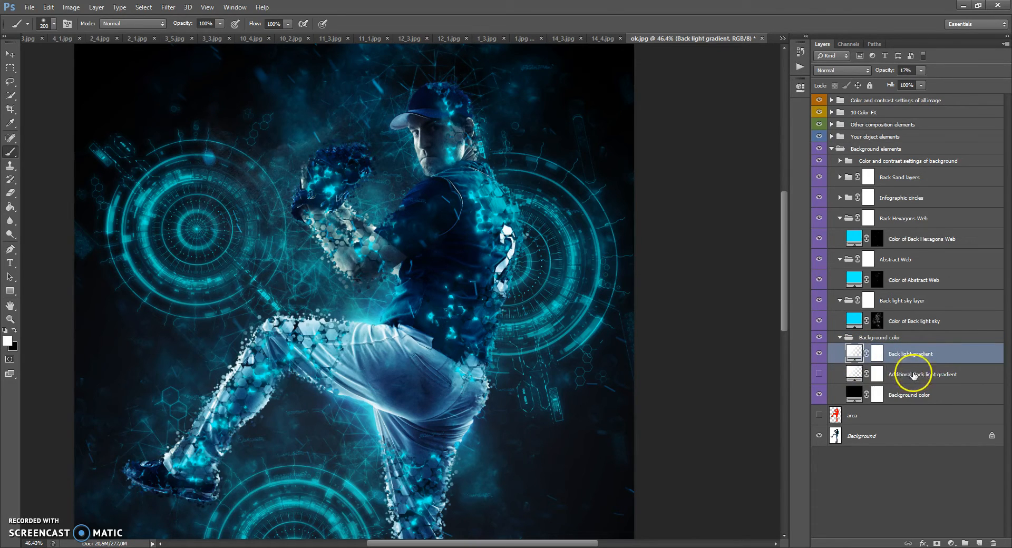
{"action": "left_click", "coordinate": [938, 375]}
{"action": "left_click", "coordinate": [939, 352]}
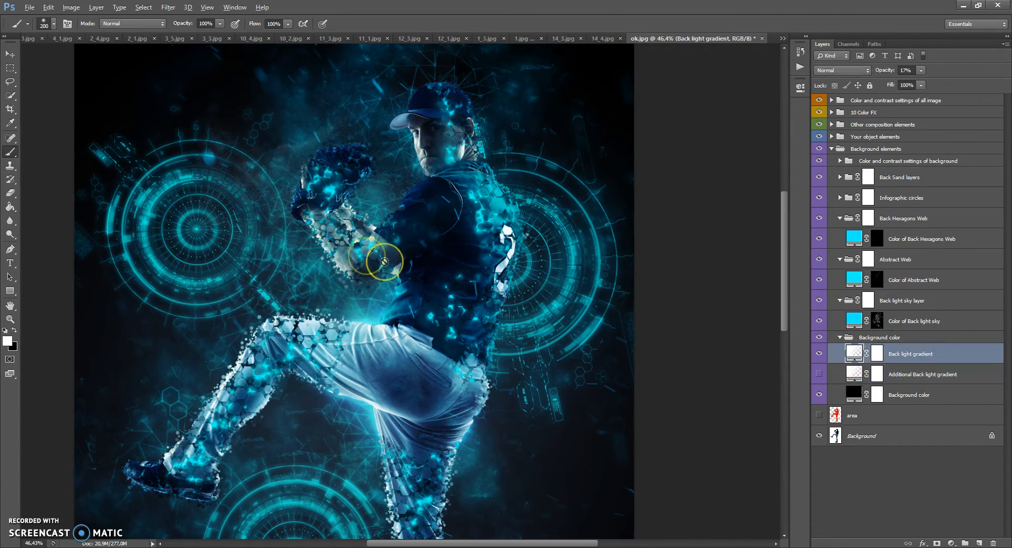
{"action": "scroll", "coordinate": [372, 260], "scroll_direction": "down", "scroll_amount": 4}
{"action": "scroll", "coordinate": [479, 136], "scroll_direction": "up", "scroll_amount": 3}
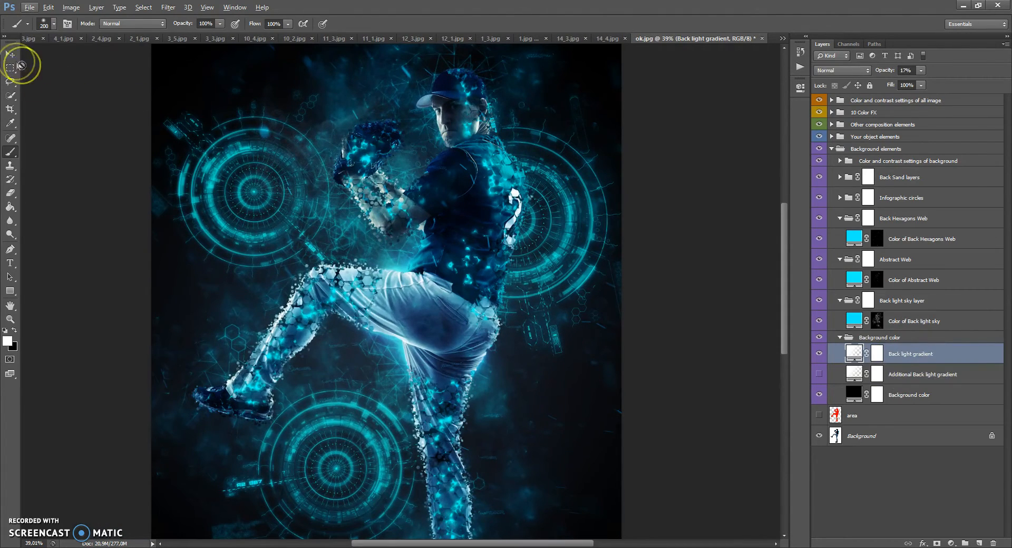
{"action": "left_click", "coordinate": [10, 54]}
{"action": "scroll", "coordinate": [467, 272], "scroll_direction": "up", "scroll_amount": 1}
{"action": "scroll", "coordinate": [464, 272], "scroll_direction": "down", "scroll_amount": 1}
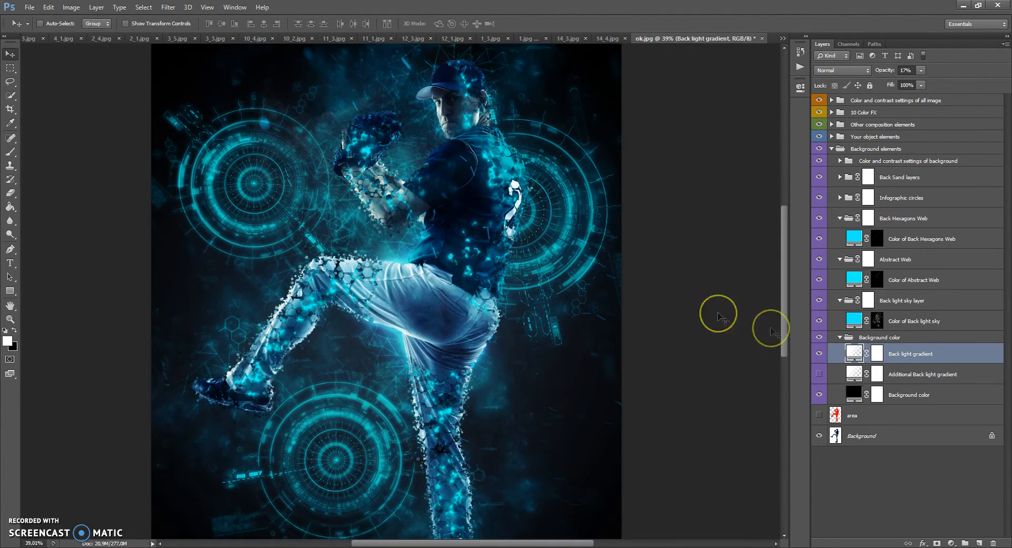
Step: Edit the Back light gradient fill: reposition the gradient over the player's upper body and set its scale to about 258%
{"action": "left_click", "coordinate": [851, 352]}
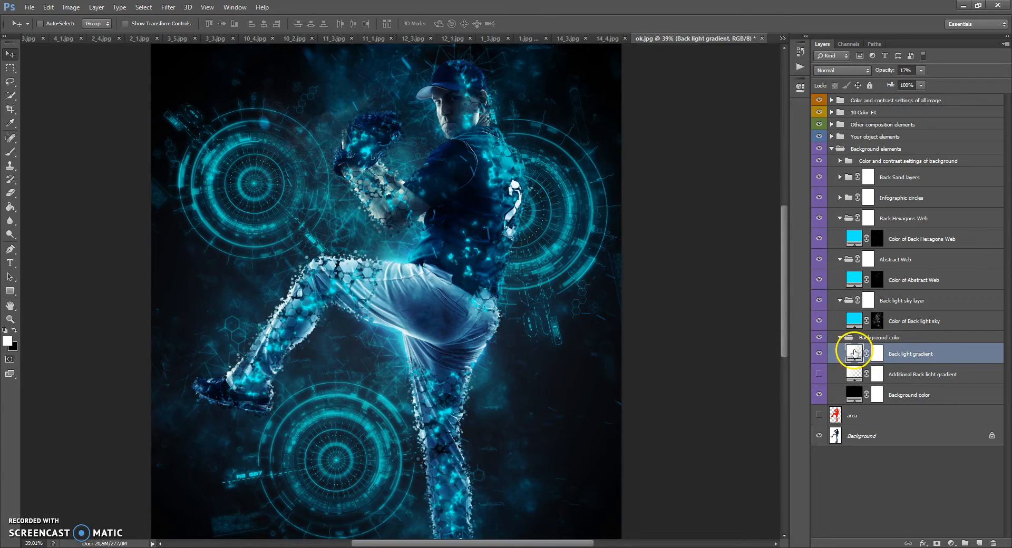
{"action": "double_click", "coordinate": [854, 351]}
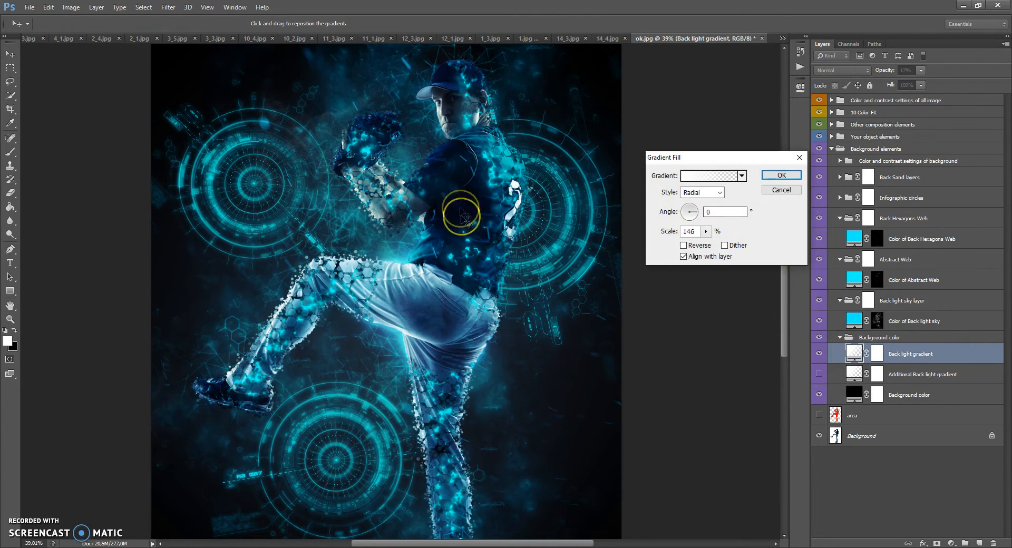
{"action": "left_click_drag", "start_coordinate": [375, 194], "coordinate": [442, 228]}
{"action": "left_click", "coordinate": [706, 232]}
{"action": "left_click_drag", "start_coordinate": [722, 244], "coordinate": [714, 246]}
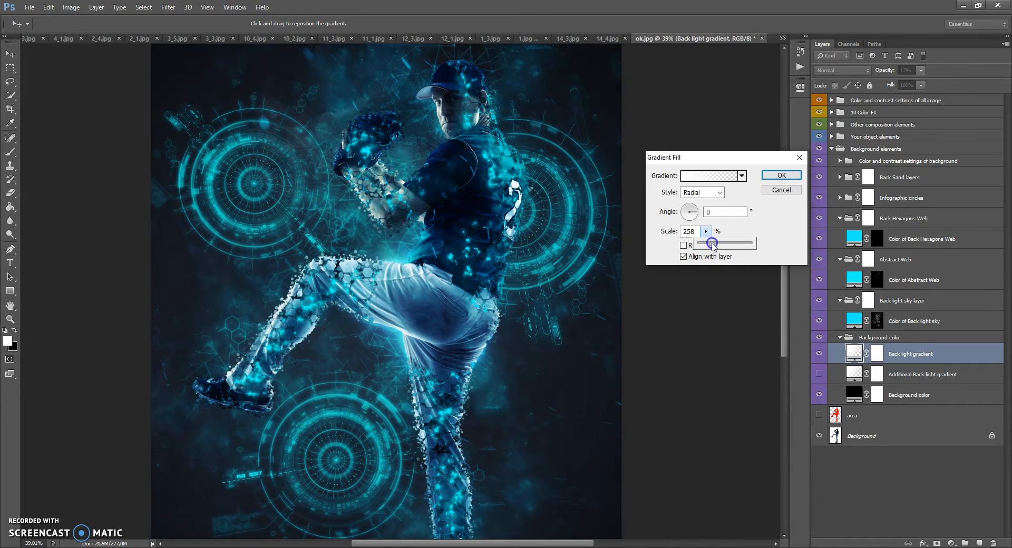
{"action": "left_click", "coordinate": [781, 175]}
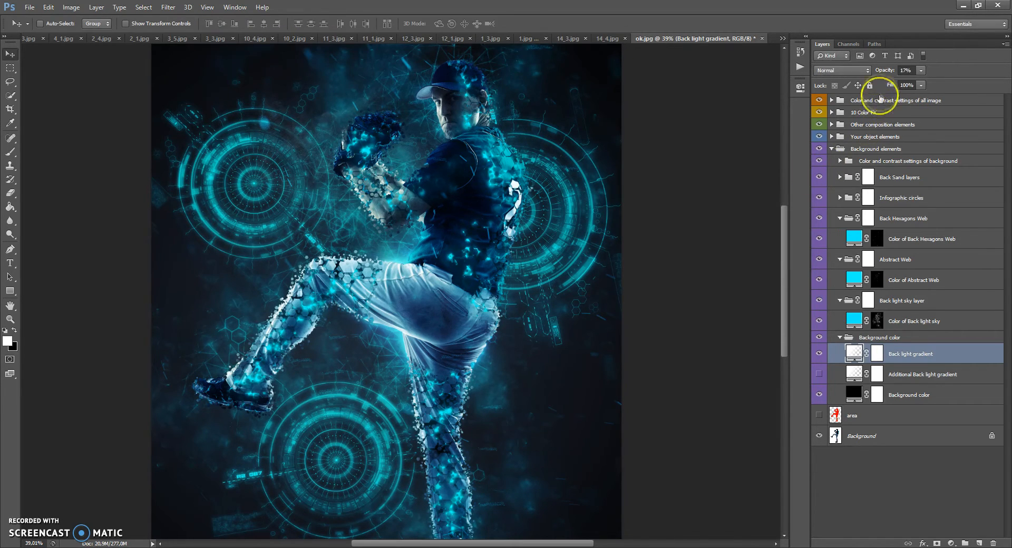
Step: Raise the Back light gradient layer's opacity to 59%
{"action": "left_click", "coordinate": [921, 70]}
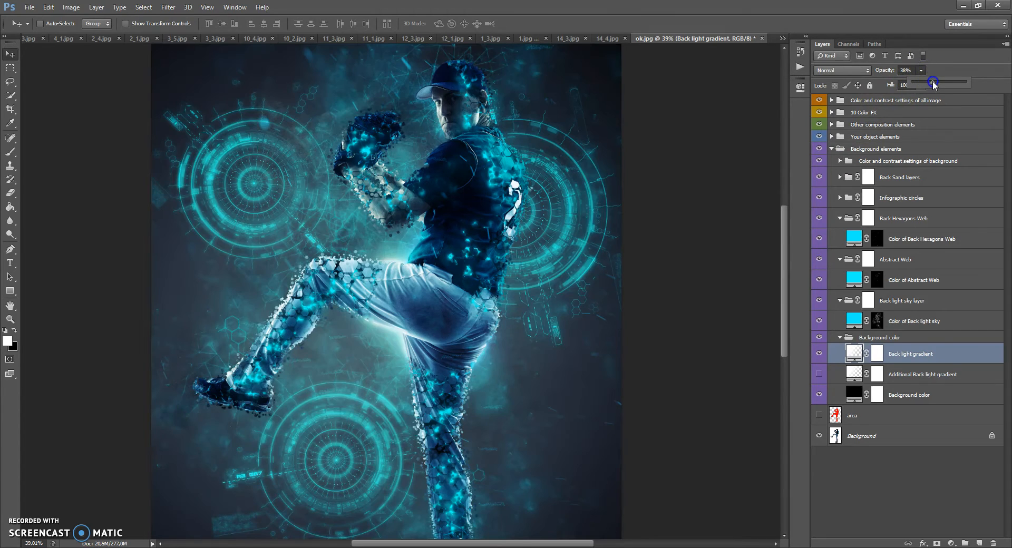
{"action": "left_click_drag", "start_coordinate": [946, 83], "coordinate": [944, 84]}
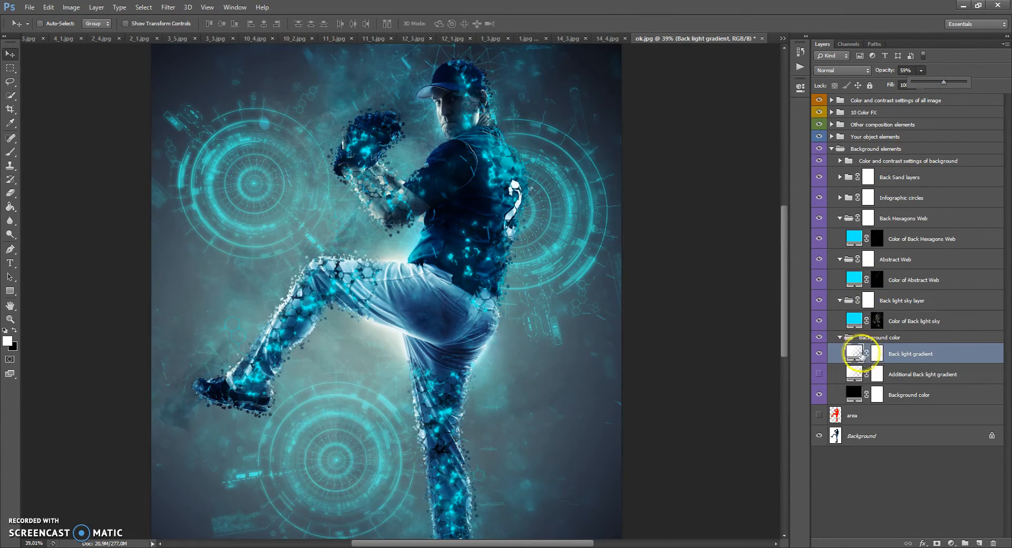
Step: Reduce the Back light gradient to 90% scale, reposition it behind the player's torso and set the layer's opacity to 23%
{"action": "double_click", "coordinate": [853, 353]}
{"action": "left_click", "coordinate": [705, 232]}
{"action": "left_click_drag", "start_coordinate": [706, 247], "coordinate": [699, 248]}
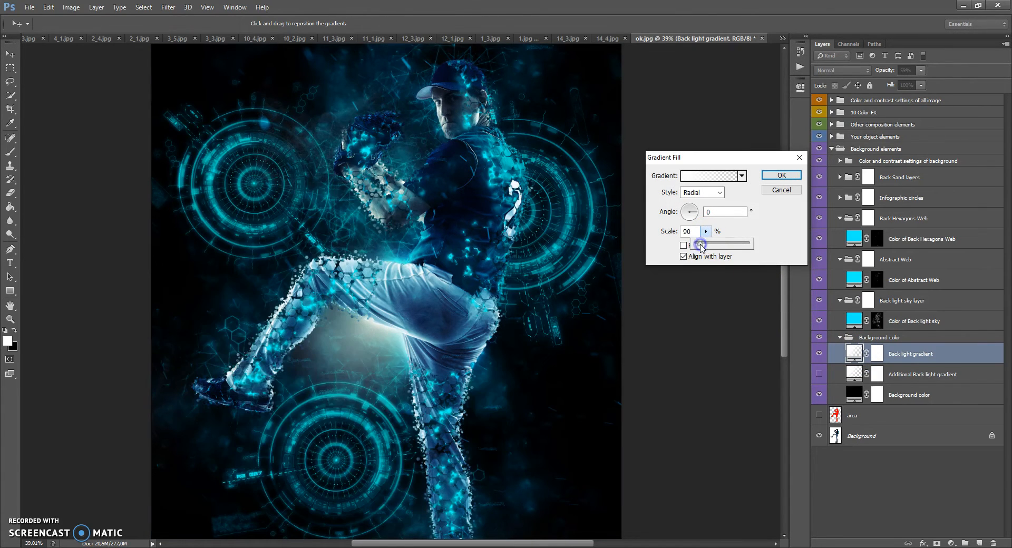
{"action": "left_click_drag", "start_coordinate": [409, 278], "coordinate": [484, 232]}
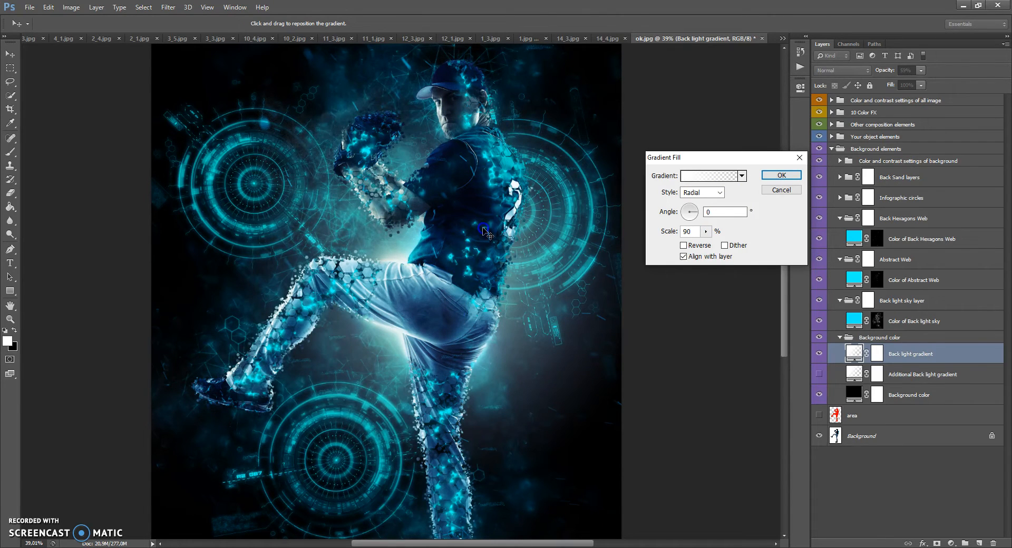
{"action": "left_click", "coordinate": [781, 175]}
{"action": "left_click", "coordinate": [920, 70]}
{"action": "left_click_drag", "start_coordinate": [922, 81], "coordinate": [903, 84]}
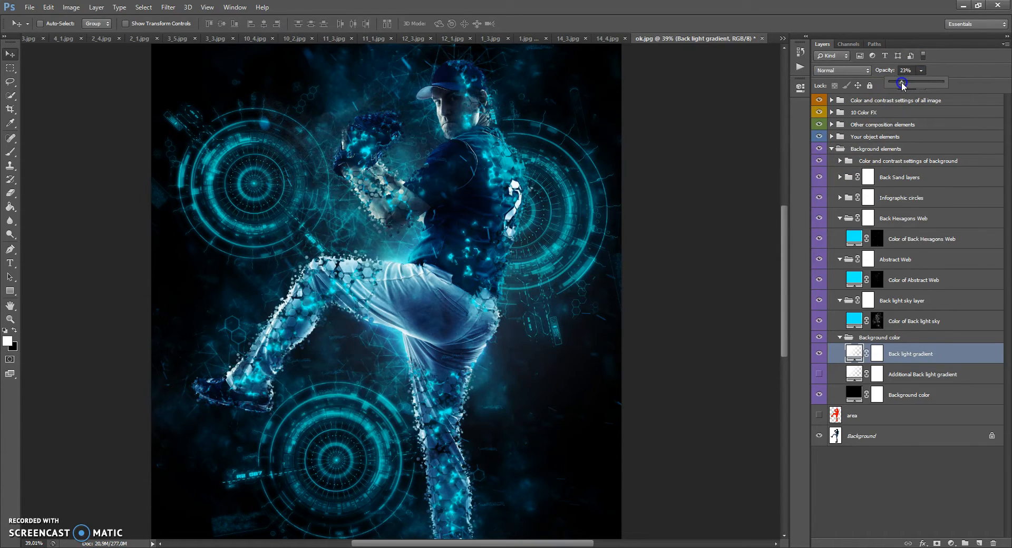
Step: Show the Additional Back light gradient layer, reposition its gradient behind the player's upper body and collapse the Background color group
{"action": "left_click", "coordinate": [818, 374]}
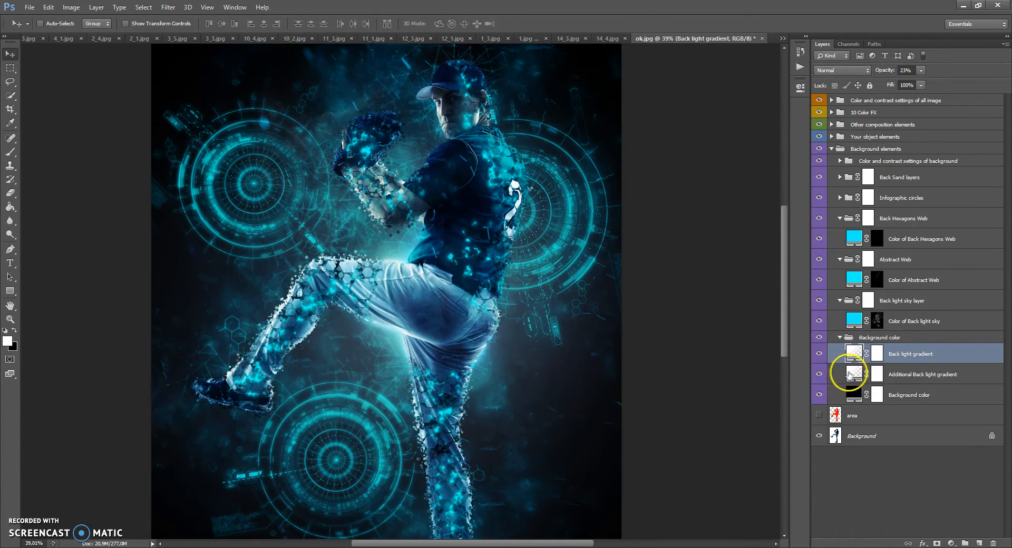
{"action": "double_click", "coordinate": [853, 374]}
{"action": "left_click_drag", "start_coordinate": [469, 305], "coordinate": [400, 198]}
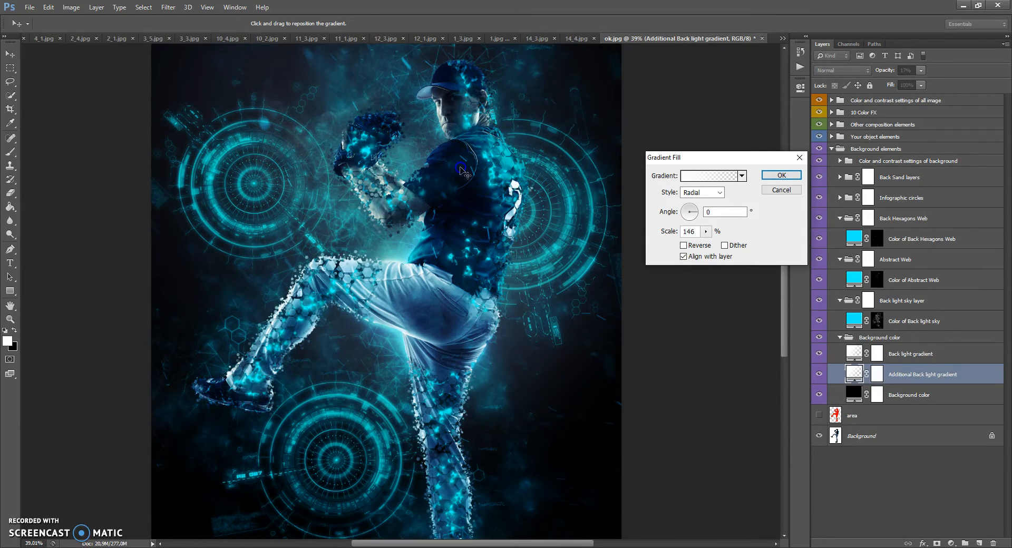
{"action": "left_click", "coordinate": [781, 175]}
{"action": "left_click", "coordinate": [840, 337]}
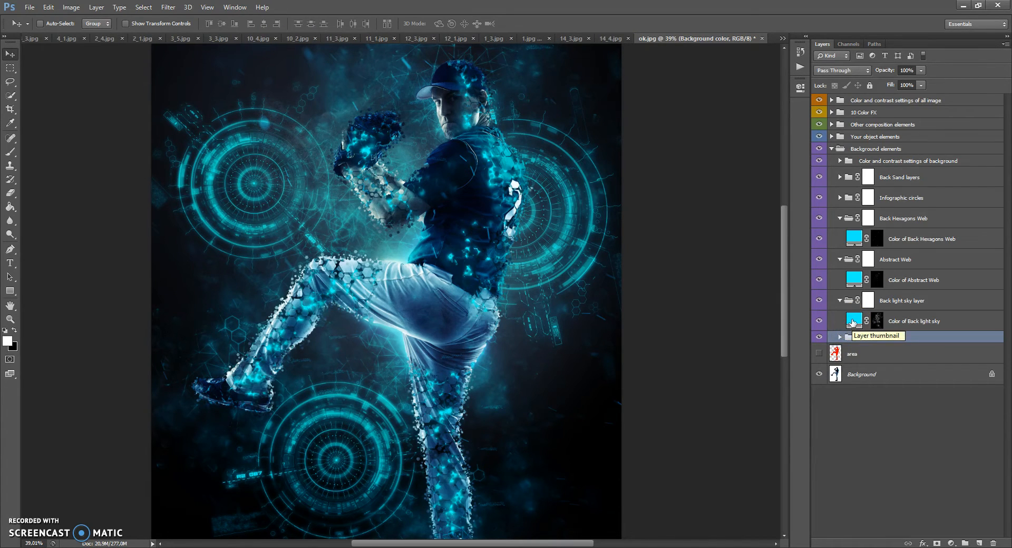
Step: Change the Color of Back light sky fill to red (ff0000), trying other hues first
{"action": "left_click", "coordinate": [852, 322]}
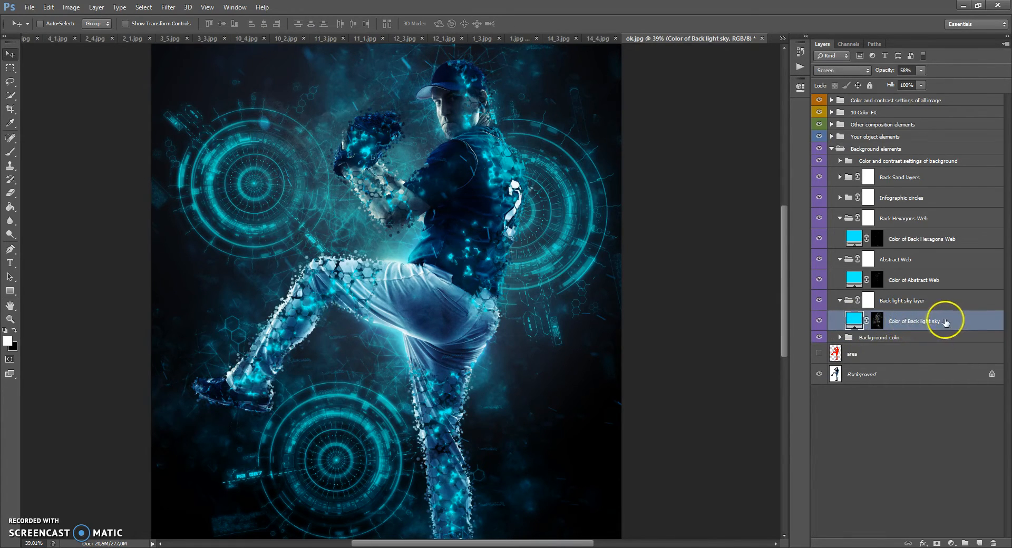
{"action": "double_click", "coordinate": [854, 318]}
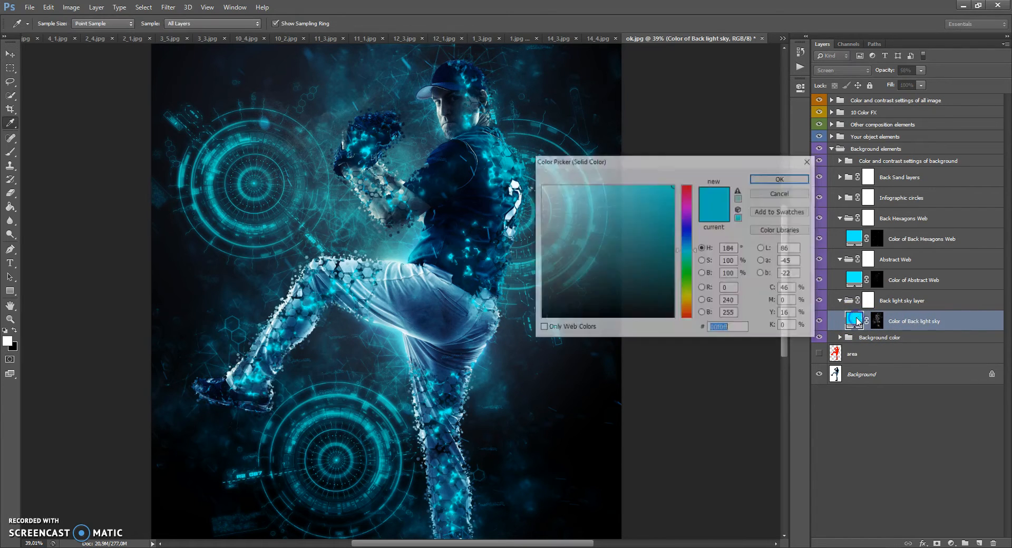
{"action": "left_click_drag", "start_coordinate": [688, 235], "coordinate": [688, 182]}
{"action": "left_click_drag", "start_coordinate": [684, 225], "coordinate": [685, 318]}
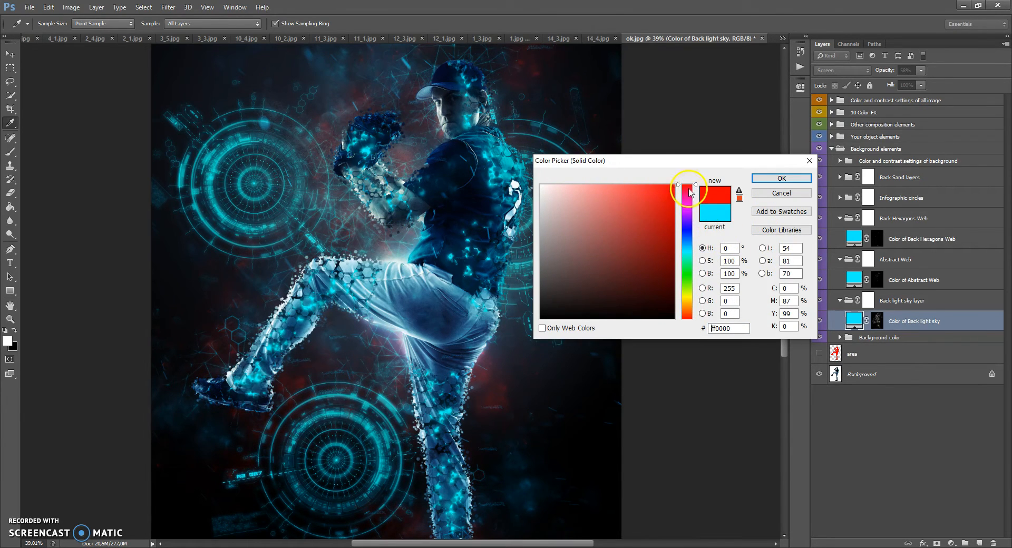
{"action": "left_click", "coordinate": [773, 180]}
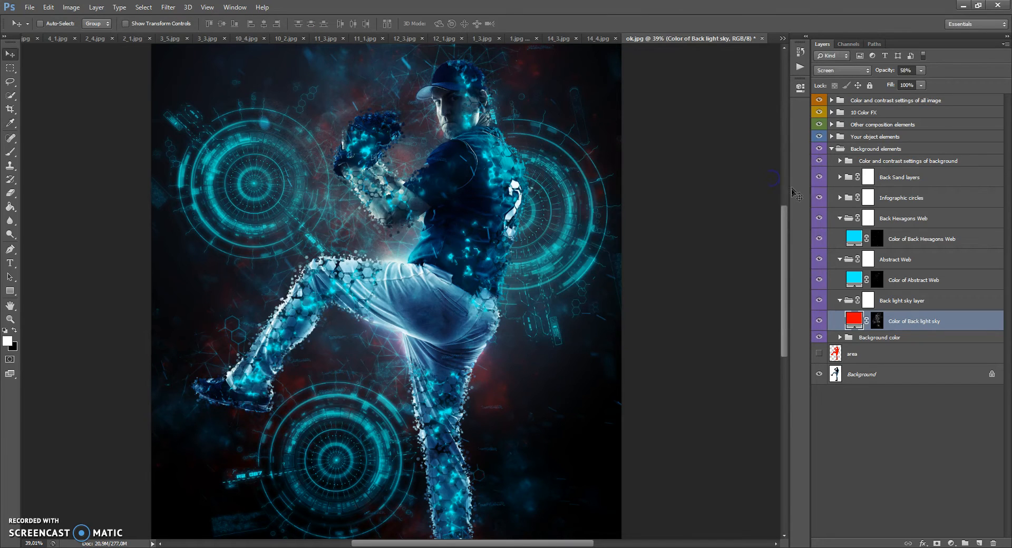
Step: Move the Color of Back light sky layer slightly down and to the right, and enlarge it with Free Transform
{"action": "left_click_drag", "start_coordinate": [426, 197], "coordinate": [446, 244]}
{"action": "key", "text": "ctrl+t"}
{"action": "key", "text": "ctrl+0"}
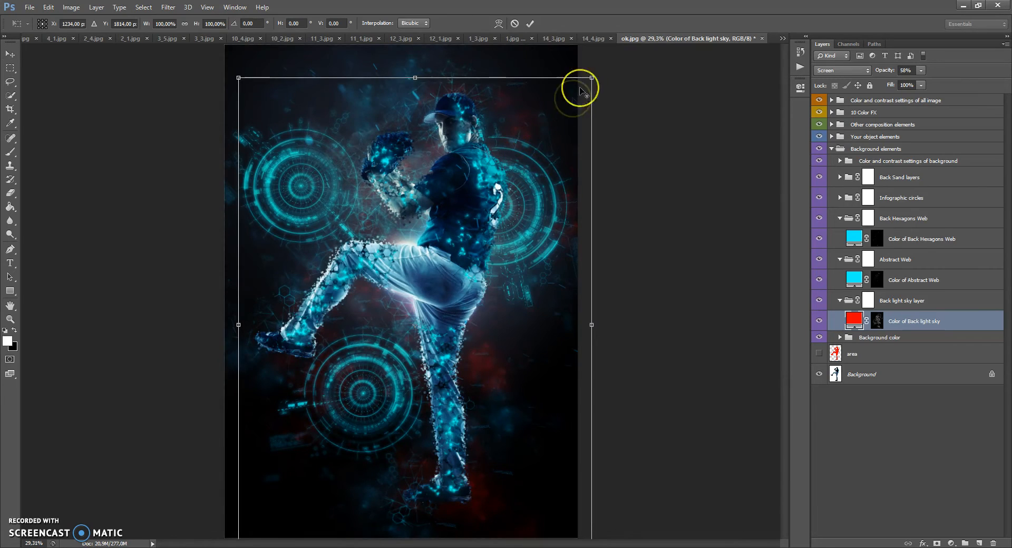
{"action": "left_click_drag", "start_coordinate": [564, 95], "coordinate": [605, 57]}
{"action": "left_click", "coordinate": [10, 61]}
{"action": "left_click", "coordinate": [487, 209]}
{"action": "scroll", "coordinate": [452, 187], "scroll_direction": "up", "scroll_amount": 3}
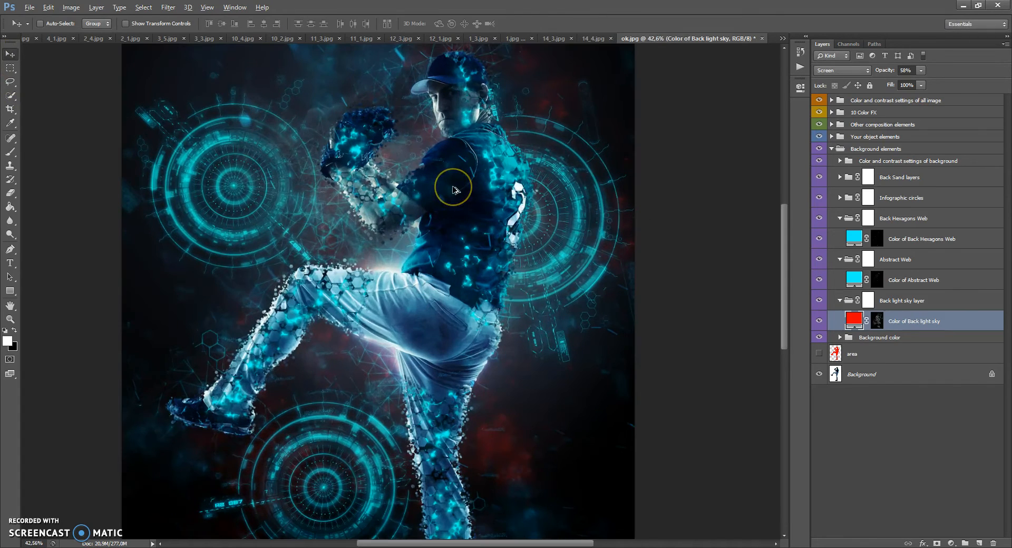
{"action": "scroll", "coordinate": [453, 190], "scroll_direction": "down", "scroll_amount": 1}
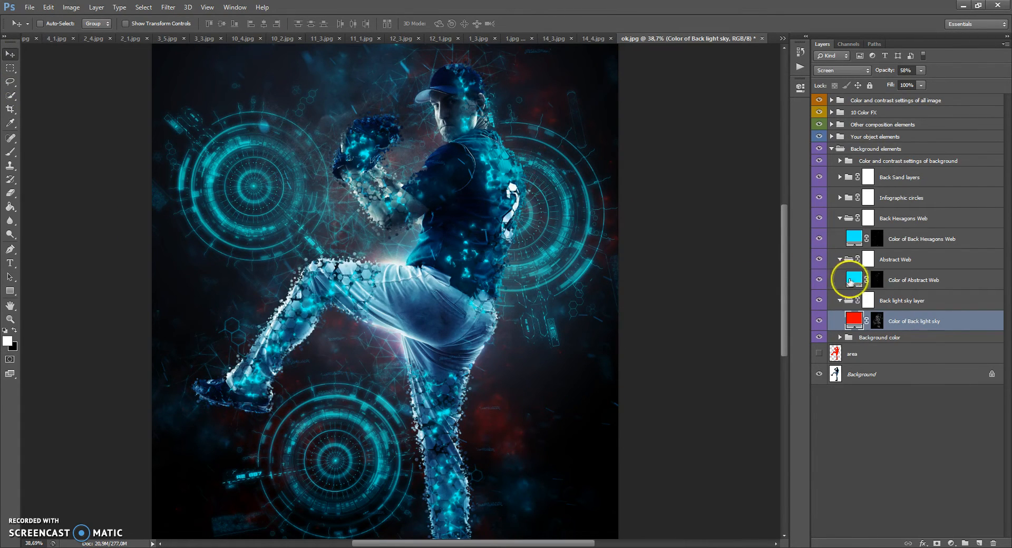
Step: Change the Color of Abstract Web fill to red (ff0000)
{"action": "left_click", "coordinate": [853, 282]}
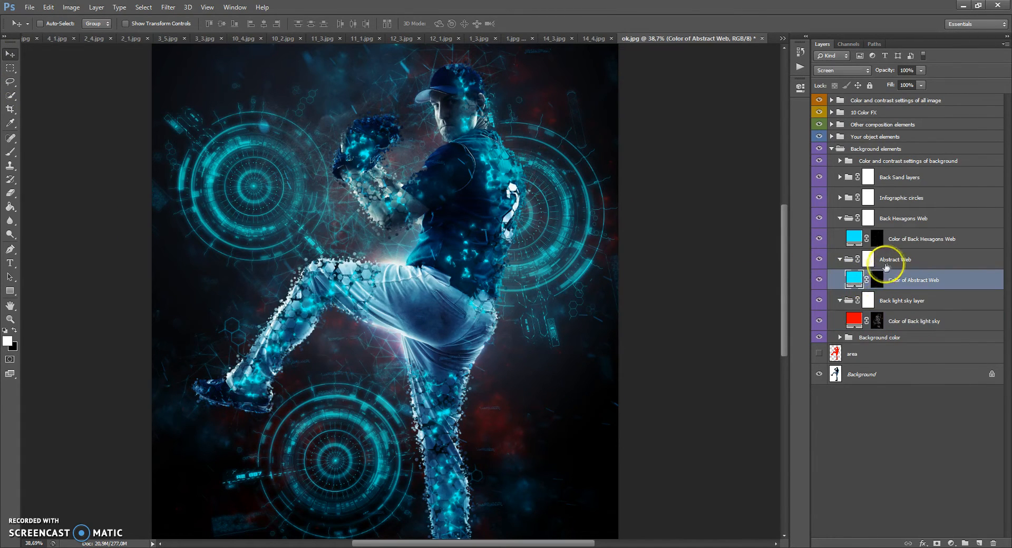
{"action": "double_click", "coordinate": [855, 279]}
{"action": "left_click_drag", "start_coordinate": [690, 206], "coordinate": [689, 149]}
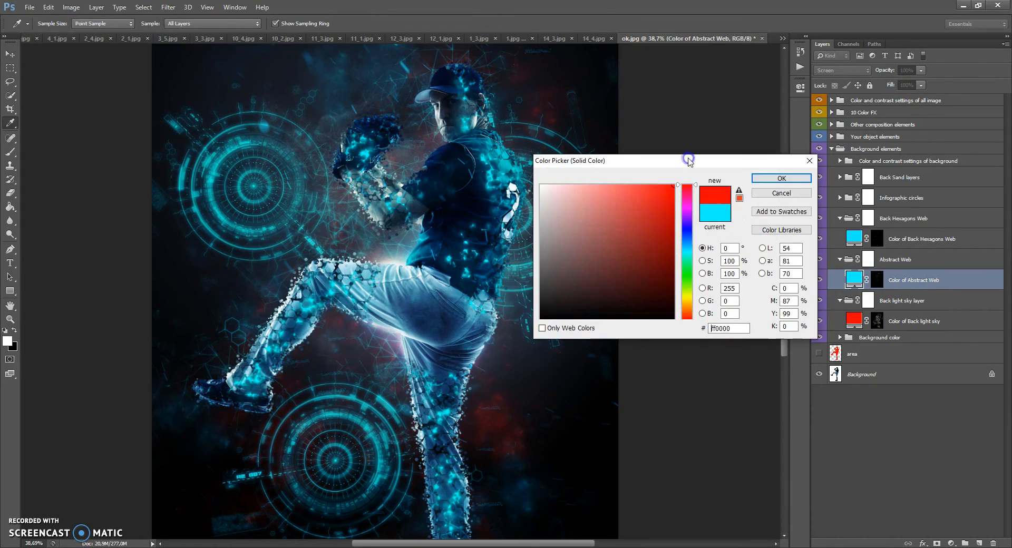
{"action": "left_click", "coordinate": [765, 179]}
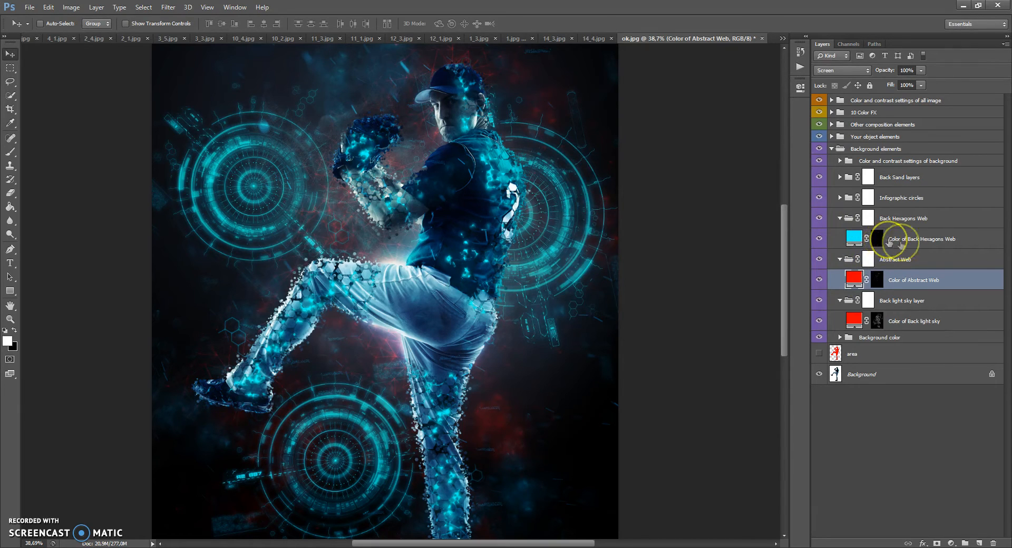
Step: Change the Color of Back Hexagons Web fill to orange-red (ff2a00)
{"action": "left_click", "coordinate": [949, 240]}
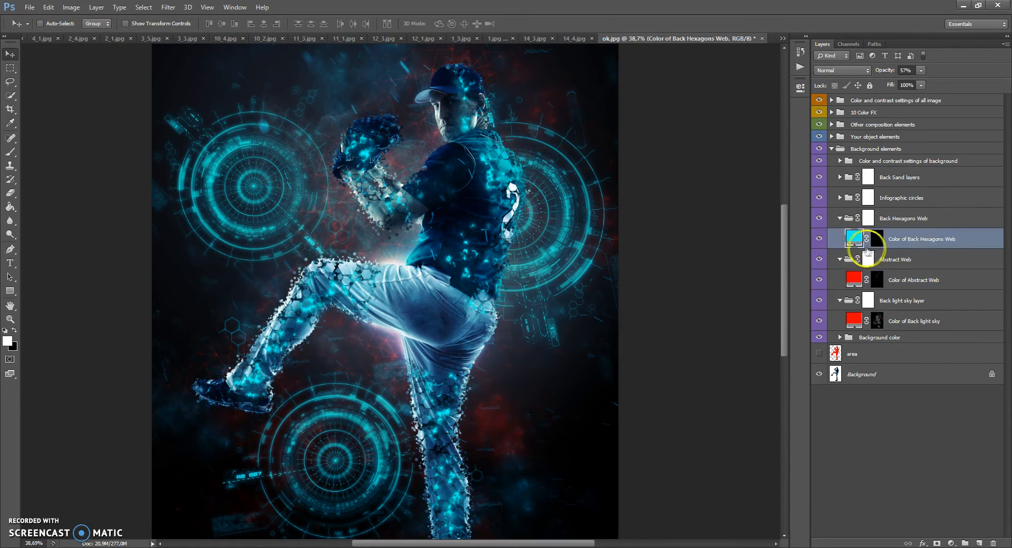
{"action": "double_click", "coordinate": [854, 238]}
{"action": "type", "text": "ff0000"}
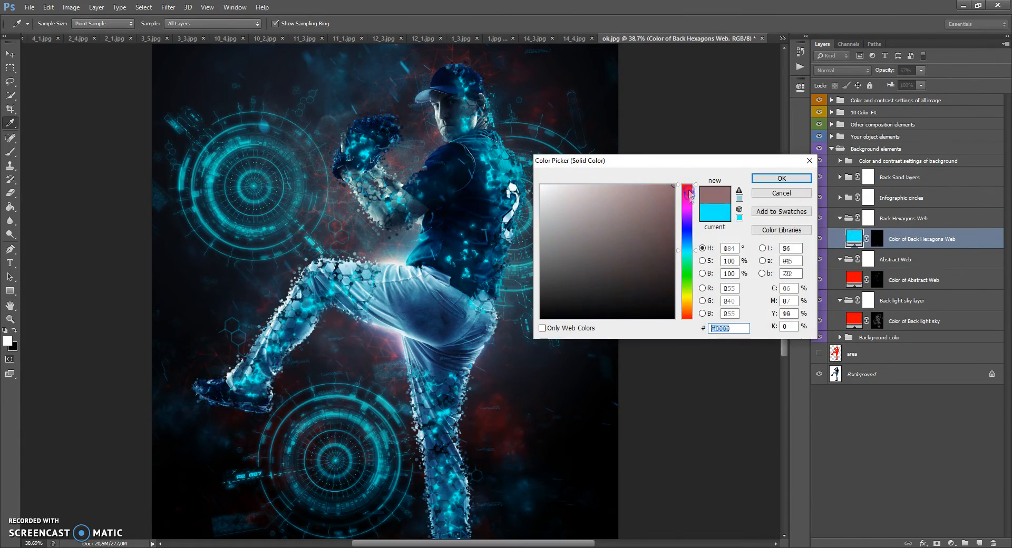
{"action": "left_click_drag", "start_coordinate": [691, 308], "coordinate": [689, 317]}
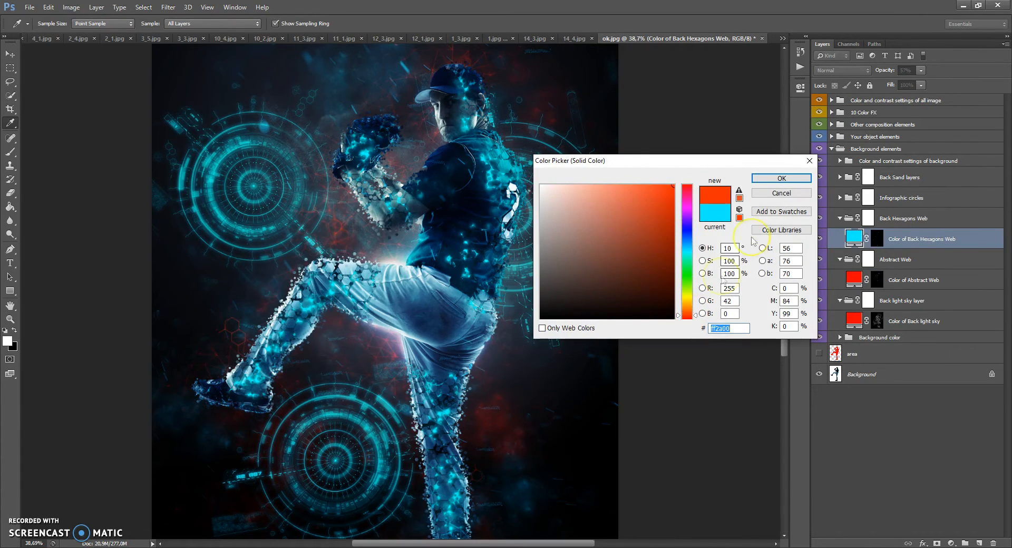
{"action": "left_click", "coordinate": [774, 181]}
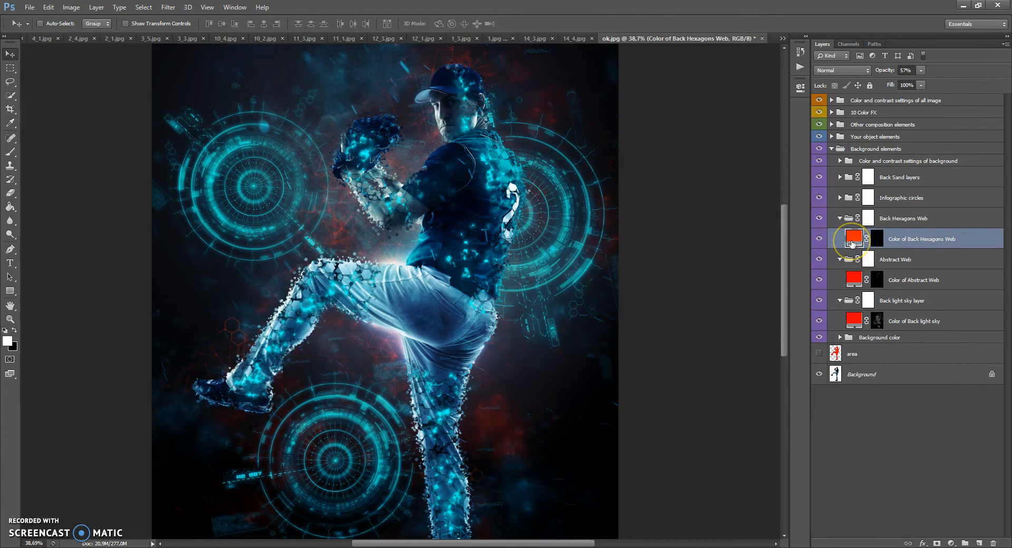
Step: Paint black on the Abstract Web group's mask with the Brush to hide the web around the player's head and arms
{"action": "scroll", "coordinate": [501, 214], "scroll_direction": "up", "scroll_amount": 3}
{"action": "scroll", "coordinate": [452, 167], "scroll_direction": "up", "scroll_amount": 3}
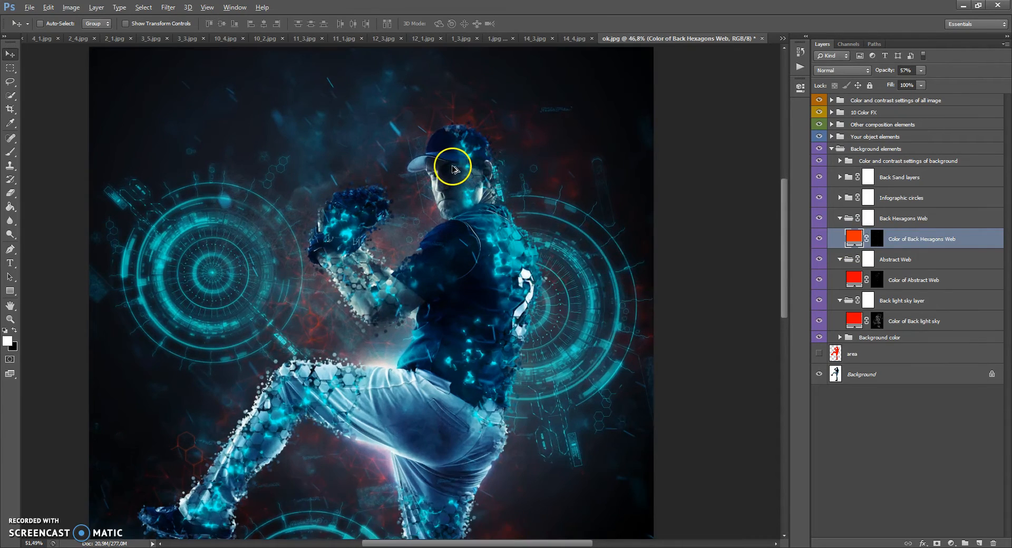
{"action": "scroll", "coordinate": [452, 169], "scroll_direction": "up", "scroll_amount": 3}
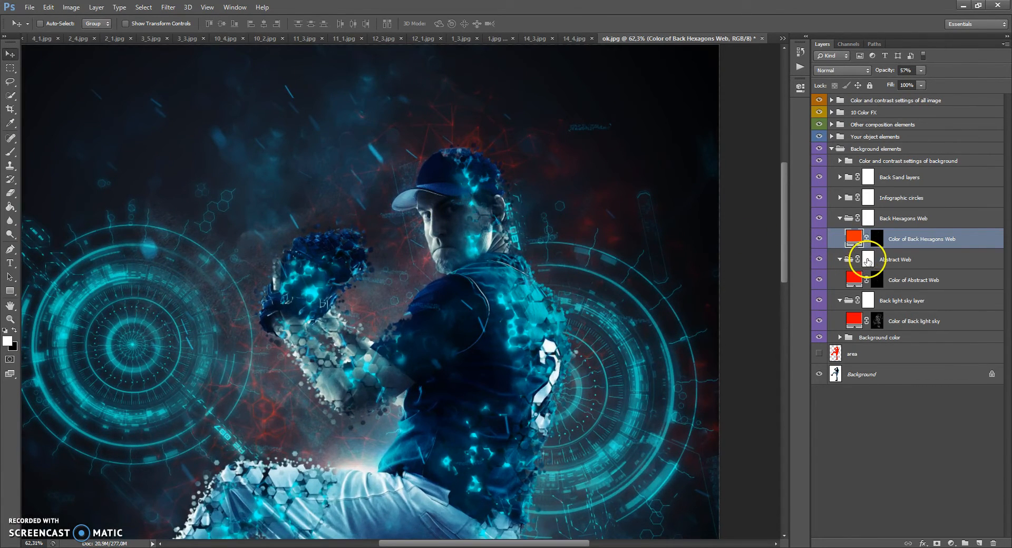
{"action": "left_click", "coordinate": [867, 259]}
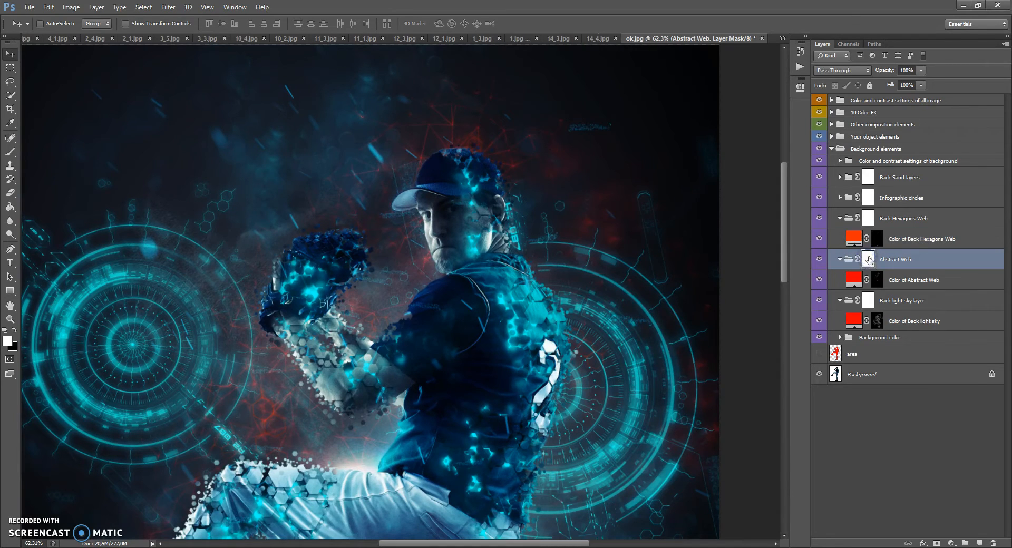
{"action": "left_click", "coordinate": [11, 154]}
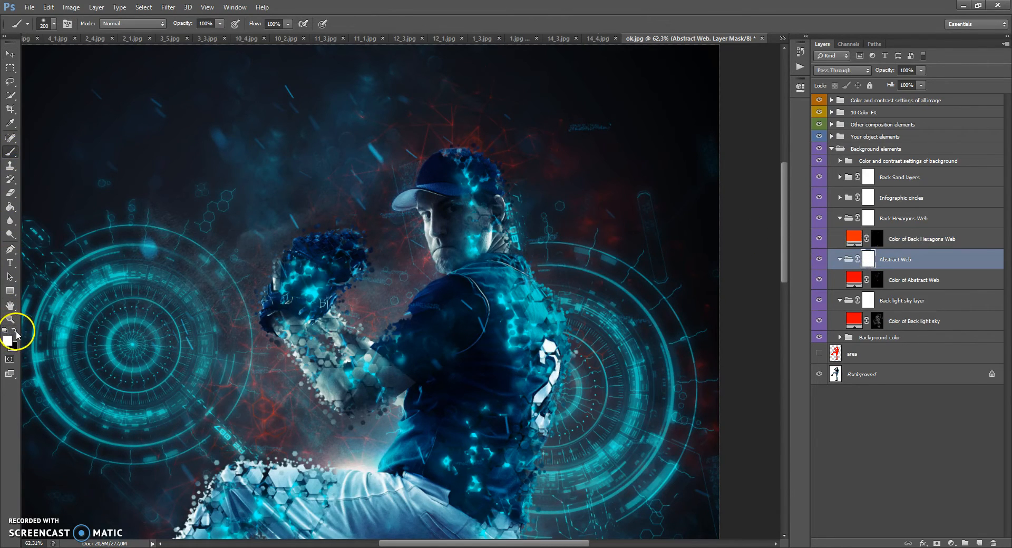
{"action": "left_click", "coordinate": [16, 331]}
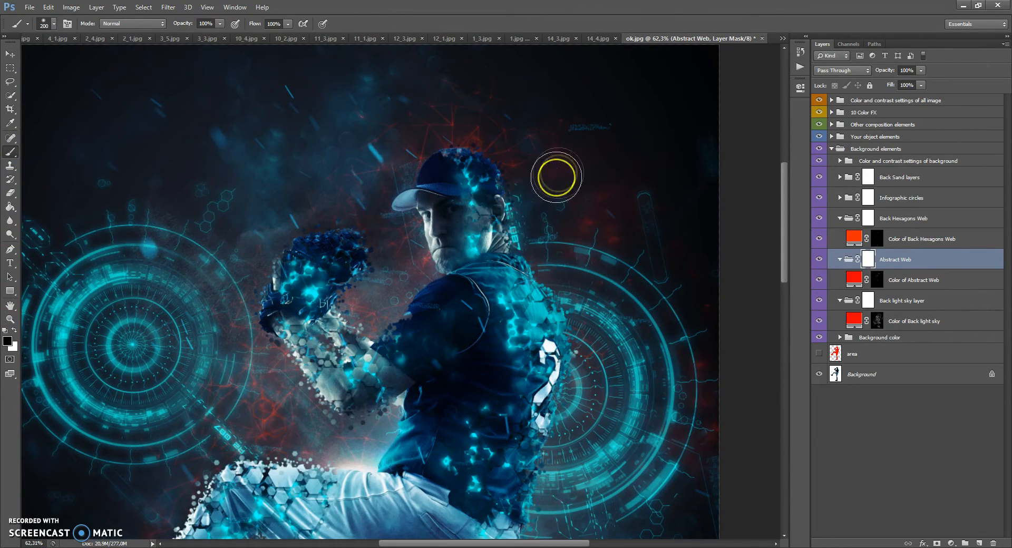
{"action": "mouse_move", "coordinate": [545, 178]}
{"action": "left_mouse_down"}
{"action": "mouse_move", "coordinate": [472, 162]}
{"action": "mouse_move", "coordinate": [457, 102]}
{"action": "mouse_move", "coordinate": [420, 174]}
{"action": "mouse_move", "coordinate": [405, 246]}
{"action": "mouse_move", "coordinate": [350, 267]}
{"action": "mouse_move", "coordinate": [365, 275]}
{"action": "mouse_move", "coordinate": [277, 433]}
{"action": "mouse_move", "coordinate": [296, 393]}
{"action": "left_mouse_up"}
{"action": "mouse_move", "coordinate": [494, 184]}
{"action": "left_mouse_down"}
{"action": "mouse_move", "coordinate": [592, 241]}
{"action": "mouse_move", "coordinate": [551, 284]}
{"action": "left_mouse_up"}
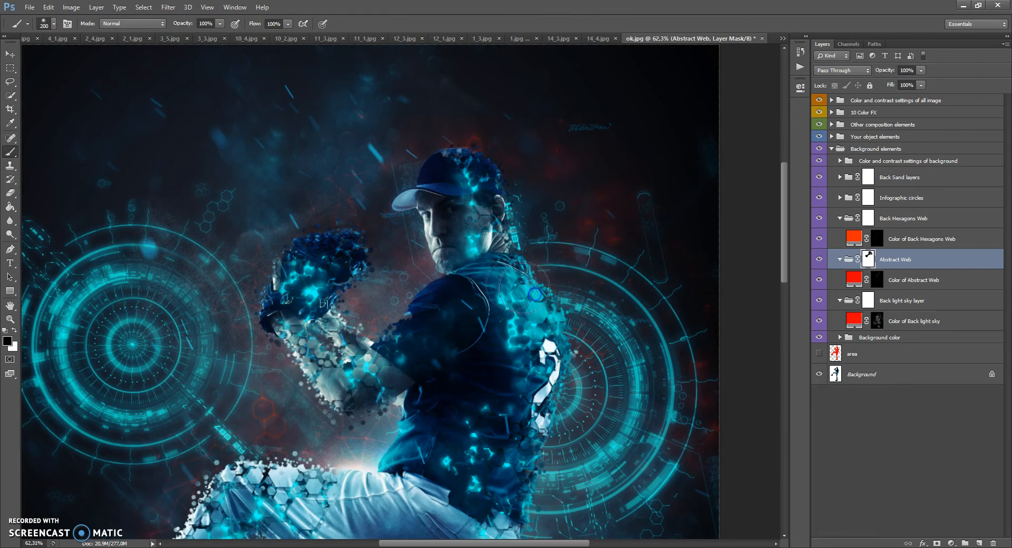
Step: Paint white on the Abstract Web mask to restore the hidden web around the player, and return to the Move tool
{"action": "left_click", "coordinate": [14, 331]}
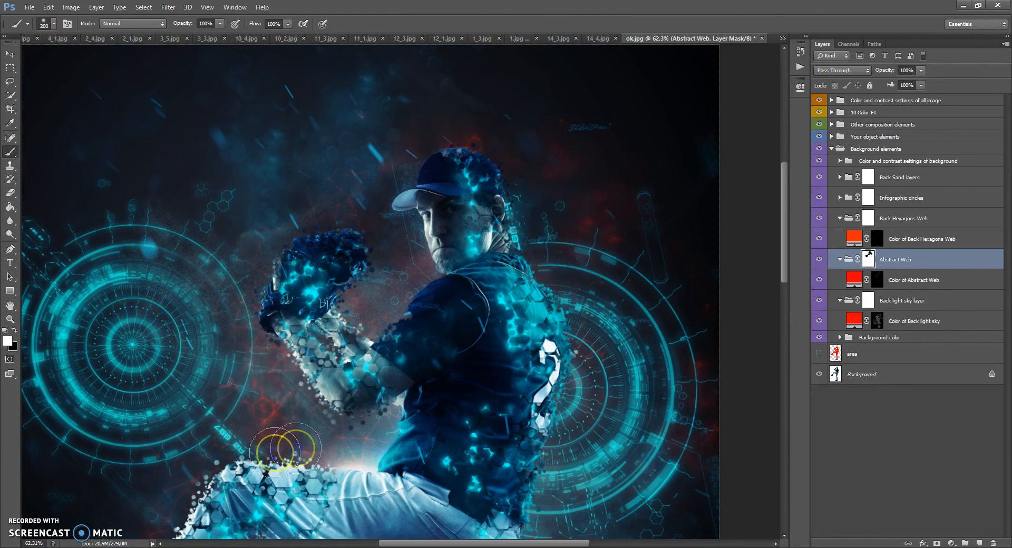
{"action": "mouse_move", "coordinate": [338, 321]}
{"action": "left_mouse_down"}
{"action": "mouse_move", "coordinate": [388, 310]}
{"action": "mouse_move", "coordinate": [321, 291]}
{"action": "mouse_move", "coordinate": [363, 169]}
{"action": "mouse_move", "coordinate": [415, 186]}
{"action": "mouse_move", "coordinate": [458, 158]}
{"action": "mouse_move", "coordinate": [556, 128]}
{"action": "mouse_move", "coordinate": [475, 271]}
{"action": "mouse_move", "coordinate": [229, 390]}
{"action": "mouse_move", "coordinate": [239, 383]}
{"action": "mouse_move", "coordinate": [394, 423]}
{"action": "mouse_move", "coordinate": [414, 235]}
{"action": "mouse_move", "coordinate": [447, 132]}
{"action": "mouse_move", "coordinate": [472, 111]}
{"action": "left_mouse_up"}
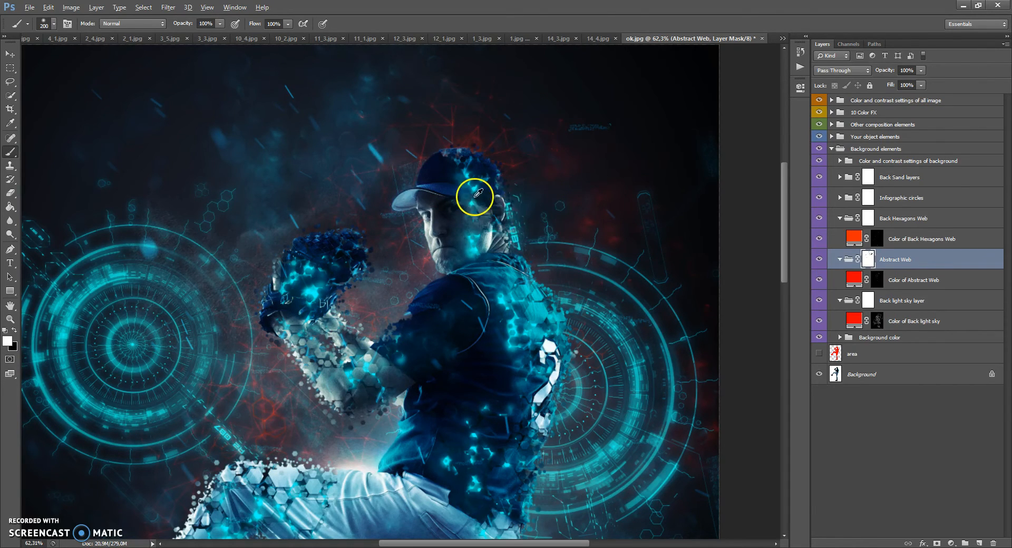
{"action": "scroll", "coordinate": [476, 197], "scroll_direction": "down", "scroll_amount": 4}
{"action": "scroll", "coordinate": [476, 186], "scroll_direction": "up", "scroll_amount": 2}
{"action": "left_click", "coordinate": [8, 54]}
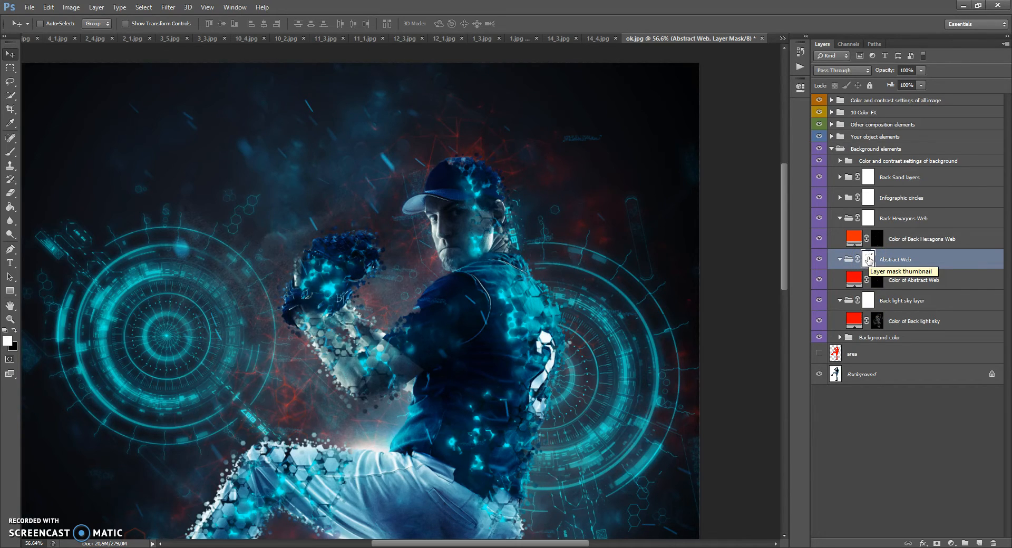
{"action": "left_click_drag", "start_coordinate": [869, 256], "coordinate": [869, 295]}
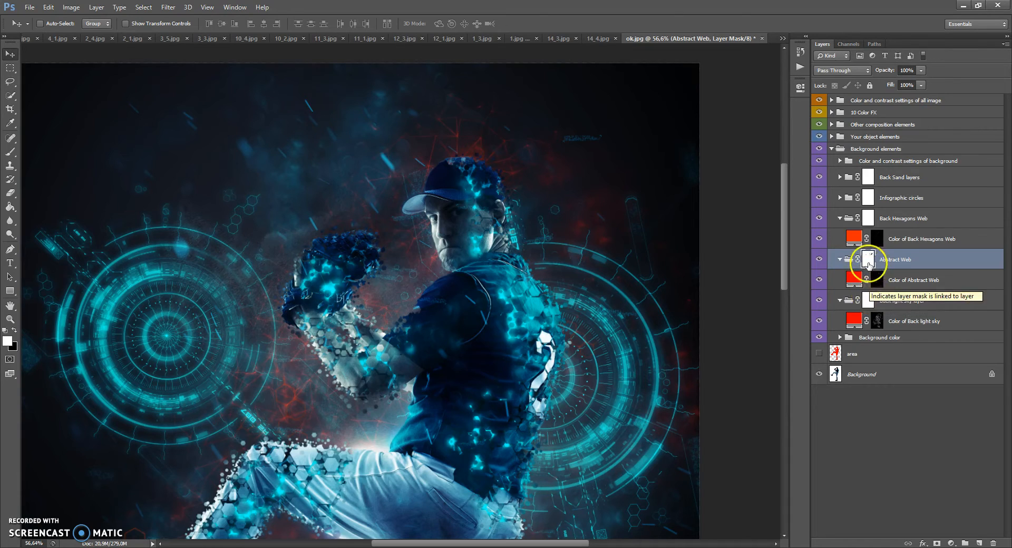
{"action": "left_click", "coordinate": [868, 300]}
{"action": "left_click", "coordinate": [868, 258]}
{"action": "left_click_drag", "start_coordinate": [869, 220], "coordinate": [869, 264]}
{"action": "left_click", "coordinate": [876, 241]}
{"action": "left_click", "coordinate": [877, 279]}
{"action": "left_click", "coordinate": [878, 319]}
{"action": "left_click", "coordinate": [878, 278]}
{"action": "left_click", "coordinate": [876, 257]}
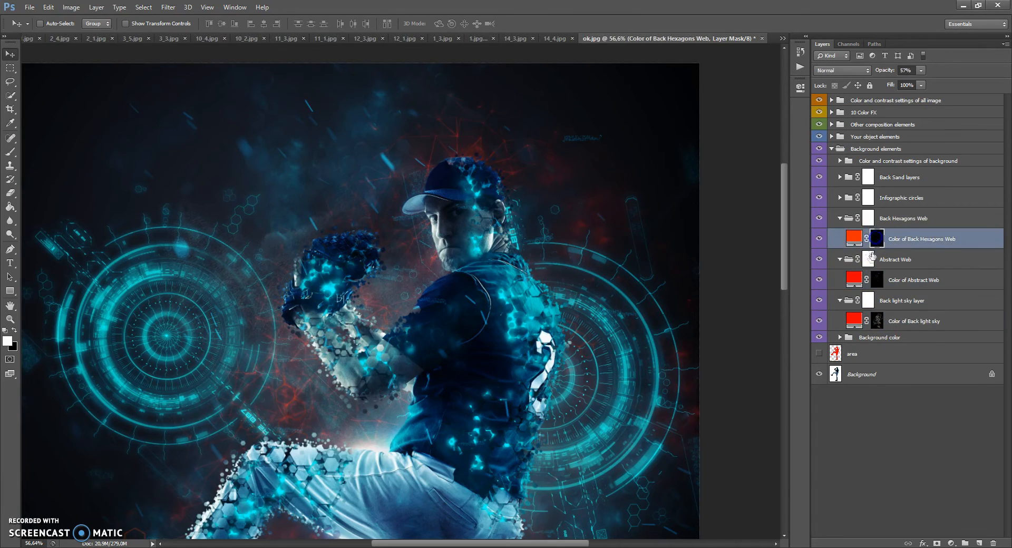
Step: Collapse the Back Hexagons Web group, expand Infographic circles and move Infographic Circle_1 behind the player's raised lower leg
{"action": "left_click", "coordinate": [840, 218]}
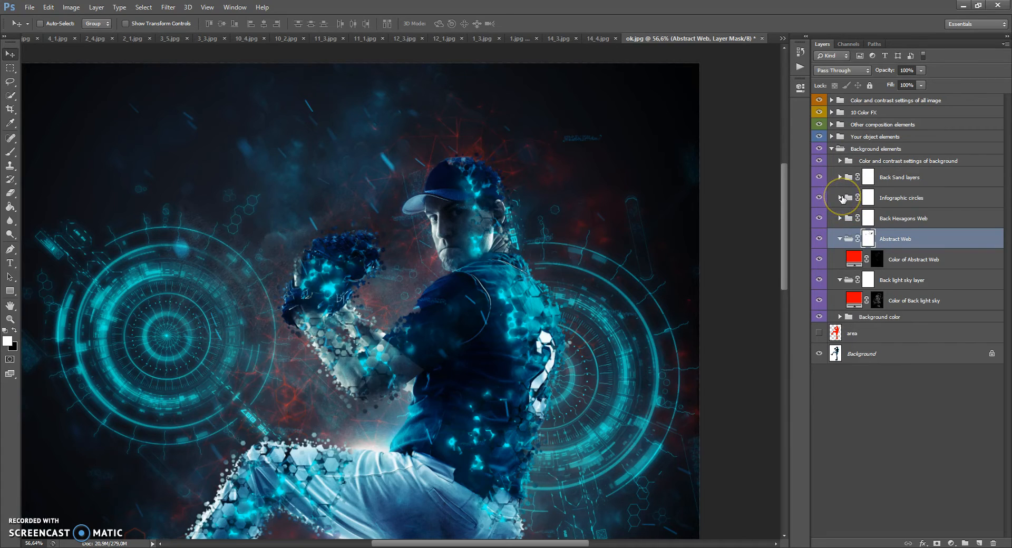
{"action": "left_click", "coordinate": [840, 198]}
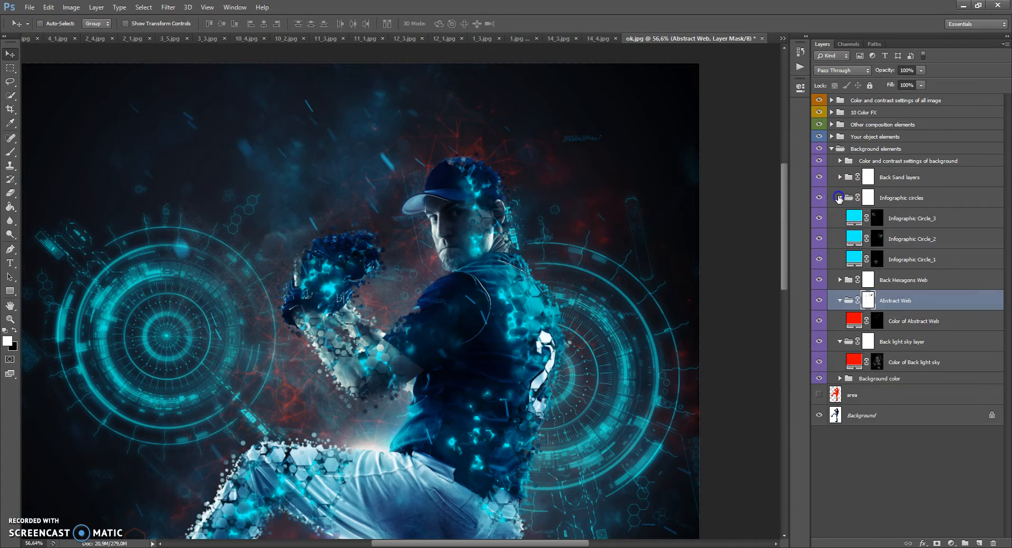
{"action": "left_click", "coordinate": [854, 258]}
{"action": "scroll", "coordinate": [493, 210], "scroll_direction": "up", "scroll_amount": 3}
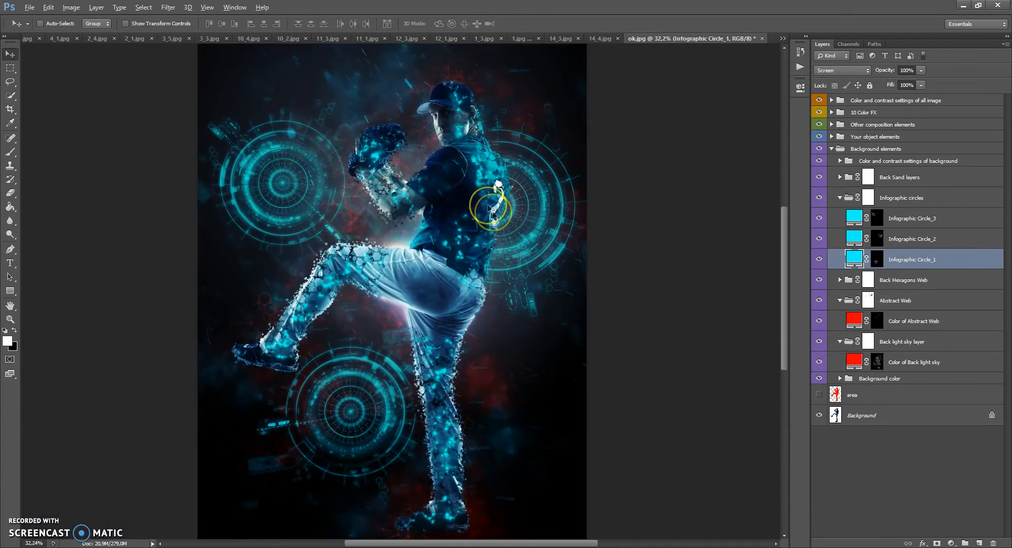
{"action": "left_click_drag", "start_coordinate": [264, 192], "coordinate": [331, 191]}
{"action": "left_click_drag", "start_coordinate": [386, 423], "coordinate": [429, 437]}
{"action": "scroll", "coordinate": [424, 395], "scroll_direction": "down", "scroll_amount": 1}
{"action": "left_click_drag", "start_coordinate": [455, 395], "coordinate": [298, 283]}
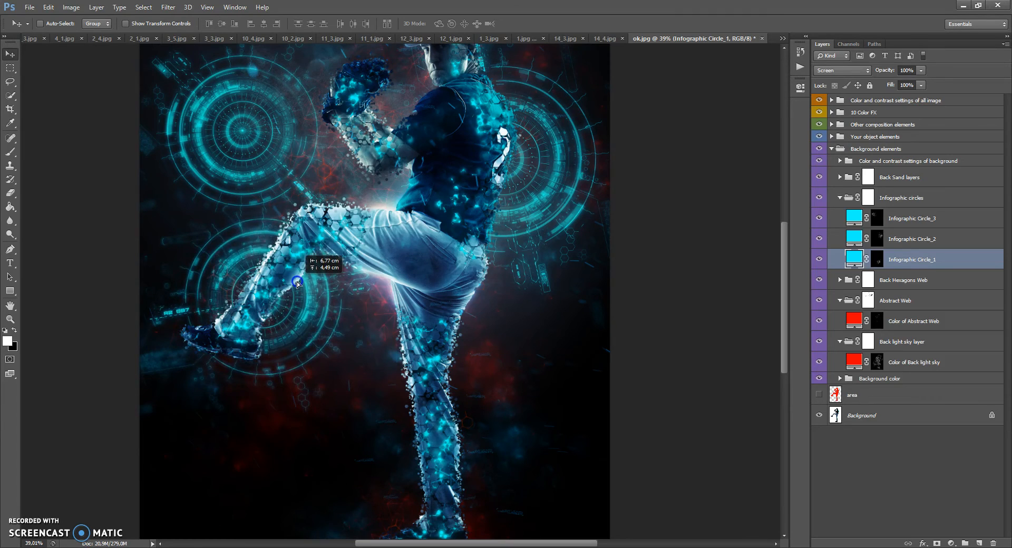
Step: Move Infographic Circle_2 slightly closer to the player's back, rotate it about -30° and apply the transformation
{"action": "left_click", "coordinate": [855, 240]}
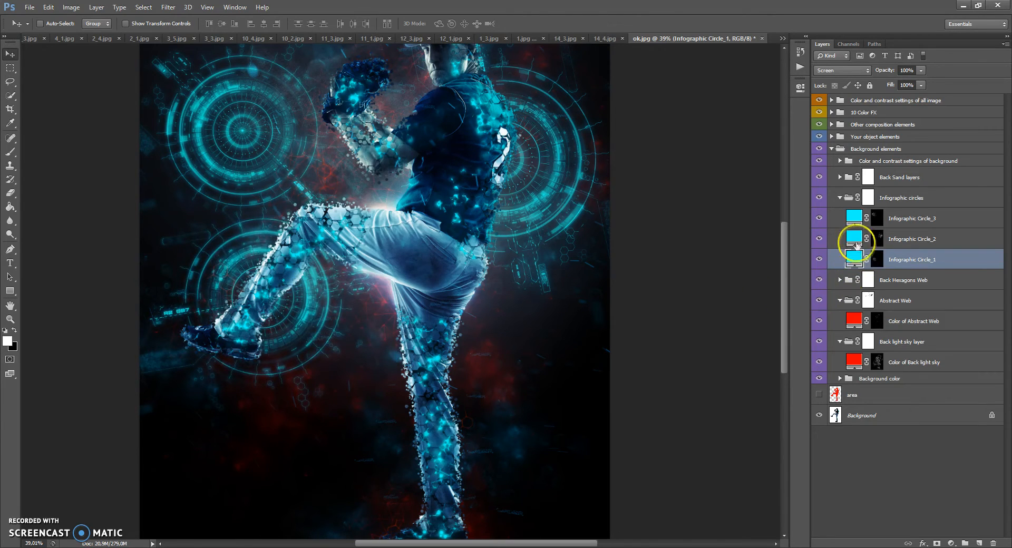
{"action": "scroll", "coordinate": [580, 263], "scroll_direction": "up", "scroll_amount": 2}
{"action": "mouse_move", "coordinate": [550, 256]}
{"action": "left_mouse_down"}
{"action": "mouse_move", "coordinate": [543, 239]}
{"action": "mouse_move", "coordinate": [550, 295]}
{"action": "mouse_move", "coordinate": [516, 283]}
{"action": "mouse_move", "coordinate": [534, 281]}
{"action": "mouse_move", "coordinate": [545, 261]}
{"action": "left_mouse_up"}
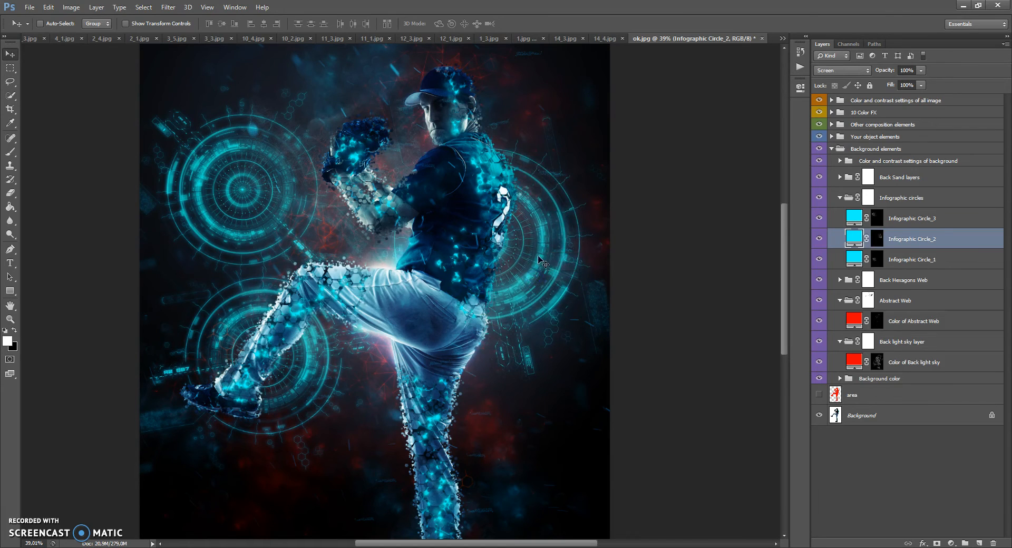
{"action": "key", "text": "ctrl+t"}
{"action": "left_click_drag", "start_coordinate": [591, 62], "coordinate": [501, 141]}
{"action": "left_click_drag", "start_coordinate": [523, 231], "coordinate": [514, 240]}
{"action": "left_click", "coordinate": [10, 54]}
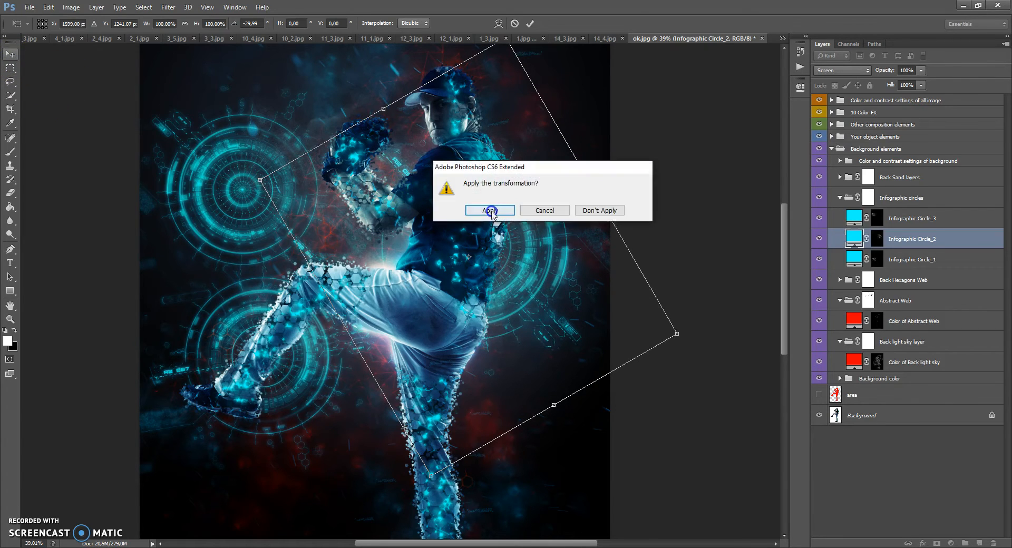
{"action": "left_click", "coordinate": [490, 210]}
Step: Move Infographic Circle_3 behind the player's glove, scale it down and apply the transformation
{"action": "left_click", "coordinate": [838, 217]}
{"action": "left_click_drag", "start_coordinate": [274, 220], "coordinate": [366, 172]}
{"action": "key", "text": "ctrl+t"}
{"action": "left_click_drag", "start_coordinate": [522, 301], "coordinate": [486, 270]}
{"action": "left_click", "coordinate": [12, 53]}
{"action": "left_click", "coordinate": [488, 211]}
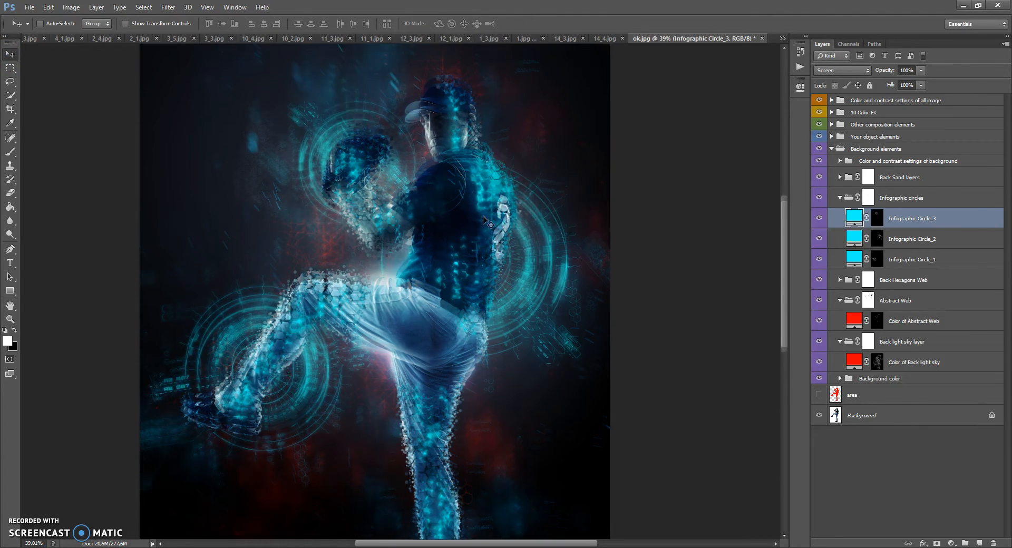
{"action": "scroll", "coordinate": [483, 219], "scroll_direction": "up", "scroll_amount": 2}
{"action": "scroll", "coordinate": [473, 226], "scroll_direction": "up", "scroll_amount": 1}
{"action": "scroll", "coordinate": [471, 226], "scroll_direction": "down", "scroll_amount": 1}
{"action": "scroll", "coordinate": [471, 226], "scroll_direction": "up", "scroll_amount": 1}
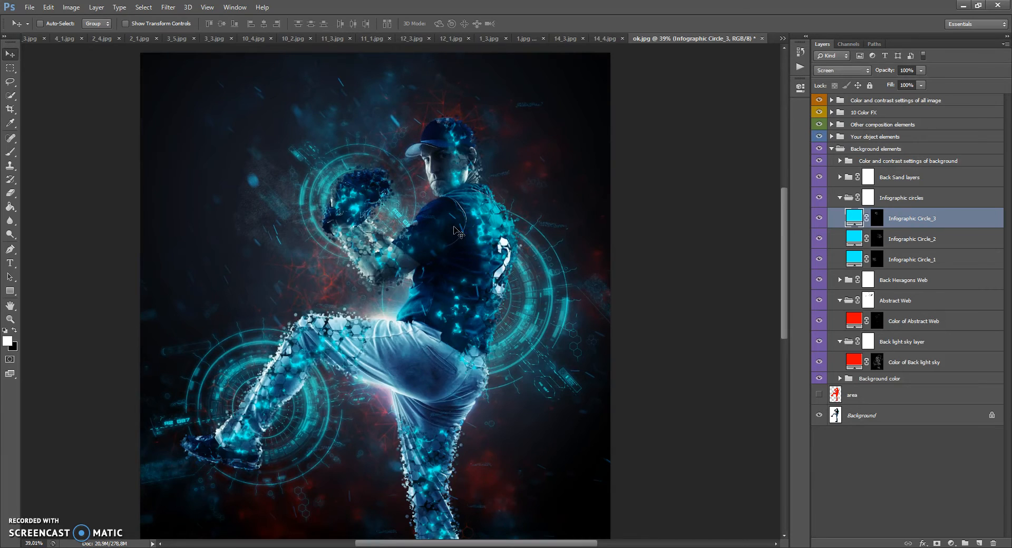
Step: Change the fill color of Infographic Circle_1 to red (ff0000)
{"action": "left_click", "coordinate": [852, 259]}
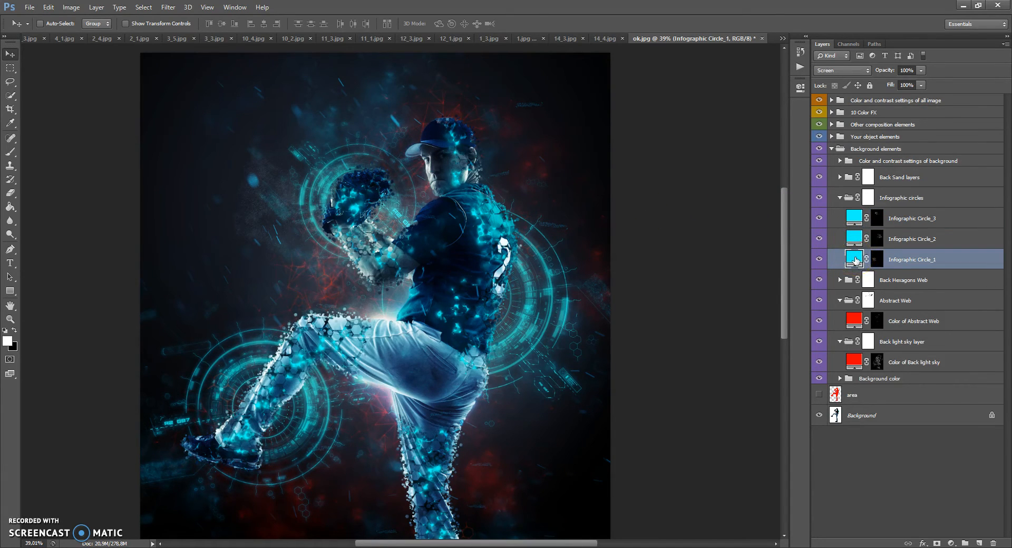
{"action": "double_click", "coordinate": [854, 258]}
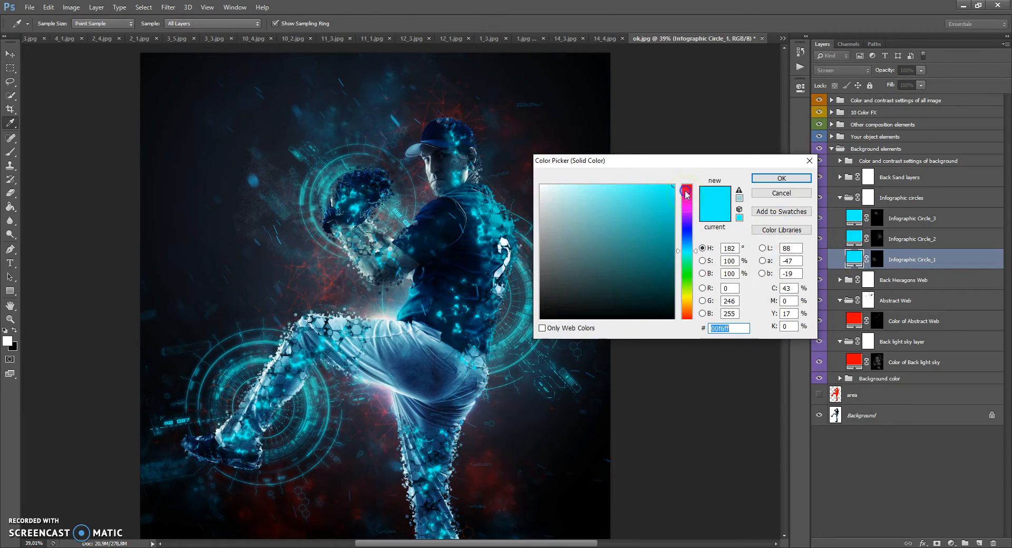
{"action": "left_click_drag", "start_coordinate": [687, 198], "coordinate": [687, 174]}
{"action": "left_click", "coordinate": [781, 178]}
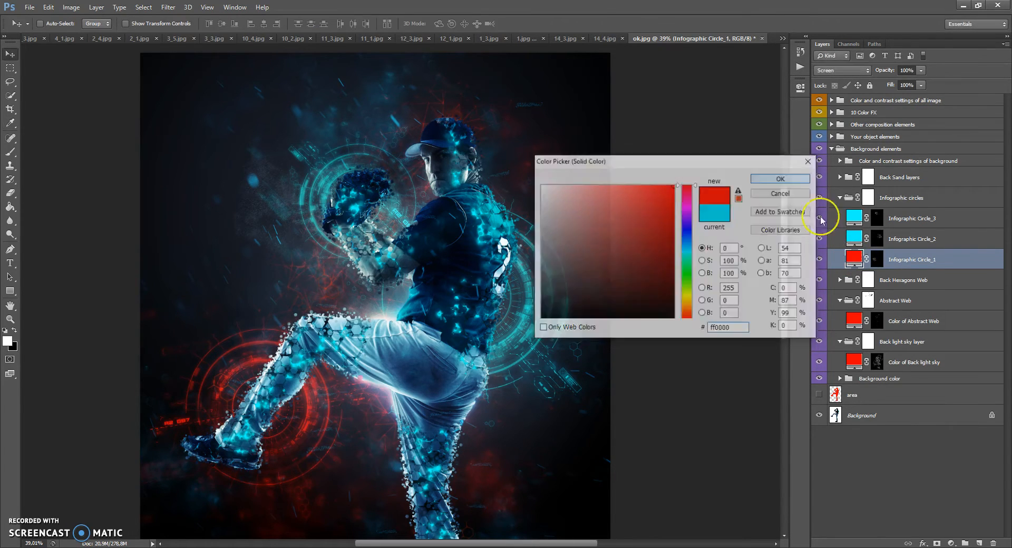
Step: Change the fill color of Infographic Circle_2 to red (ff0000)
{"action": "double_click", "coordinate": [854, 238]}
{"action": "left_click_drag", "start_coordinate": [689, 202], "coordinate": [689, 175]}
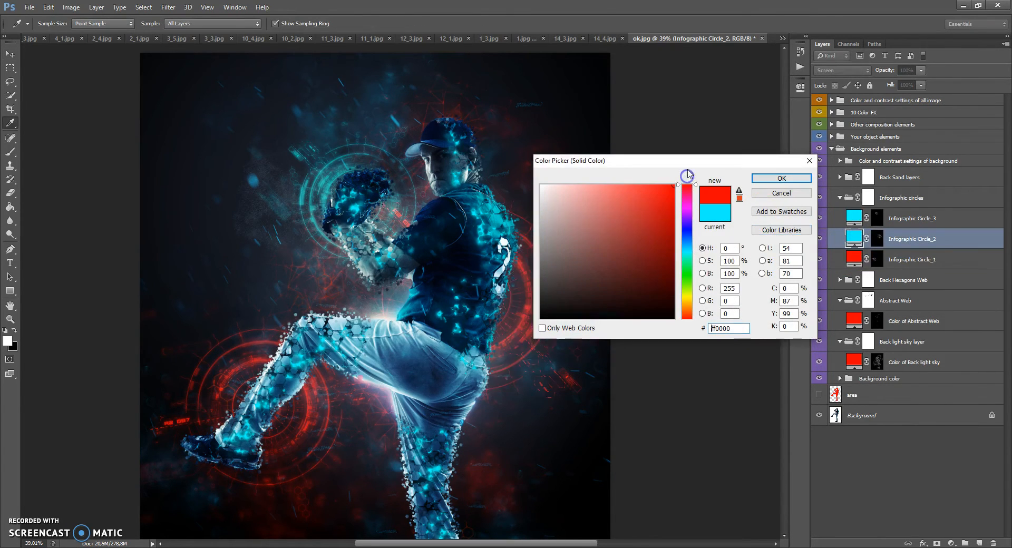
{"action": "left_click", "coordinate": [767, 179]}
Step: Change the fill color of Infographic Circle_3 to red and collapse the Infographic circles group
{"action": "double_click", "coordinate": [855, 217]}
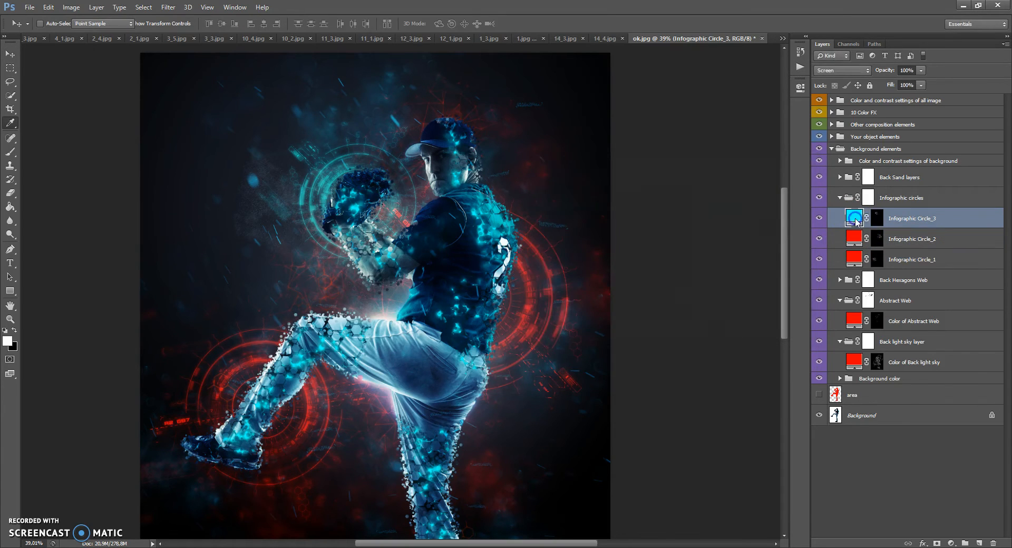
{"action": "left_click_drag", "start_coordinate": [687, 202], "coordinate": [689, 170]}
{"action": "left_click", "coordinate": [782, 178]}
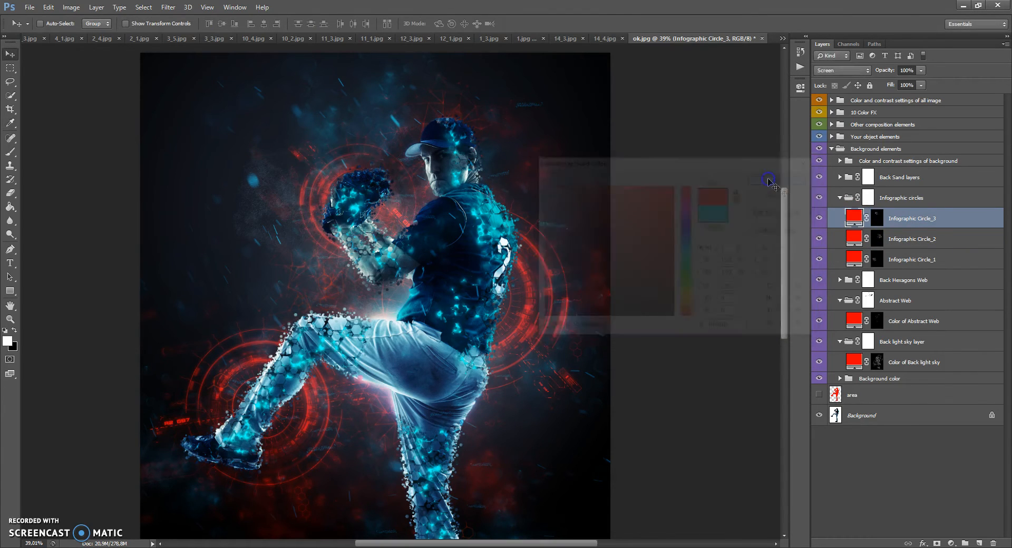
{"action": "left_click", "coordinate": [840, 198]}
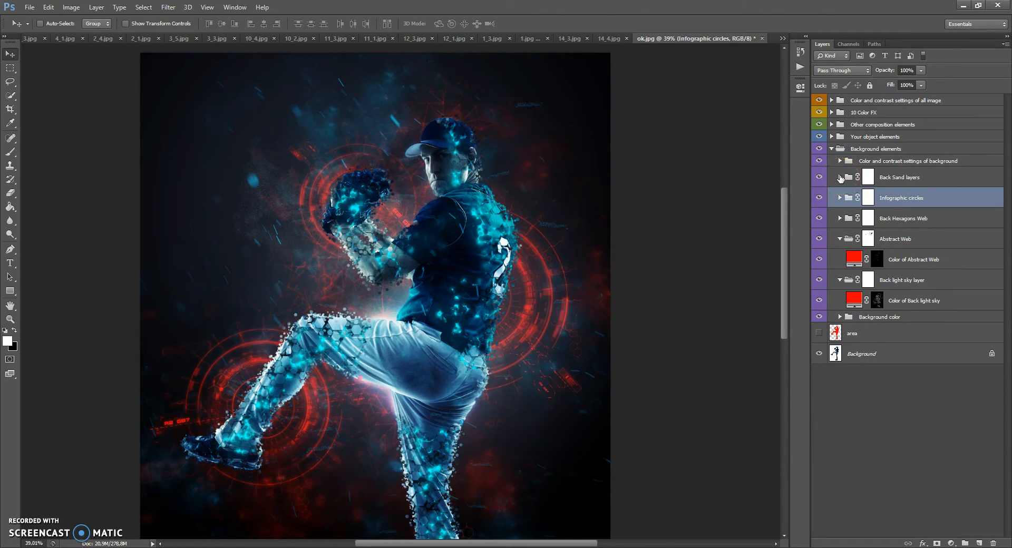
Step: Expand the Back Sand layers group, shift Sand 1 slightly sideways and move Sand 3 to the dark area beside the player's glove
{"action": "left_click", "coordinate": [840, 177]}
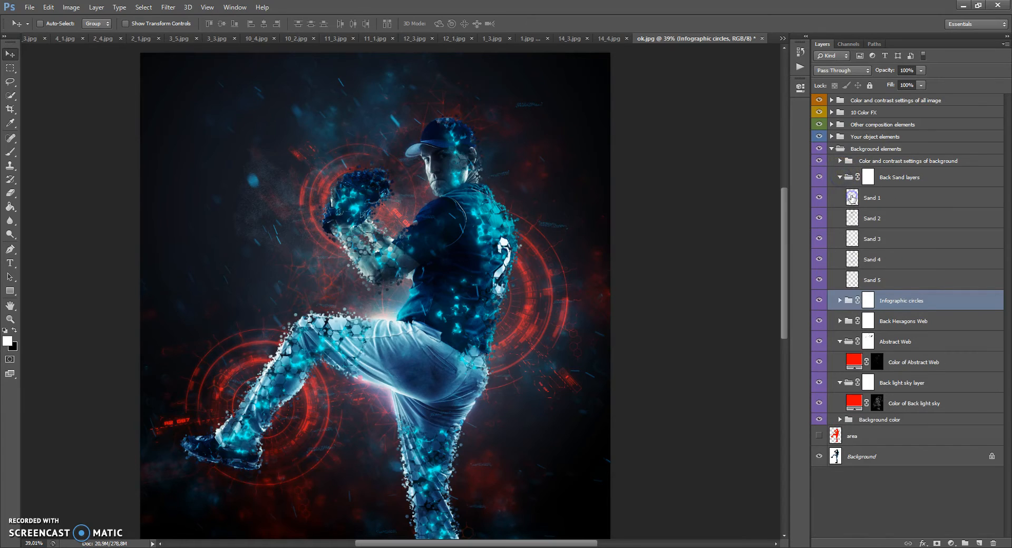
{"action": "left_click", "coordinate": [852, 197]}
{"action": "left_click_drag", "start_coordinate": [432, 265], "coordinate": [467, 266]}
{"action": "left_click", "coordinate": [857, 220]}
{"action": "left_click", "coordinate": [854, 239]}
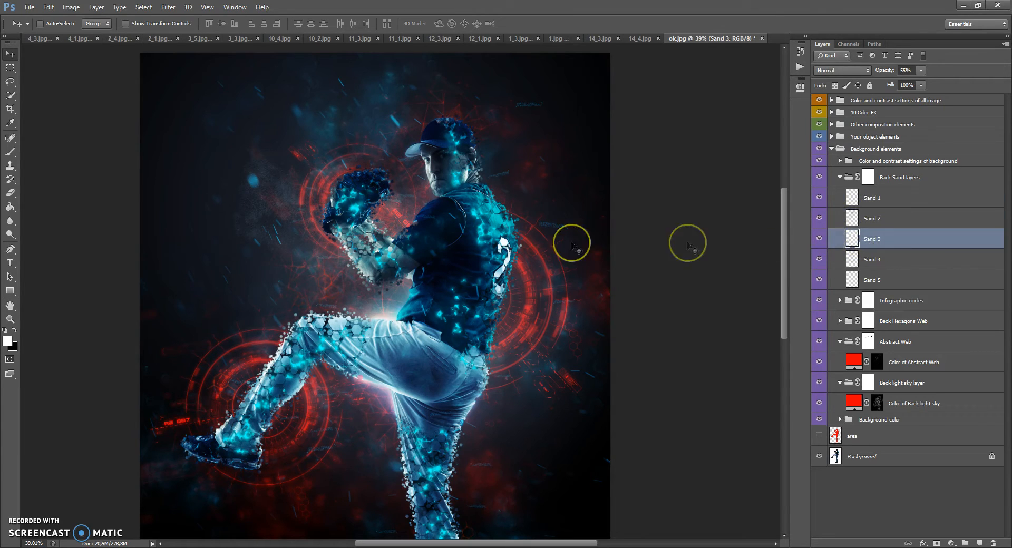
{"action": "left_click_drag", "start_coordinate": [575, 247], "coordinate": [376, 290]}
Step: Set Sand 3's opacity to 56%, move its particles closer to the player's glove and collapse the Back Sand layers group
{"action": "left_click", "coordinate": [921, 71]}
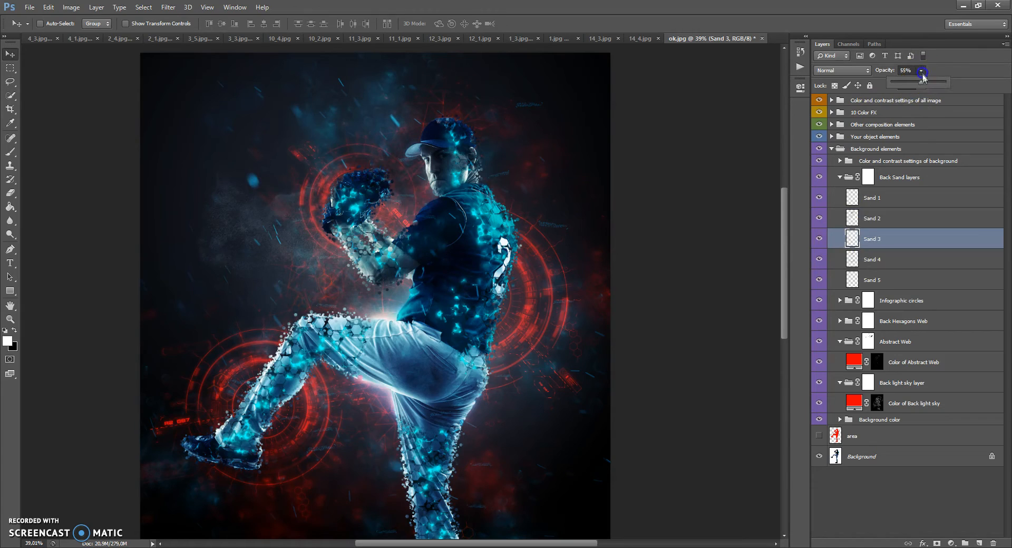
{"action": "mouse_move", "coordinate": [927, 84]}
{"action": "left_mouse_down"}
{"action": "mouse_move", "coordinate": [953, 83]}
{"action": "mouse_move", "coordinate": [929, 82]}
{"action": "left_mouse_up"}
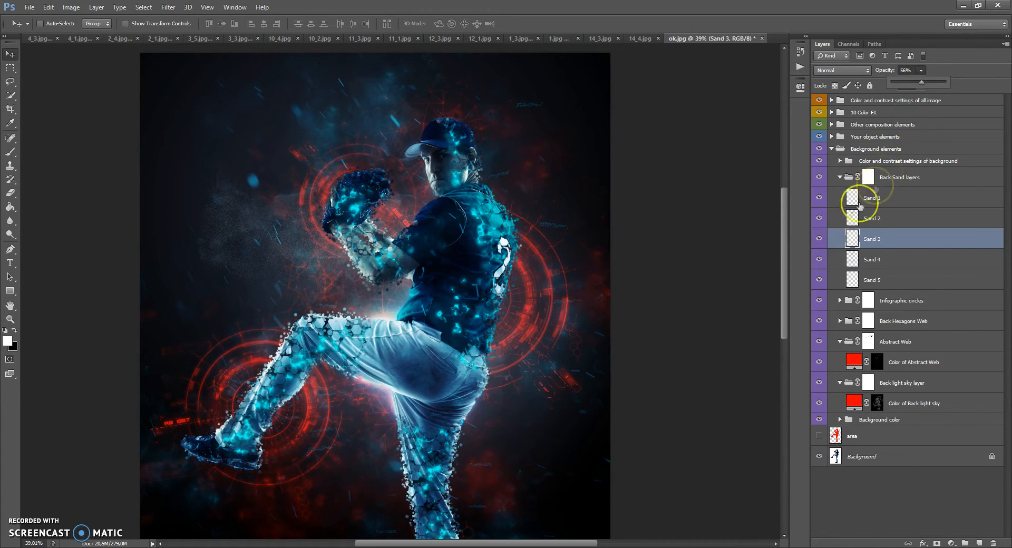
{"action": "left_click", "coordinate": [852, 237]}
{"action": "left_click_drag", "start_coordinate": [290, 202], "coordinate": [353, 223]}
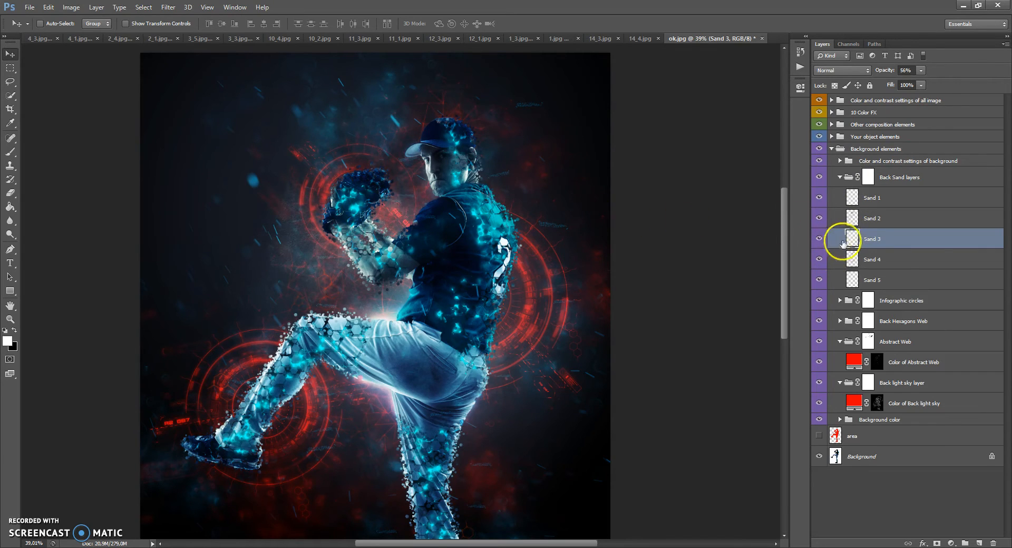
{"action": "left_click", "coordinate": [840, 177]}
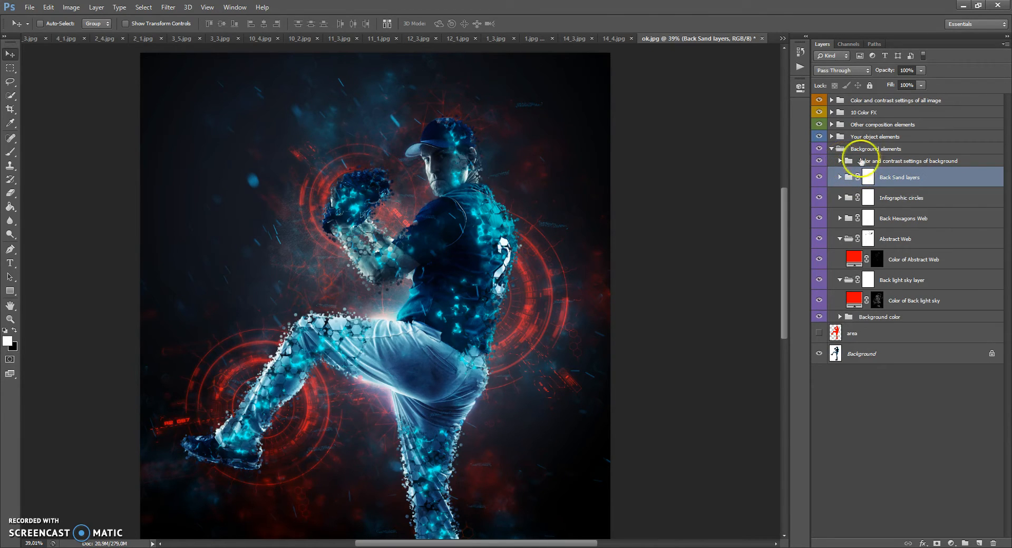
Step: Try a blue tone (00baff) on the Add color tone to background layer, return it to red and hide the layer
{"action": "left_click", "coordinate": [863, 161]}
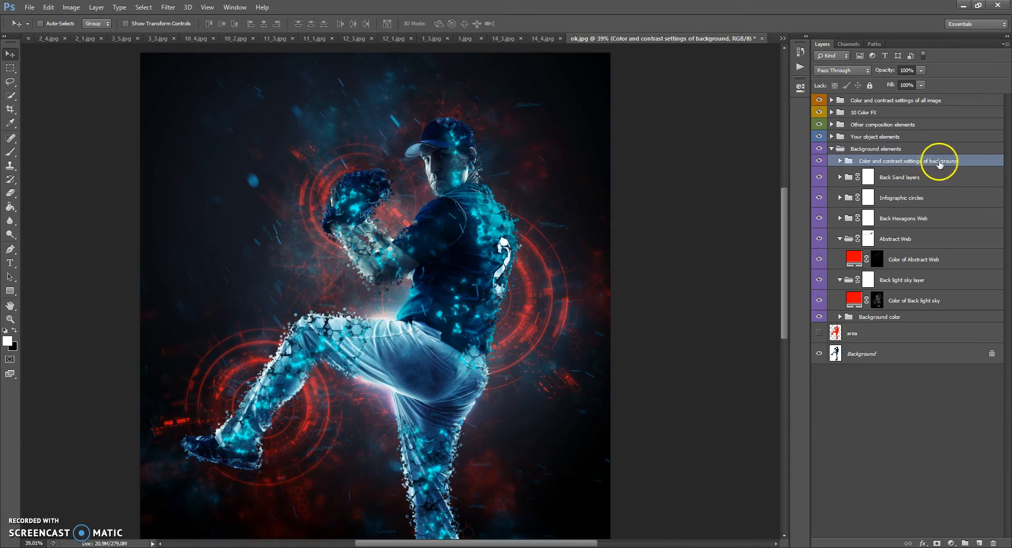
{"action": "left_click", "coordinate": [840, 161]}
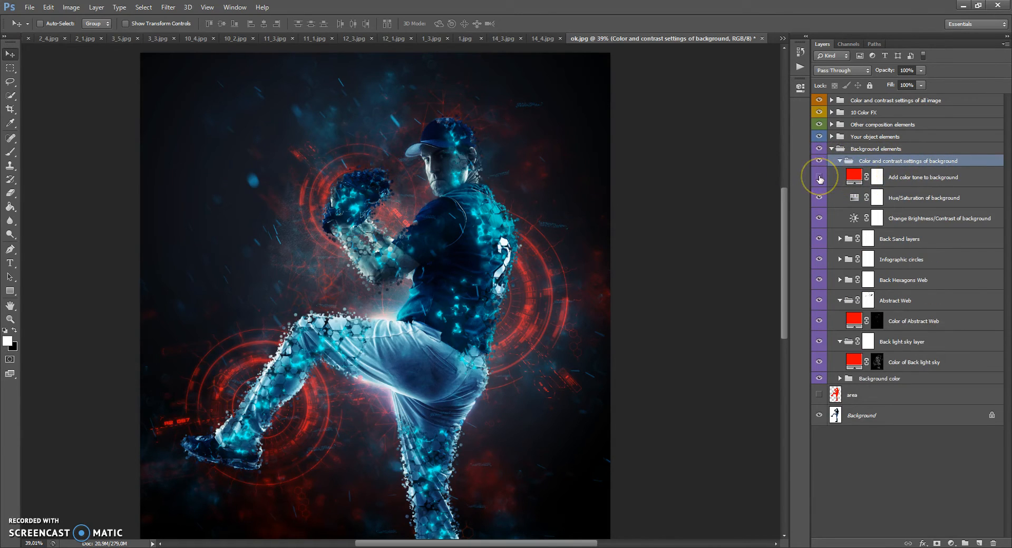
{"action": "double_click", "coordinate": [853, 177]}
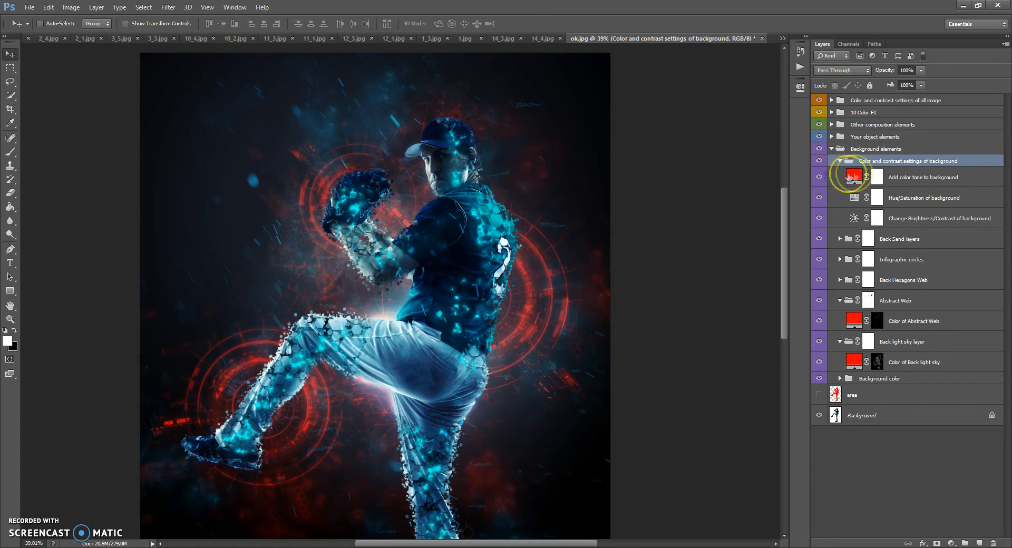
{"action": "left_click_drag", "start_coordinate": [692, 196], "coordinate": [689, 234]}
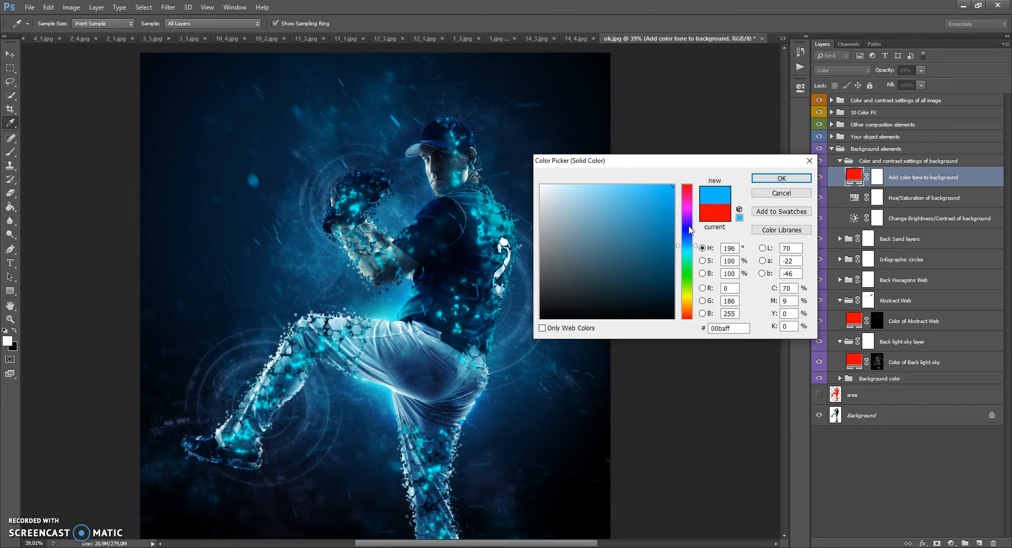
{"action": "left_click_drag", "start_coordinate": [688, 224], "coordinate": [691, 183]}
{"action": "left_click", "coordinate": [765, 183]}
{"action": "left_click", "coordinate": [819, 176]}
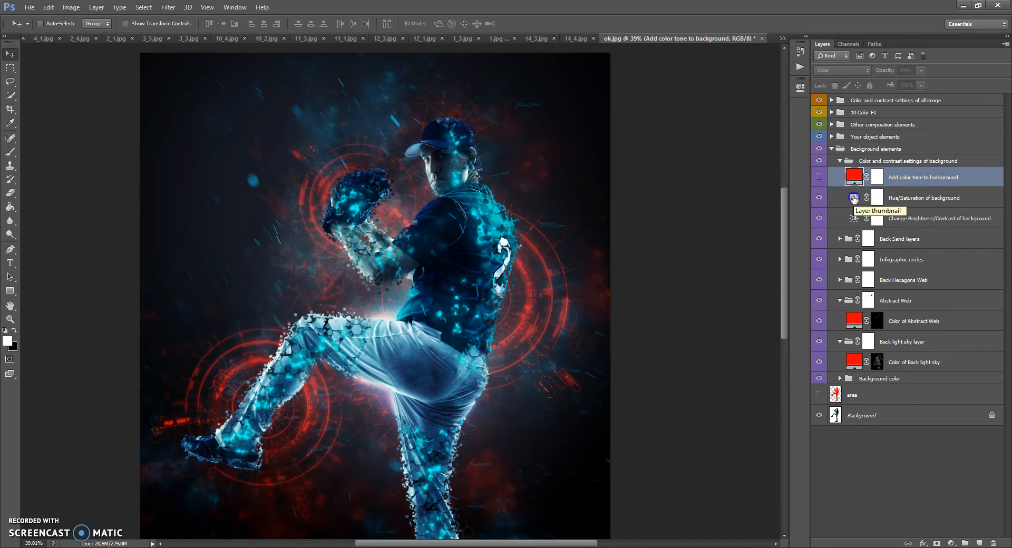
Step: Set the hue of the Hue/Saturation of background adjustment to +1 and close its properties
{"action": "double_click", "coordinate": [854, 198]}
{"action": "mouse_move", "coordinate": [710, 151]}
{"action": "left_mouse_down"}
{"action": "mouse_move", "coordinate": [771, 154]}
{"action": "mouse_move", "coordinate": [649, 158]}
{"action": "mouse_move", "coordinate": [744, 160]}
{"action": "mouse_move", "coordinate": [717, 162]}
{"action": "left_mouse_up"}
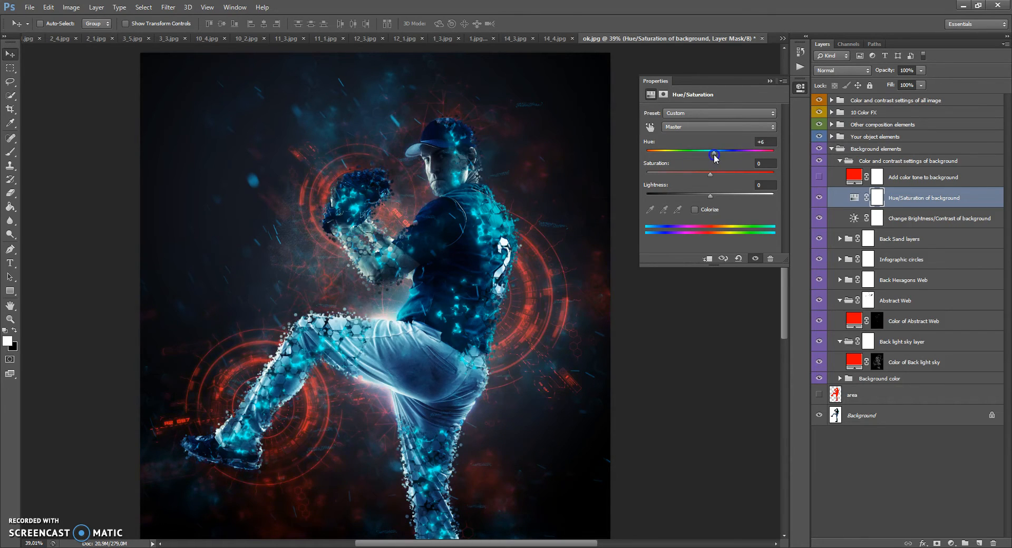
{"action": "left_click_drag", "start_coordinate": [732, 161], "coordinate": [717, 161]}
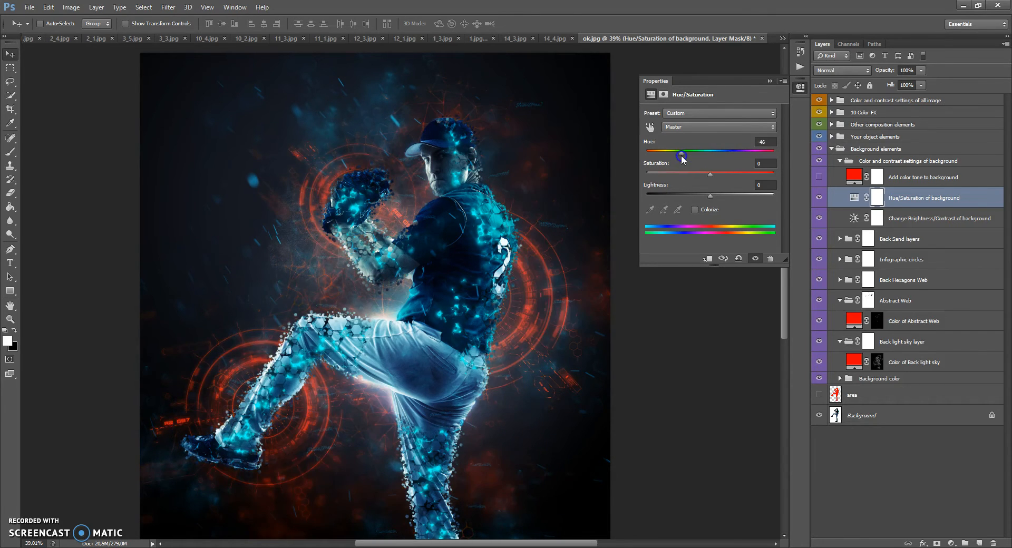
{"action": "left_click", "coordinate": [770, 81]}
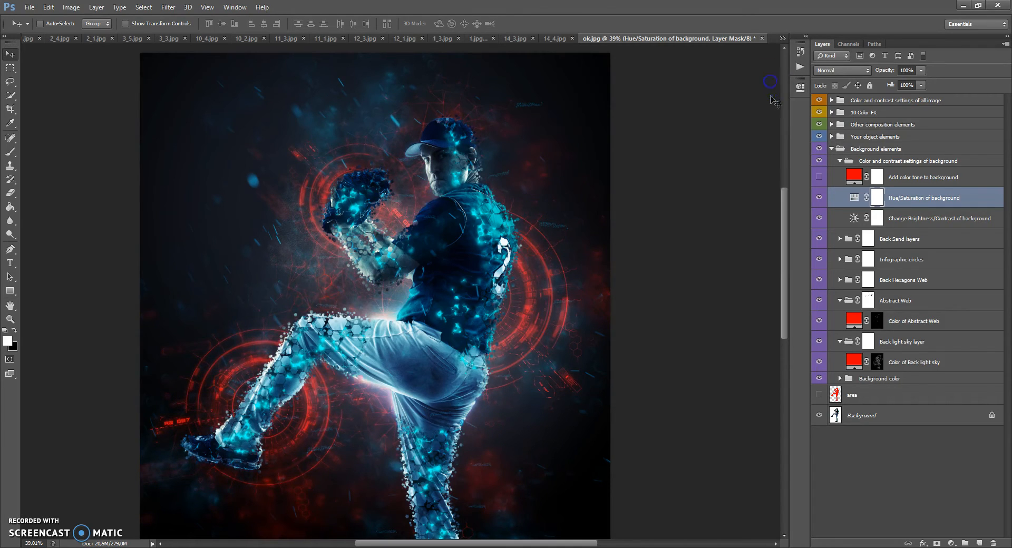
Step: Try other brightness and contrast values on the Change Brightness/Contrast of background adjustment and reset both to 0
{"action": "double_click", "coordinate": [854, 218]}
{"action": "mouse_move", "coordinate": [711, 140]}
{"action": "left_mouse_down"}
{"action": "mouse_move", "coordinate": [653, 141]}
{"action": "mouse_move", "coordinate": [755, 144]}
{"action": "mouse_move", "coordinate": [710, 143]}
{"action": "left_mouse_up"}
{"action": "left_click_drag", "start_coordinate": [758, 165], "coordinate": [743, 167]}
{"action": "left_click_drag", "start_coordinate": [652, 164], "coordinate": [712, 165]}
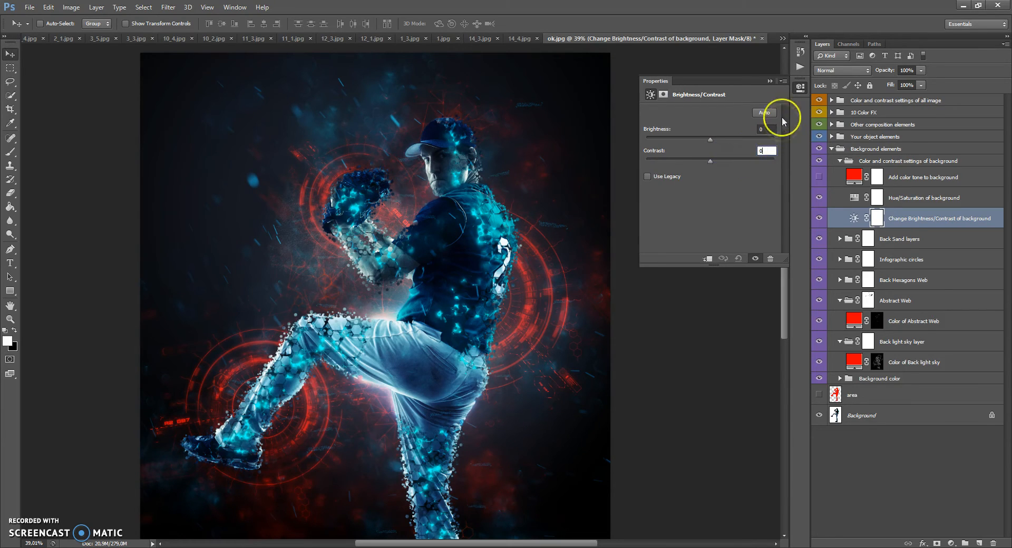
{"action": "left_click", "coordinate": [770, 81]}
Step: Collapse the background settings and Background elements groups, and expand the Your object elements group
{"action": "left_click", "coordinate": [840, 160]}
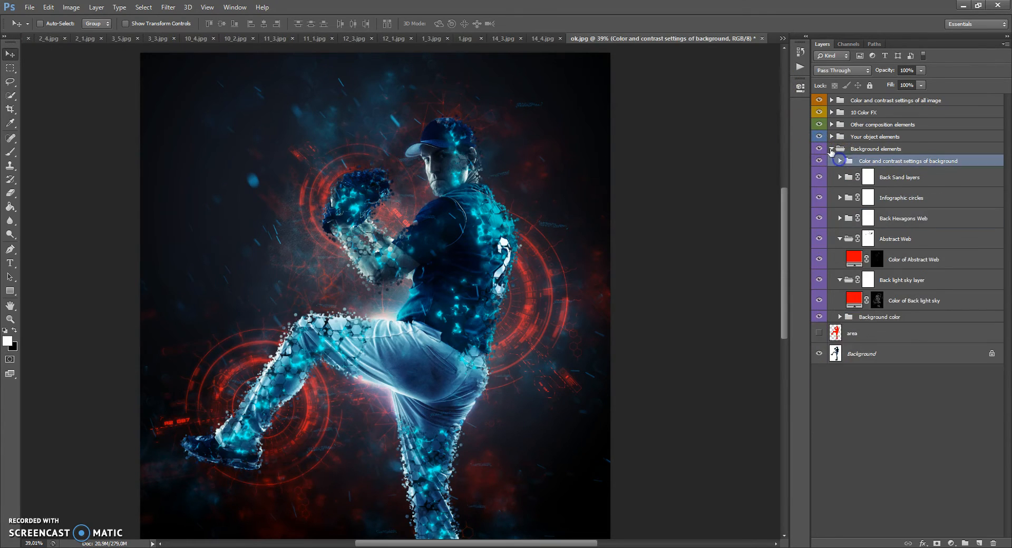
{"action": "left_click", "coordinate": [831, 149]}
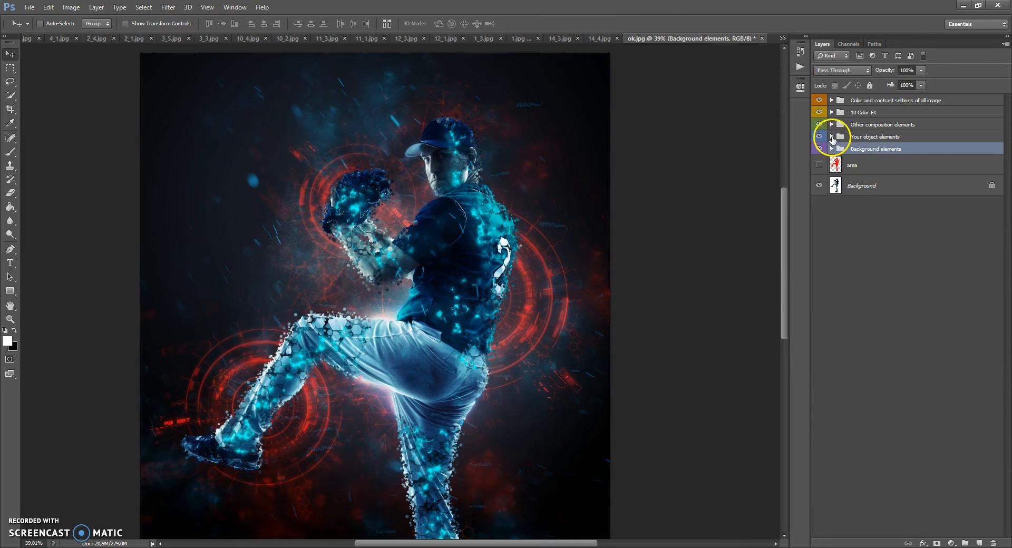
{"action": "left_click", "coordinate": [831, 137]}
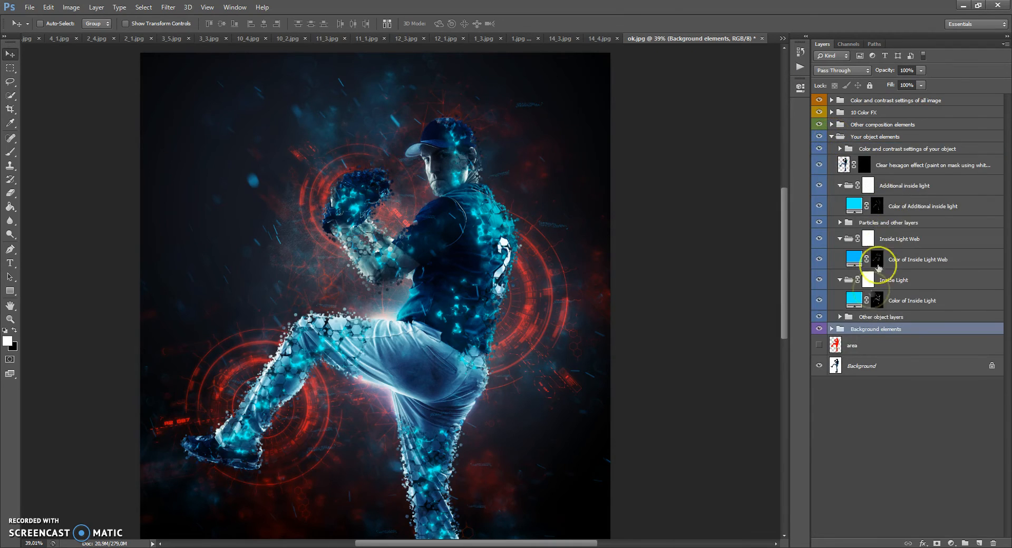
Step: Toggle the visibility of Hexagon Particles and Back Object Shadow in Other object layers to compare their effect, and collapse the group
{"action": "left_click", "coordinate": [859, 318]}
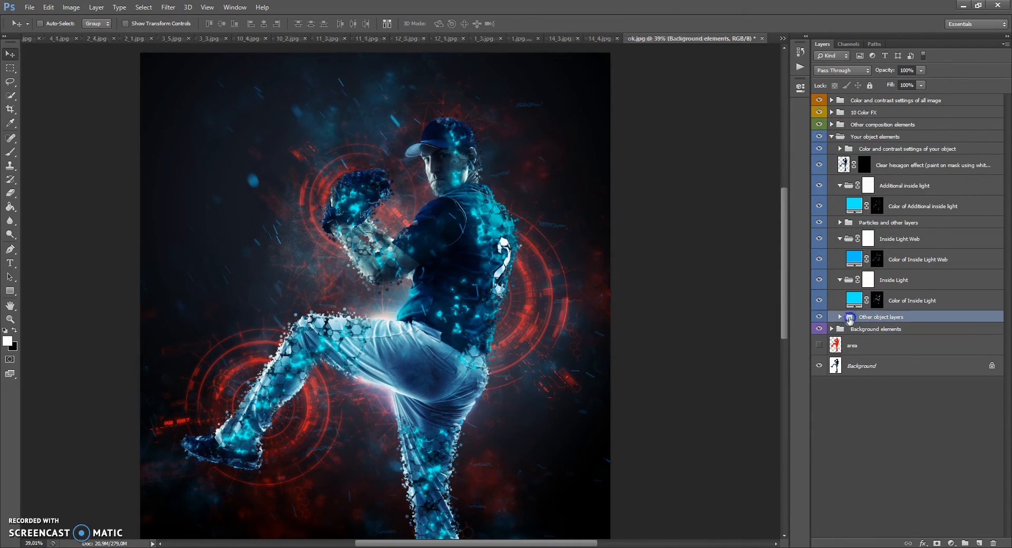
{"action": "left_click", "coordinate": [840, 316]}
{"action": "left_click", "coordinate": [820, 333]}
{"action": "left_click", "coordinate": [819, 333]}
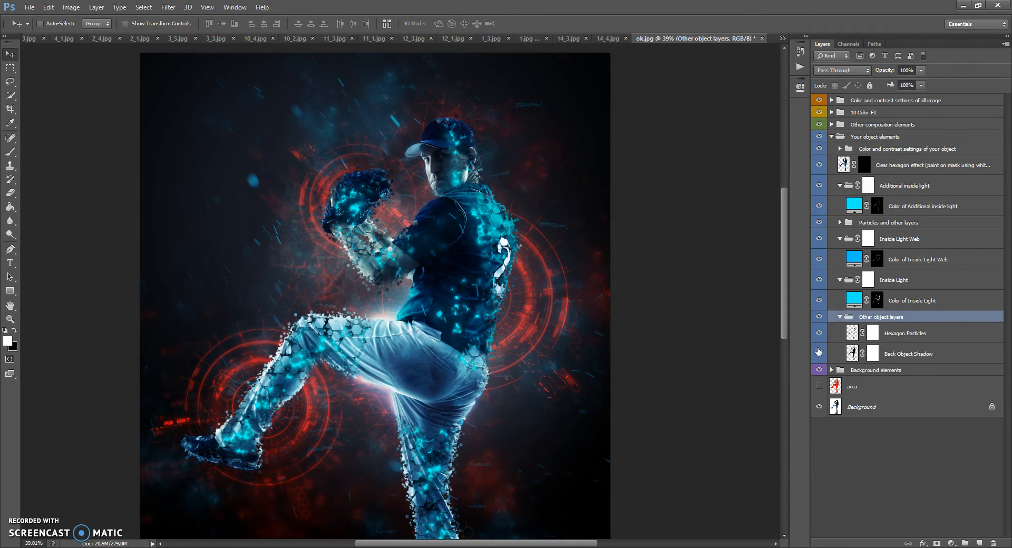
{"action": "left_click", "coordinate": [819, 354]}
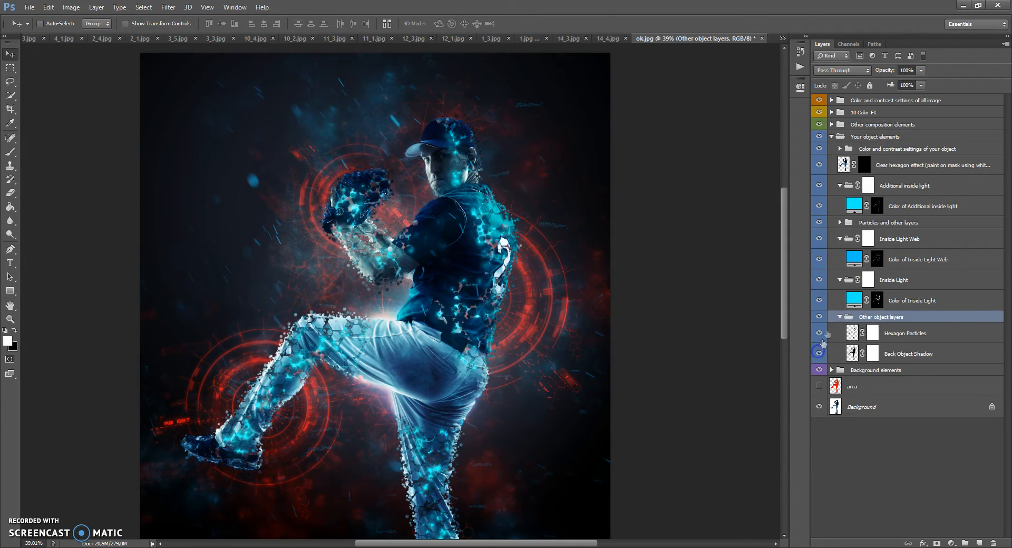
{"action": "left_click", "coordinate": [840, 317]}
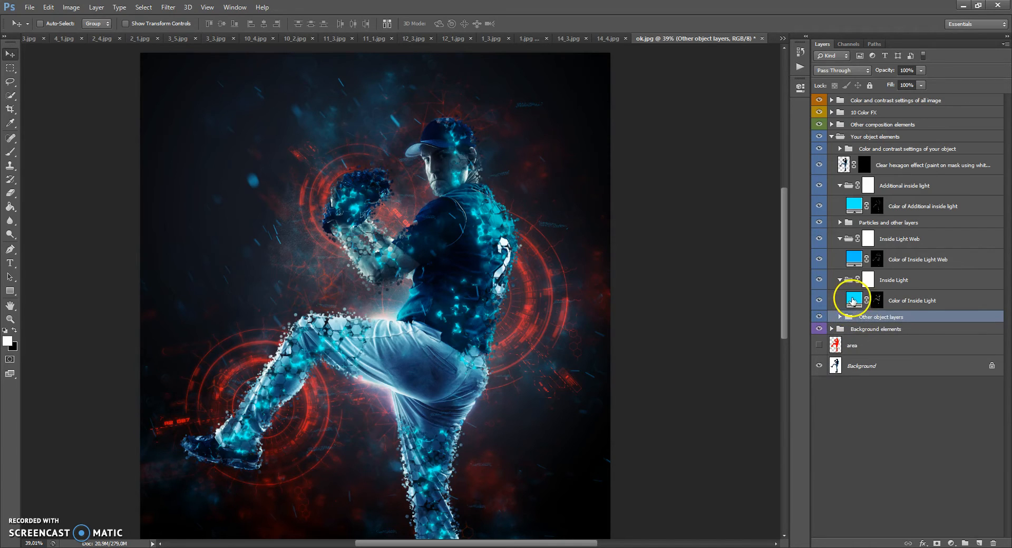
Step: Change the Color of Inside Light fill layer to a bright orange with the Color Picker
{"action": "left_click", "coordinate": [927, 305]}
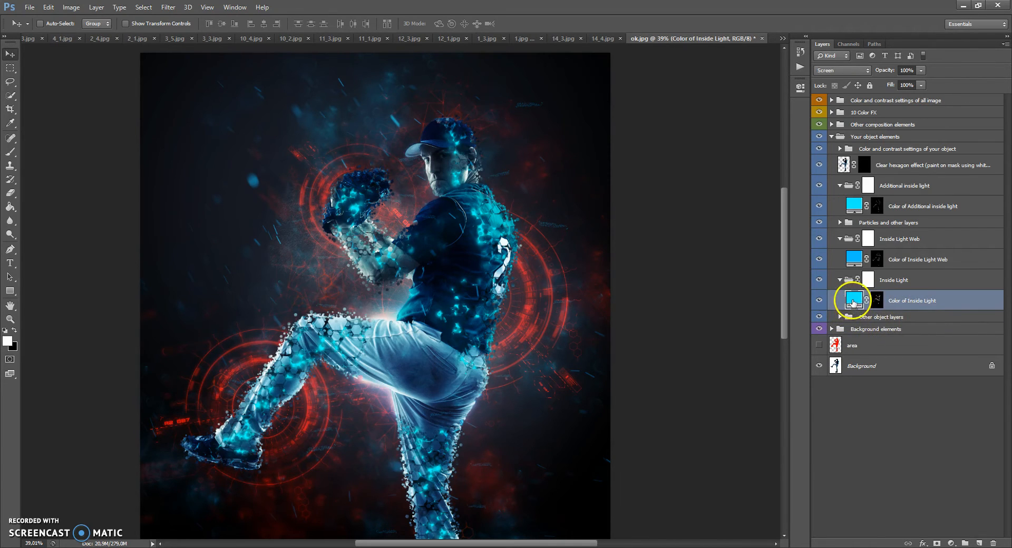
{"action": "scroll", "coordinate": [469, 184], "scroll_direction": "up", "scroll_amount": 3}
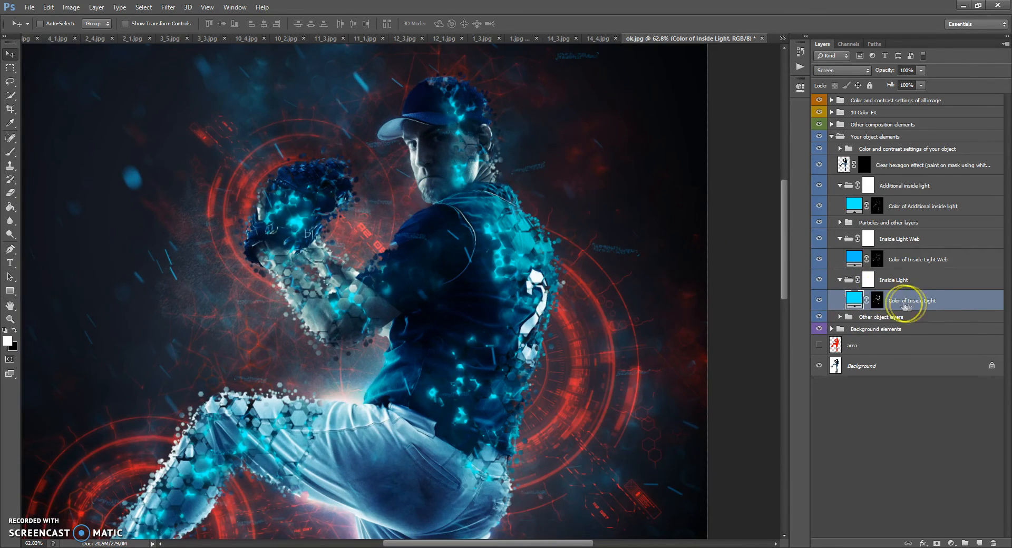
{"action": "left_click", "coordinate": [854, 299]}
{"action": "left_click", "coordinate": [687, 312]}
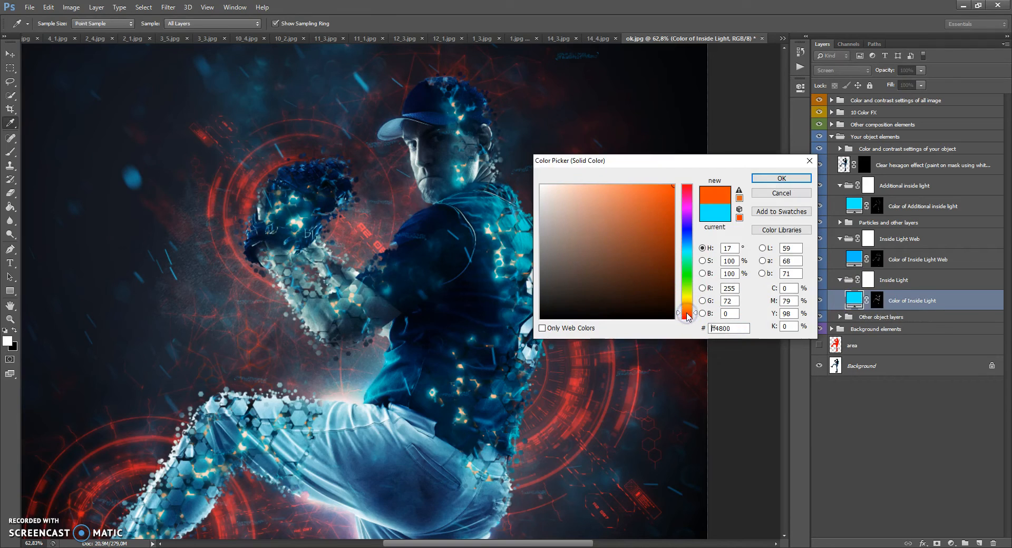
{"action": "left_click_drag", "start_coordinate": [688, 314], "coordinate": [689, 312]}
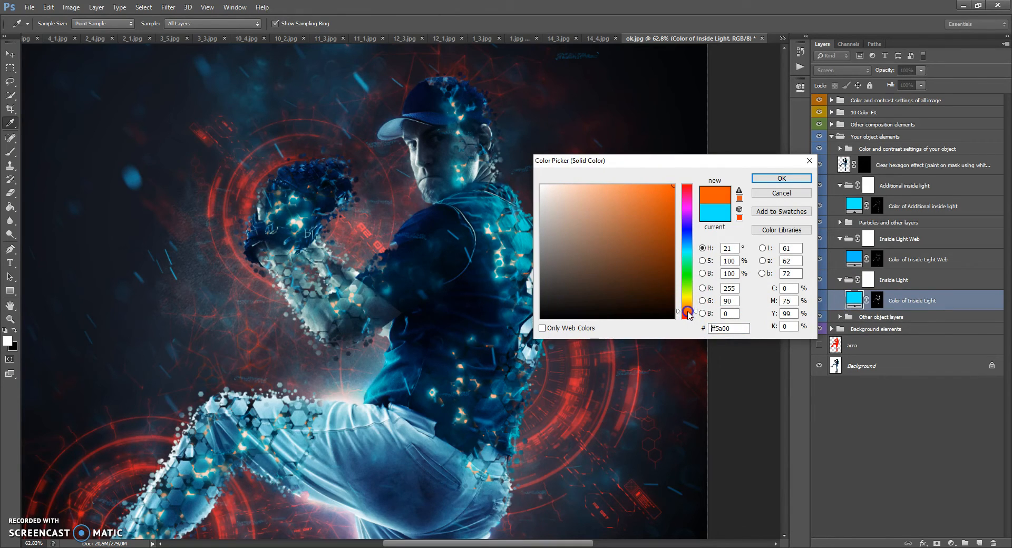
{"action": "left_click", "coordinate": [769, 183]}
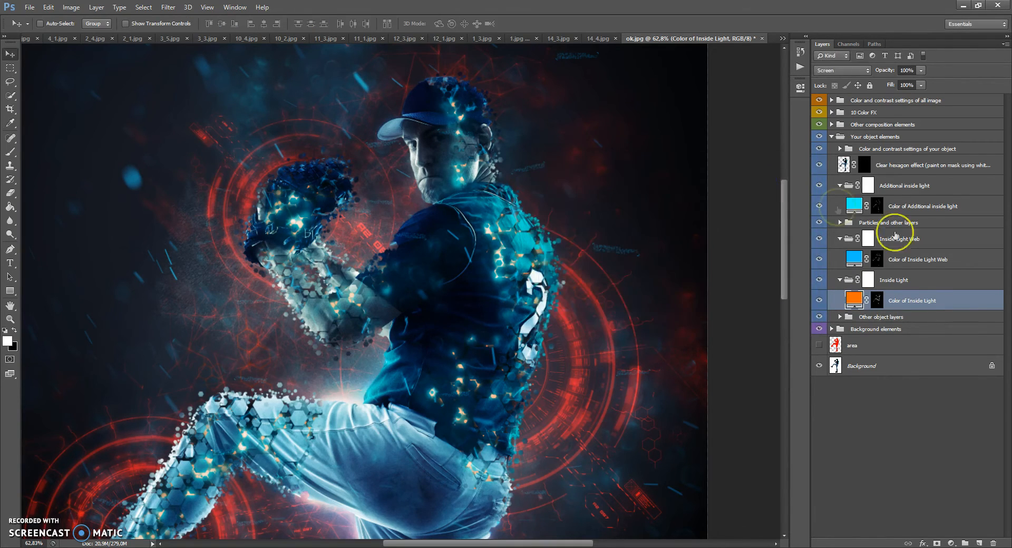
Step: Select Color of Inside Light Web and toggle its visibility to compare the player with and without it
{"action": "left_click", "coordinate": [906, 261]}
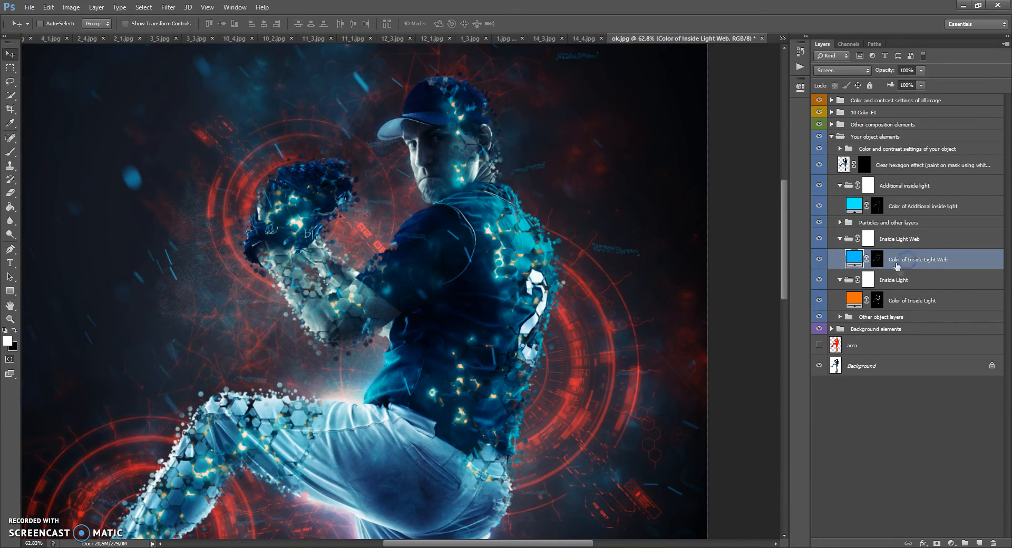
{"action": "left_click", "coordinate": [819, 260]}
{"action": "left_click", "coordinate": [819, 260]}
{"action": "left_click", "coordinate": [819, 259]}
{"action": "left_click", "coordinate": [819, 259]}
Step: Change the Color of Inside Light Web fill layer to red, ff0000
{"action": "left_click", "coordinate": [854, 258]}
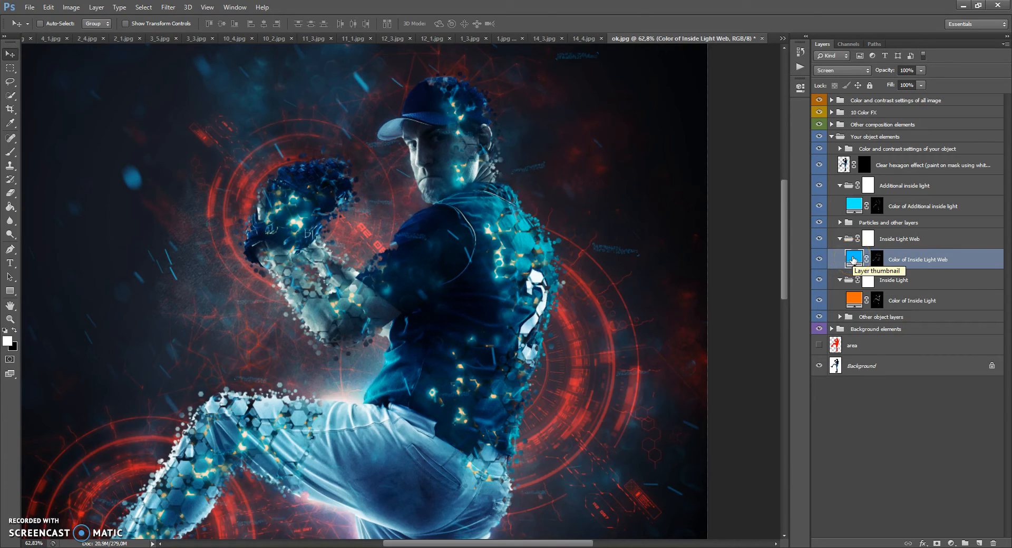
{"action": "double_click", "coordinate": [853, 258]}
{"action": "left_click_drag", "start_coordinate": [687, 192], "coordinate": [685, 171]}
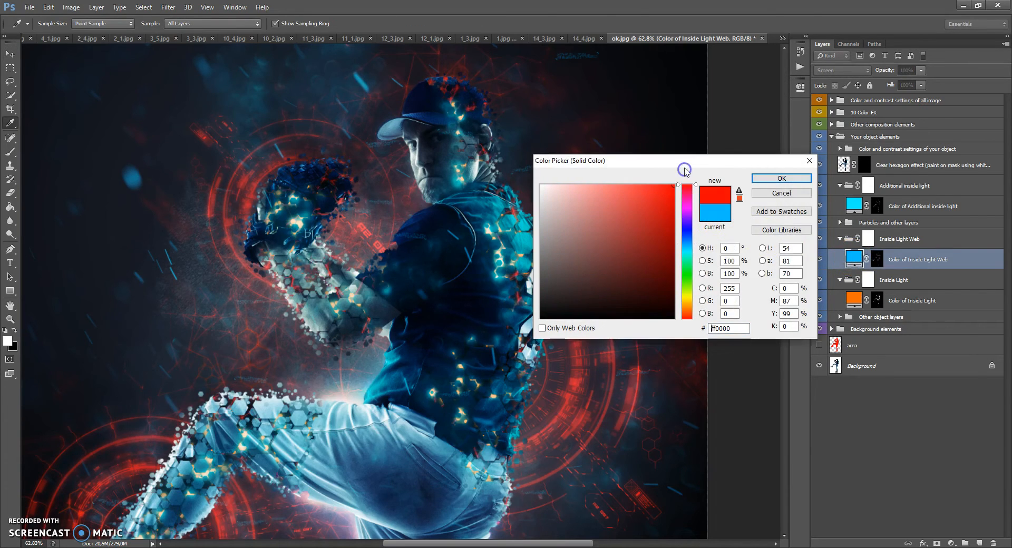
{"action": "left_click", "coordinate": [782, 178]}
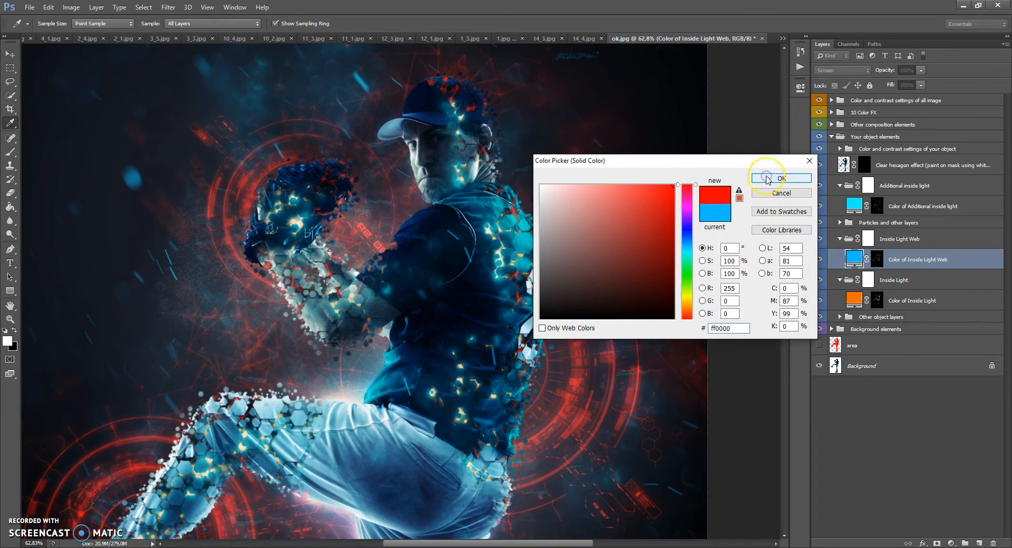
{"action": "left_click_drag", "start_coordinate": [852, 241], "coordinate": [847, 227]}
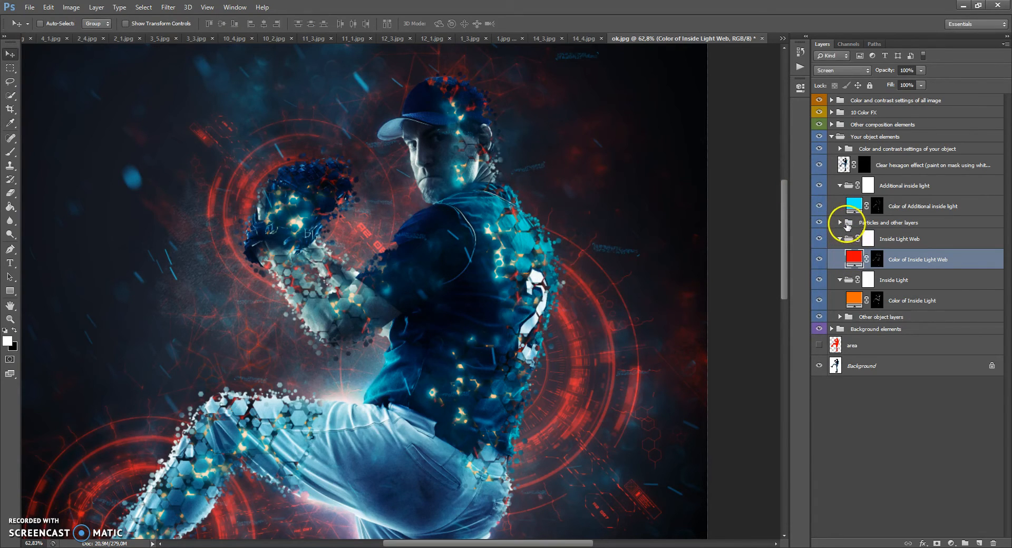
Step: Change the Color of Additional inside light fill layer to red, ff0000
{"action": "left_click", "coordinate": [855, 205]}
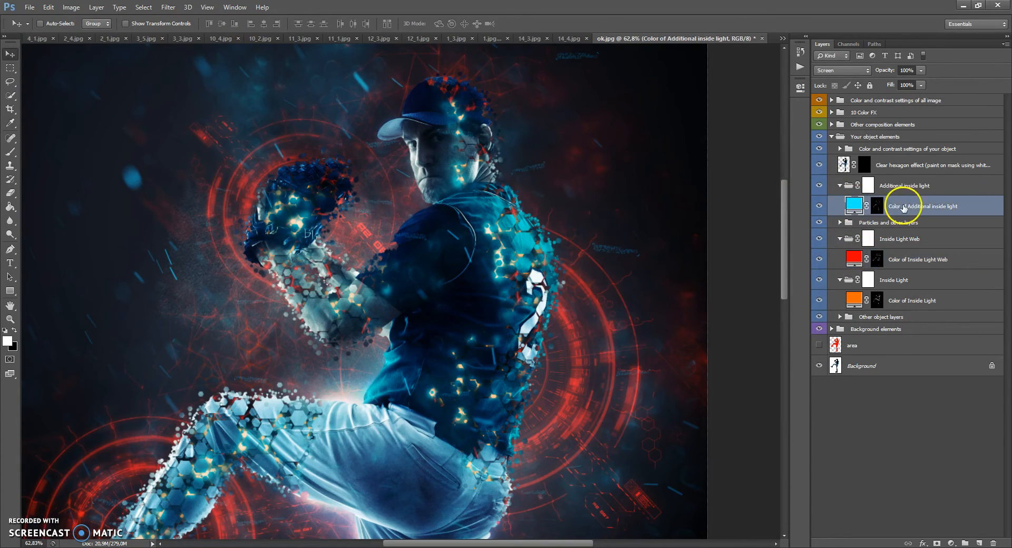
{"action": "double_click", "coordinate": [855, 206]}
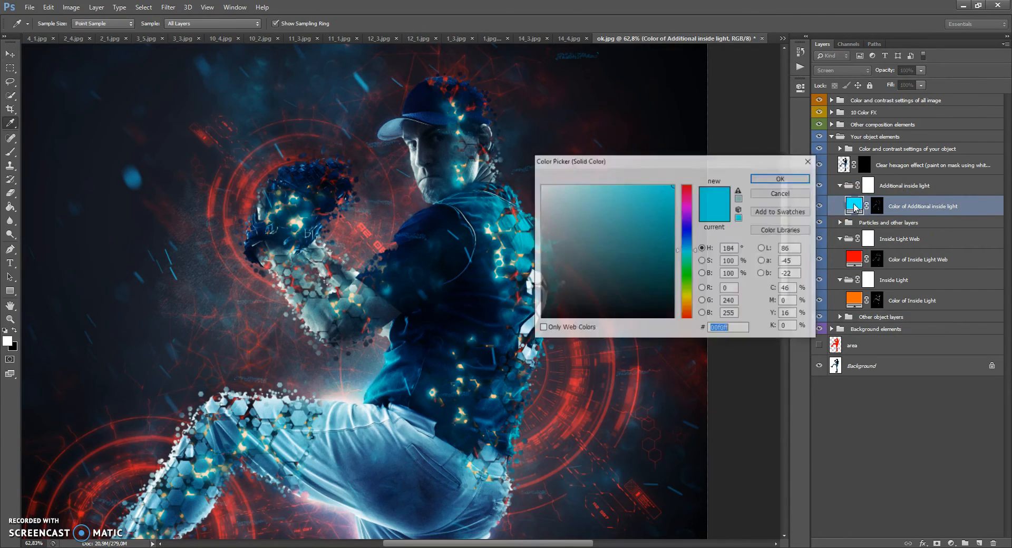
{"action": "left_click_drag", "start_coordinate": [689, 198], "coordinate": [687, 169]}
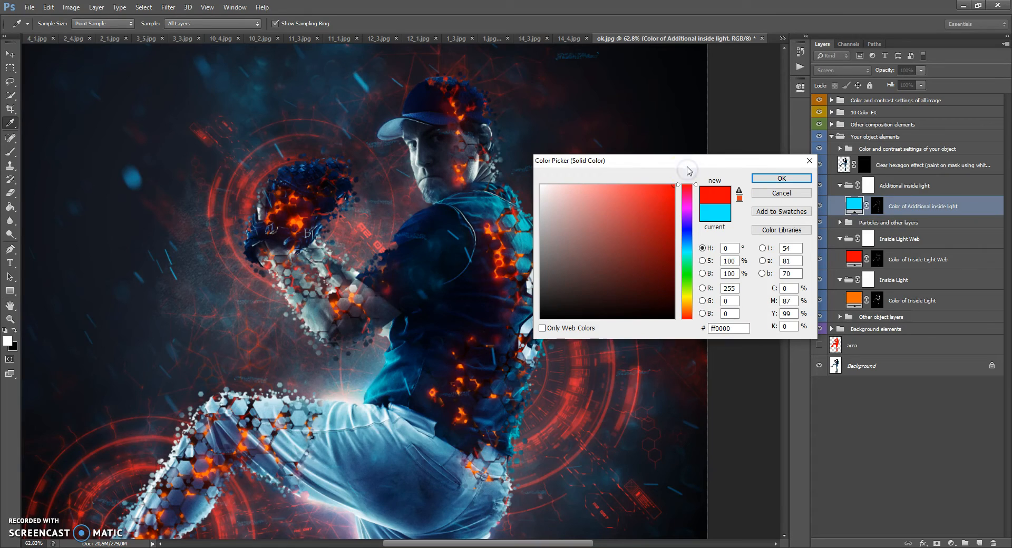
{"action": "left_click", "coordinate": [770, 179]}
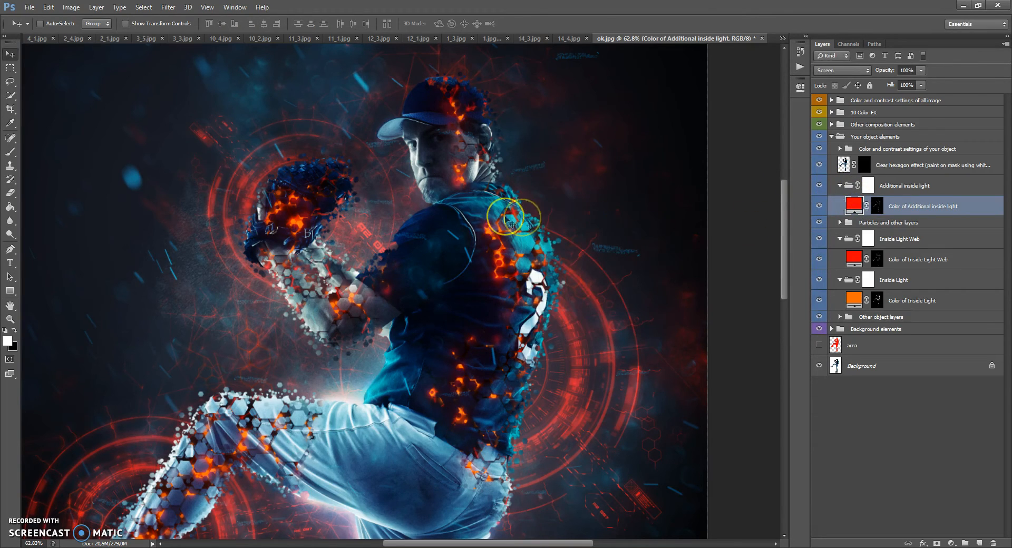
Step: Duplicate the Color of Additional inside light layer, keeping the default copy name
{"action": "scroll", "coordinate": [506, 217], "scroll_direction": "up", "scroll_amount": 1}
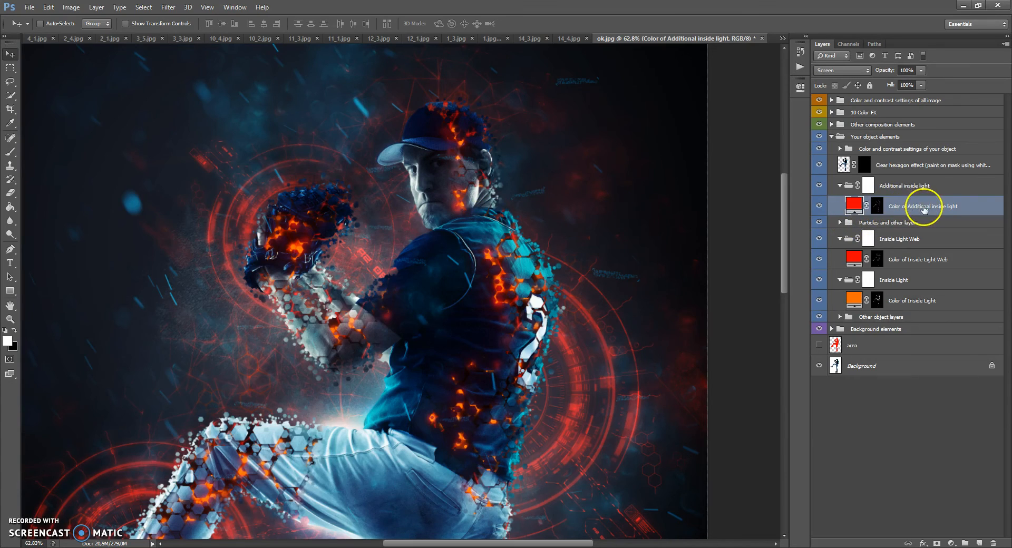
{"action": "left_click", "coordinate": [499, 238]}
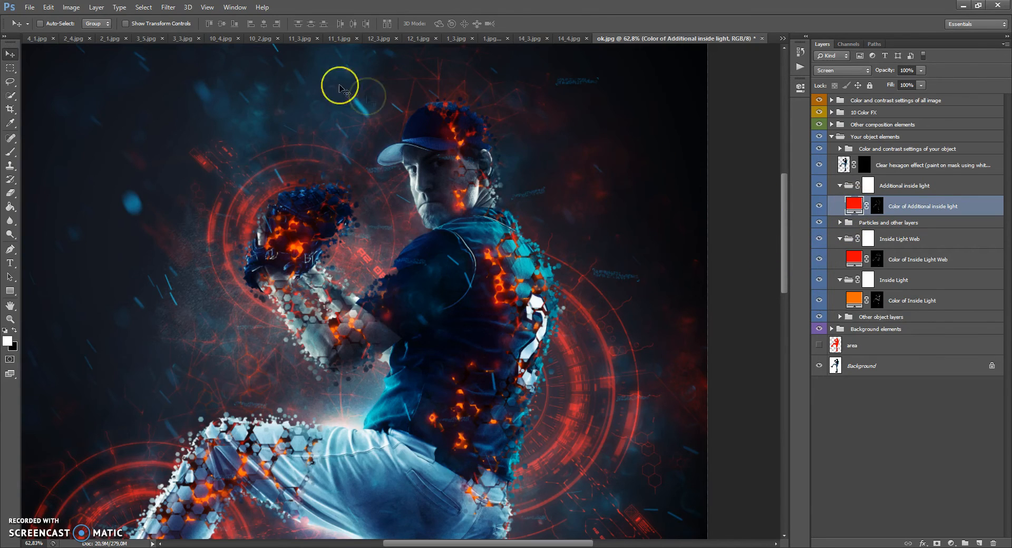
{"action": "left_click", "coordinate": [97, 7]}
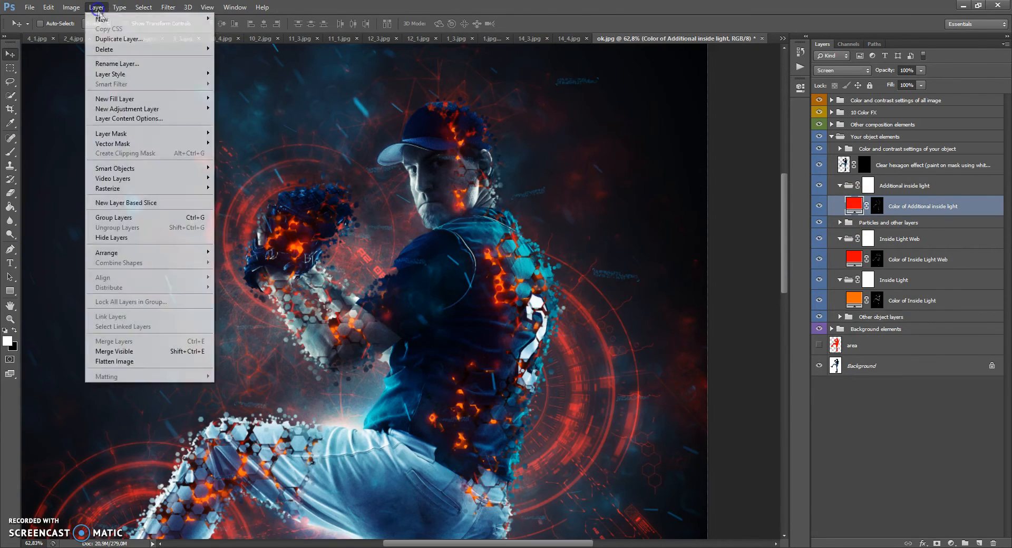
{"action": "left_click", "coordinate": [112, 42]}
{"action": "left_click", "coordinate": [594, 170]}
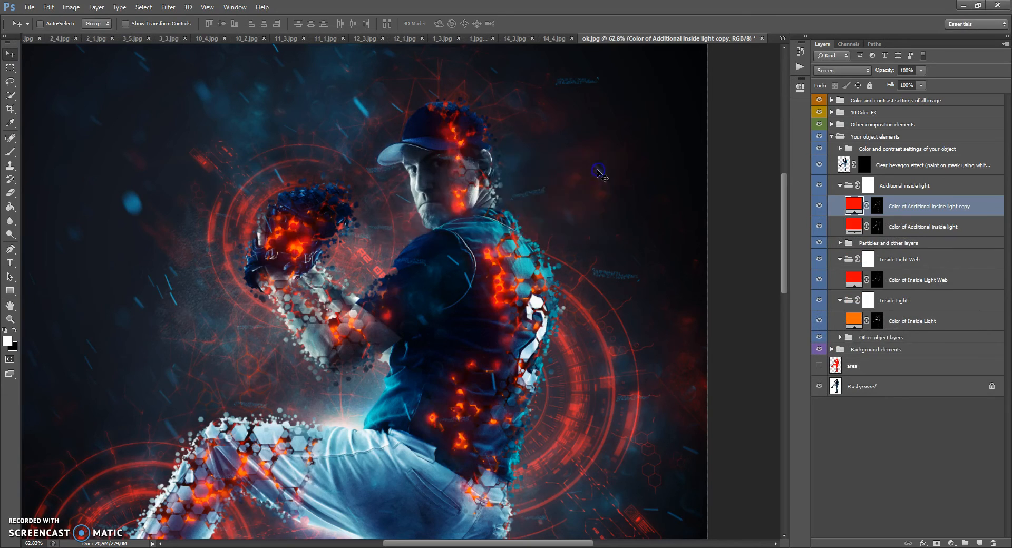
Step: Lower the opacity of the Color of Additional inside light copy layer to 83%
{"action": "scroll", "coordinate": [478, 260], "scroll_direction": "down", "scroll_amount": 3}
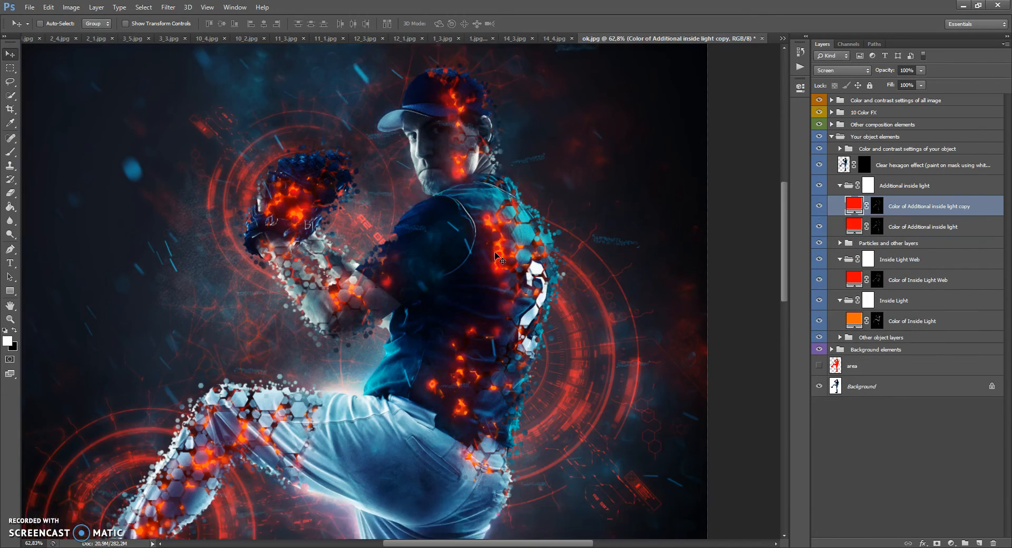
{"action": "scroll", "coordinate": [478, 260], "scroll_direction": "up", "scroll_amount": 2}
{"action": "left_click", "coordinate": [920, 71]}
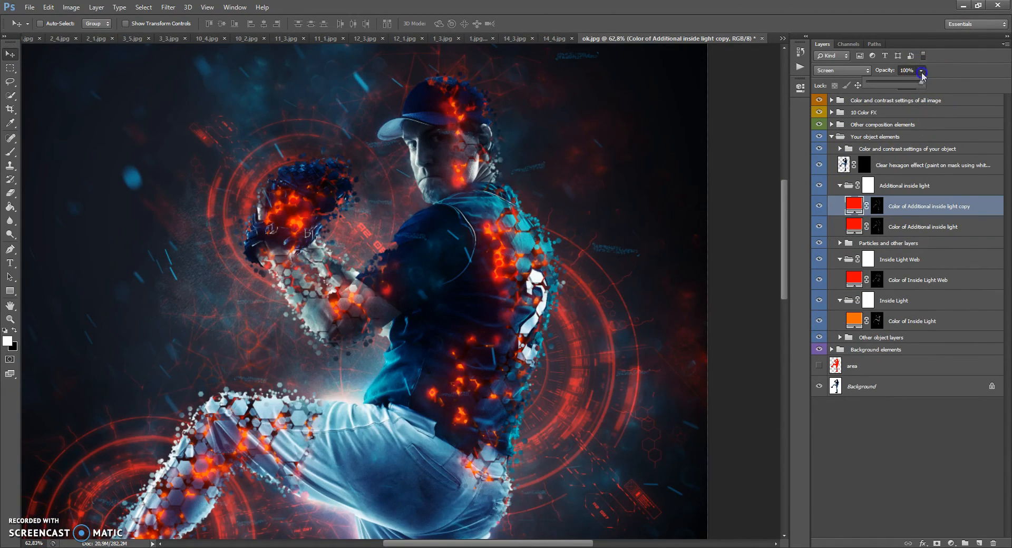
{"action": "left_click", "coordinate": [530, 253]}
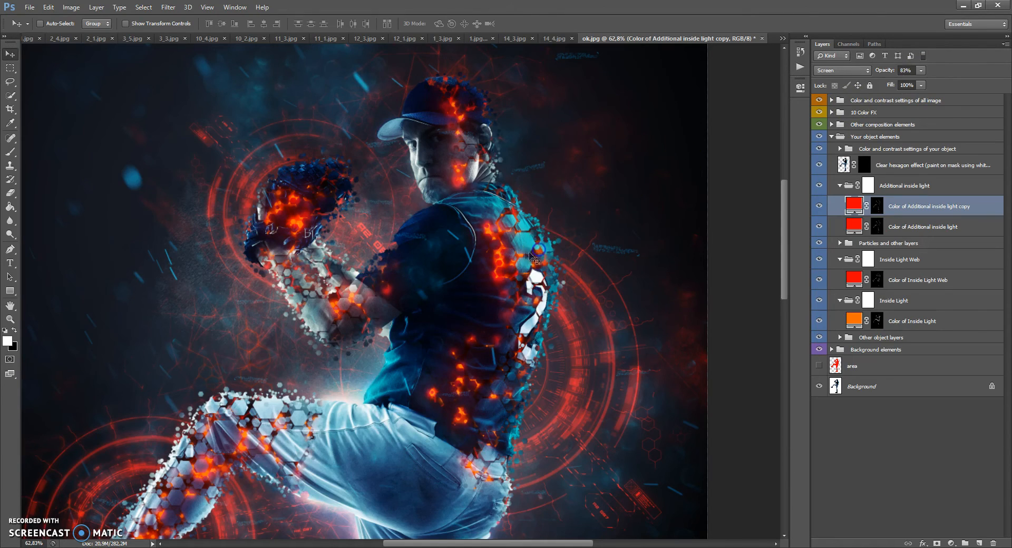
{"action": "scroll", "coordinate": [528, 254], "scroll_direction": "up", "scroll_amount": 2}
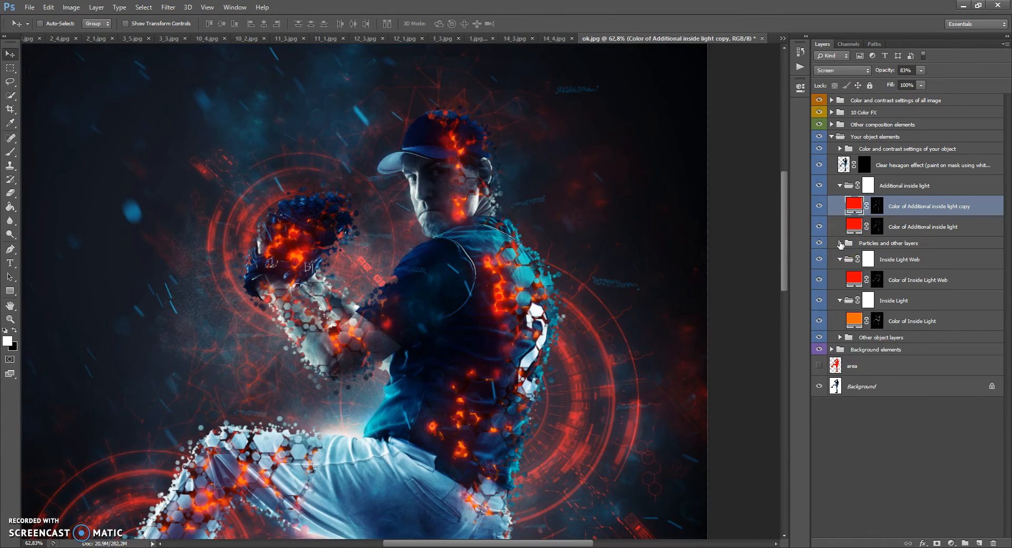
Step: Collapse the Inside Light Web, Inside Light and Additional inside light groups, and expand Particles and other layers
{"action": "left_click", "coordinate": [838, 260]}
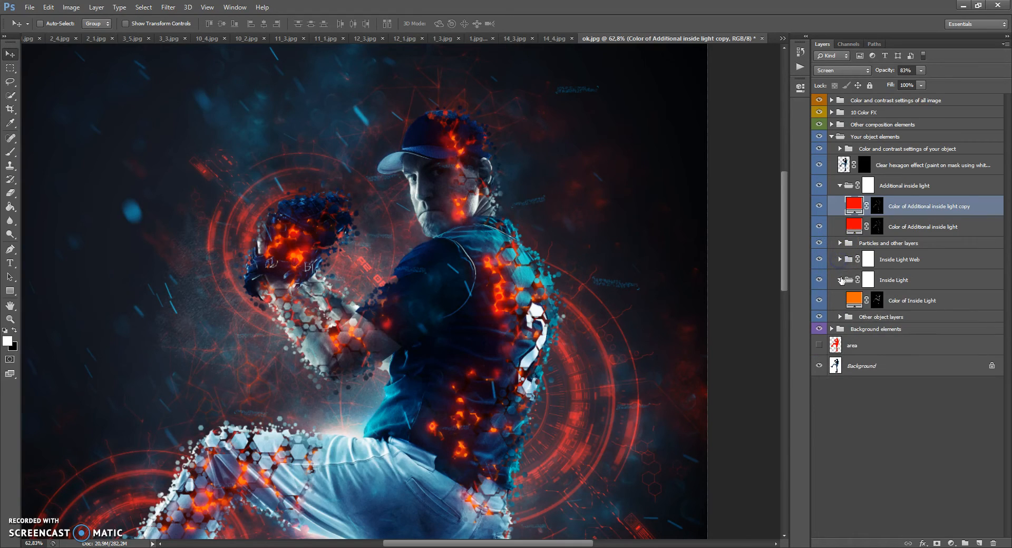
{"action": "left_click", "coordinate": [840, 280]}
{"action": "left_click", "coordinate": [839, 186]}
{"action": "left_click", "coordinate": [871, 202]}
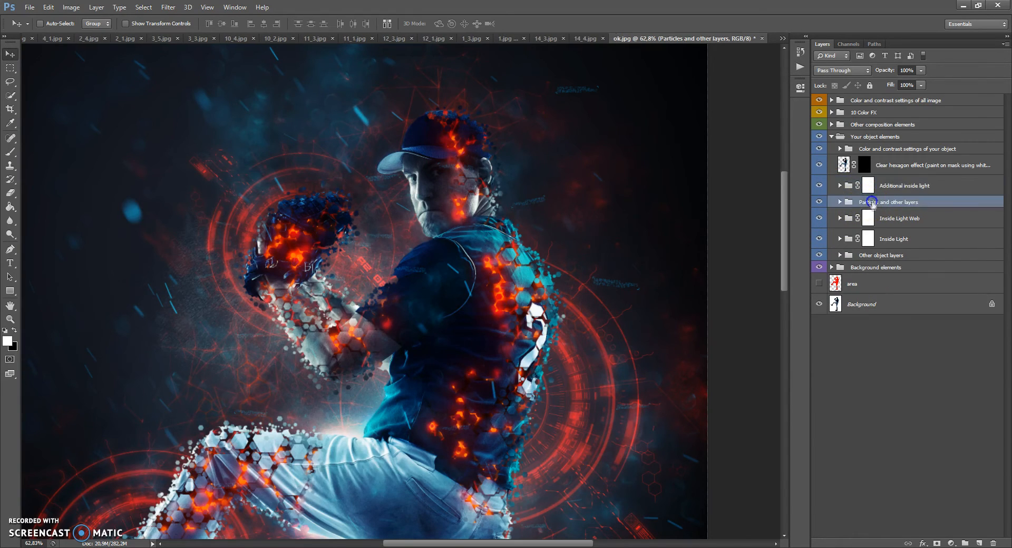
{"action": "left_click", "coordinate": [839, 203]}
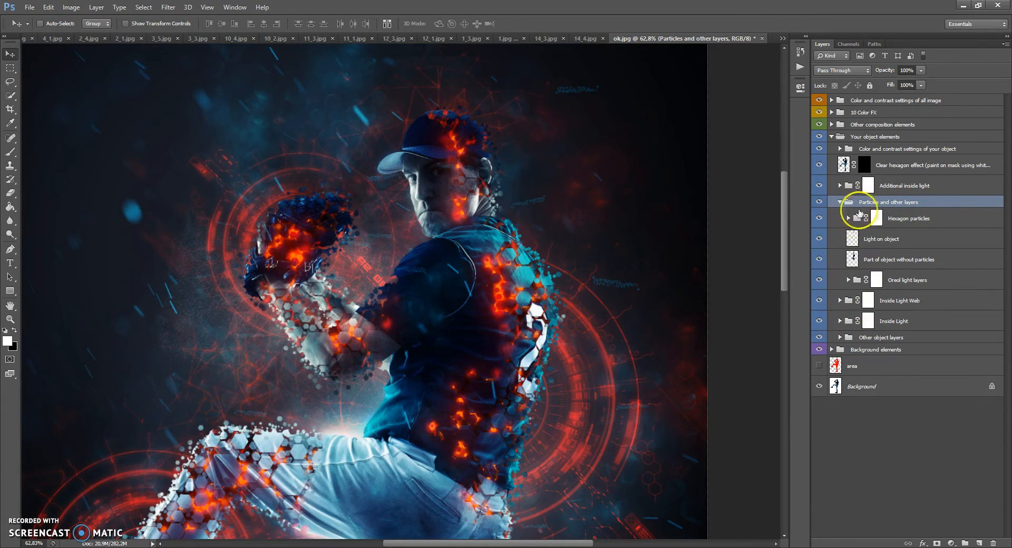
Step: Expand the Oreol light layers group, select Oreol light 1 and toggle Oreol light 2's visibility to compare its effect
{"action": "left_click", "coordinate": [848, 279]}
{"action": "left_click", "coordinate": [861, 299]}
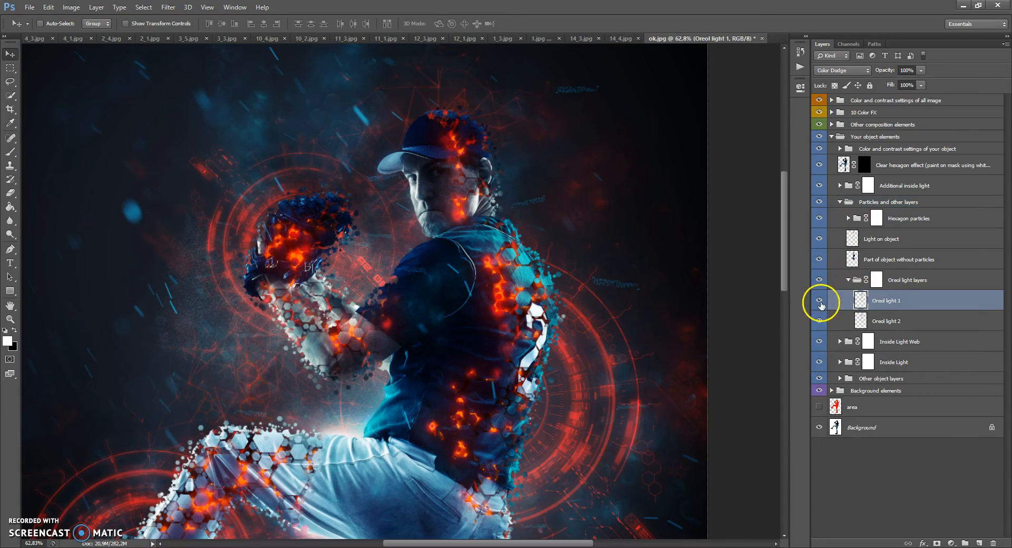
{"action": "left_click", "coordinate": [820, 321]}
{"action": "left_click", "coordinate": [819, 321]}
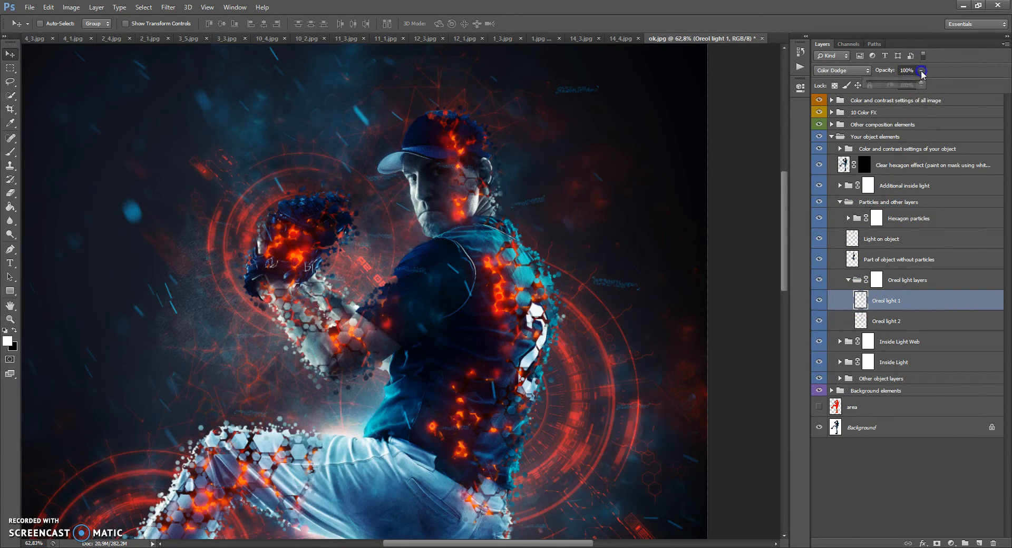
Step: Try a lower opacity on Oreol light 1, return it to 100%, and duplicate the layer
{"action": "left_click_drag", "start_coordinate": [901, 84], "coordinate": [940, 86]}
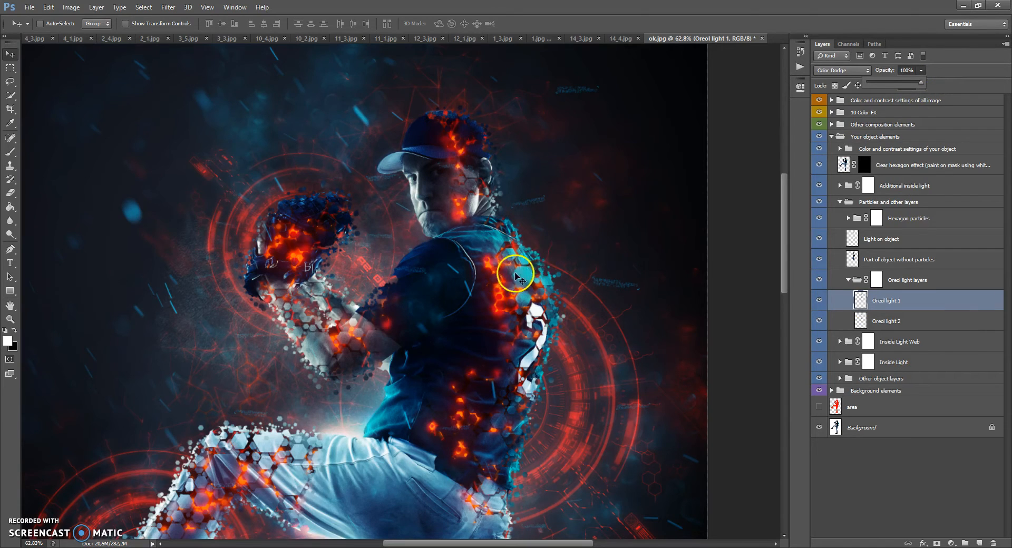
{"action": "scroll", "coordinate": [516, 271], "scroll_direction": "down", "scroll_amount": 2}
{"action": "scroll", "coordinate": [473, 269], "scroll_direction": "down", "scroll_amount": 1}
{"action": "scroll", "coordinate": [517, 274], "scroll_direction": "down", "scroll_amount": 1}
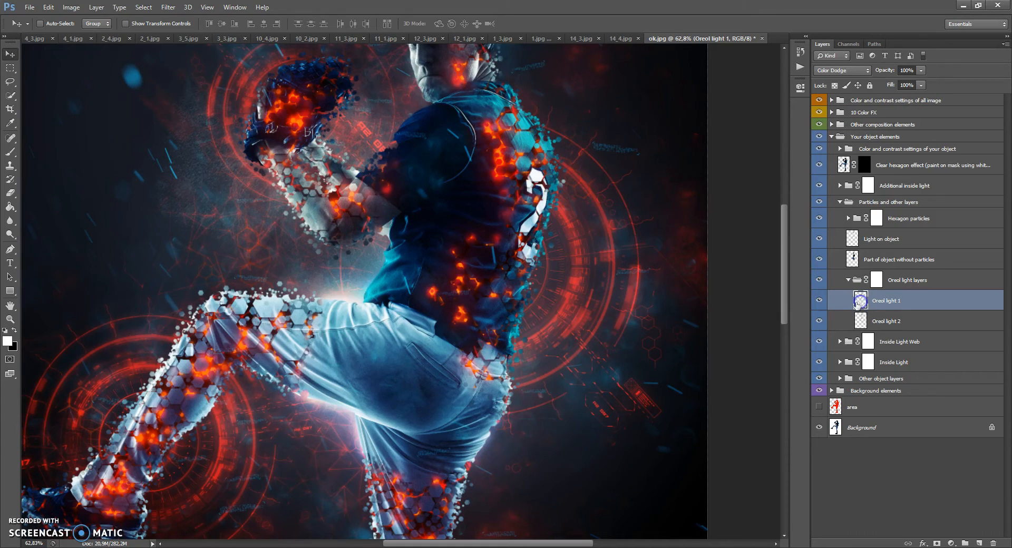
{"action": "key", "text": "ctrl+j"}
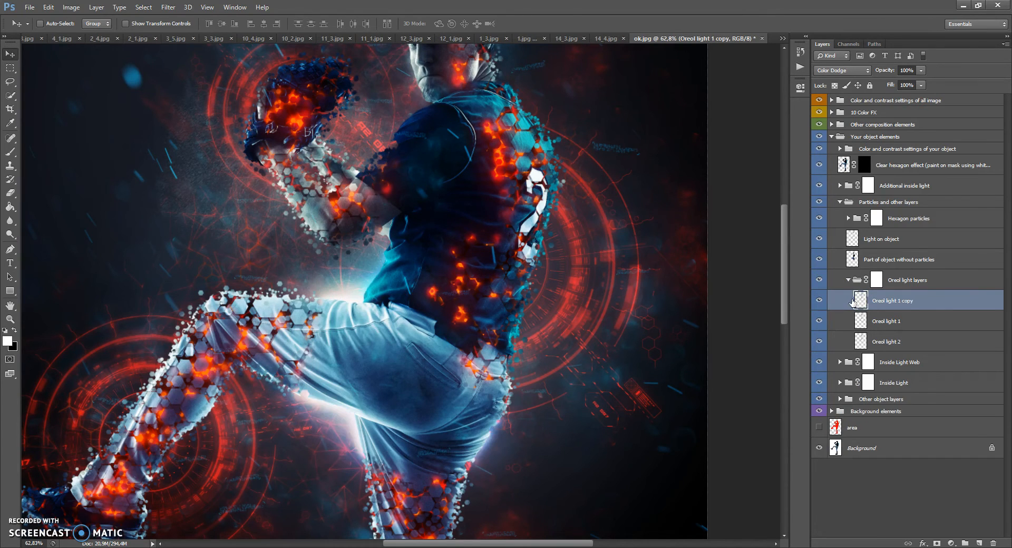
Step: Toggle the visibility of Oreol light 1 copy to compare its effect, and collapse the Oreol light layers group
{"action": "scroll", "coordinate": [501, 210], "scroll_direction": "up", "scroll_amount": 3}
{"action": "left_click", "coordinate": [819, 301]}
{"action": "left_click", "coordinate": [820, 301]}
{"action": "left_click", "coordinate": [820, 301]}
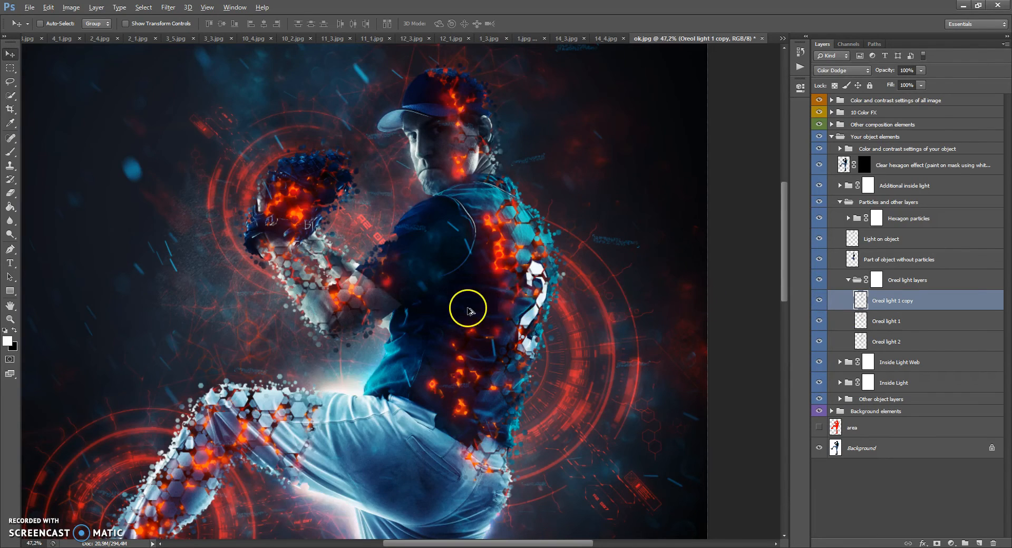
{"action": "scroll", "coordinate": [468, 311], "scroll_direction": "down", "scroll_amount": 2}
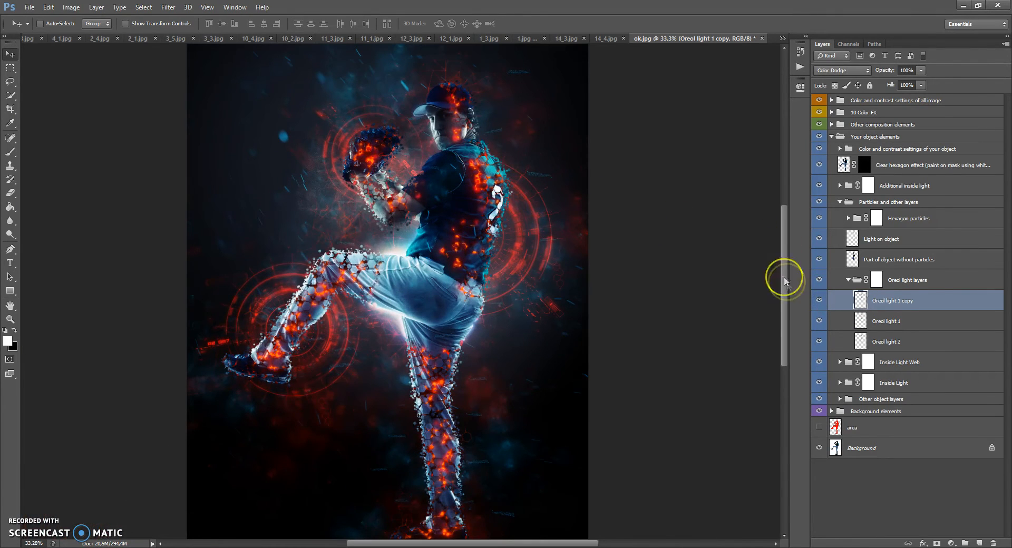
{"action": "left_click", "coordinate": [848, 279]}
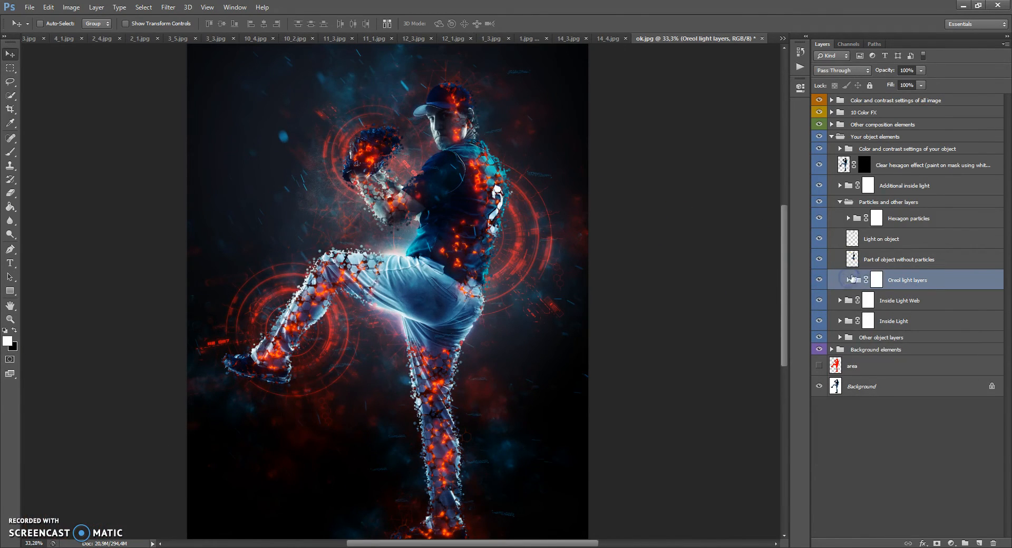
Step: Select Part of object without particles and toggle its visibility to compare its effect on the player
{"action": "left_click", "coordinate": [854, 261]}
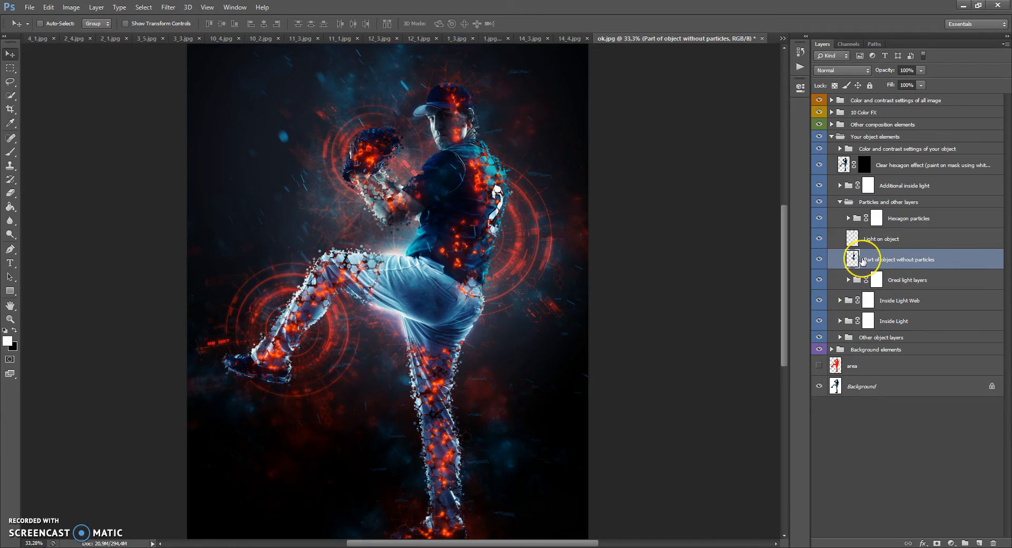
{"action": "left_click", "coordinate": [819, 259]}
{"action": "left_click", "coordinate": [818, 260]}
{"action": "left_click_drag", "start_coordinate": [819, 260], "coordinate": [820, 242]}
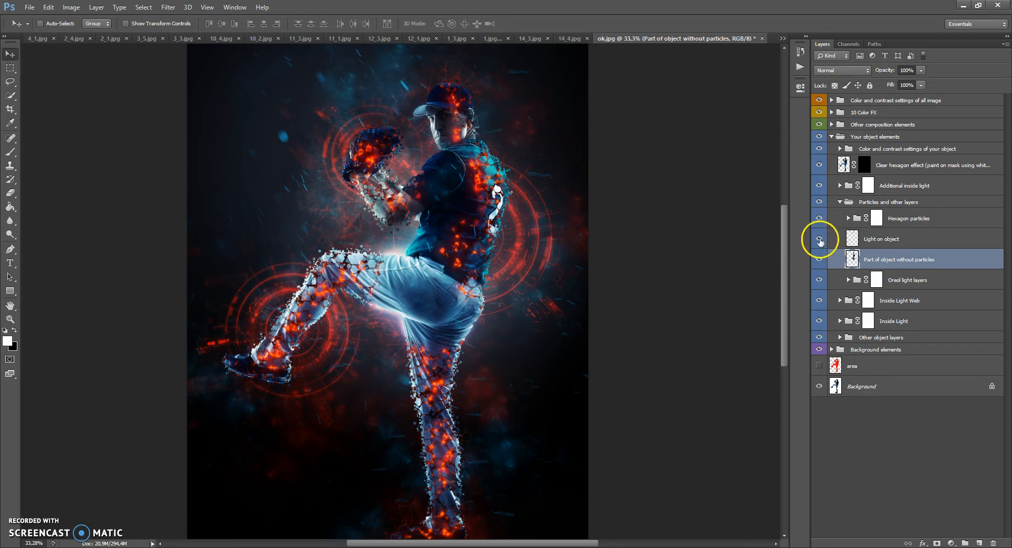
Step: Toggle the visibility of Light on object to compare its effect, and select the layer to test its opacity
{"action": "left_click", "coordinate": [818, 239]}
{"action": "left_click", "coordinate": [819, 239]}
{"action": "left_click", "coordinate": [819, 238]}
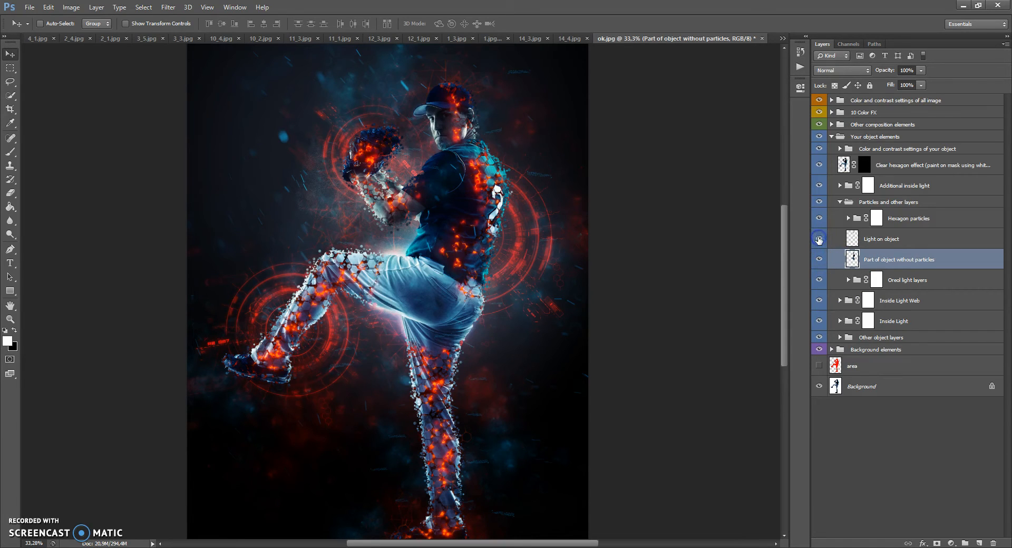
{"action": "left_click", "coordinate": [818, 239]}
{"action": "left_click", "coordinate": [852, 239]}
{"action": "left_click", "coordinate": [921, 71]}
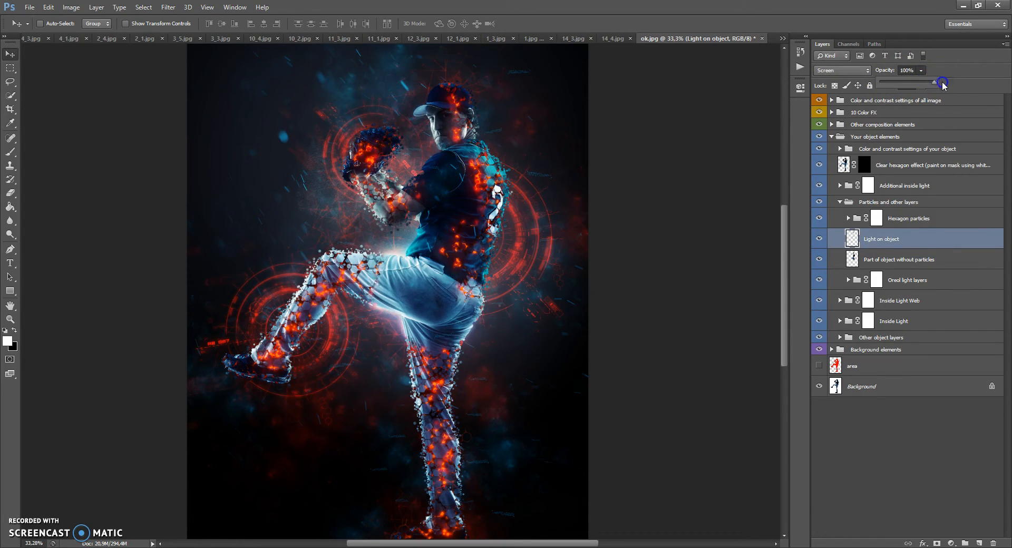
{"action": "mouse_move", "coordinate": [911, 84]}
{"action": "left_mouse_down"}
{"action": "mouse_move", "coordinate": [876, 85]}
{"action": "mouse_move", "coordinate": [931, 86]}
{"action": "left_mouse_up"}
{"action": "left_click", "coordinate": [872, 233]}
Step: Select Hexagon particles, toggle its visibility to compare its effect on the player, and collapse the Particles and other layers group
{"action": "left_click", "coordinate": [855, 220]}
{"action": "scroll", "coordinate": [425, 174], "scroll_direction": "up", "scroll_amount": 4}
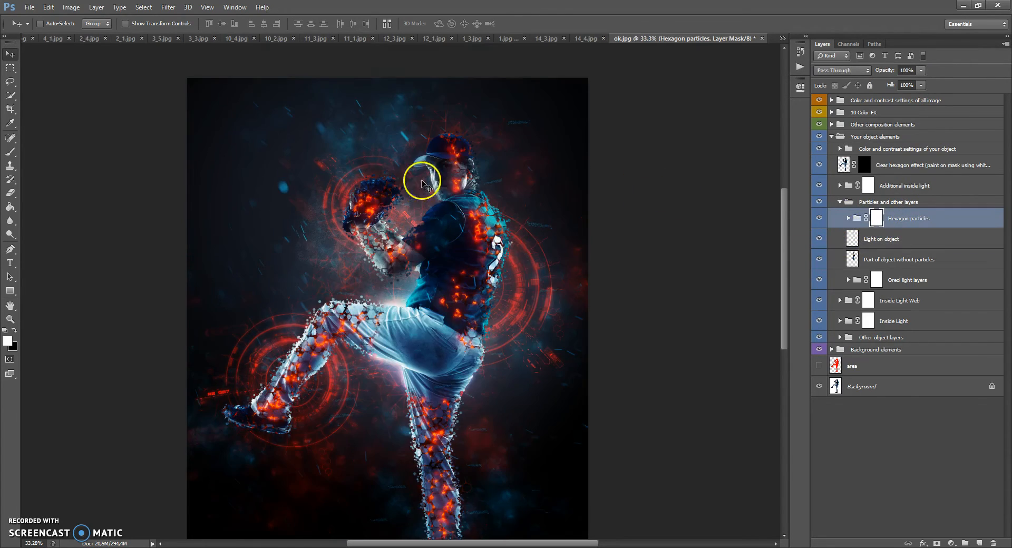
{"action": "left_click", "coordinate": [912, 220]}
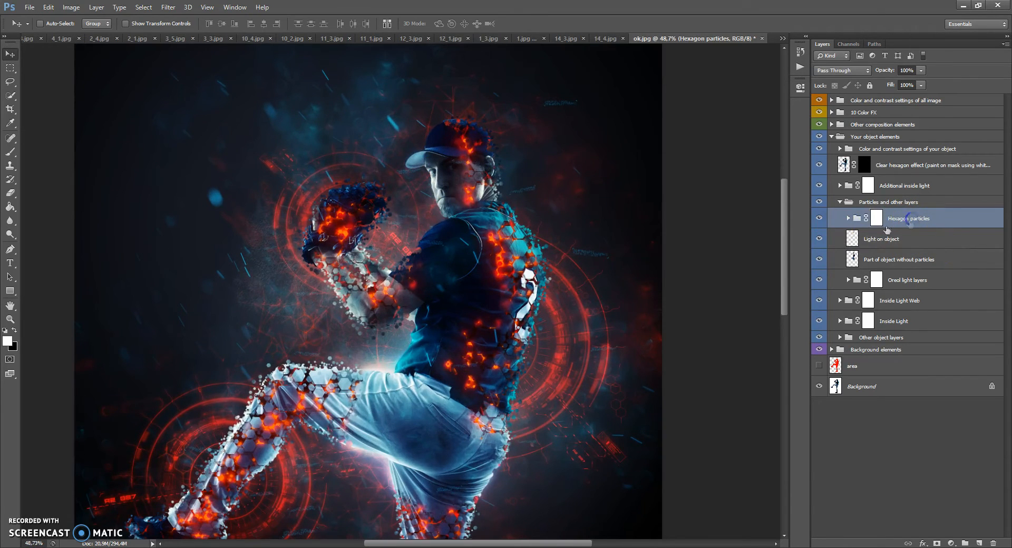
{"action": "left_click", "coordinate": [818, 219]}
{"action": "left_click", "coordinate": [818, 219]}
{"action": "left_click", "coordinate": [818, 219]}
{"action": "left_click", "coordinate": [818, 219]}
{"action": "left_click", "coordinate": [840, 201]}
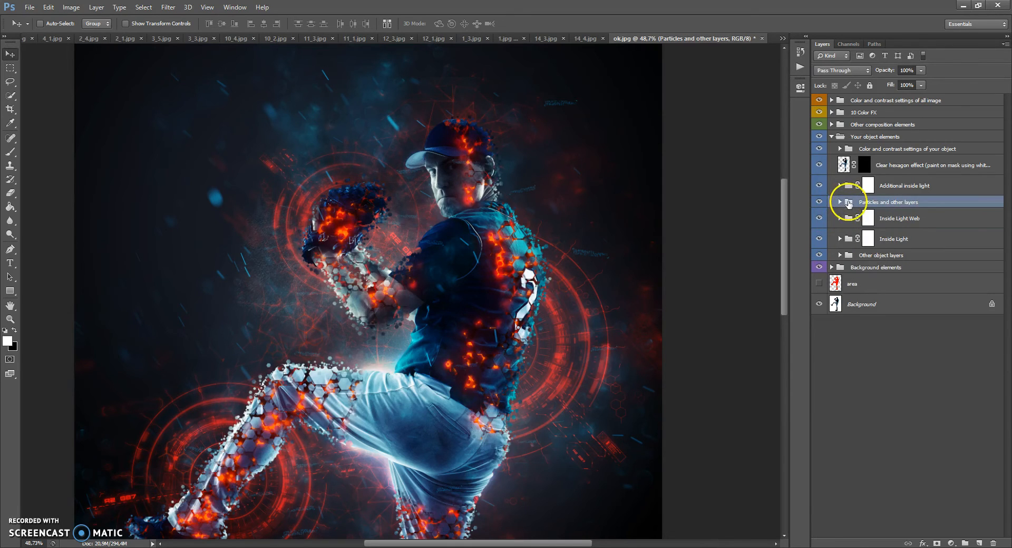
Step: Paint white with the Brush on the Clear hexagon effect layer mask over the glove, arms and jersey to remove the hexagons
{"action": "scroll", "coordinate": [436, 140], "scroll_direction": "up", "scroll_amount": 3}
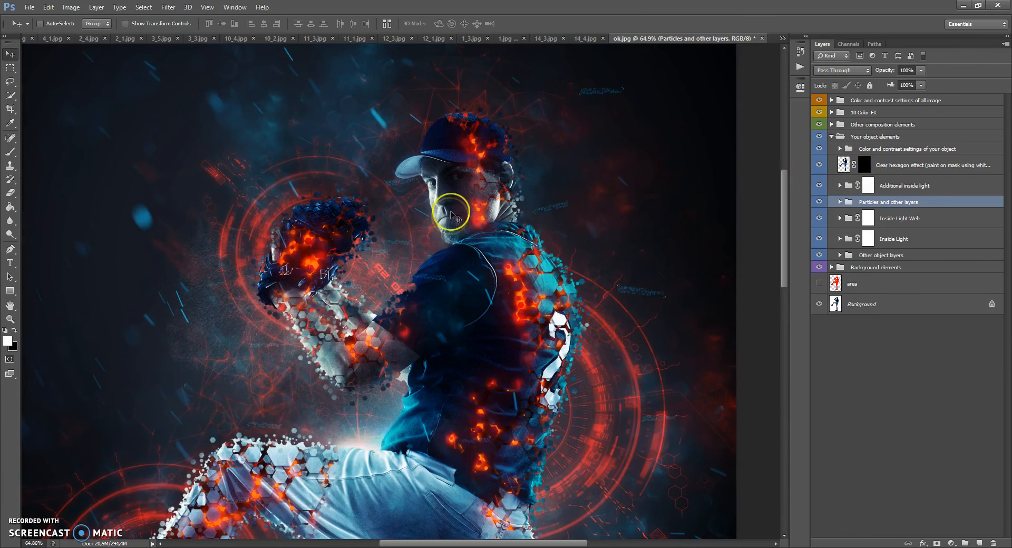
{"action": "scroll", "coordinate": [452, 215], "scroll_direction": "down", "scroll_amount": 3}
{"action": "scroll", "coordinate": [447, 221], "scroll_direction": "up", "scroll_amount": 1}
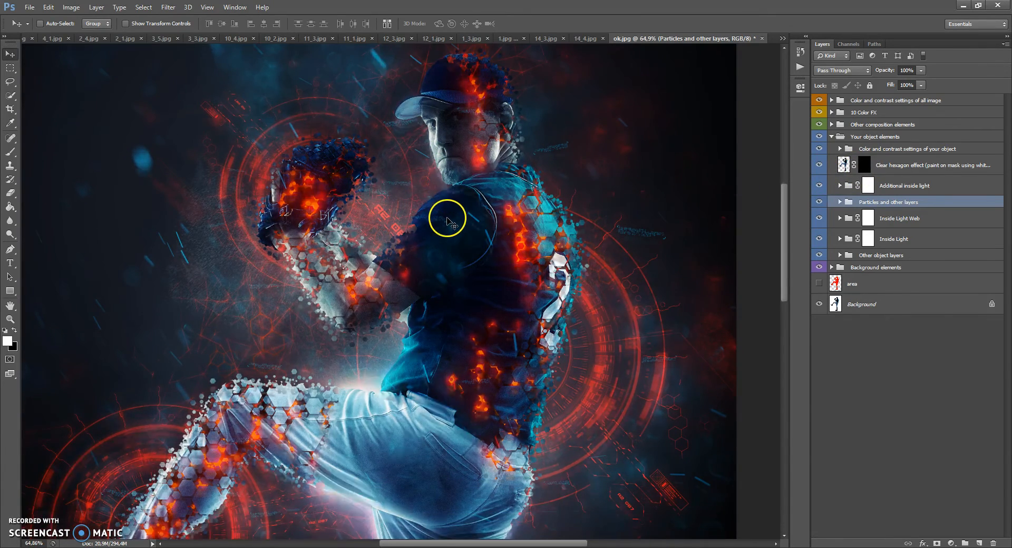
{"action": "left_click", "coordinate": [861, 165]}
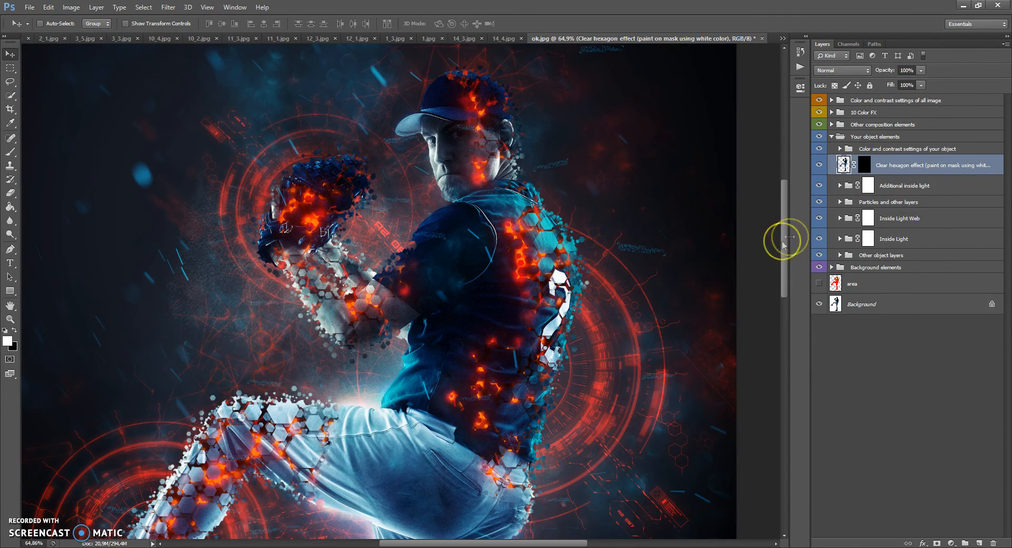
{"action": "left_click", "coordinate": [865, 165]}
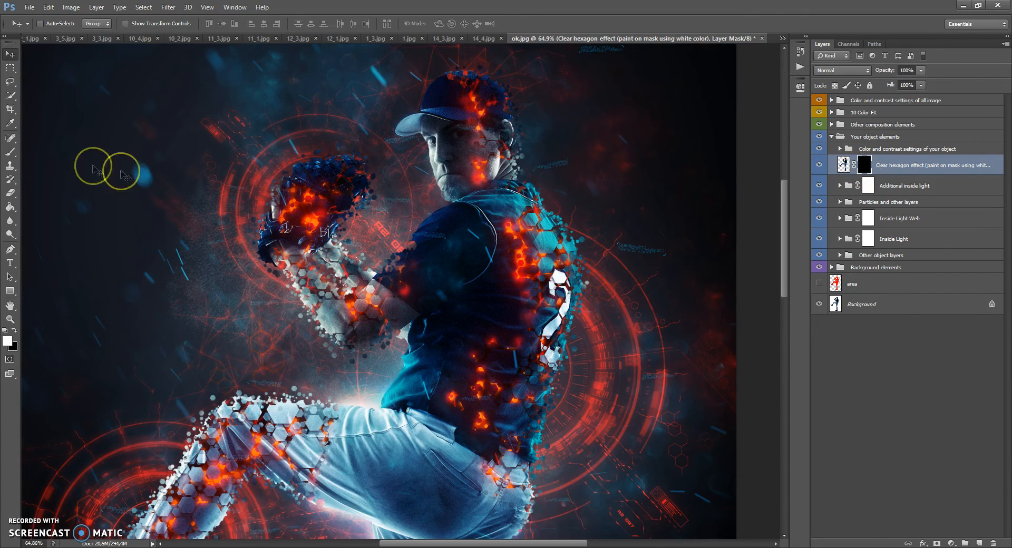
{"action": "left_click", "coordinate": [11, 153]}
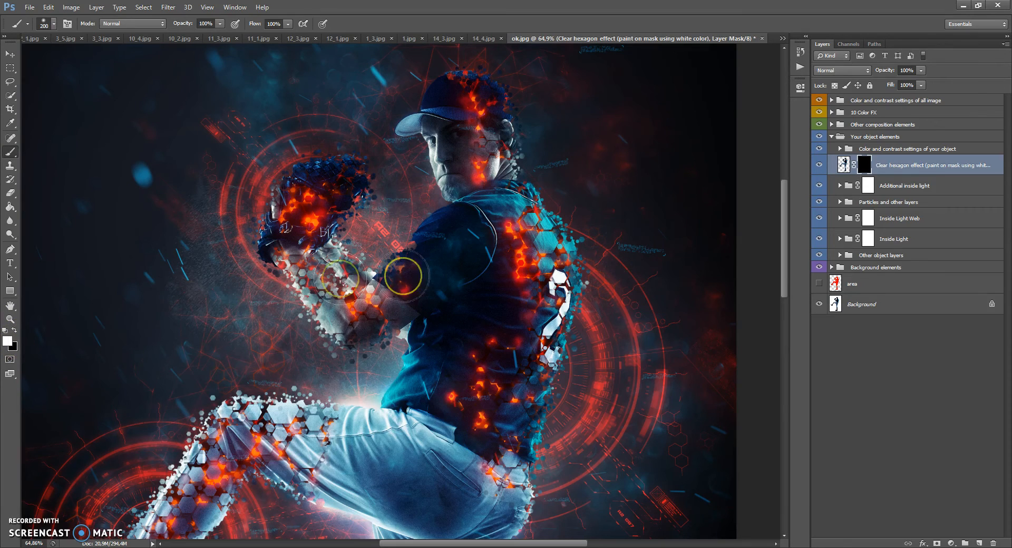
{"action": "mouse_move", "coordinate": [535, 252]}
{"action": "left_mouse_down"}
{"action": "mouse_move", "coordinate": [531, 319]}
{"action": "mouse_move", "coordinate": [493, 365]}
{"action": "mouse_move", "coordinate": [498, 408]}
{"action": "mouse_move", "coordinate": [487, 421]}
{"action": "mouse_move", "coordinate": [522, 442]}
{"action": "mouse_move", "coordinate": [518, 481]}
{"action": "mouse_move", "coordinate": [500, 483]}
{"action": "mouse_move", "coordinate": [557, 340]}
{"action": "mouse_move", "coordinate": [559, 285]}
{"action": "mouse_move", "coordinate": [426, 285]}
{"action": "mouse_move", "coordinate": [341, 312]}
{"action": "mouse_move", "coordinate": [372, 293]}
{"action": "mouse_move", "coordinate": [318, 278]}
{"action": "mouse_move", "coordinate": [315, 253]}
{"action": "mouse_move", "coordinate": [303, 271]}
{"action": "mouse_move", "coordinate": [339, 355]}
{"action": "mouse_move", "coordinate": [277, 212]}
{"action": "mouse_move", "coordinate": [314, 207]}
{"action": "mouse_move", "coordinate": [319, 191]}
{"action": "mouse_move", "coordinate": [328, 224]}
{"action": "mouse_move", "coordinate": [410, 272]}
{"action": "mouse_move", "coordinate": [448, 269]}
{"action": "left_mouse_up"}
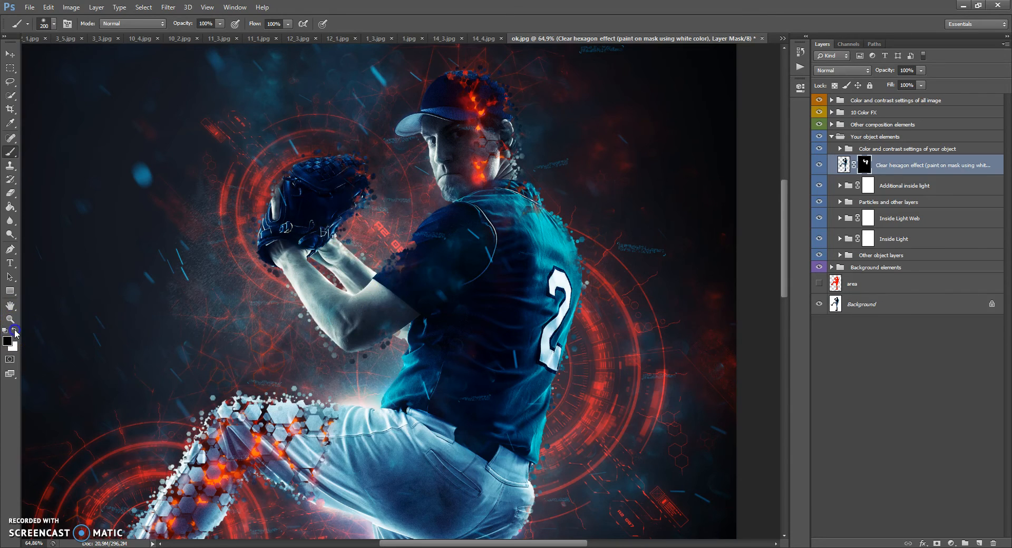
Step: Paint black on the Clear hexagon effect mask over the glove, arms and jersey to restore the hexagon effect
{"action": "mouse_move", "coordinate": [222, 232]}
{"action": "left_mouse_down"}
{"action": "mouse_move", "coordinate": [334, 176]}
{"action": "mouse_move", "coordinate": [292, 222]}
{"action": "mouse_move", "coordinate": [295, 280]}
{"action": "mouse_move", "coordinate": [337, 313]}
{"action": "mouse_move", "coordinate": [379, 316]}
{"action": "mouse_move", "coordinate": [364, 274]}
{"action": "mouse_move", "coordinate": [337, 247]}
{"action": "mouse_move", "coordinate": [390, 274]}
{"action": "left_mouse_up"}
{"action": "mouse_move", "coordinate": [451, 255]}
{"action": "left_mouse_down"}
{"action": "mouse_move", "coordinate": [530, 233]}
{"action": "mouse_move", "coordinate": [577, 290]}
{"action": "mouse_move", "coordinate": [561, 344]}
{"action": "mouse_move", "coordinate": [542, 244]}
{"action": "mouse_move", "coordinate": [516, 203]}
{"action": "mouse_move", "coordinate": [545, 291]}
{"action": "mouse_move", "coordinate": [522, 360]}
{"action": "mouse_move", "coordinate": [495, 295]}
{"action": "mouse_move", "coordinate": [468, 335]}
{"action": "mouse_move", "coordinate": [542, 415]}
{"action": "mouse_move", "coordinate": [510, 387]}
{"action": "mouse_move", "coordinate": [516, 465]}
{"action": "mouse_move", "coordinate": [473, 448]}
{"action": "mouse_move", "coordinate": [518, 466]}
{"action": "mouse_move", "coordinate": [447, 483]}
{"action": "mouse_move", "coordinate": [473, 422]}
{"action": "mouse_move", "coordinate": [531, 509]}
{"action": "mouse_move", "coordinate": [530, 479]}
{"action": "mouse_move", "coordinate": [447, 369]}
{"action": "mouse_move", "coordinate": [494, 362]}
{"action": "mouse_move", "coordinate": [434, 370]}
{"action": "mouse_move", "coordinate": [518, 294]}
{"action": "mouse_move", "coordinate": [564, 279]}
{"action": "mouse_move", "coordinate": [566, 245]}
{"action": "mouse_move", "coordinate": [509, 214]}
{"action": "mouse_move", "coordinate": [487, 415]}
{"action": "mouse_move", "coordinate": [441, 449]}
{"action": "mouse_move", "coordinate": [487, 444]}
{"action": "mouse_move", "coordinate": [510, 480]}
{"action": "mouse_move", "coordinate": [583, 342]}
{"action": "left_mouse_up"}
{"action": "left_click", "coordinate": [845, 163]}
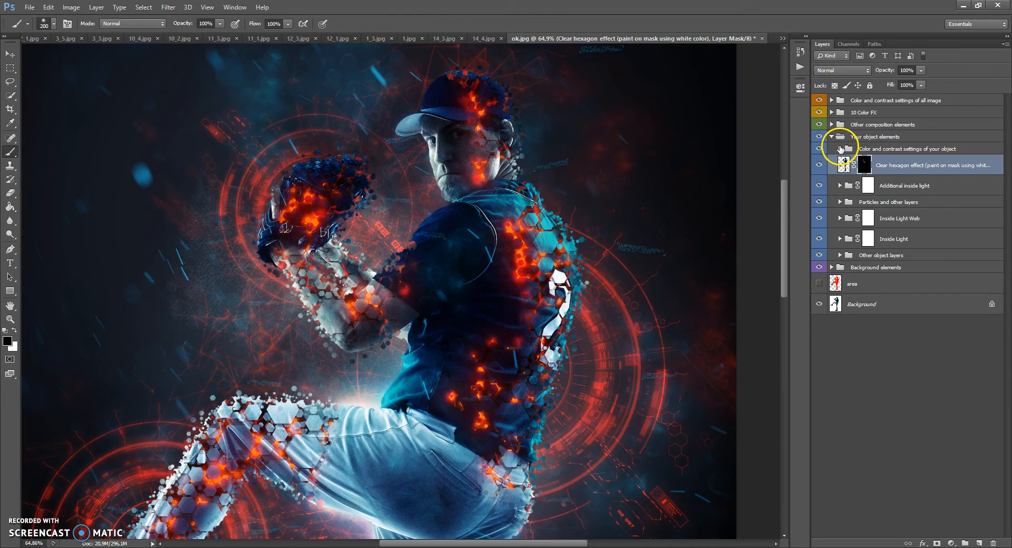
Step: Expand Color and contrast settings of your object and set its Brightness/Contrast adjustment to brightness 1 and contrast 1
{"action": "left_click", "coordinate": [868, 151]}
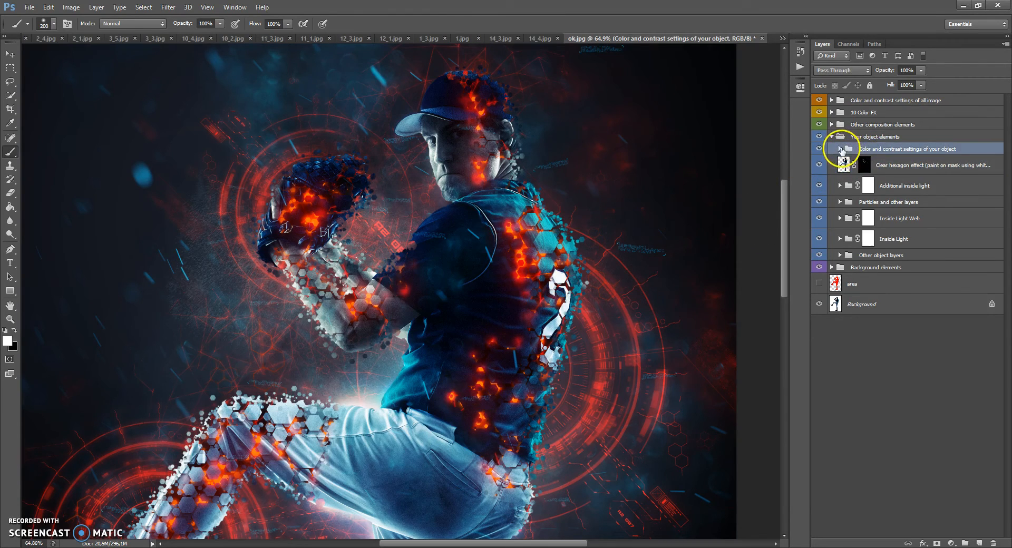
{"action": "left_click", "coordinate": [840, 149]}
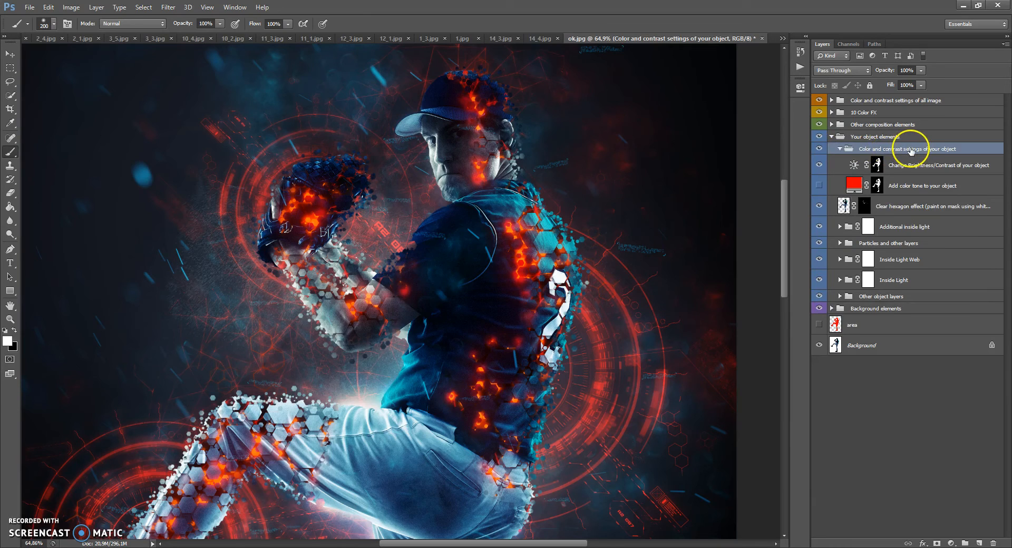
{"action": "double_click", "coordinate": [853, 165]}
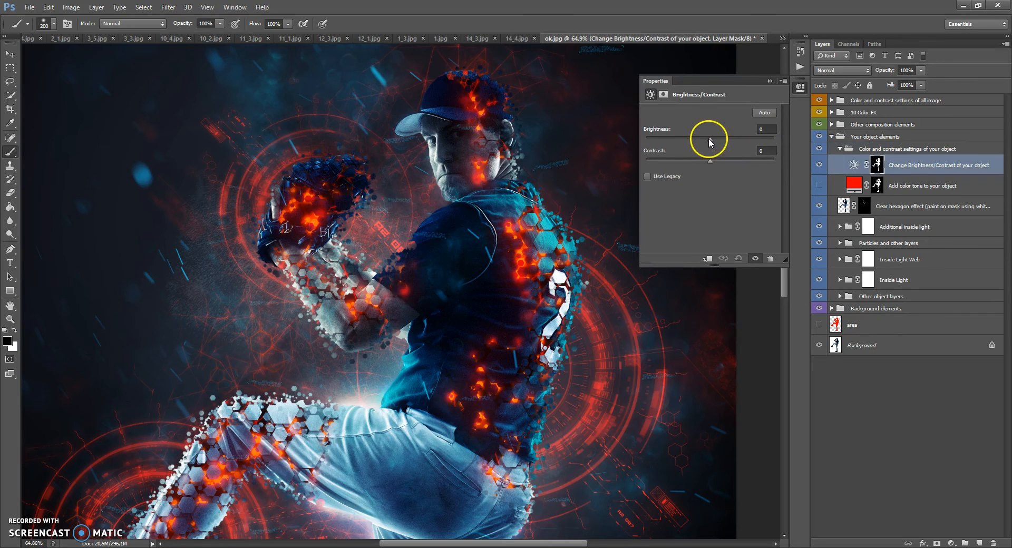
{"action": "mouse_move", "coordinate": [725, 140]}
{"action": "left_mouse_down"}
{"action": "mouse_move", "coordinate": [748, 140]}
{"action": "mouse_move", "coordinate": [708, 138]}
{"action": "left_mouse_up"}
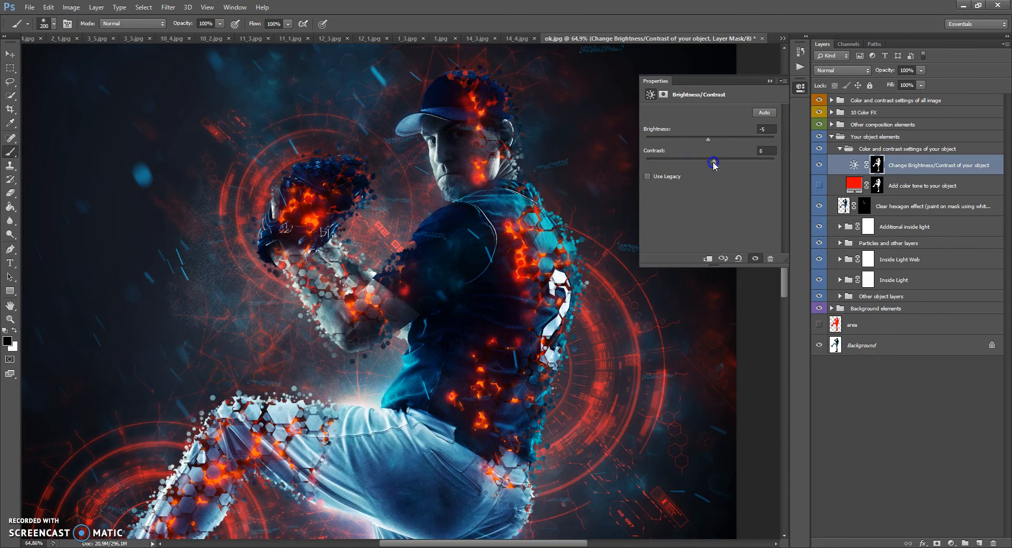
{"action": "left_click", "coordinate": [770, 81]}
Step: Show the Add color tone to your object layer, try other hues but keep red ff0000, and adjust its opacity to about 64%
{"action": "left_click", "coordinate": [850, 184]}
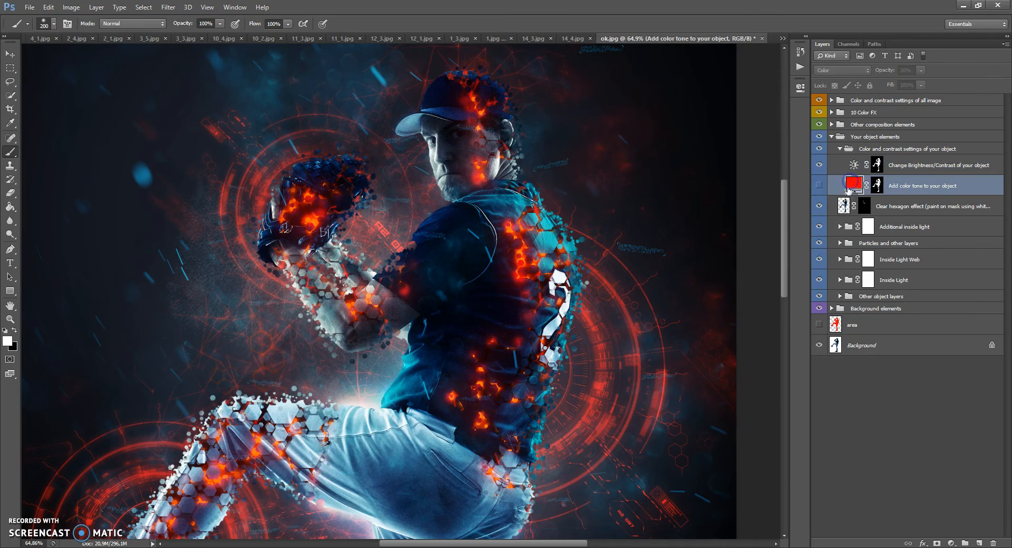
{"action": "left_click", "coordinate": [818, 187]}
{"action": "double_click", "coordinate": [853, 186]}
{"action": "left_click_drag", "start_coordinate": [688, 185], "coordinate": [688, 322]}
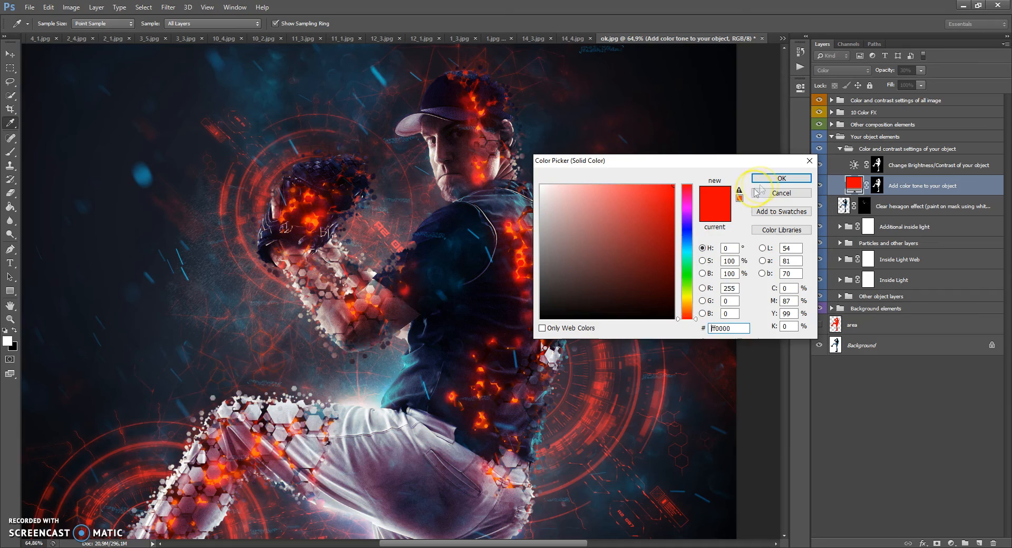
{"action": "left_click", "coordinate": [761, 180]}
{"action": "left_click", "coordinate": [921, 70]}
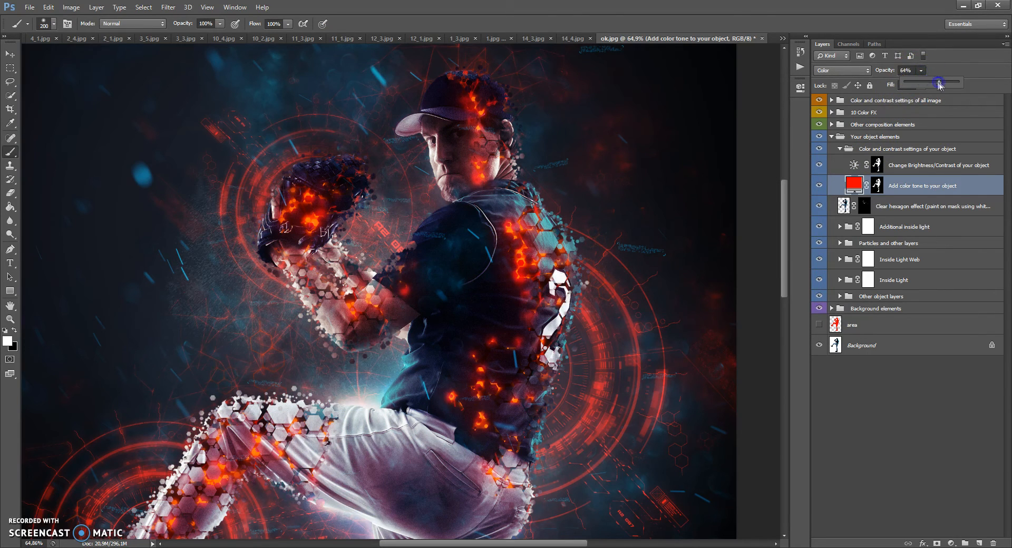
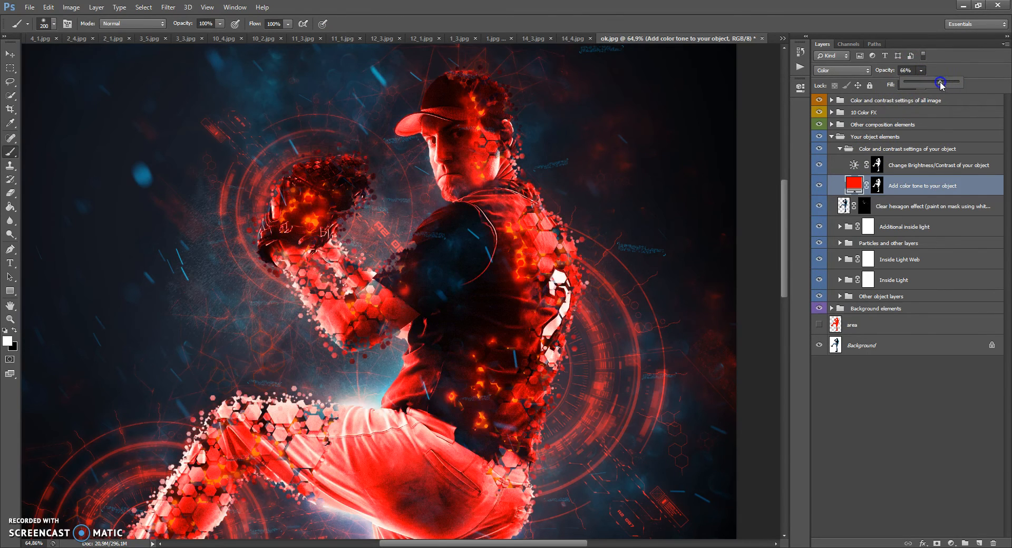
Step: Collapse the Your object elements group and expand Other composition elements to review its Motion Particles, Little text and Light Sky color layers
{"action": "left_click", "coordinate": [839, 149]}
{"action": "left_click", "coordinate": [832, 137]}
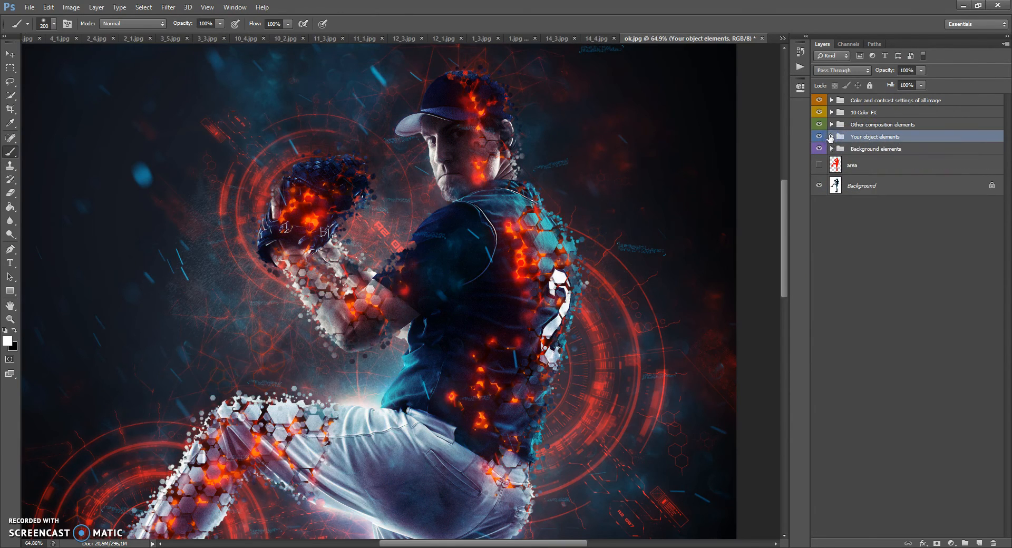
{"action": "left_click", "coordinate": [835, 129]}
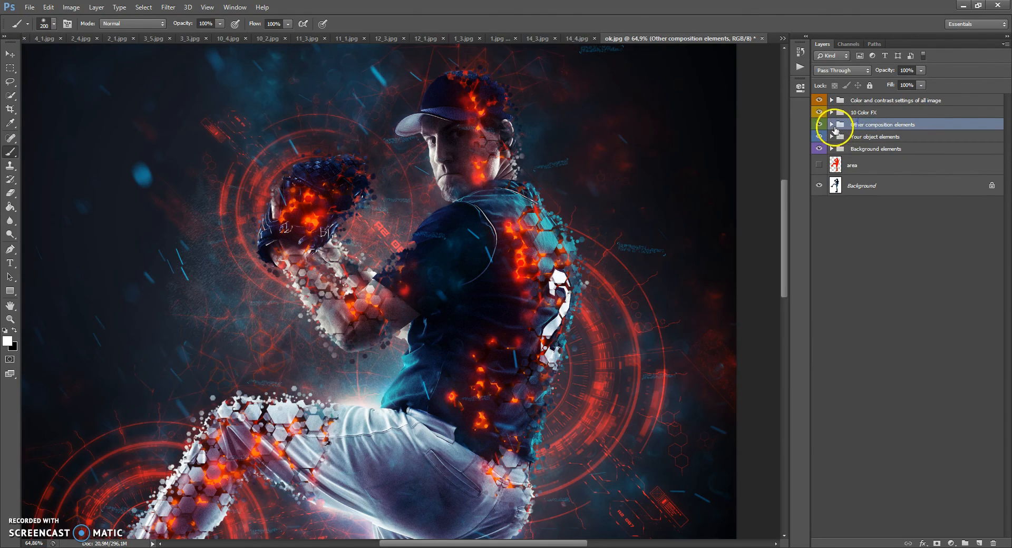
{"action": "left_click", "coordinate": [831, 125]}
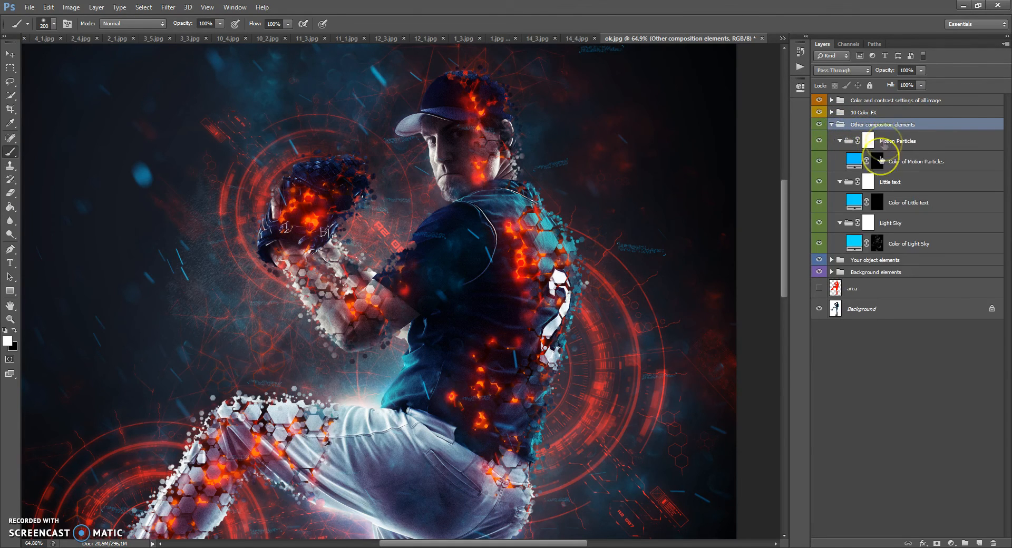
{"action": "left_click", "coordinate": [854, 244]}
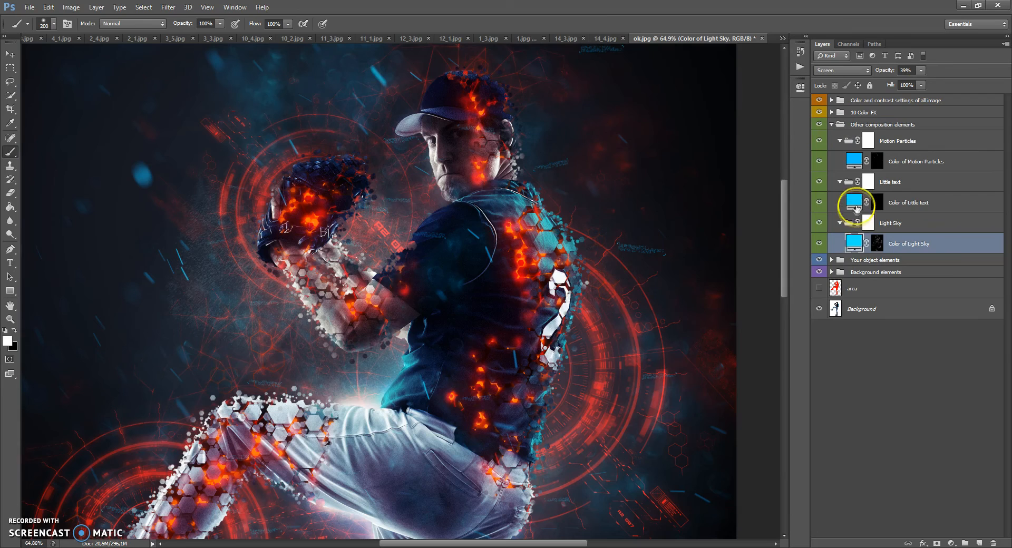
{"action": "left_click", "coordinate": [855, 205]}
{"action": "left_click", "coordinate": [854, 162]}
{"action": "left_click", "coordinate": [857, 241]}
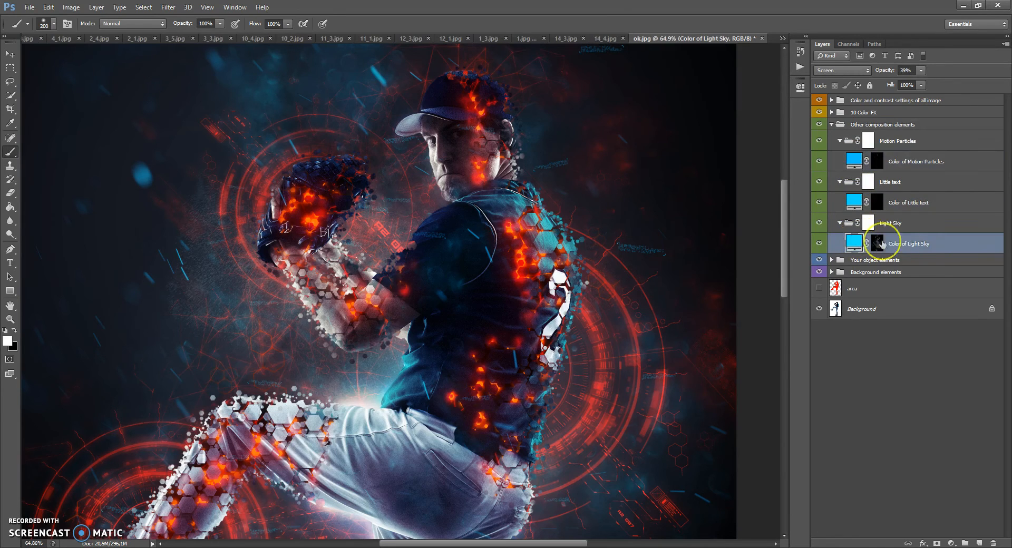
Step: Shift the Color of Little text and Color of Motion Particles layers slightly down and to the left using the Move tool
{"action": "left_click", "coordinate": [909, 203]}
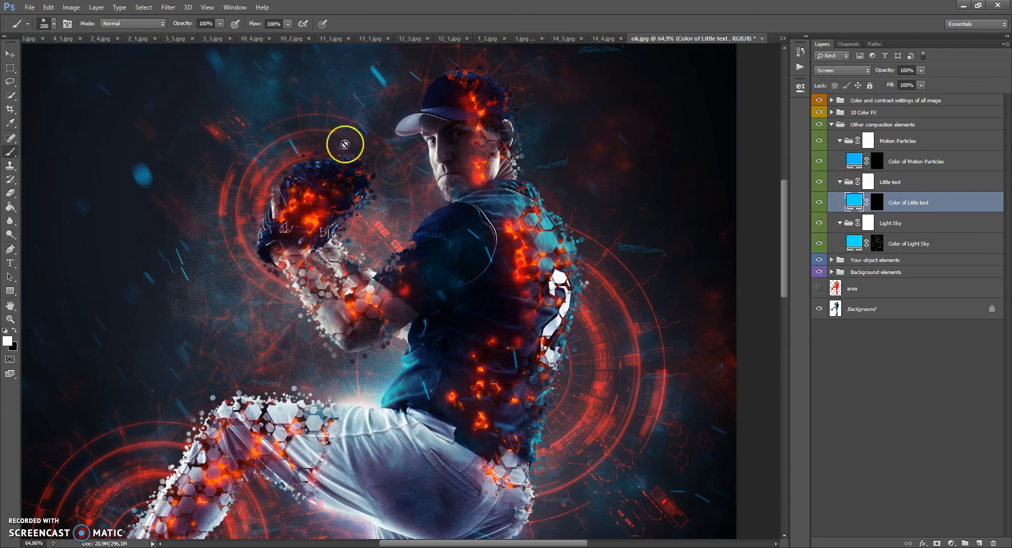
{"action": "left_click", "coordinate": [10, 57]}
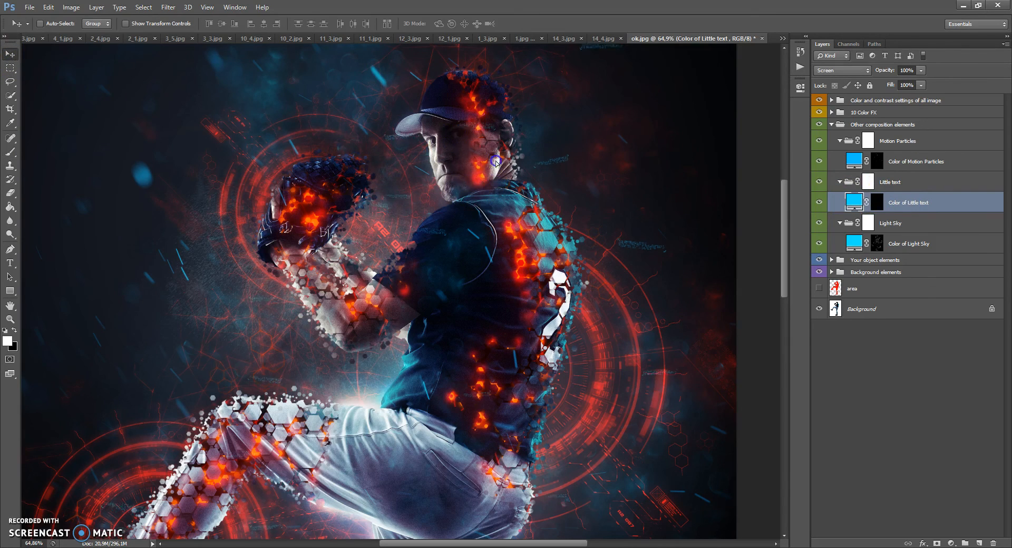
{"action": "left_click", "coordinate": [532, 198], "text": "ctrl"}
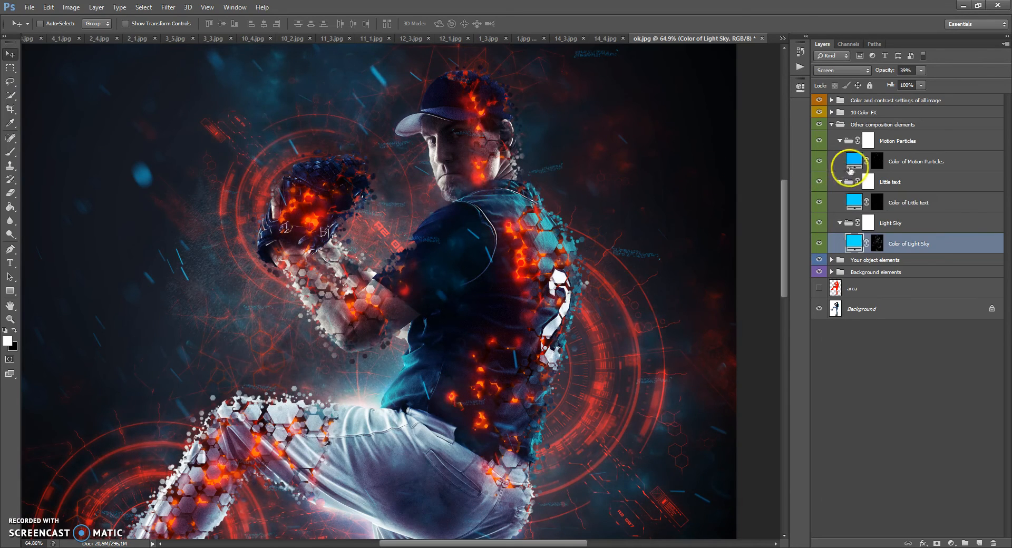
{"action": "left_click", "coordinate": [853, 162]}
{"action": "mouse_move", "coordinate": [428, 214]}
{"action": "left_mouse_down"}
{"action": "mouse_move", "coordinate": [438, 237]}
{"action": "mouse_move", "coordinate": [415, 241]}
{"action": "left_mouse_up"}
Step: Free-transform the Color of Motion Particles layer to about 102% width, 103% height and 0.44° rotation, and apply the transformation
{"action": "scroll", "coordinate": [420, 227], "scroll_direction": "down", "scroll_amount": 7}
{"action": "scroll", "coordinate": [420, 227], "scroll_direction": "up", "scroll_amount": 2}
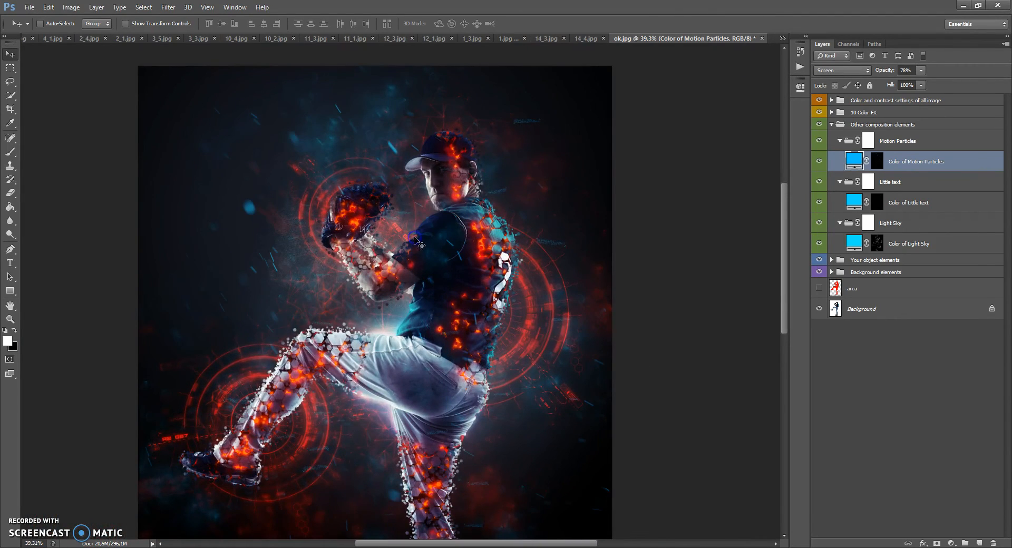
{"action": "key", "text": "ctrl+t"}
{"action": "left_click_drag", "start_coordinate": [609, 81], "coordinate": [561, 140]}
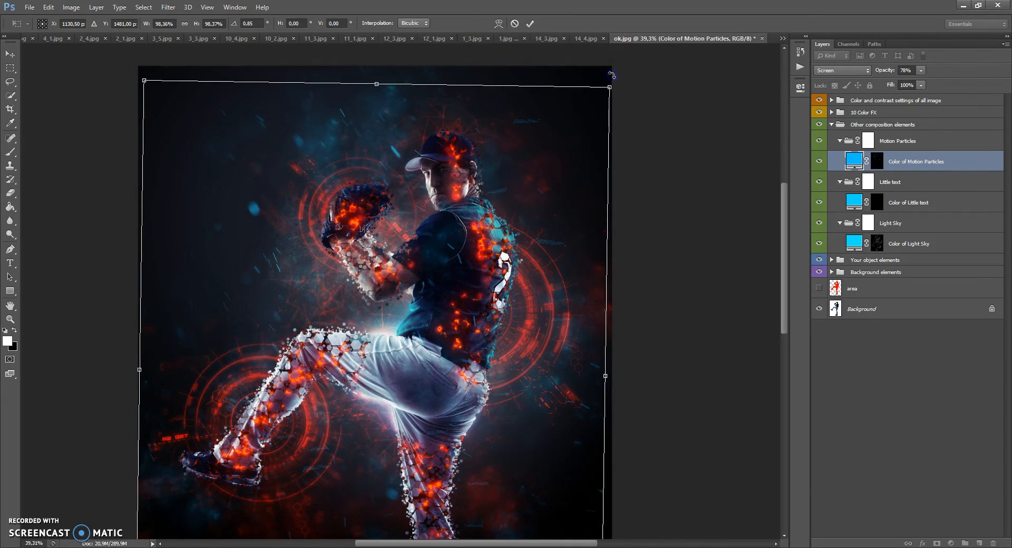
{"action": "mouse_move", "coordinate": [612, 75]}
{"action": "left_mouse_down"}
{"action": "mouse_move", "coordinate": [591, 65]}
{"action": "mouse_move", "coordinate": [614, 80]}
{"action": "left_mouse_up"}
{"action": "left_click_drag", "start_coordinate": [618, 74], "coordinate": [614, 73]}
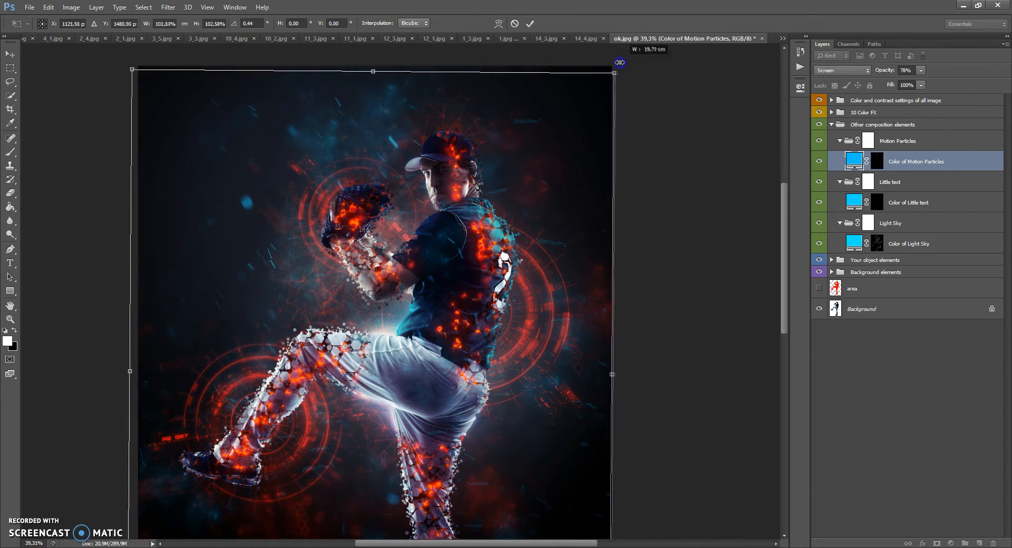
{"action": "left_click", "coordinate": [10, 53]}
{"action": "left_click", "coordinate": [490, 210]}
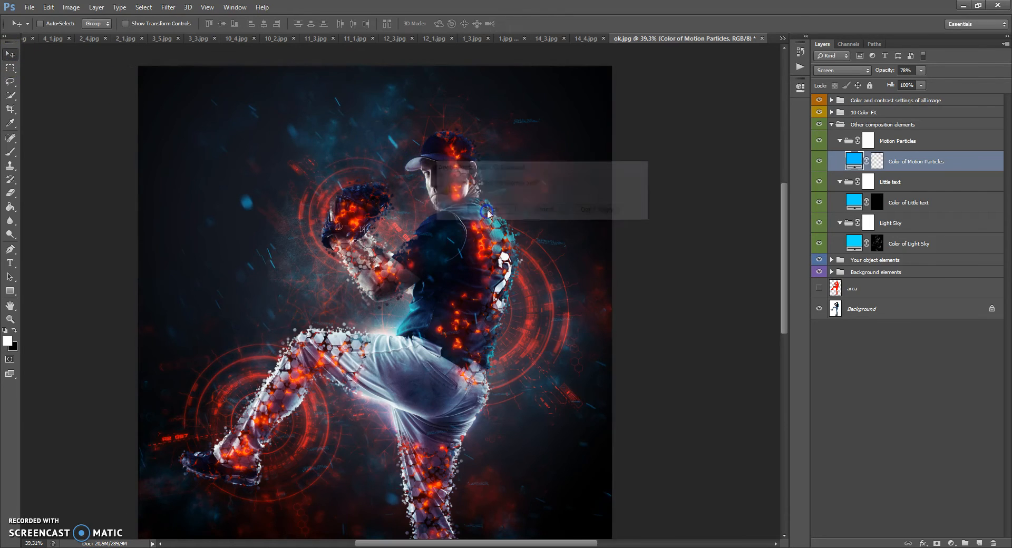
{"action": "key", "text": "ctrl+0"}
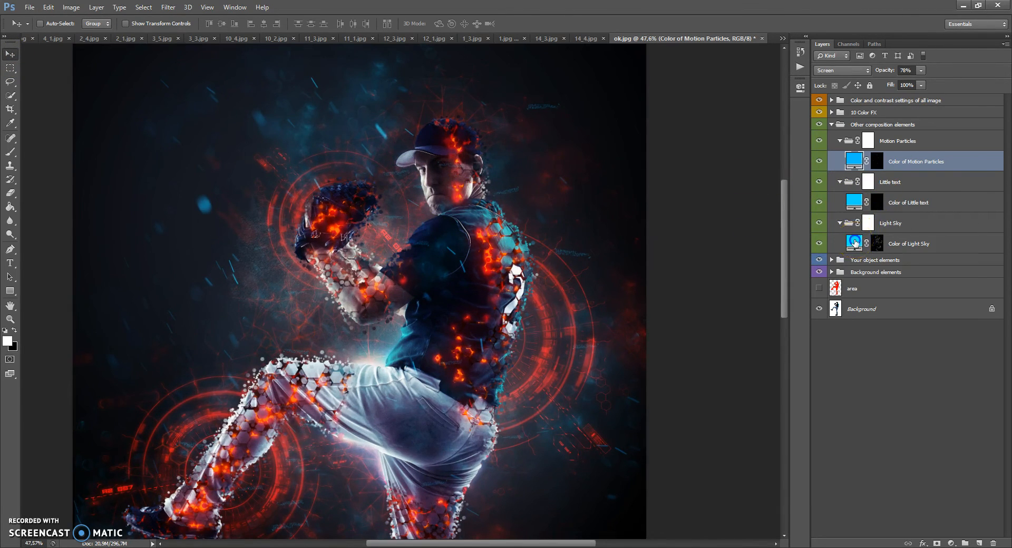
Step: Change the fill colors of the Color of Light Sky and Color of Little text layers to red ff0000
{"action": "double_click", "coordinate": [855, 243]}
{"action": "left_click_drag", "start_coordinate": [694, 207], "coordinate": [690, 174]}
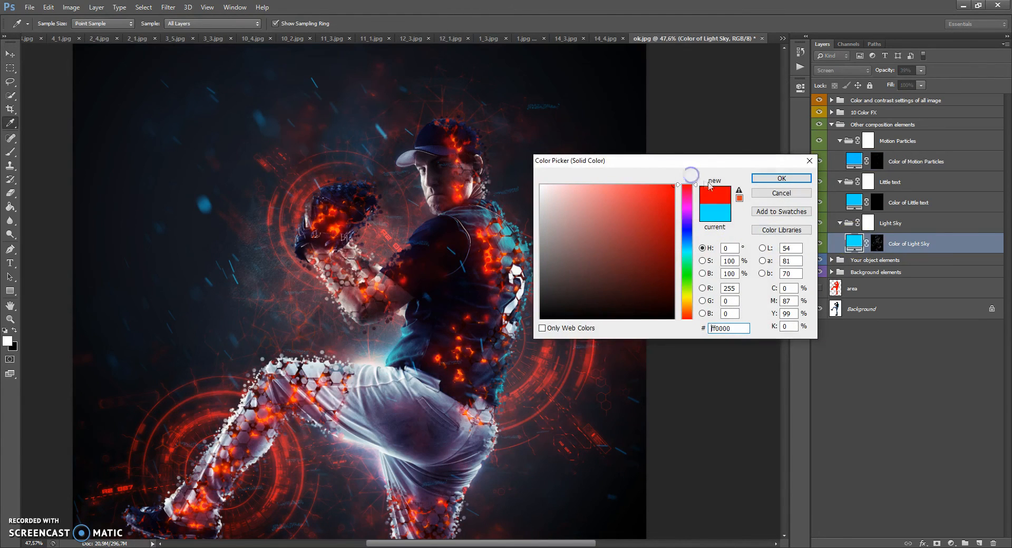
{"action": "left_click", "coordinate": [770, 179]}
{"action": "double_click", "coordinate": [854, 201]}
{"action": "left_click_drag", "start_coordinate": [687, 196], "coordinate": [682, 166]}
{"action": "left_click", "coordinate": [781, 178]}
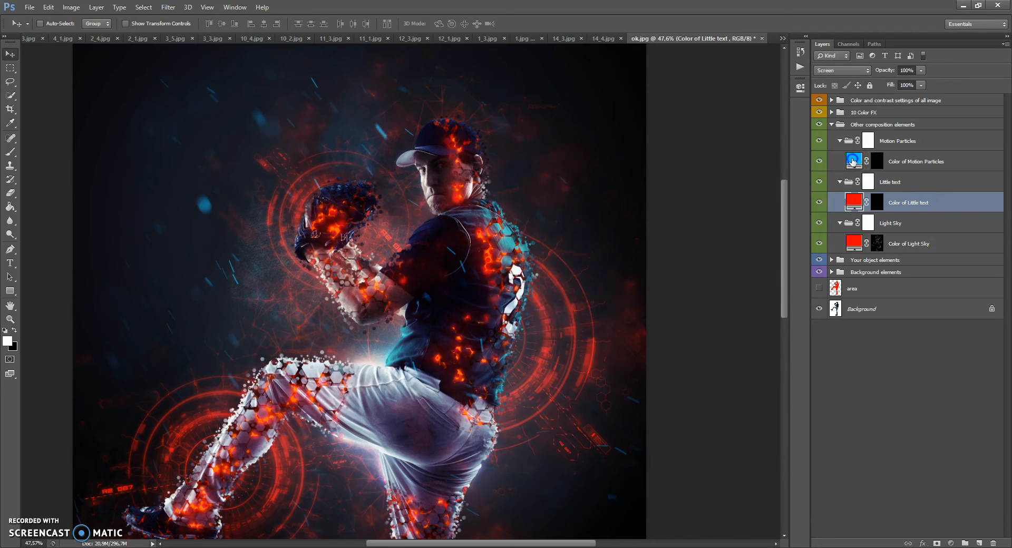
Step: Change the Color of Motion Particles fill to red ff0000 and collapse the Other composition elements group
{"action": "double_click", "coordinate": [854, 160]}
{"action": "left_click_drag", "start_coordinate": [687, 196], "coordinate": [684, 167]}
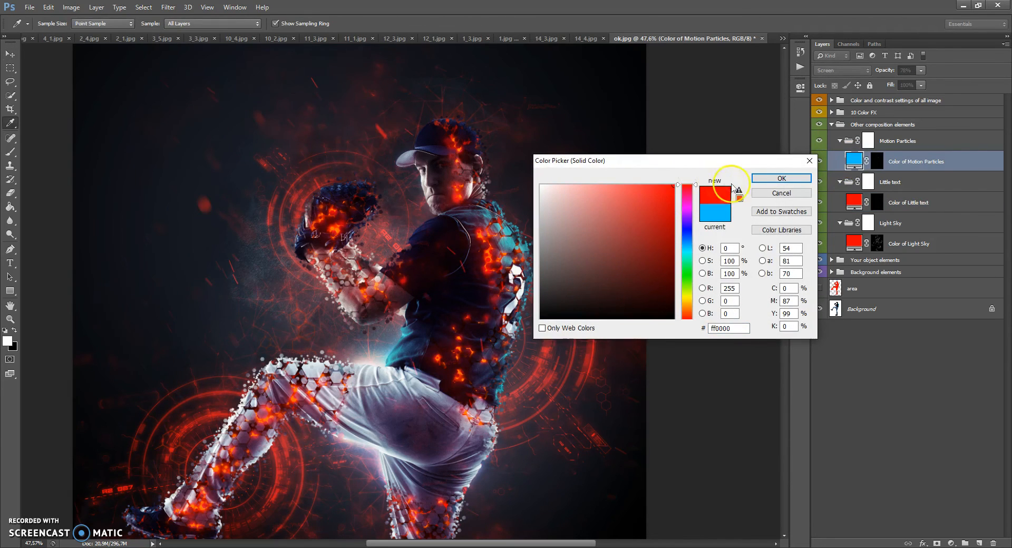
{"action": "left_click", "coordinate": [764, 179]}
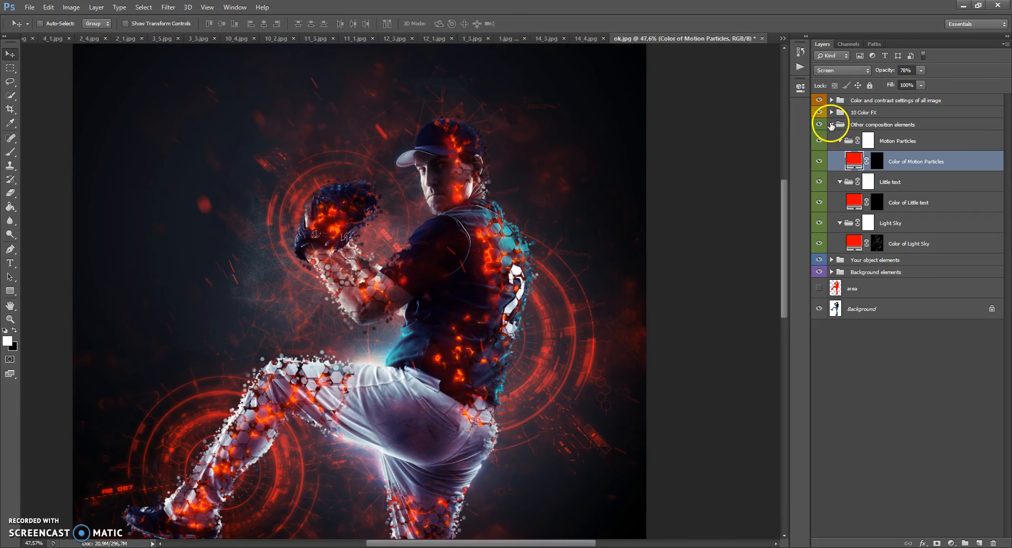
{"action": "left_click", "coordinate": [832, 125]}
{"action": "left_click", "coordinate": [832, 125]}
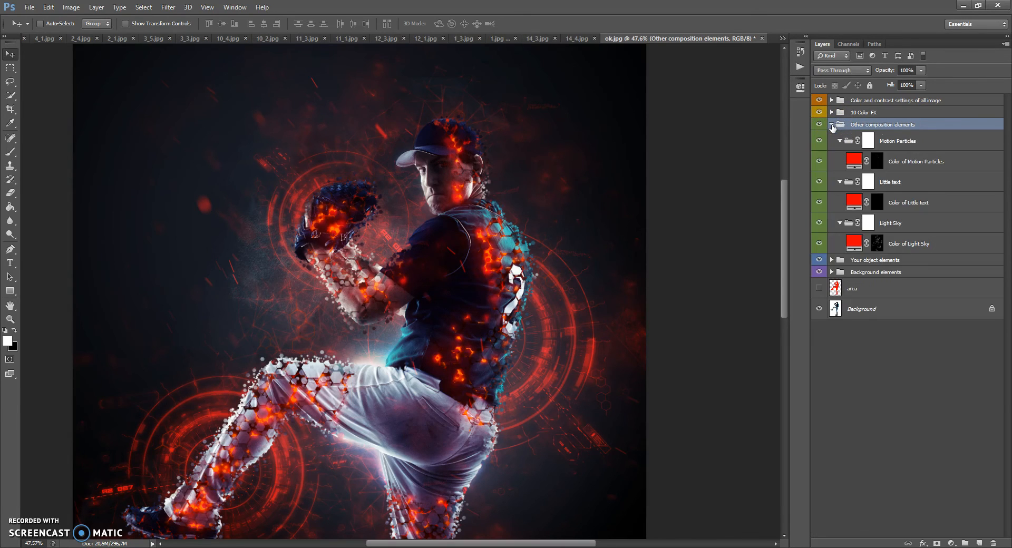
{"action": "left_click", "coordinate": [832, 125]}
Step: Preview the color effects from Col 1 to Col 10 in the 10 Color FX group one by one, leaving all hidden
{"action": "left_click", "coordinate": [838, 113]}
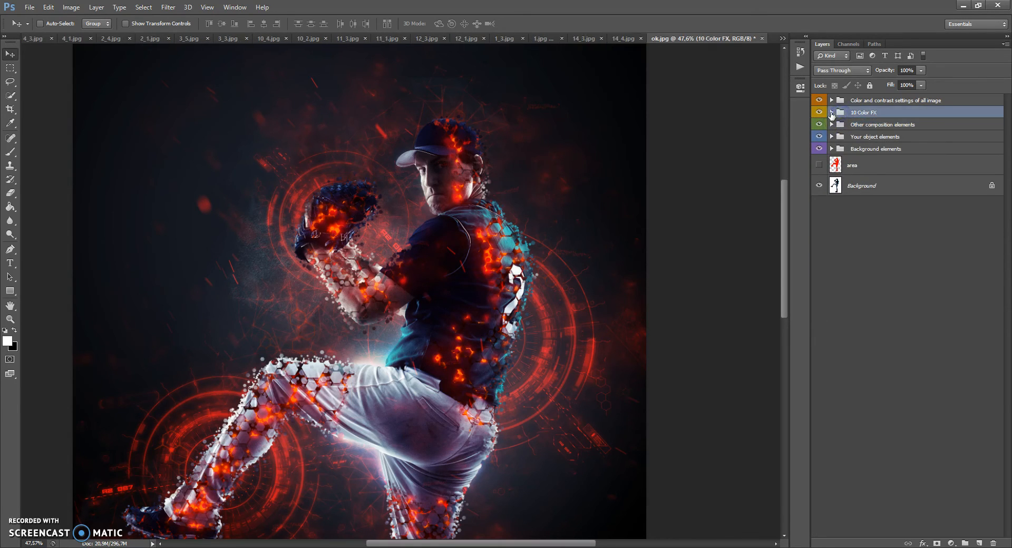
{"action": "left_click", "coordinate": [831, 112]}
{"action": "left_click", "coordinate": [819, 129]}
{"action": "left_click", "coordinate": [819, 149]}
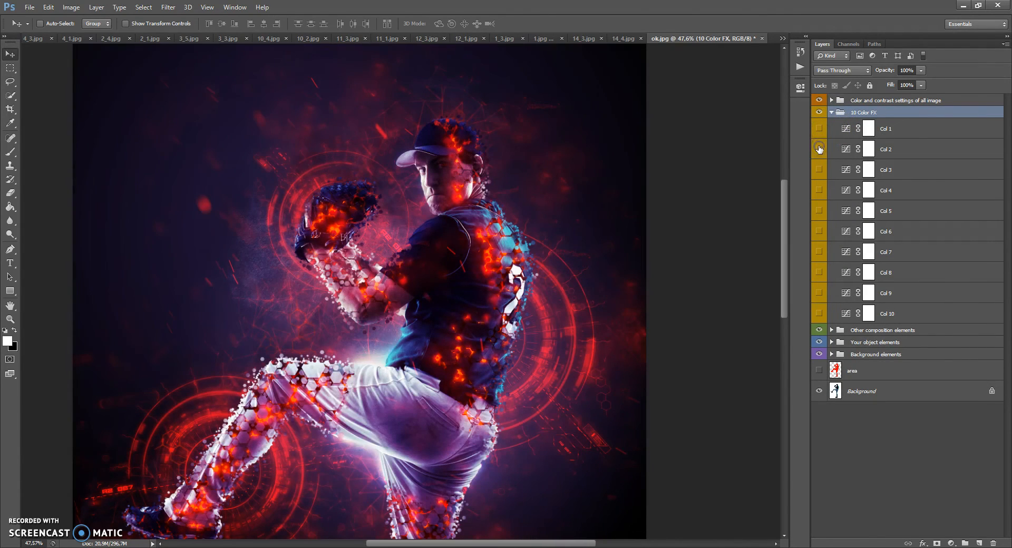
{"action": "left_click", "coordinate": [819, 149]}
{"action": "left_click", "coordinate": [820, 169]}
{"action": "left_click", "coordinate": [819, 169]}
{"action": "left_click", "coordinate": [819, 190]}
{"action": "left_click", "coordinate": [819, 191]}
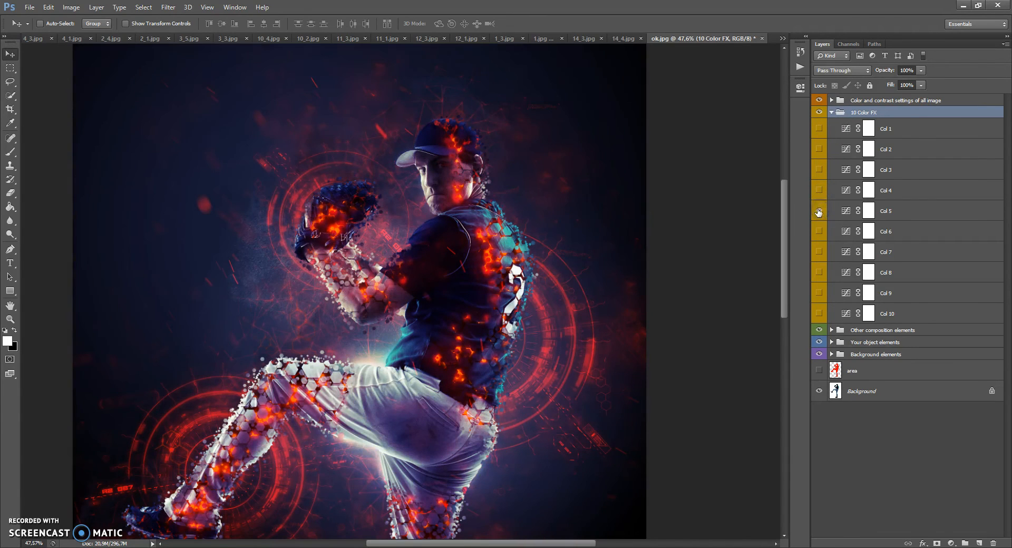
{"action": "left_click", "coordinate": [819, 232]}
{"action": "left_click", "coordinate": [819, 232]}
{"action": "left_click", "coordinate": [819, 252]}
{"action": "left_click", "coordinate": [820, 252]}
{"action": "left_click", "coordinate": [819, 272]}
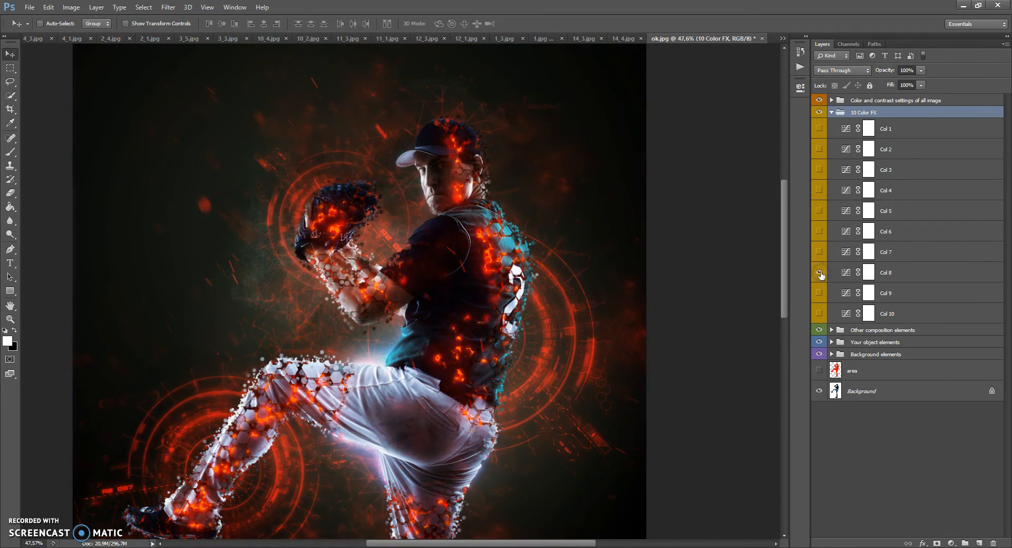
{"action": "left_click", "coordinate": [819, 293]}
{"action": "left_click", "coordinate": [820, 293]}
{"action": "left_click", "coordinate": [820, 313]}
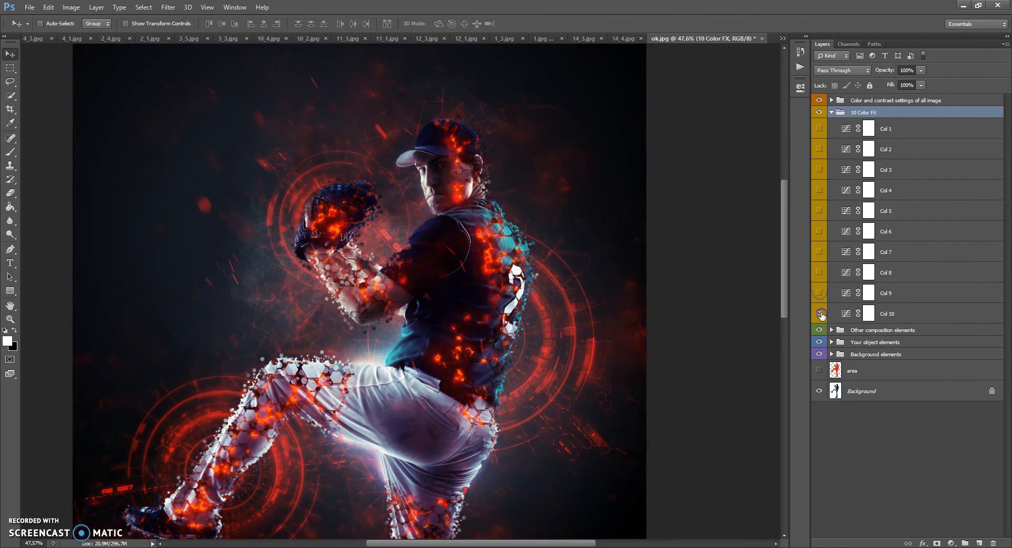
{"action": "left_click", "coordinate": [832, 113]}
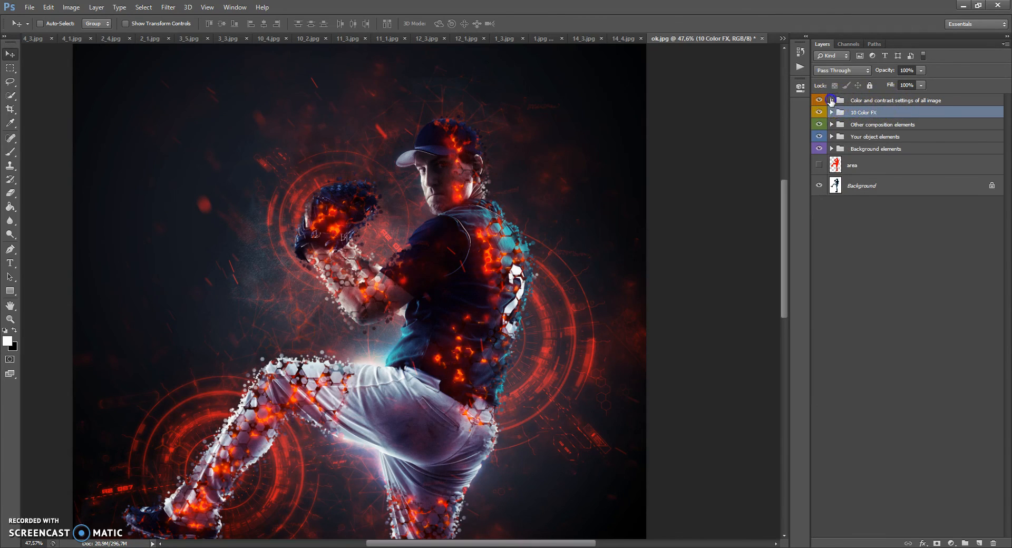
Step: Expand Color and contrast settings of all image and compare the picture with the Add color tone layer hidden and shown
{"action": "left_click", "coordinate": [831, 100]}
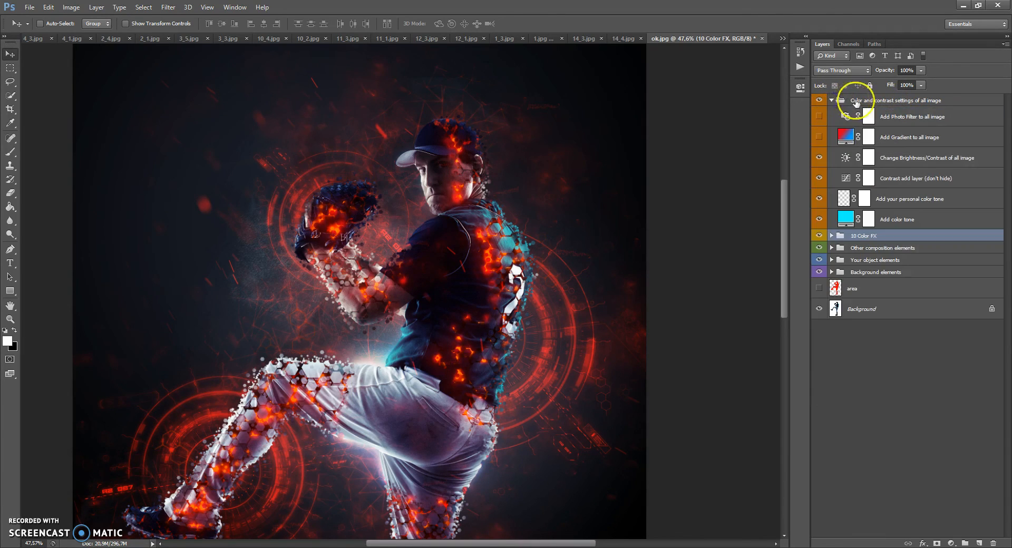
{"action": "left_click", "coordinate": [894, 221]}
{"action": "scroll", "coordinate": [418, 187], "scroll_direction": "down", "scroll_amount": 2}
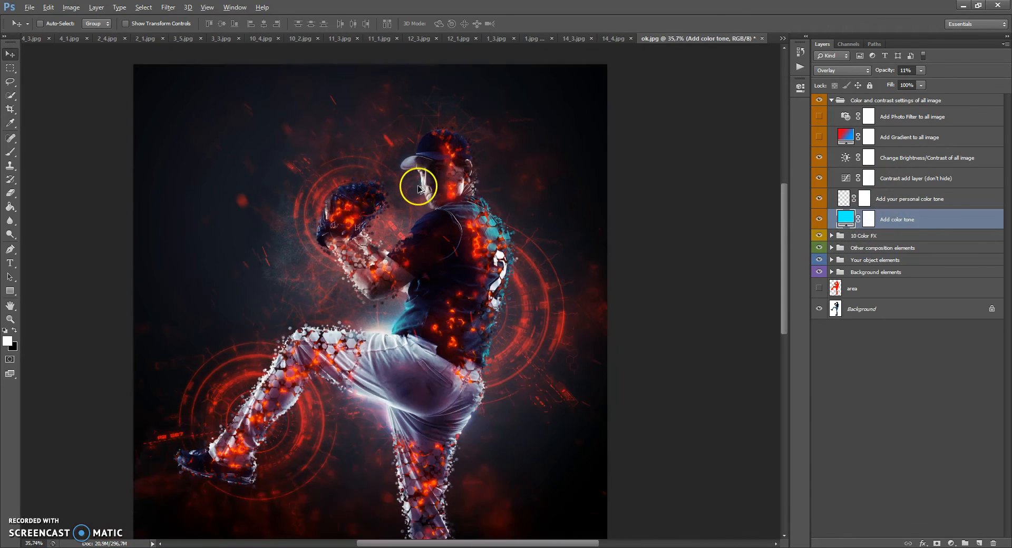
{"action": "scroll", "coordinate": [418, 187], "scroll_direction": "down", "scroll_amount": 3}
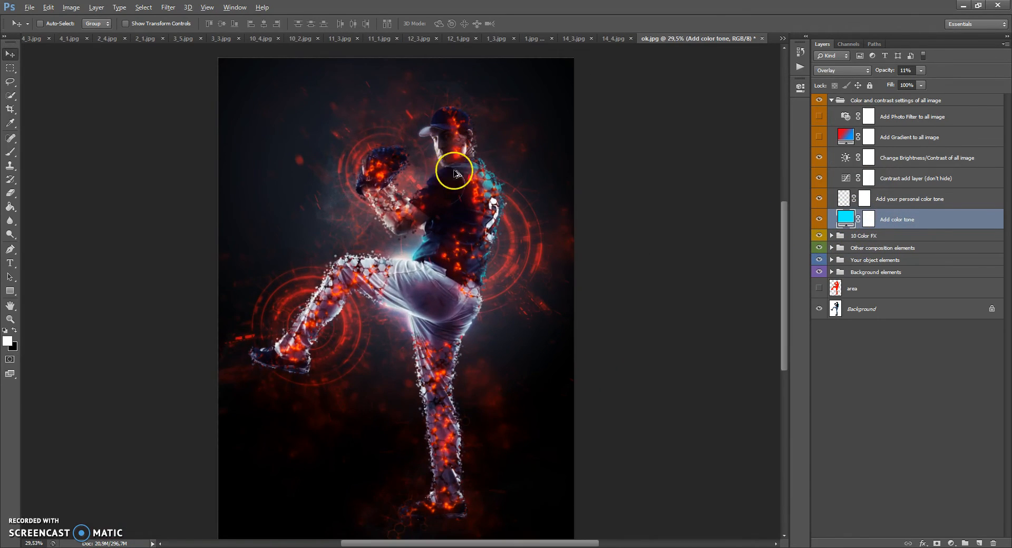
{"action": "scroll", "coordinate": [434, 165], "scroll_direction": "up", "scroll_amount": 1}
{"action": "scroll", "coordinate": [436, 165], "scroll_direction": "down", "scroll_amount": 1}
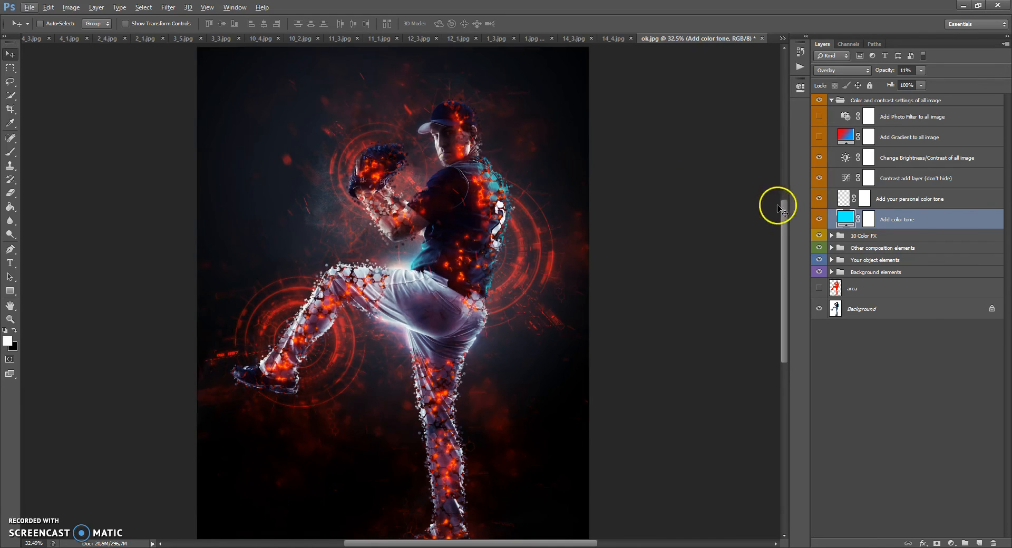
{"action": "left_click", "coordinate": [820, 219]}
{"action": "left_click", "coordinate": [819, 219]}
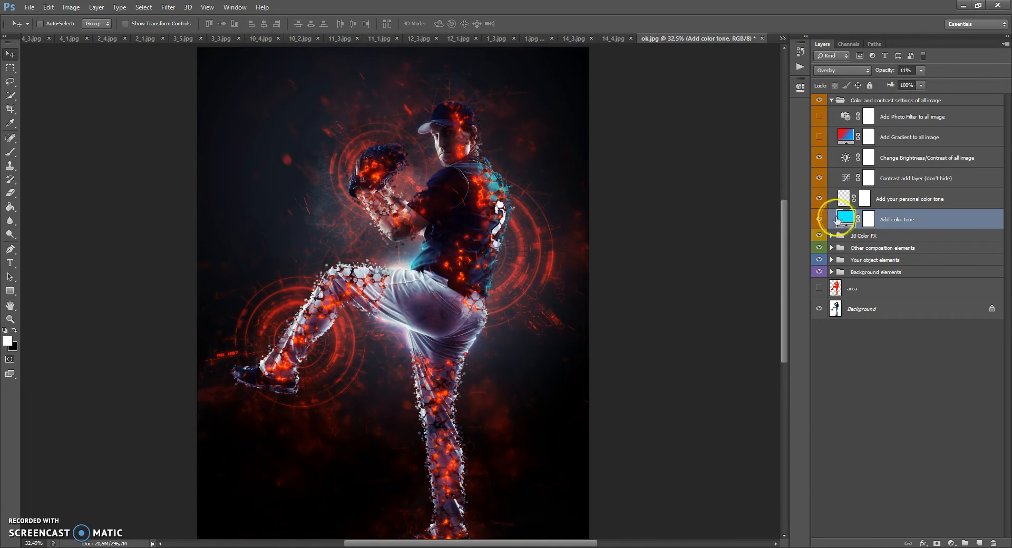
Step: Change the Add color tone fill layer to red and lower its opacity to 6%
{"action": "double_click", "coordinate": [846, 219]}
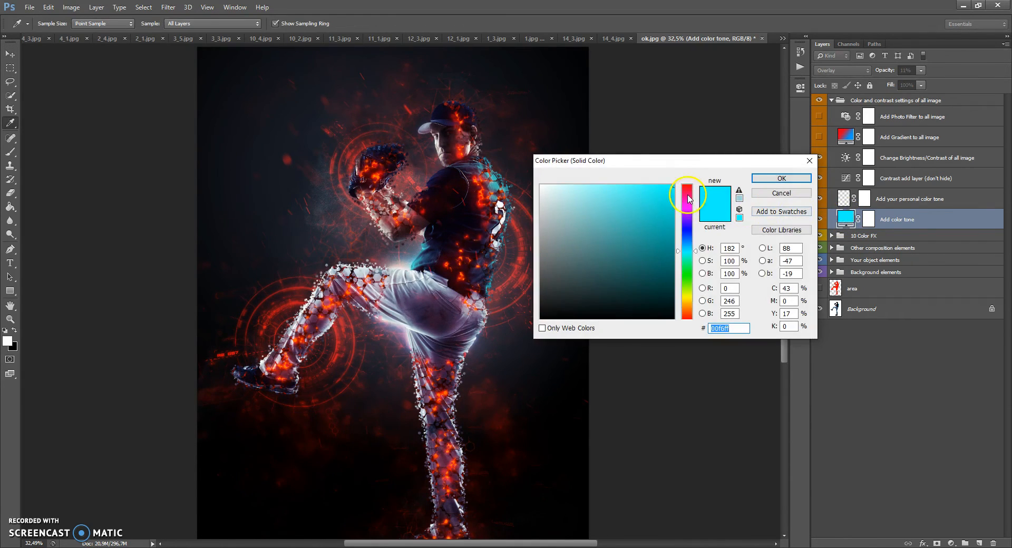
{"action": "left_click_drag", "start_coordinate": [687, 199], "coordinate": [688, 174]}
{"action": "left_click", "coordinate": [752, 180]}
{"action": "left_click", "coordinate": [921, 71]}
{"action": "left_click_drag", "start_coordinate": [935, 86], "coordinate": [920, 86]}
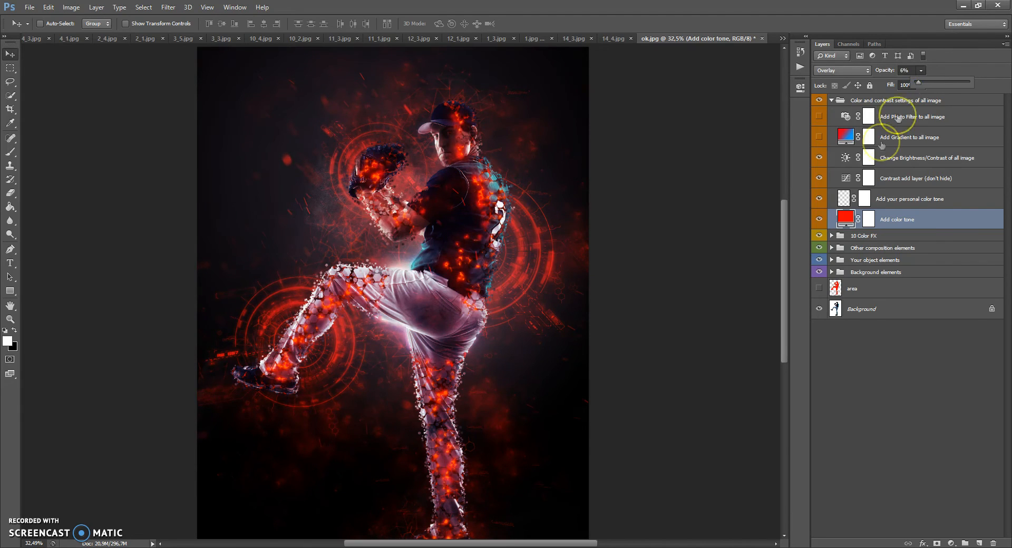
{"action": "left_click", "coordinate": [843, 219]}
{"action": "scroll", "coordinate": [416, 136], "scroll_direction": "up", "scroll_amount": 1}
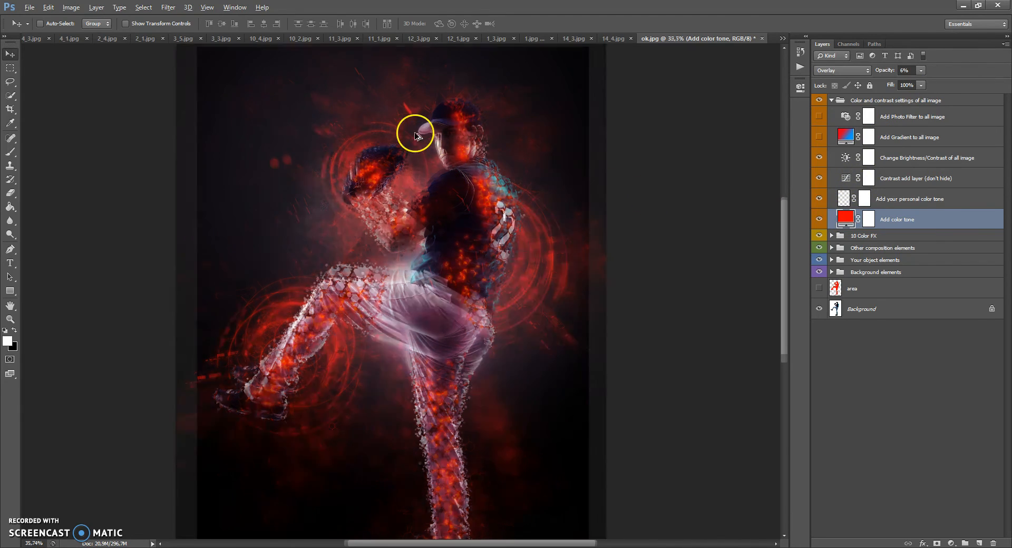
{"action": "scroll", "coordinate": [416, 137], "scroll_direction": "up", "scroll_amount": 1}
{"action": "scroll", "coordinate": [419, 141], "scroll_direction": "up", "scroll_amount": 1}
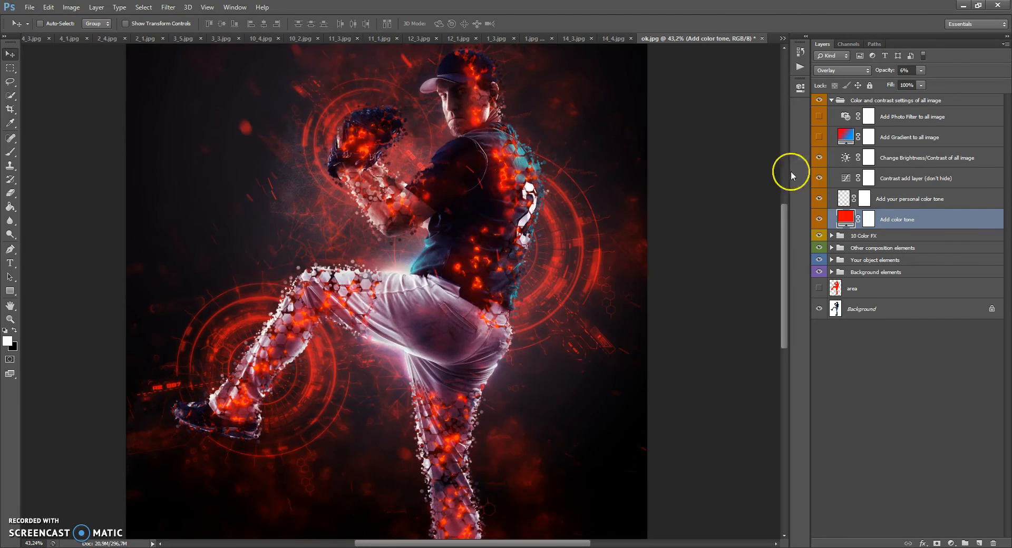
Step: Select the Add your personal color tone layer and ready the Brush tool with blue 00aeff as foreground color
{"action": "left_click", "coordinate": [890, 198]}
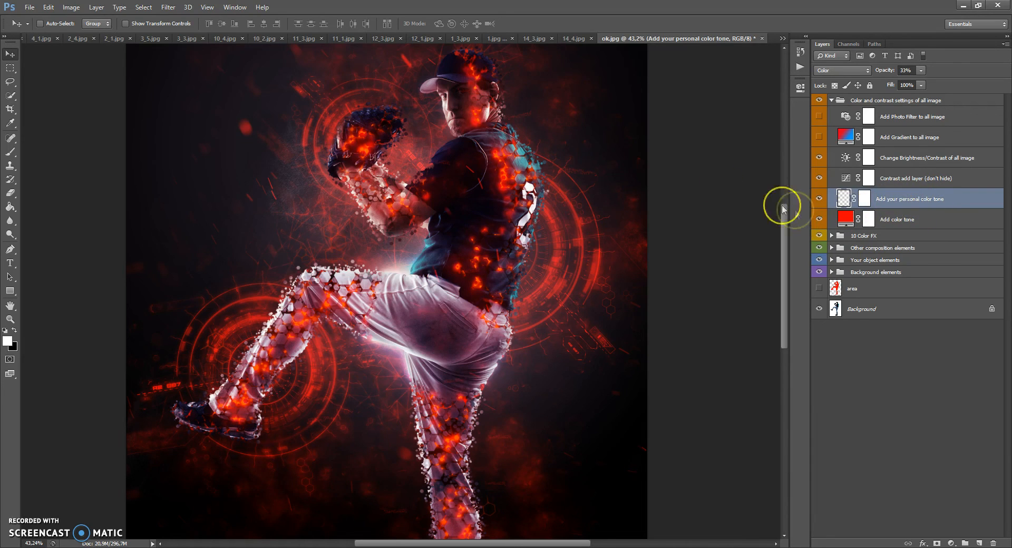
{"action": "scroll", "coordinate": [507, 177], "scroll_direction": "up", "scroll_amount": 2}
{"action": "scroll", "coordinate": [445, 152], "scroll_direction": "up", "scroll_amount": 1, "text": "alt"}
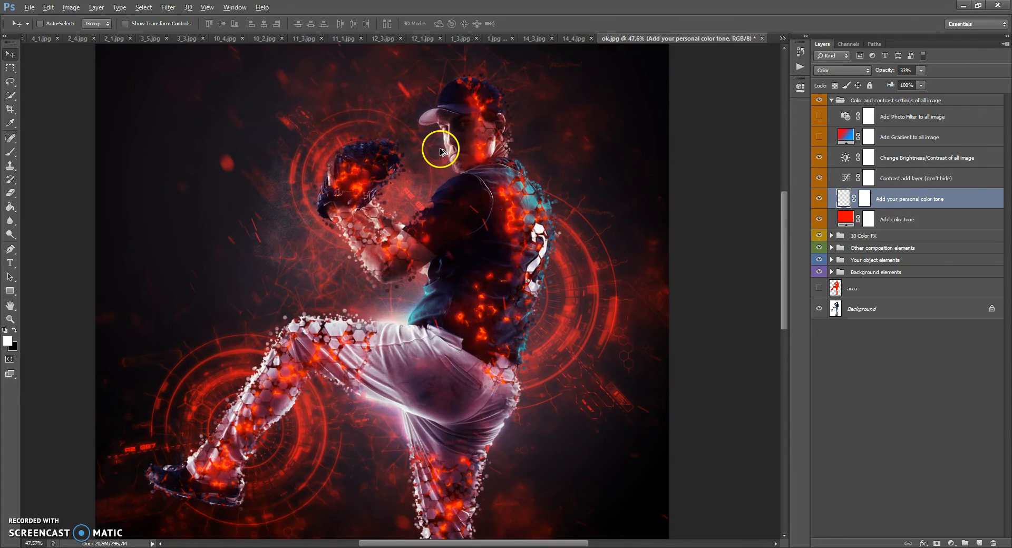
{"action": "scroll", "coordinate": [444, 174], "scroll_direction": "down", "scroll_amount": 1}
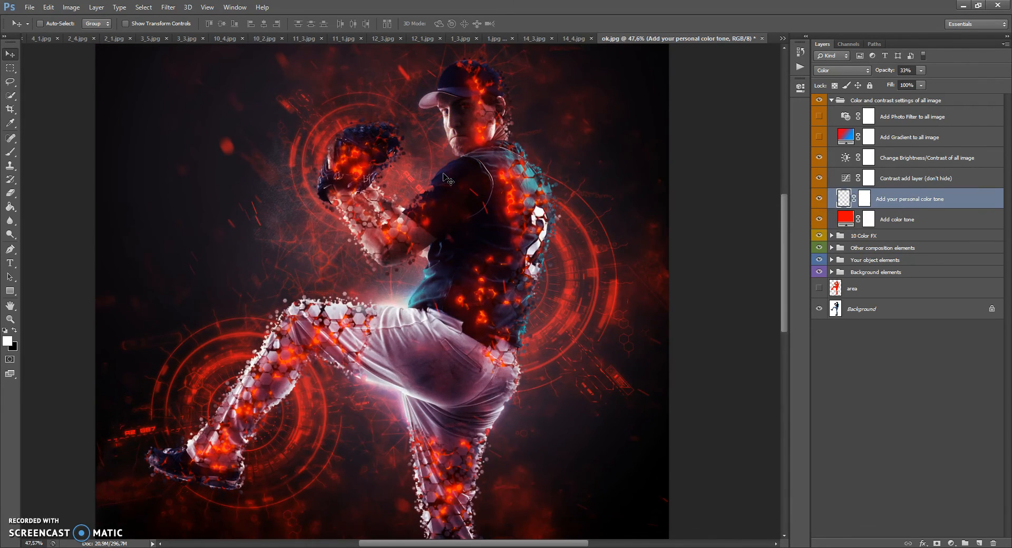
{"action": "scroll", "coordinate": [445, 180], "scroll_direction": "up", "scroll_amount": 1}
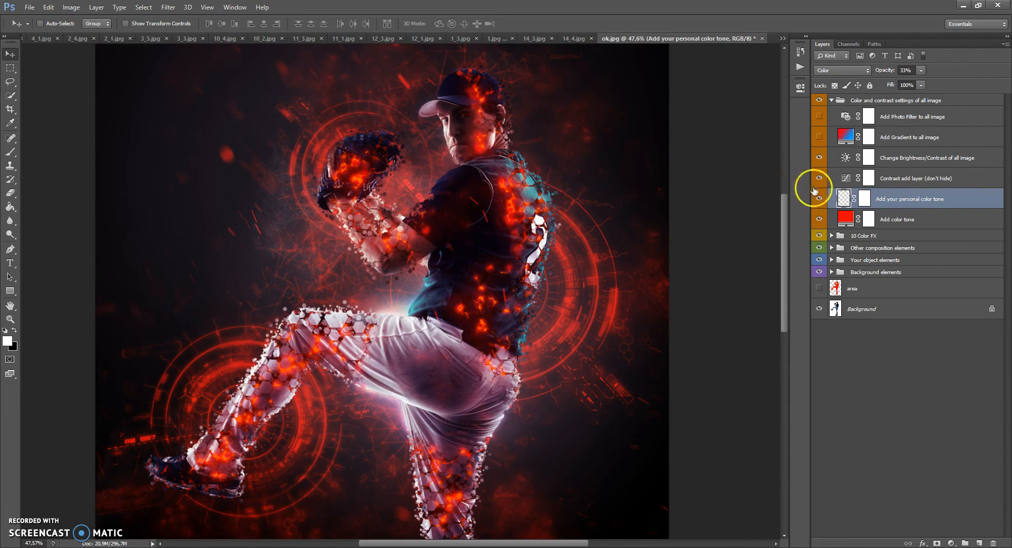
{"action": "left_click", "coordinate": [10, 152]}
{"action": "left_click", "coordinate": [7, 342]}
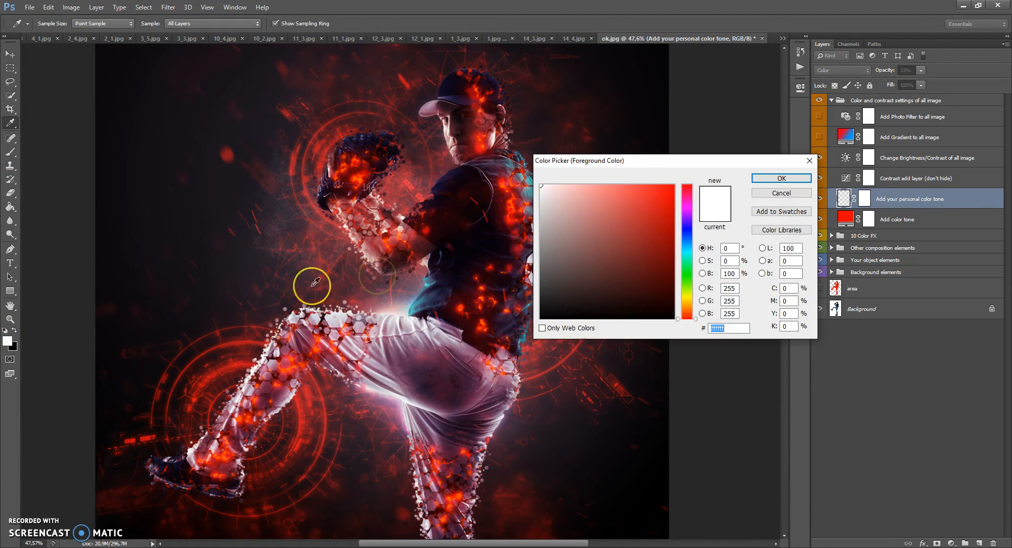
{"action": "mouse_move", "coordinate": [689, 225]}
{"action": "left_mouse_down"}
{"action": "mouse_move", "coordinate": [688, 238]}
{"action": "mouse_move", "coordinate": [678, 183]}
{"action": "mouse_move", "coordinate": [687, 245]}
{"action": "left_mouse_up"}
{"action": "left_click", "coordinate": [766, 179]}
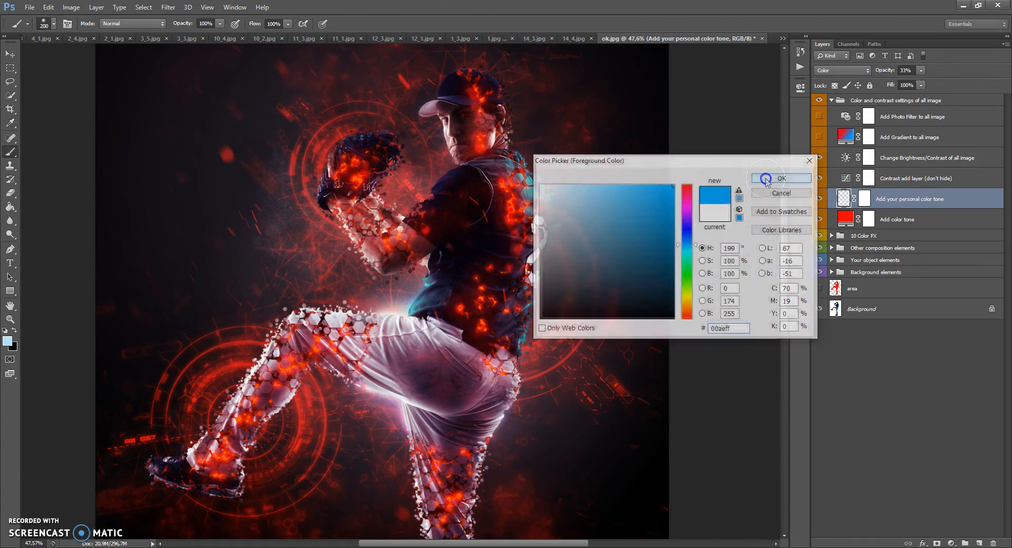
Step: Paint blue tone with the 200 px brush over the player's face, arms, back, hips and legs
{"action": "right_click", "coordinate": [527, 142]}
{"action": "left_click", "coordinate": [503, 133]}
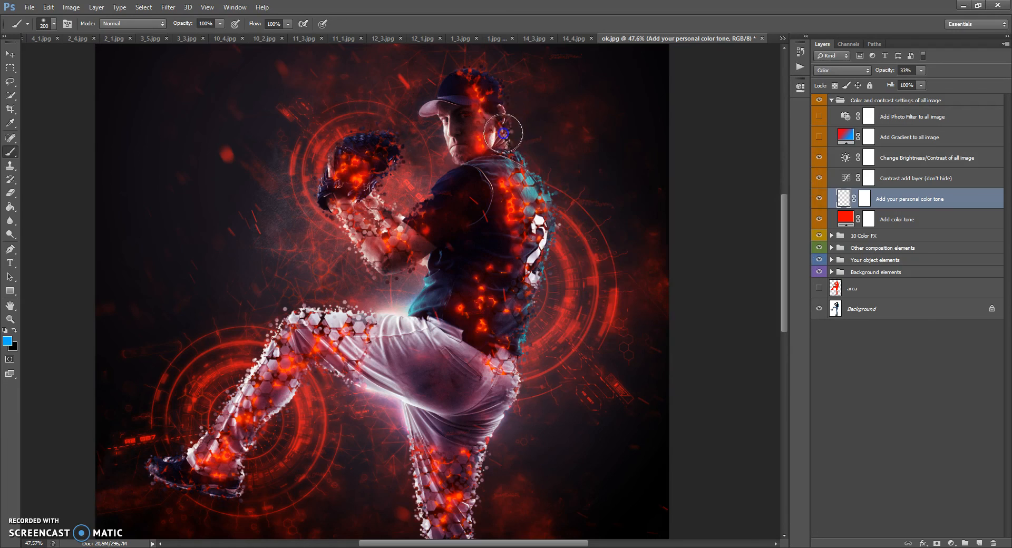
{"action": "mouse_move", "coordinate": [505, 130]}
{"action": "left_mouse_down"}
{"action": "mouse_move", "coordinate": [532, 187]}
{"action": "mouse_move", "coordinate": [524, 225]}
{"action": "mouse_move", "coordinate": [445, 135]}
{"action": "mouse_move", "coordinate": [446, 170]}
{"action": "mouse_move", "coordinate": [391, 231]}
{"action": "left_mouse_up"}
{"action": "mouse_move", "coordinate": [515, 193]}
{"action": "left_mouse_down"}
{"action": "mouse_move", "coordinate": [497, 90]}
{"action": "mouse_move", "coordinate": [533, 253]}
{"action": "mouse_move", "coordinate": [526, 325]}
{"action": "left_mouse_up"}
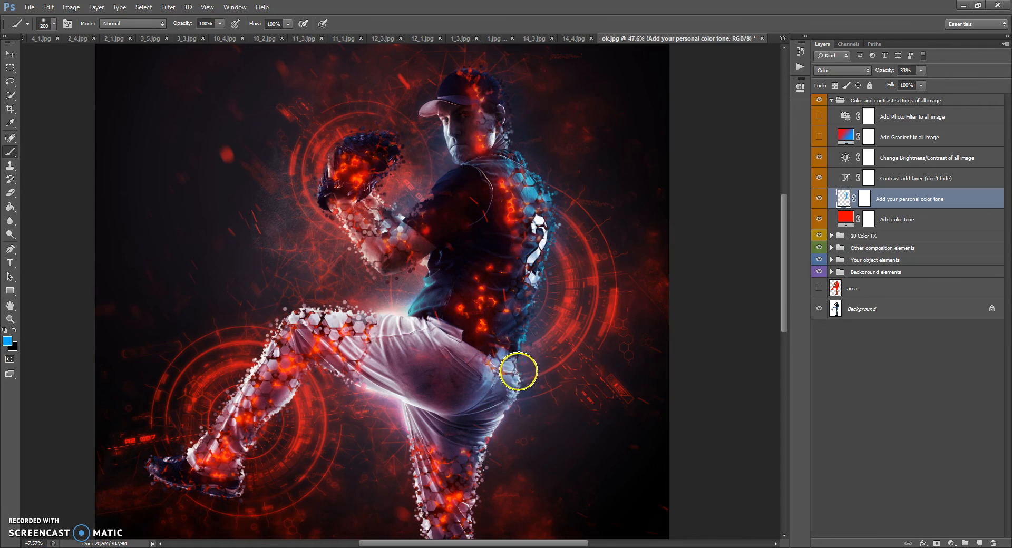
{"action": "scroll", "coordinate": [506, 364], "scroll_direction": "down", "scroll_amount": 3}
{"action": "scroll", "coordinate": [488, 474], "scroll_direction": "down", "scroll_amount": 1}
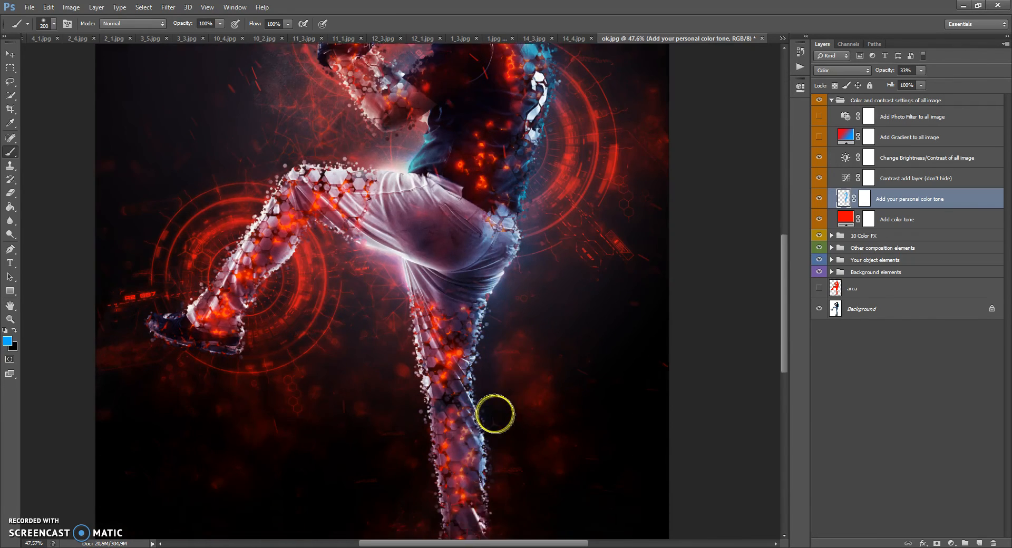
{"action": "scroll", "coordinate": [493, 413], "scroll_direction": "down", "scroll_amount": 3}
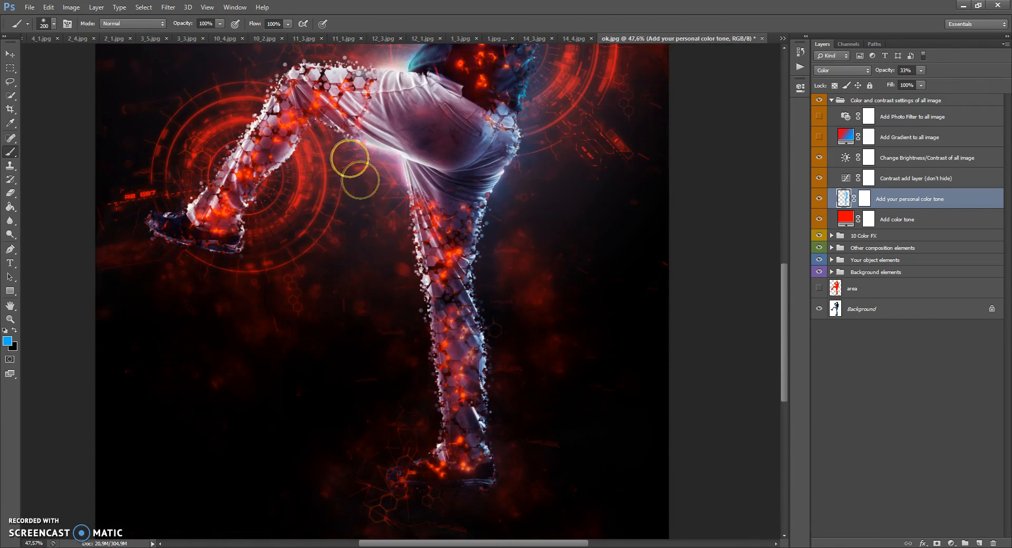
{"action": "left_click_drag", "start_coordinate": [305, 118], "coordinate": [246, 208]}
{"action": "mouse_move", "coordinate": [225, 242]}
{"action": "left_mouse_down"}
{"action": "mouse_move", "coordinate": [242, 231]}
{"action": "mouse_move", "coordinate": [253, 194]}
{"action": "left_mouse_up"}
{"action": "scroll", "coordinate": [362, 205], "scroll_direction": "up", "scroll_amount": 3}
{"action": "left_click_drag", "start_coordinate": [338, 207], "coordinate": [432, 231]}
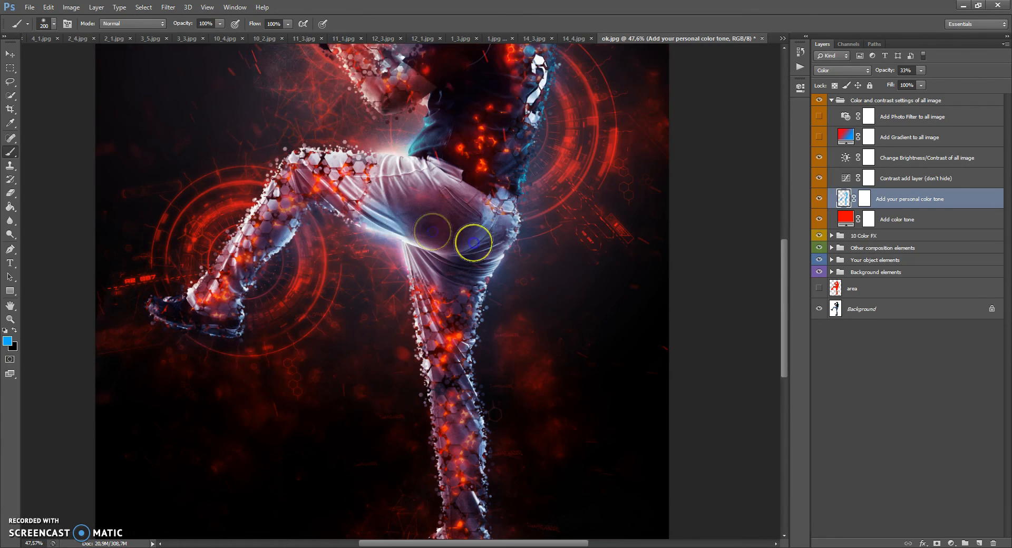
Step: Enlarge the brush to 463 px and paint more blue over the player's hips, legs, upper body and nearby background
{"action": "right_click", "coordinate": [507, 206]}
{"action": "left_click_drag", "start_coordinate": [580, 227], "coordinate": [601, 227]}
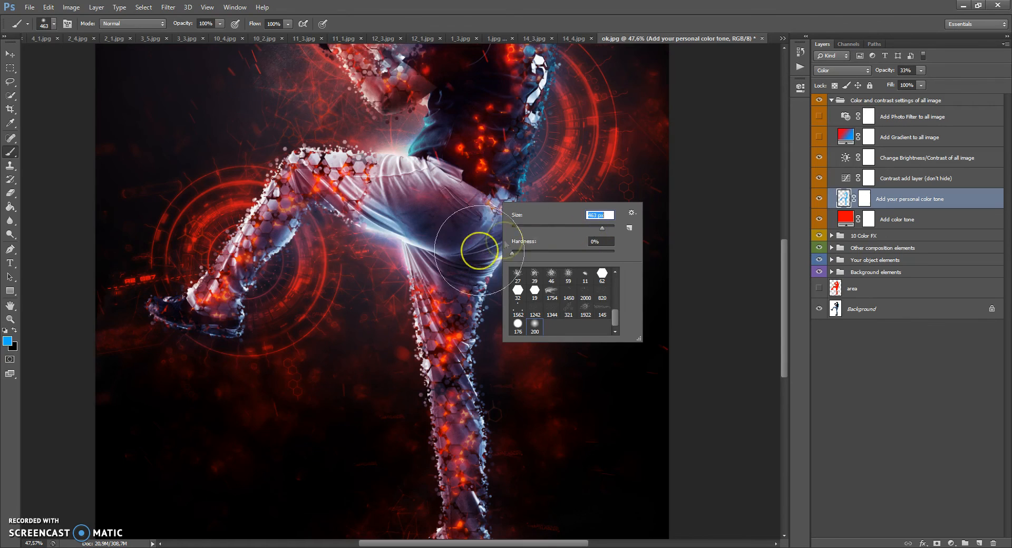
{"action": "left_click", "coordinate": [519, 372]}
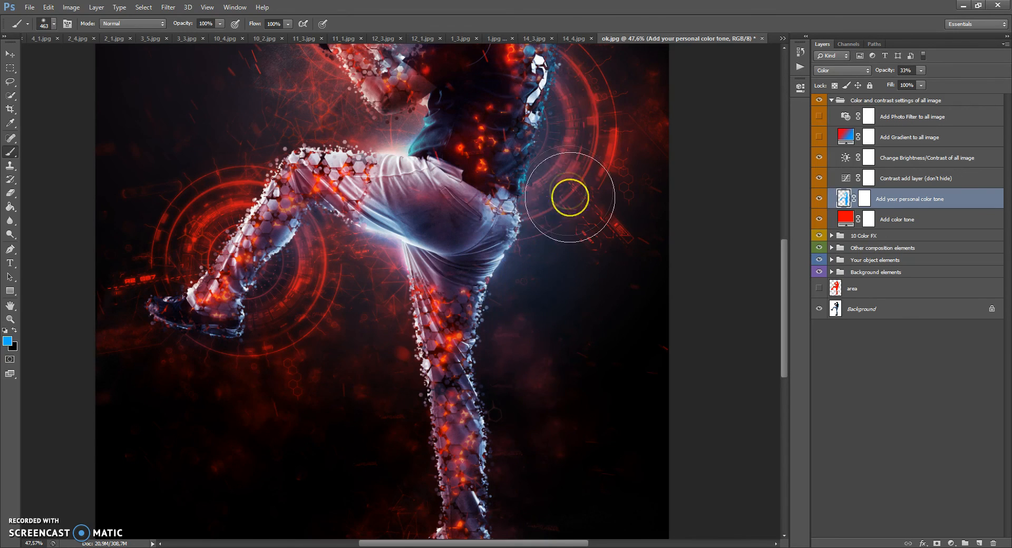
{"action": "scroll", "coordinate": [564, 291], "scroll_direction": "down", "scroll_amount": 2}
{"action": "mouse_move", "coordinate": [497, 154]}
{"action": "left_mouse_down"}
{"action": "mouse_move", "coordinate": [469, 113]}
{"action": "mouse_move", "coordinate": [473, 120]}
{"action": "left_mouse_up"}
{"action": "mouse_move", "coordinate": [419, 170]}
{"action": "left_mouse_down"}
{"action": "mouse_move", "coordinate": [403, 183]}
{"action": "mouse_move", "coordinate": [371, 296]}
{"action": "mouse_move", "coordinate": [332, 343]}
{"action": "mouse_move", "coordinate": [368, 310]}
{"action": "mouse_move", "coordinate": [427, 402]}
{"action": "mouse_move", "coordinate": [466, 415]}
{"action": "mouse_move", "coordinate": [454, 469]}
{"action": "left_mouse_up"}
{"action": "mouse_move", "coordinate": [450, 330]}
{"action": "left_mouse_down"}
{"action": "mouse_move", "coordinate": [449, 306]}
{"action": "mouse_move", "coordinate": [464, 319]}
{"action": "mouse_move", "coordinate": [486, 270]}
{"action": "mouse_move", "coordinate": [470, 125]}
{"action": "left_mouse_up"}
{"action": "mouse_move", "coordinate": [470, 125]}
{"action": "left_mouse_down"}
{"action": "mouse_move", "coordinate": [520, 284]}
{"action": "mouse_move", "coordinate": [503, 193]}
{"action": "left_mouse_up"}
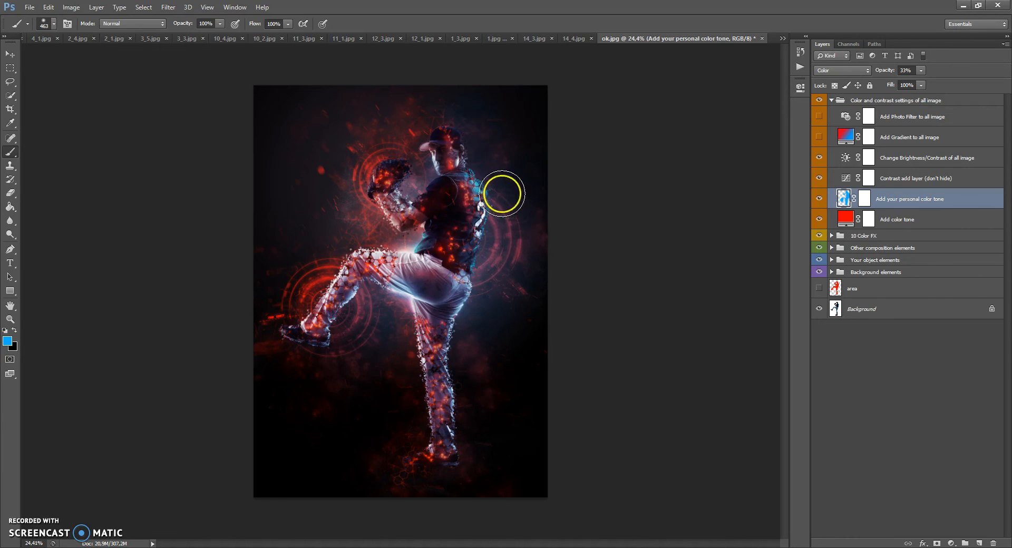
Step: Raise the Add your personal color tone layer's opacity to 62%
{"action": "scroll", "coordinate": [447, 139], "scroll_direction": "up", "scroll_amount": 5}
{"action": "scroll", "coordinate": [441, 136], "scroll_direction": "down", "scroll_amount": 1}
{"action": "left_click", "coordinate": [921, 70]}
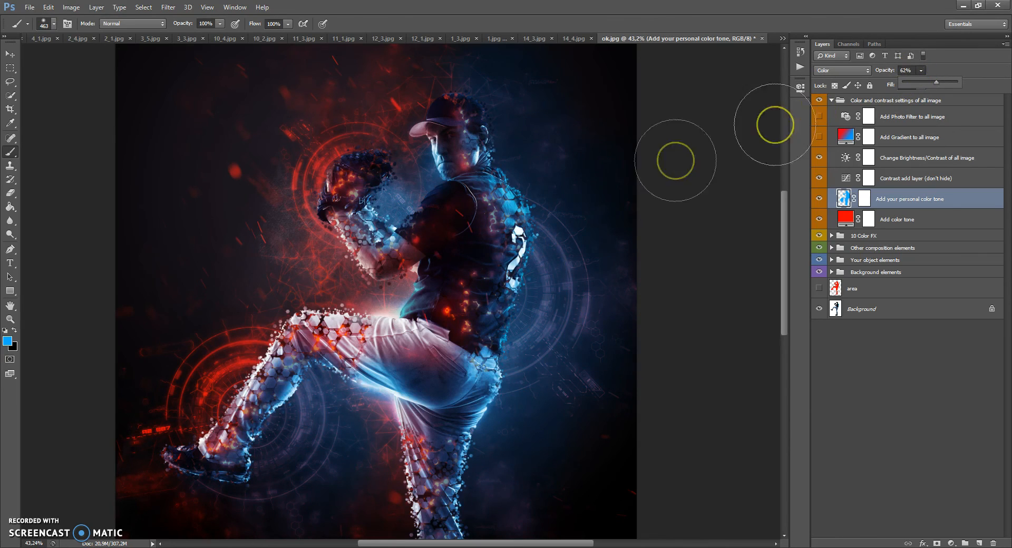
Step: Try erasing the blue tone from the player's face with a hard 154 px eraser, and undo the stroke
{"action": "left_click", "coordinate": [845, 195]}
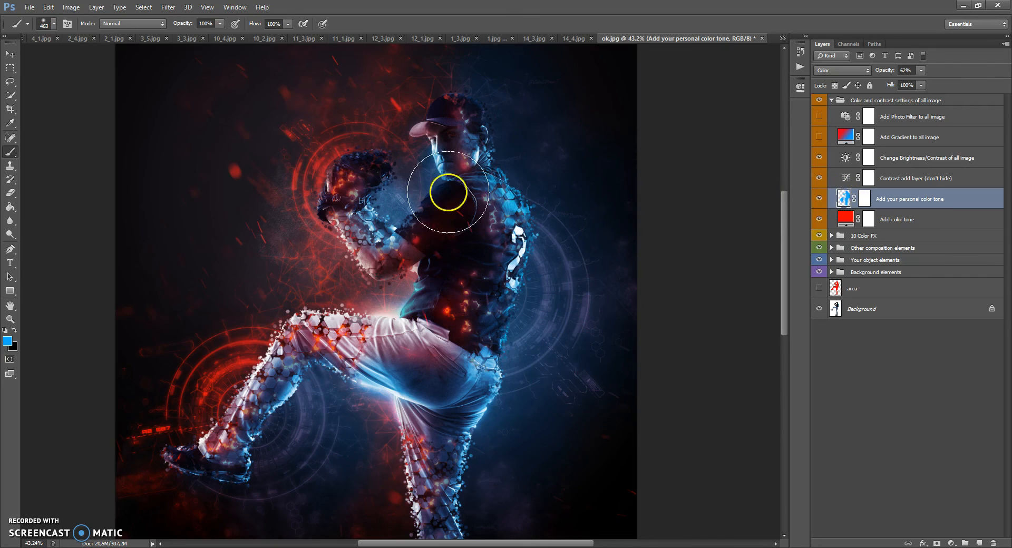
{"action": "left_click", "coordinate": [10, 192]}
{"action": "right_click", "coordinate": [459, 186]}
{"action": "left_click_drag", "start_coordinate": [488, 209], "coordinate": [531, 212]}
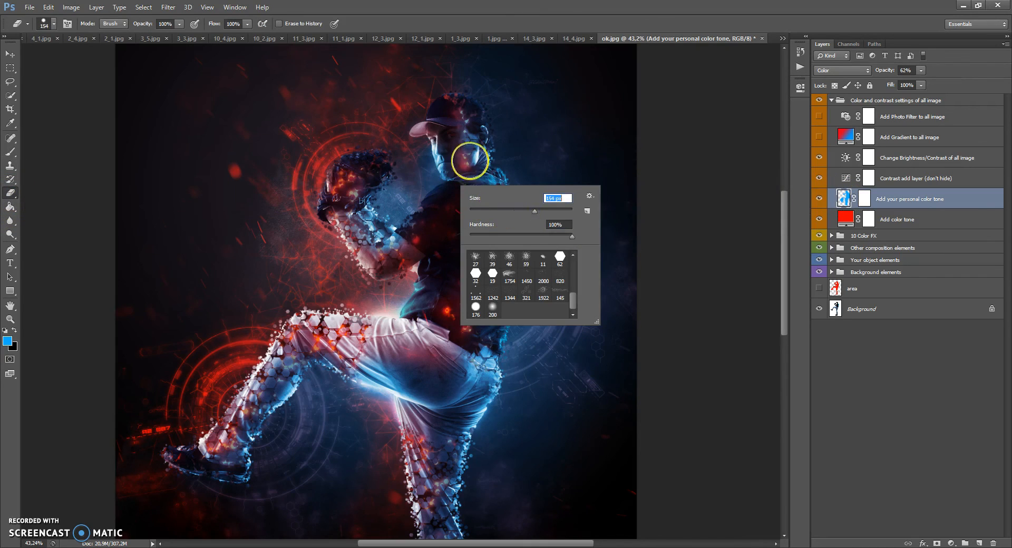
{"action": "left_click_drag", "start_coordinate": [460, 131], "coordinate": [452, 141]}
{"action": "key", "text": "ctrl+z"}
Step: Erase the blue tone from the player's face, jersey, arm and the front edges of the legs with a soft 200 px eraser
{"action": "right_click", "coordinate": [454, 167]}
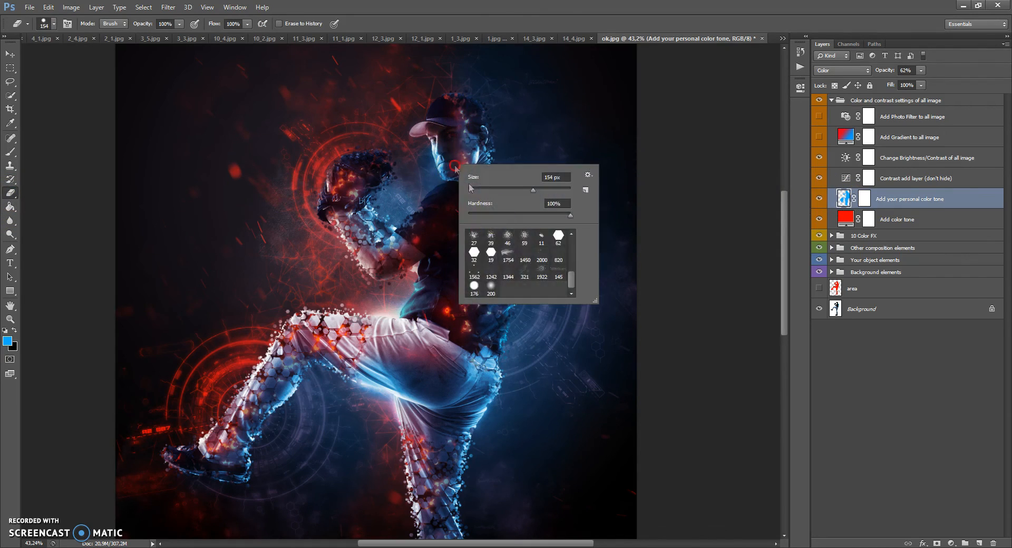
{"action": "double_click", "coordinate": [495, 287]}
{"action": "mouse_move", "coordinate": [453, 152]}
{"action": "left_mouse_down"}
{"action": "mouse_move", "coordinate": [453, 128]}
{"action": "mouse_move", "coordinate": [454, 167]}
{"action": "mouse_move", "coordinate": [443, 128]}
{"action": "mouse_move", "coordinate": [472, 226]}
{"action": "left_mouse_up"}
{"action": "mouse_move", "coordinate": [451, 342]}
{"action": "left_mouse_down"}
{"action": "mouse_move", "coordinate": [484, 271]}
{"action": "mouse_move", "coordinate": [474, 257]}
{"action": "mouse_move", "coordinate": [499, 213]}
{"action": "left_mouse_up"}
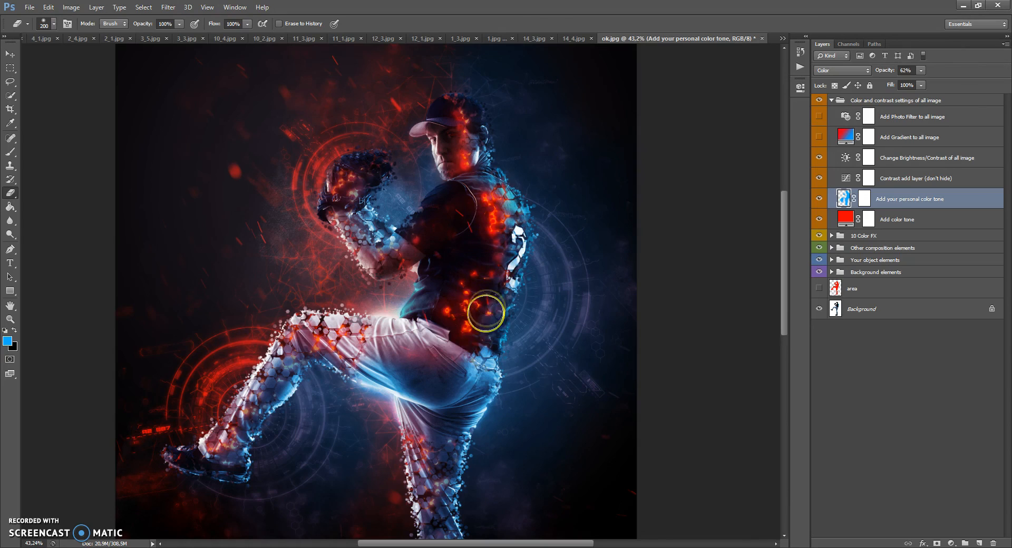
{"action": "mouse_move", "coordinate": [478, 340]}
{"action": "left_mouse_down"}
{"action": "mouse_move", "coordinate": [419, 251]}
{"action": "mouse_move", "coordinate": [379, 255]}
{"action": "mouse_move", "coordinate": [343, 226]}
{"action": "left_mouse_up"}
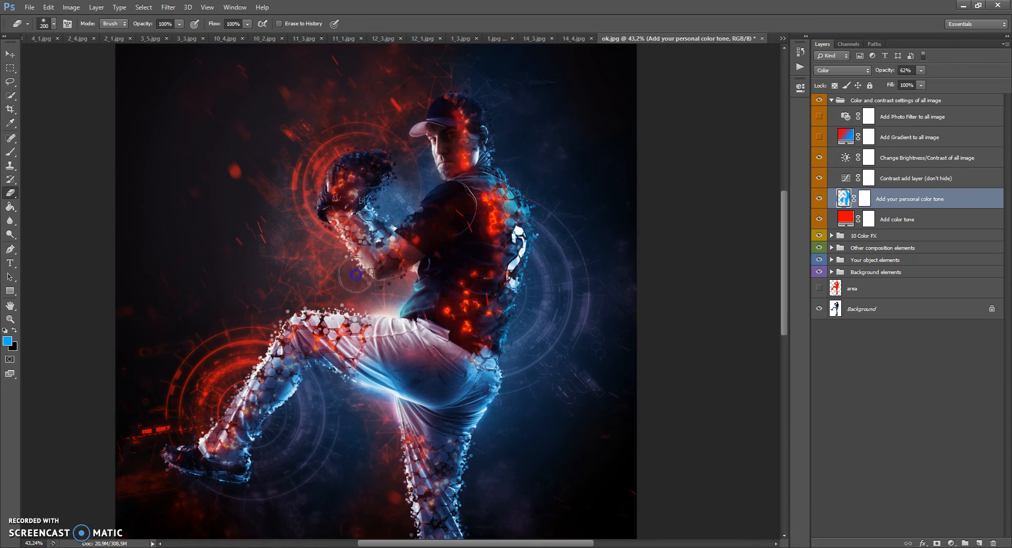
{"action": "left_click_drag", "start_coordinate": [240, 372], "coordinate": [203, 445]}
{"action": "left_click_drag", "start_coordinate": [408, 397], "coordinate": [406, 444]}
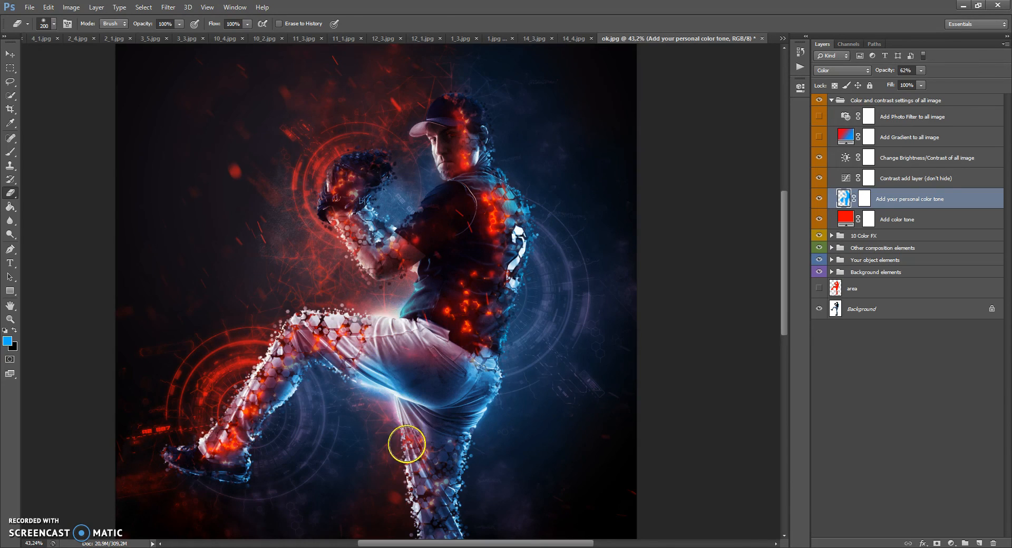
Step: Lower the personal color tone layer's opacity to 37%, compare the picture with and without it, and leave the layer hidden
{"action": "left_click", "coordinate": [923, 71]}
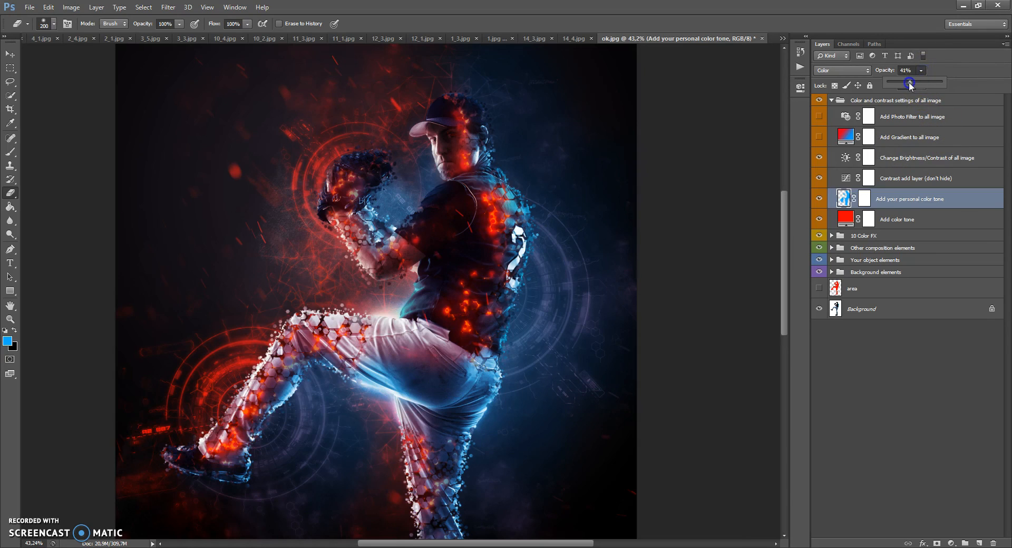
{"action": "left_click", "coordinate": [818, 199]}
{"action": "left_click", "coordinate": [817, 198]}
{"action": "left_click", "coordinate": [817, 199]}
{"action": "left_click", "coordinate": [817, 198]}
{"action": "left_click", "coordinate": [817, 198]}
{"action": "left_click", "coordinate": [817, 199]}
{"action": "left_click", "coordinate": [817, 199]}
{"action": "left_click", "coordinate": [817, 198]}
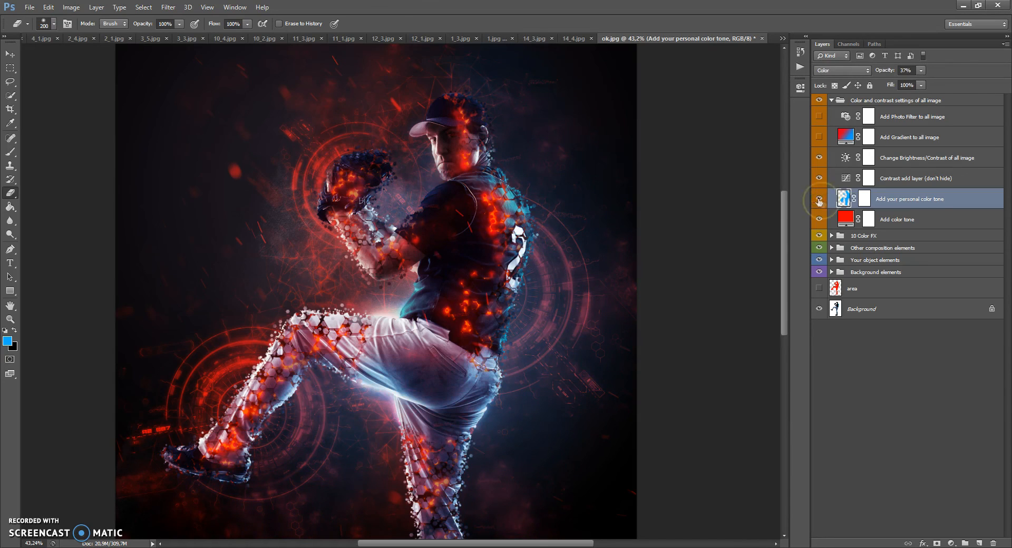
{"action": "left_click", "coordinate": [819, 198]}
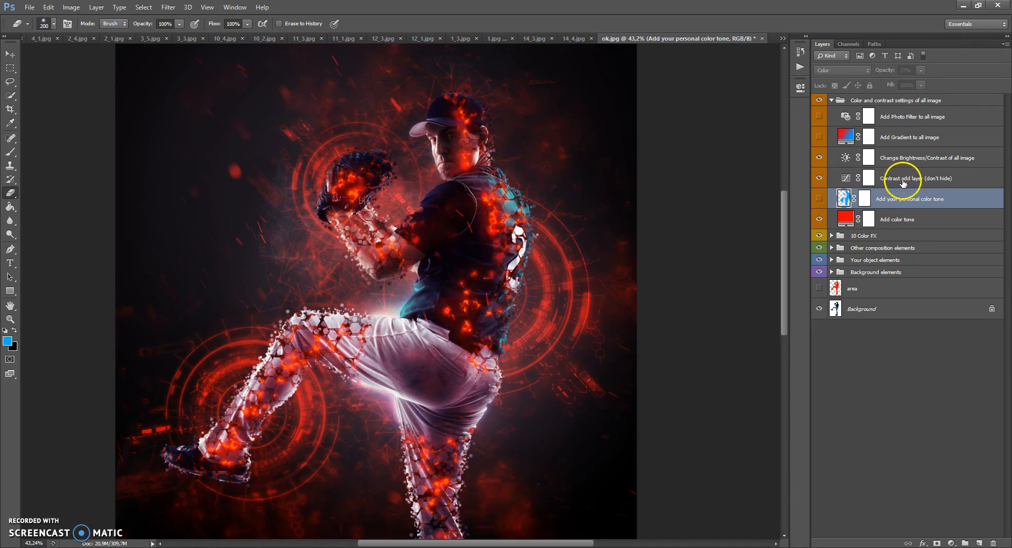
Step: Try brightness -21 and different contrast in the Change Brightness/Contrast of all image layer, and return both to 0
{"action": "left_click", "coordinate": [903, 182]}
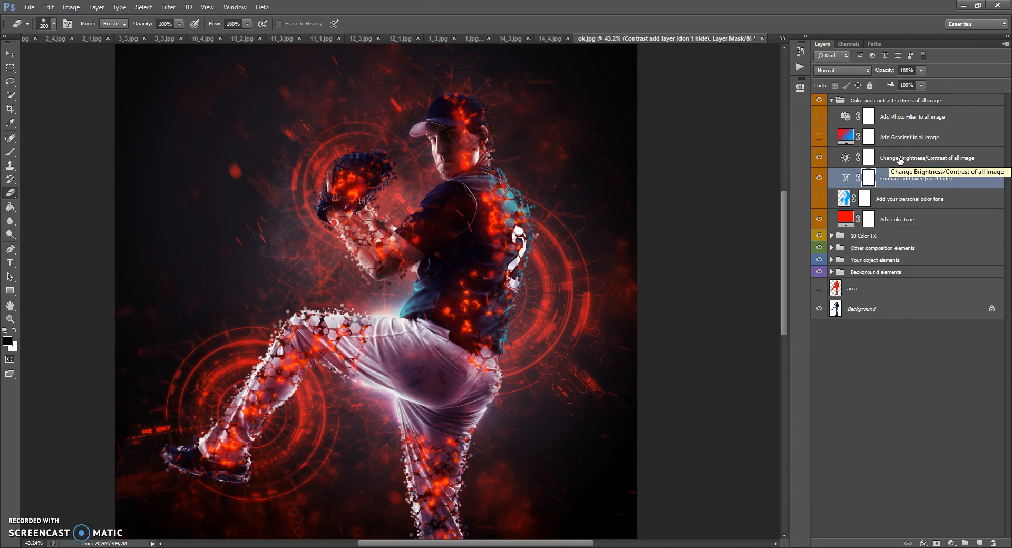
{"action": "double_click", "coordinate": [845, 158]}
{"action": "mouse_move", "coordinate": [710, 138]}
{"action": "left_mouse_down"}
{"action": "mouse_move", "coordinate": [679, 141]}
{"action": "mouse_move", "coordinate": [719, 139]}
{"action": "mouse_move", "coordinate": [701, 140]}
{"action": "left_mouse_up"}
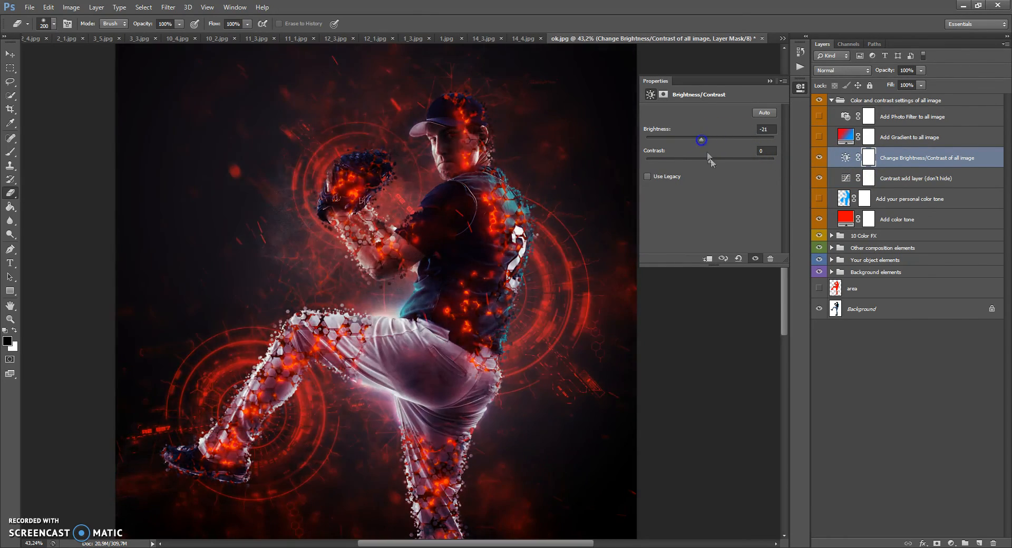
{"action": "left_click_drag", "start_coordinate": [664, 167], "coordinate": [716, 166]}
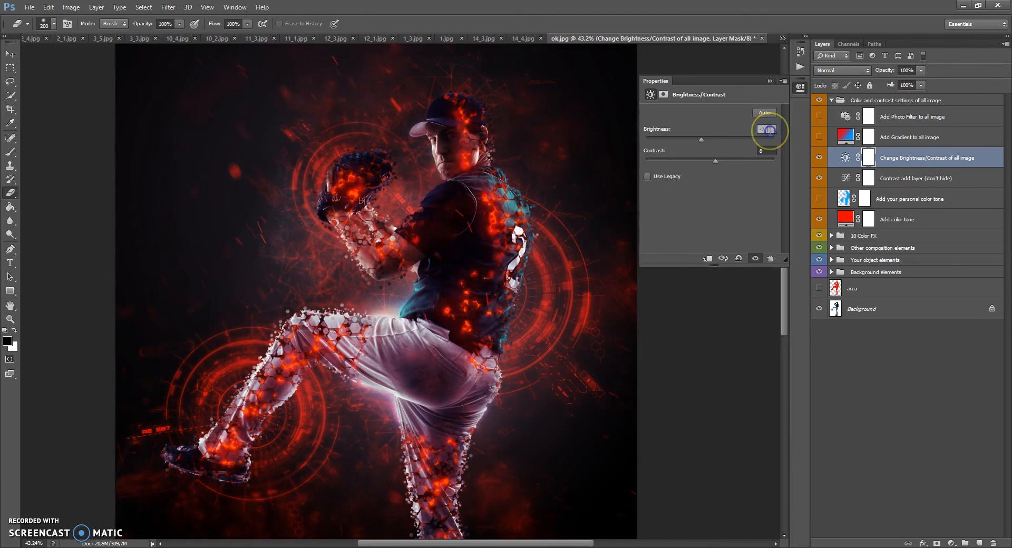
{"action": "left_click", "coordinate": [770, 81]}
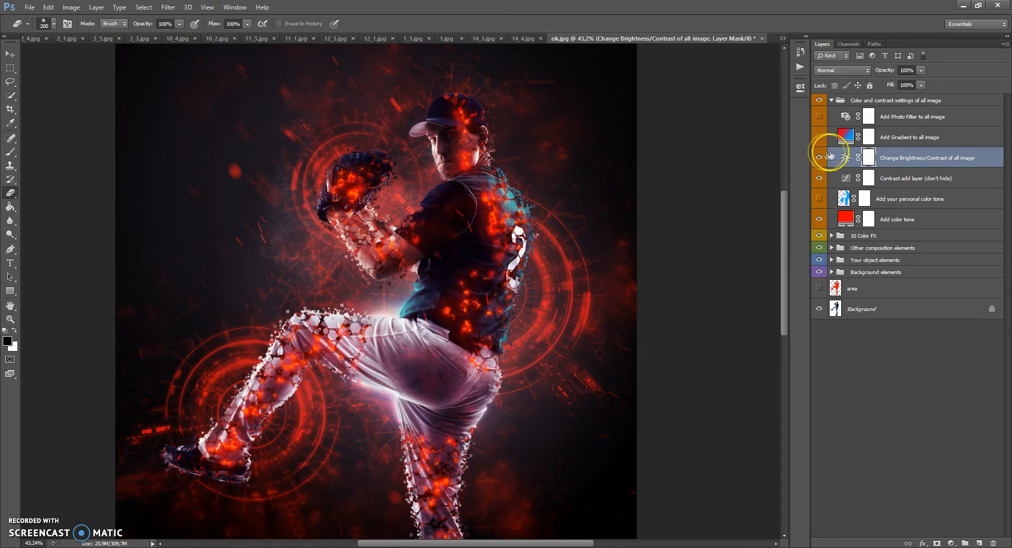
Step: Select the Add Gradient to all image layer and make it visible
{"action": "left_click", "coordinate": [899, 138]}
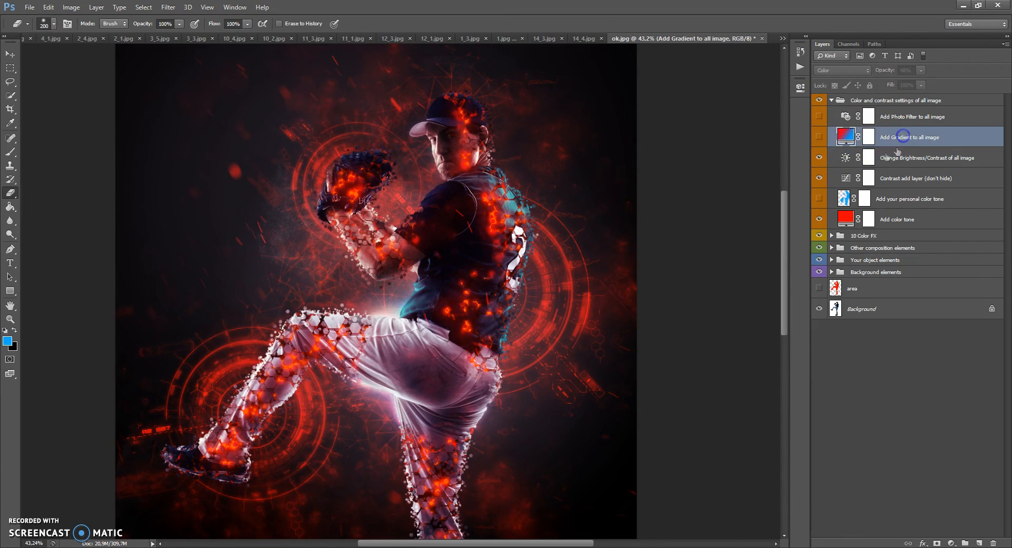
{"action": "left_click", "coordinate": [818, 138]}
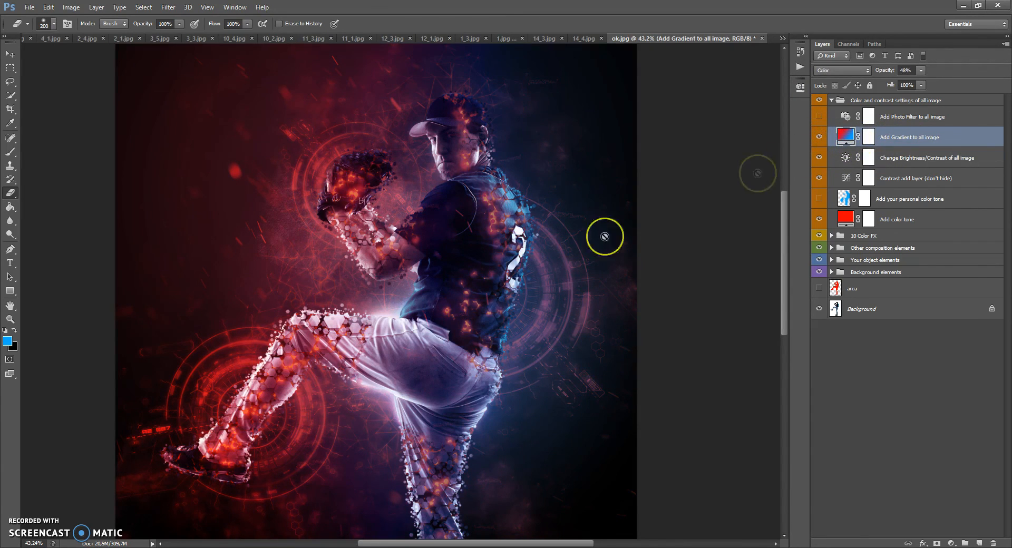